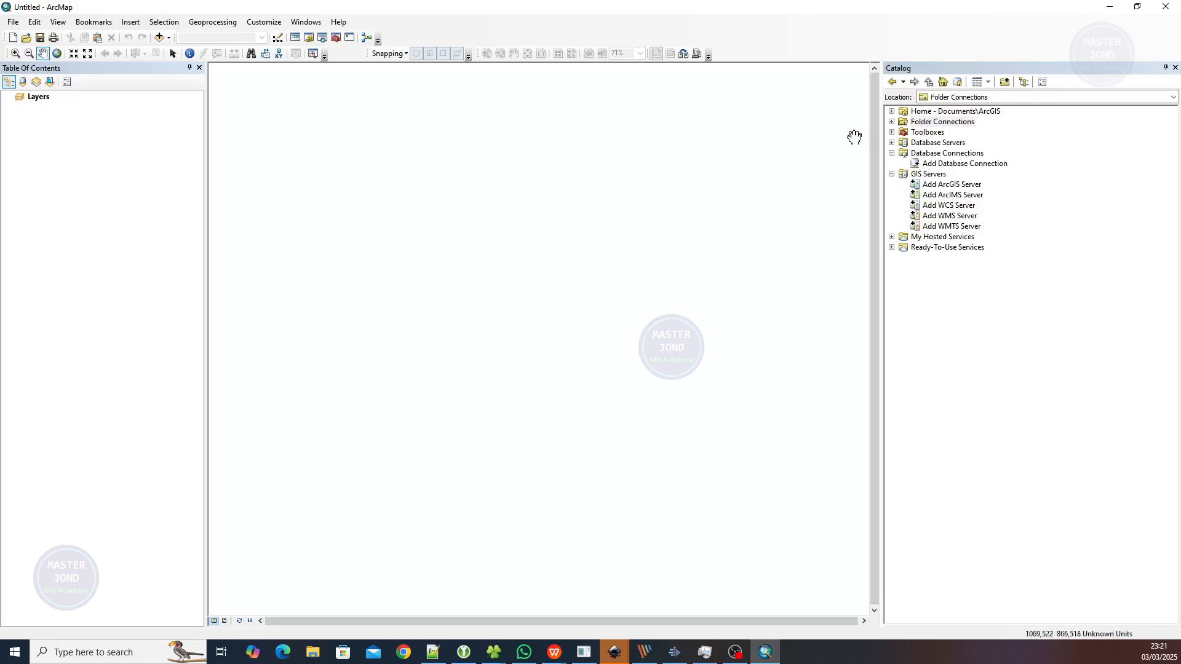
# Expand the Udemy training data folder connection through 2. Eksplorasi Arccatalog, SampleData and Vector to show the contents of Shapefile-SHP
pyautogui.click(892, 121)
pyautogui.click(902, 164)
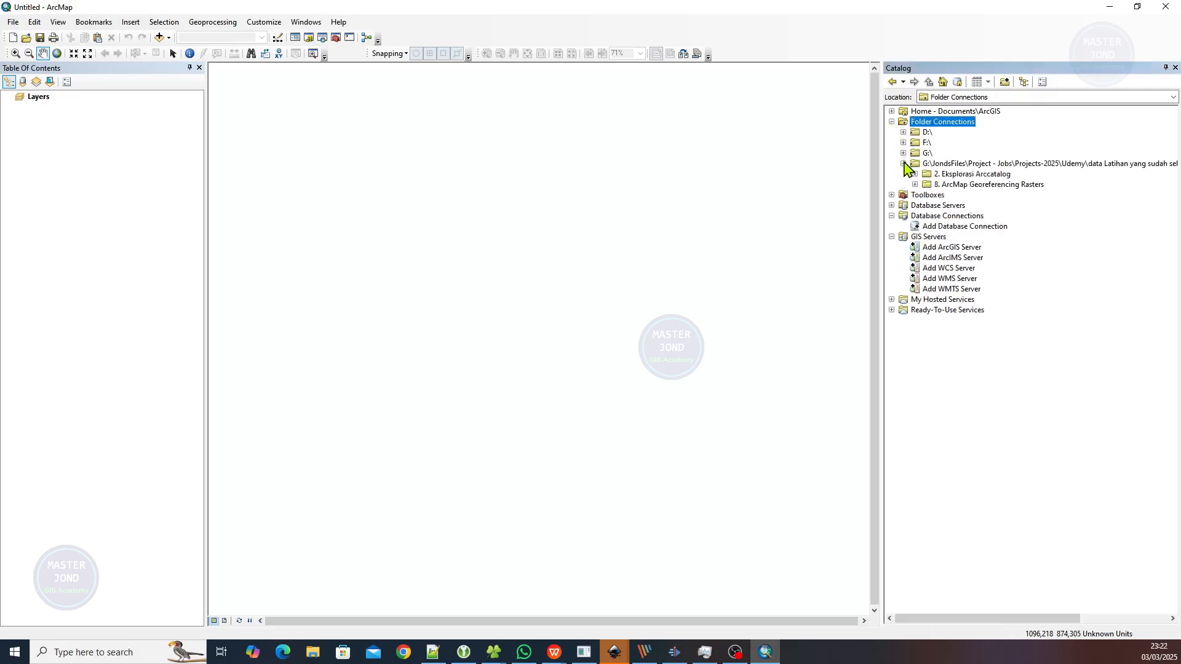
pyautogui.click(914, 174)
pyautogui.click(926, 185)
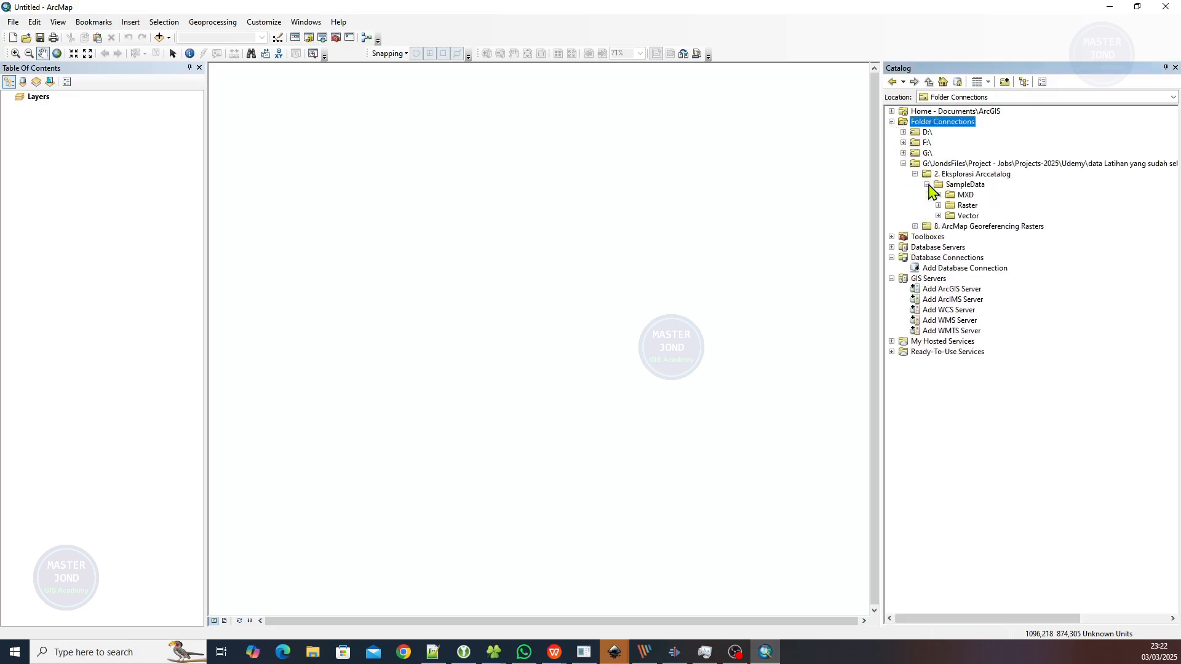
pyautogui.click(938, 216)
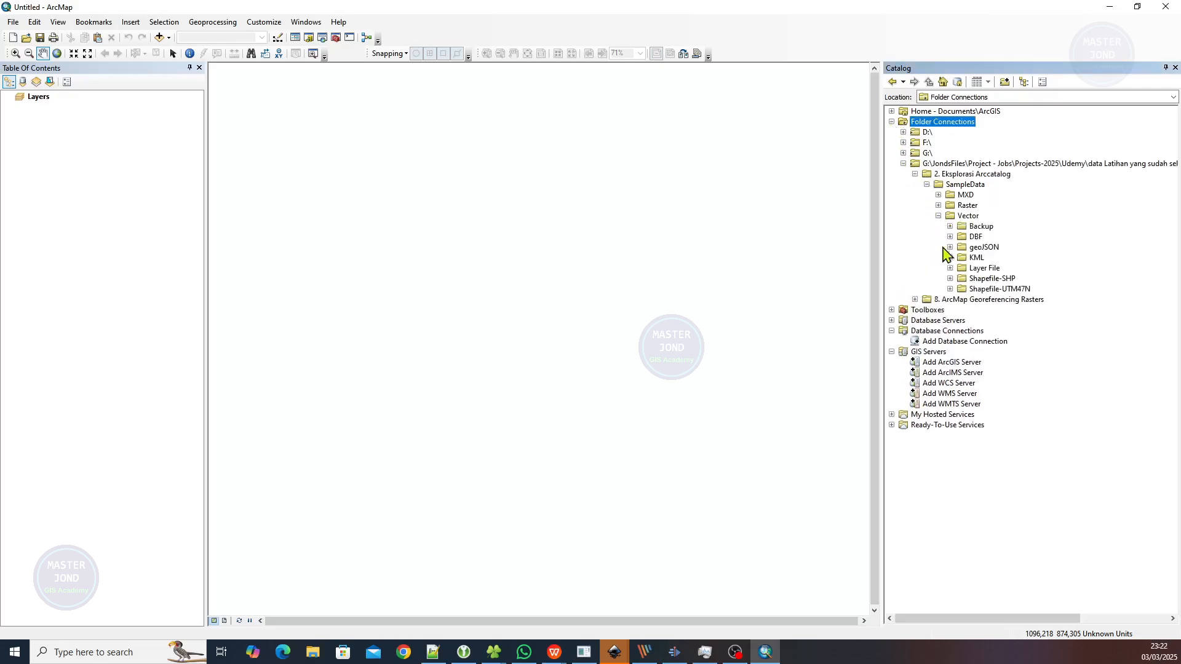
pyautogui.click(950, 279)
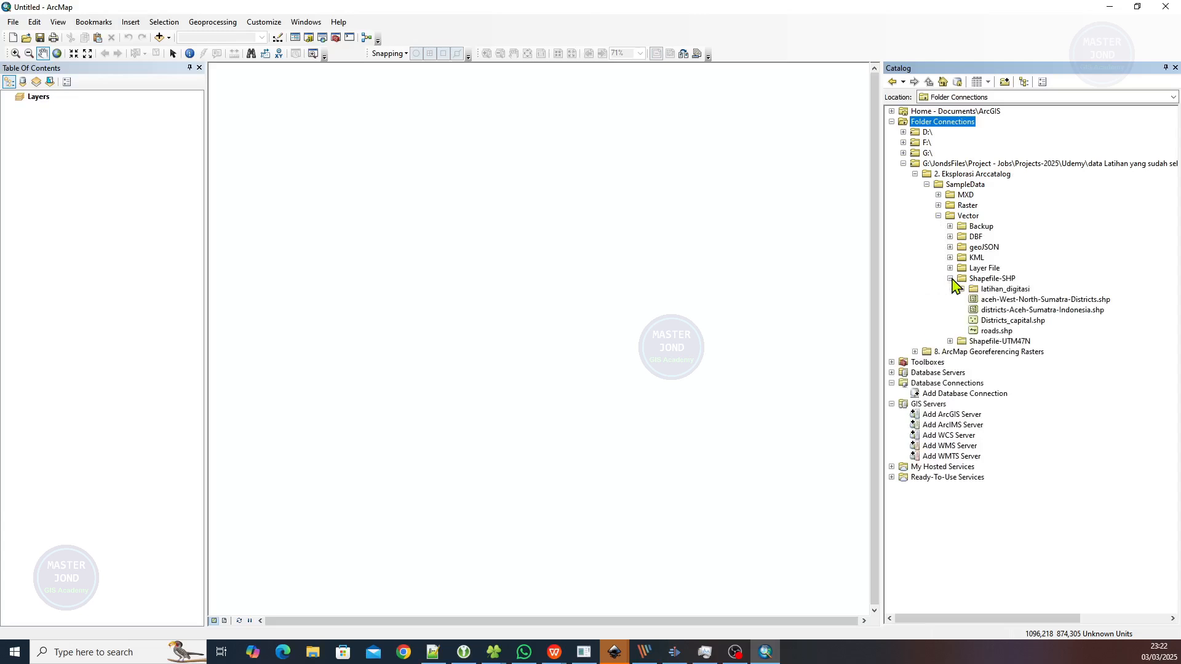
# Add districts-Aceh-Sumatra-Indonesia.shp, Districts_capital.shp and roads.shp from the Shapefile-SHP folder to the map
pyautogui.click(1033, 311)
pyautogui.moveTo(1022, 311)
pyautogui.mouseDown()
pyautogui.moveTo(817, 330)
pyautogui.moveTo(527, 327)
pyautogui.mouseUp()
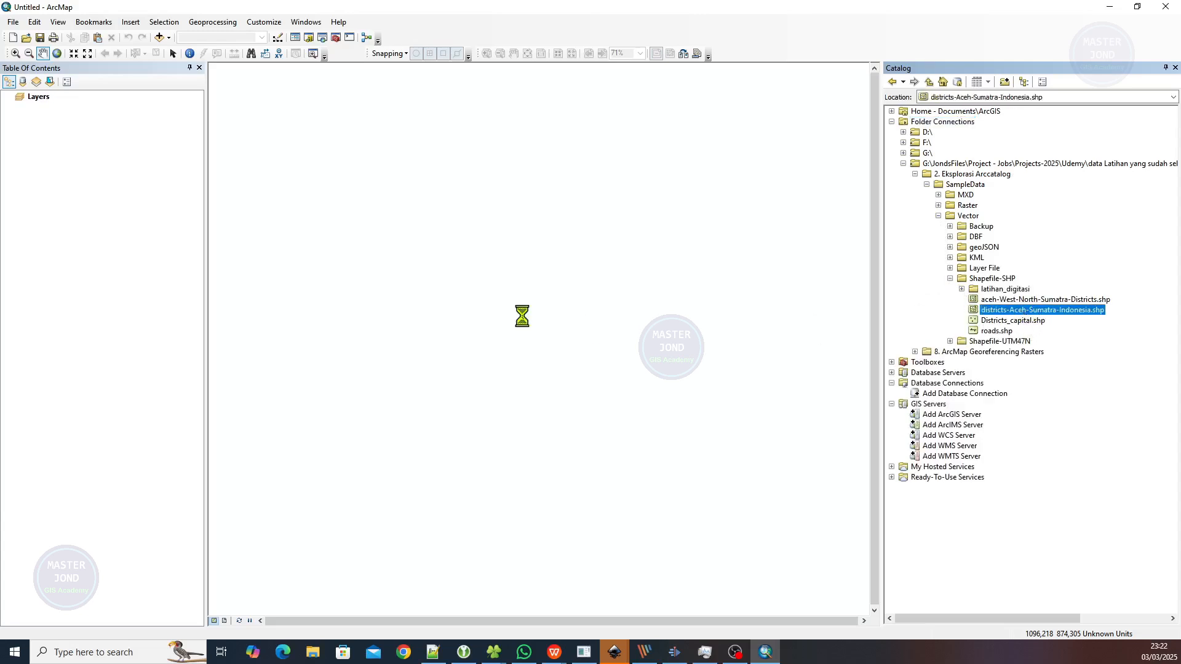
pyautogui.moveTo(995, 327); pyautogui.dragTo(375, 281)
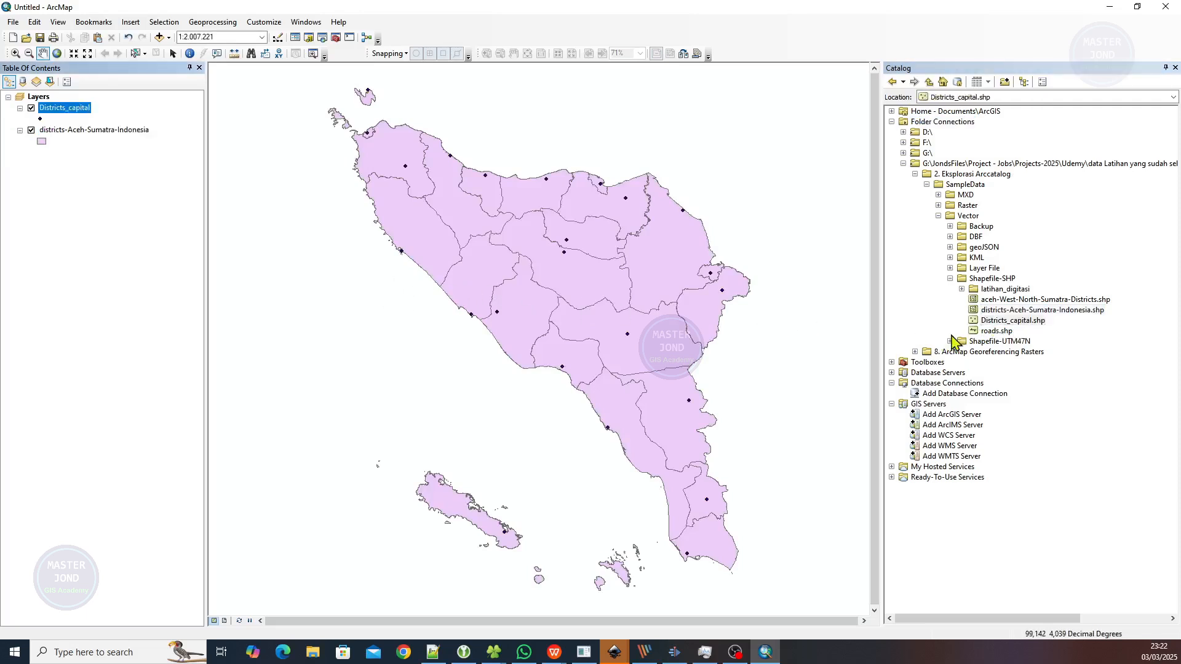
pyautogui.moveTo(1004, 334); pyautogui.dragTo(191, 342)
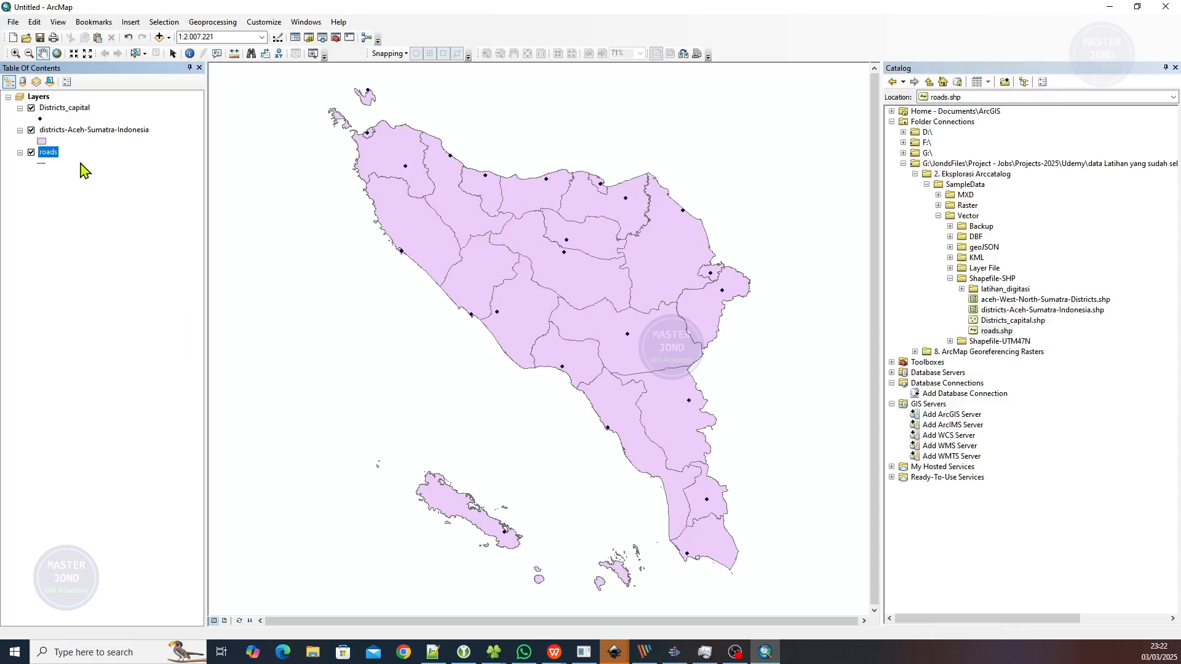
# Move the districts-Aceh-Sumatra-Indonesia layer below the roads layer in the drawing order
pyautogui.click(63, 131)
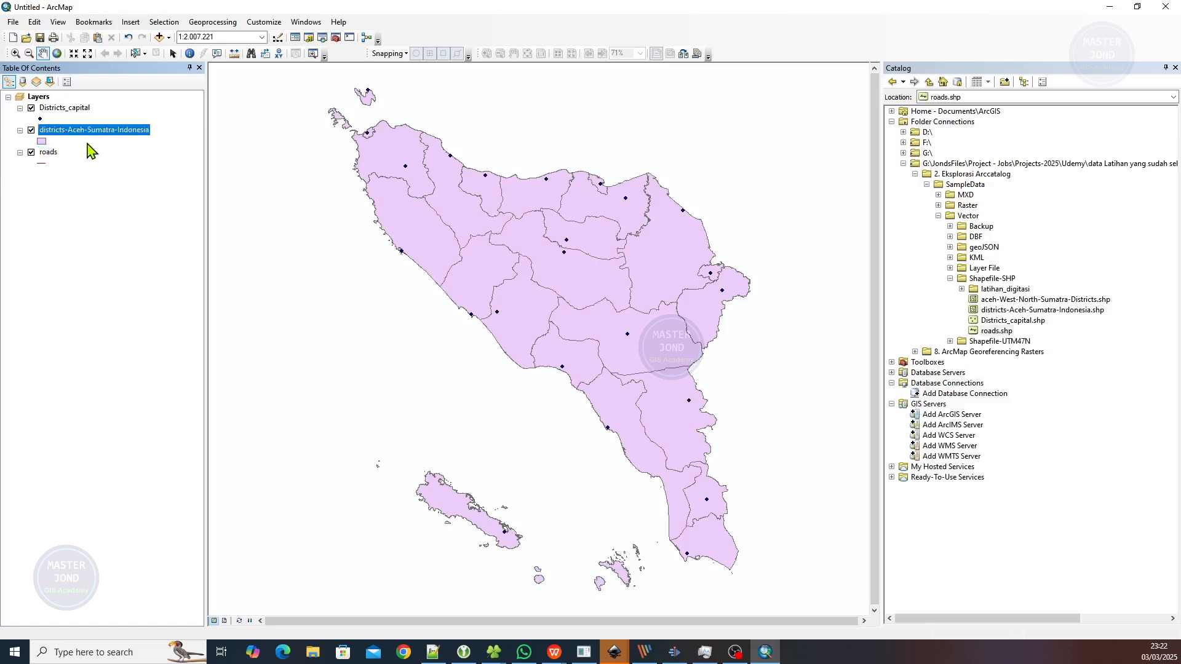
pyautogui.moveTo(94, 138); pyautogui.dragTo(80, 200)
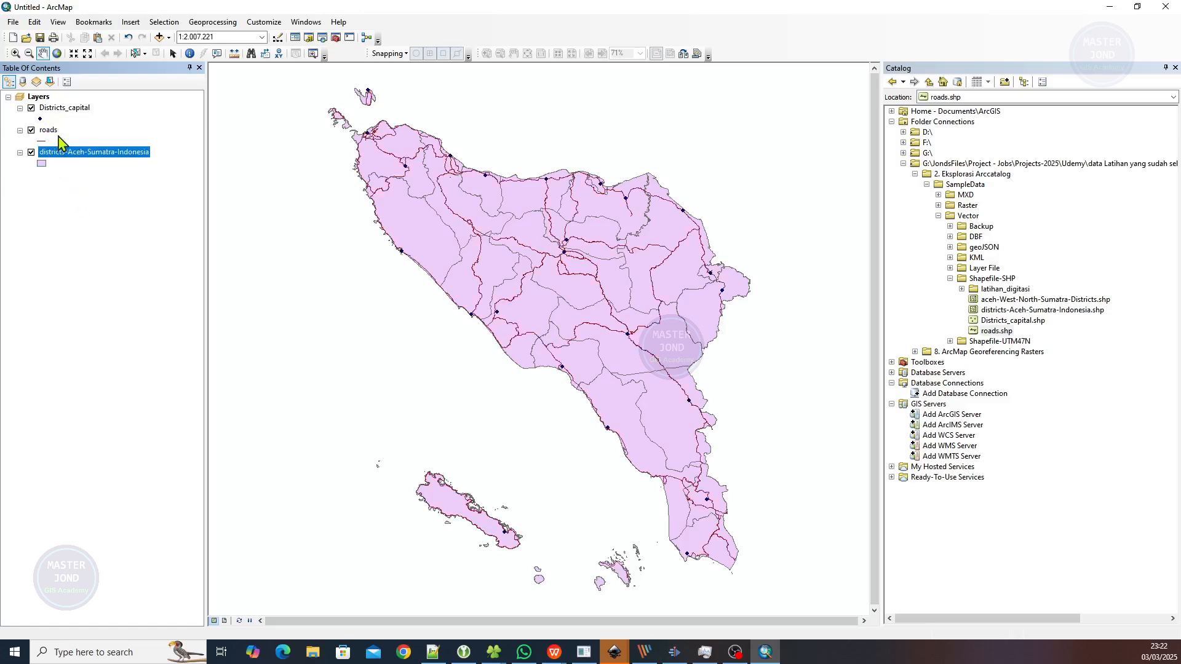
pyautogui.click(54, 111)
pyautogui.click(53, 136)
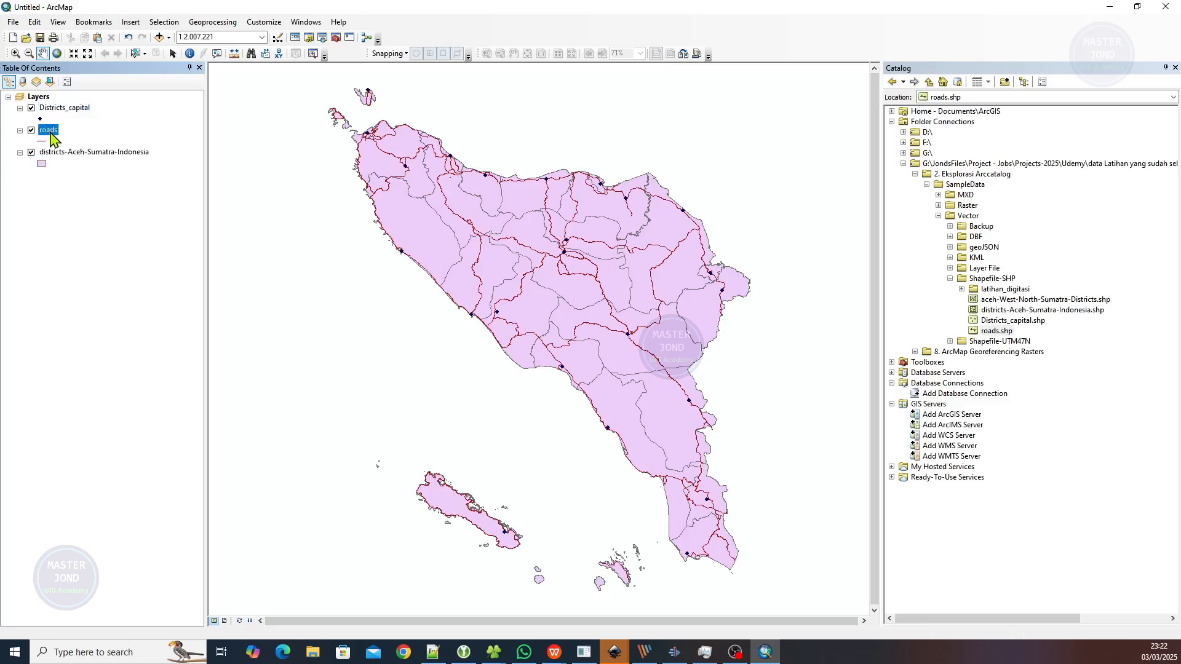
pyautogui.click(55, 157)
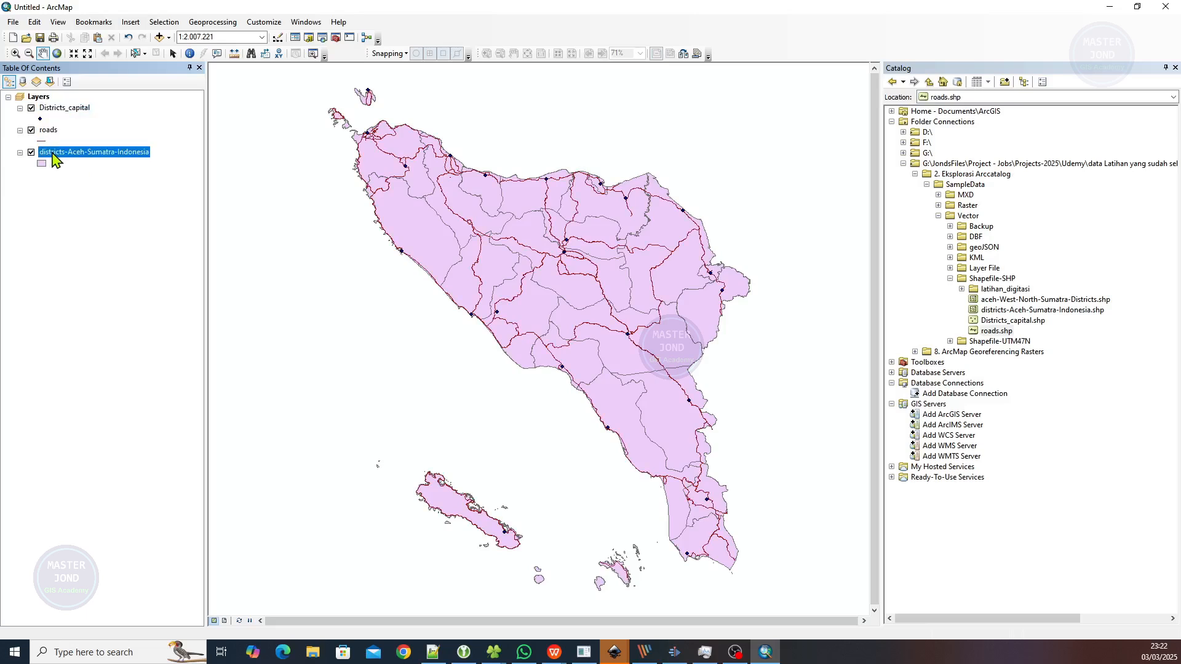
# Enlarge the point symbol of the Districts_capital layer
pyautogui.click(40, 120)
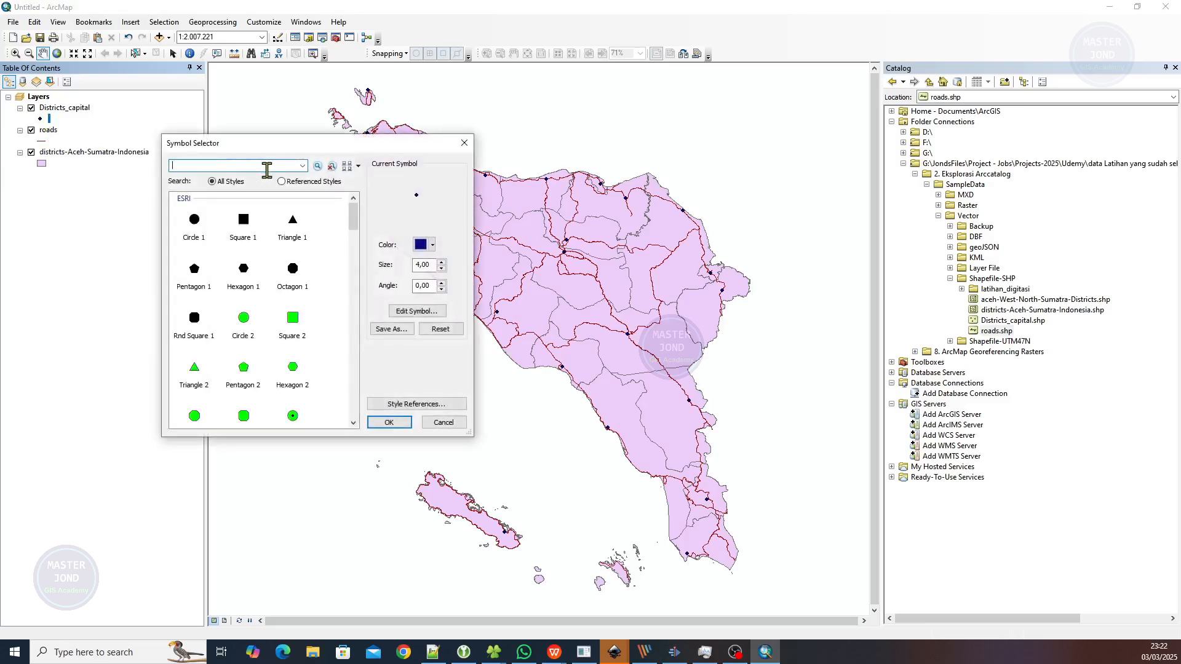
pyautogui.click(442, 262)
pyautogui.click(389, 422)
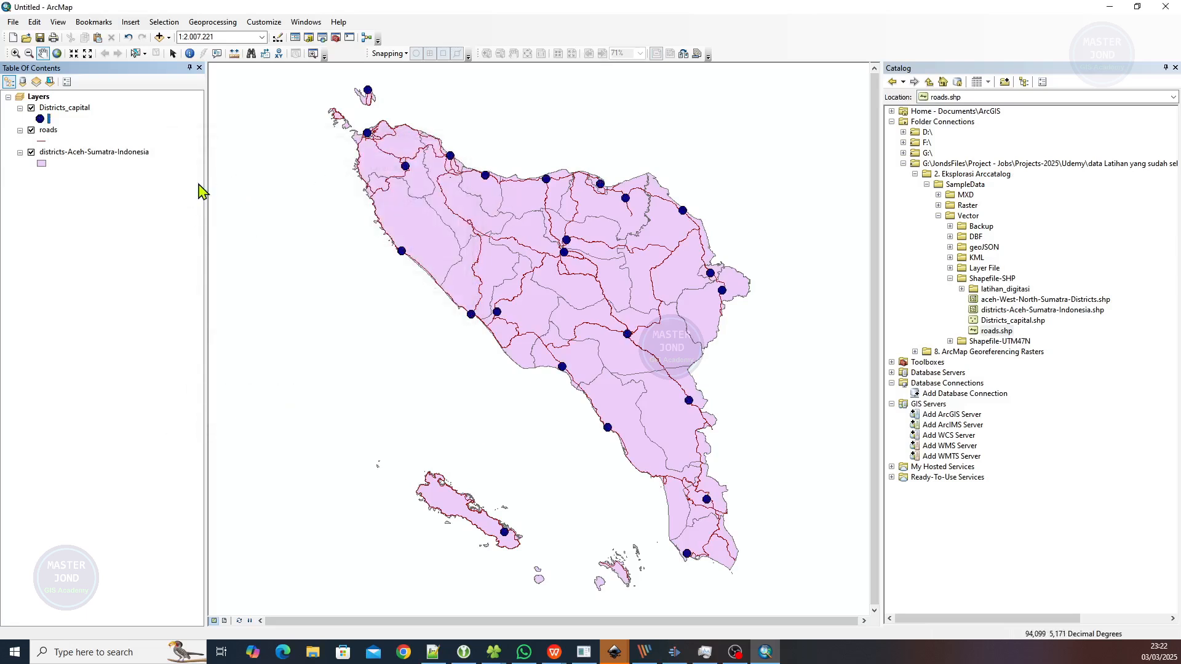
# Change the line color of the roads layer to bright red
pyautogui.click(44, 142)
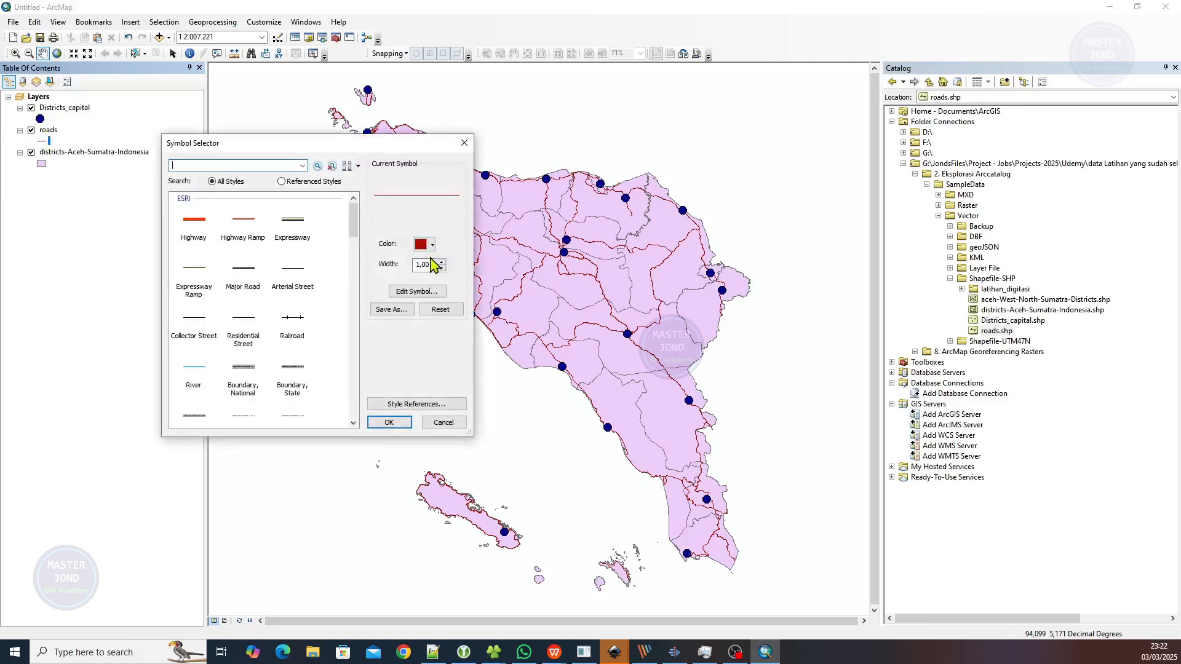
pyautogui.click(432, 246)
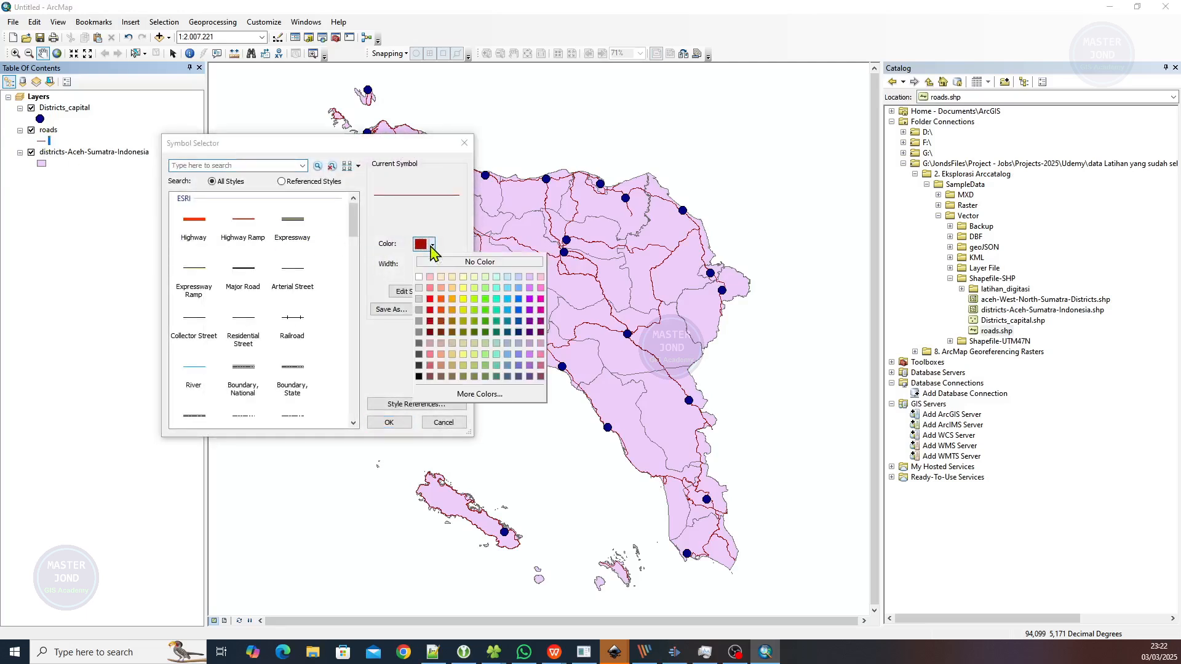
pyautogui.click(430, 300)
pyautogui.click(389, 422)
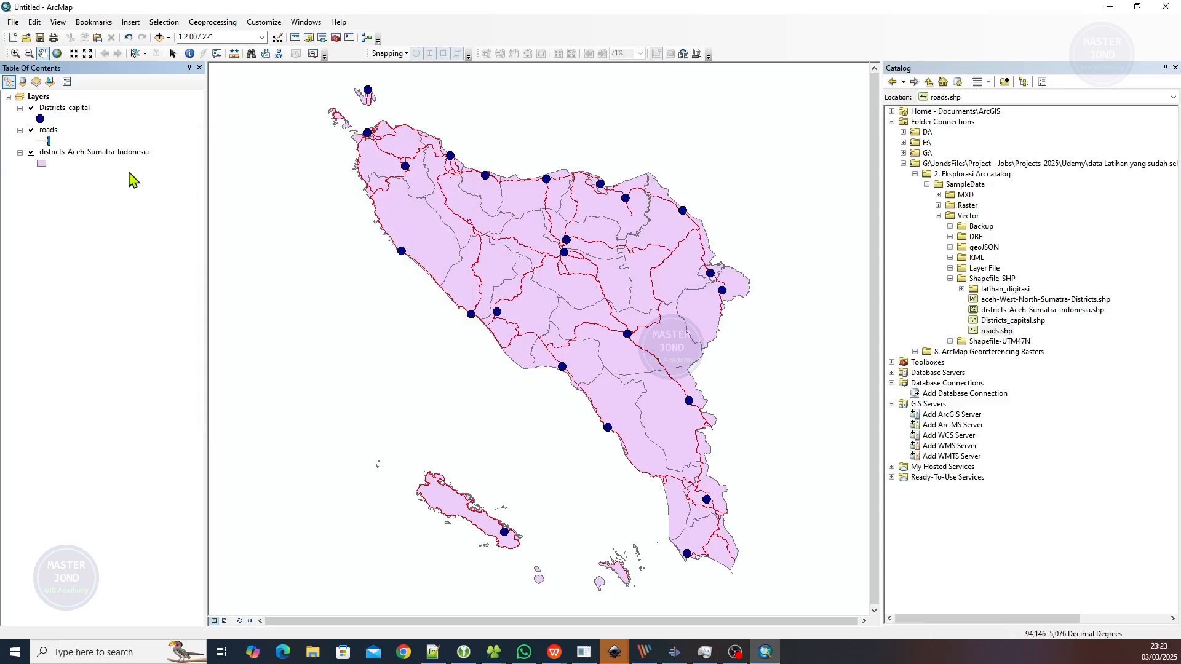
# Open the attribute table of the Districts_capital layer and highlight its nama field
pyautogui.click(56, 110)
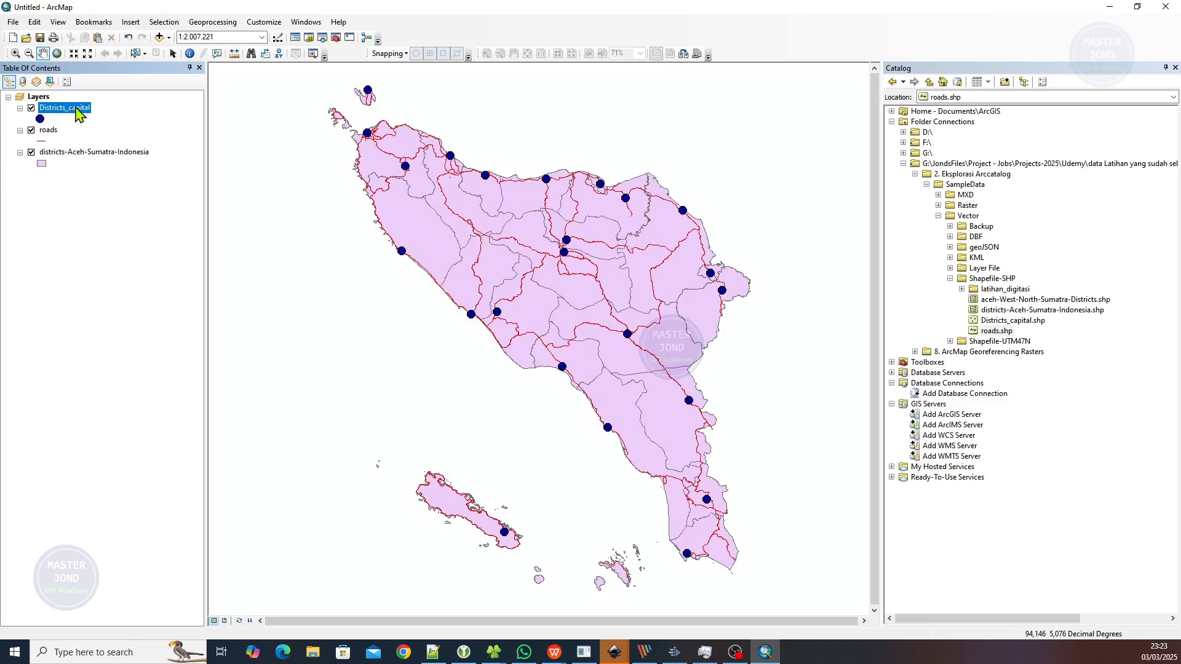
pyautogui.rightClick(75, 108)
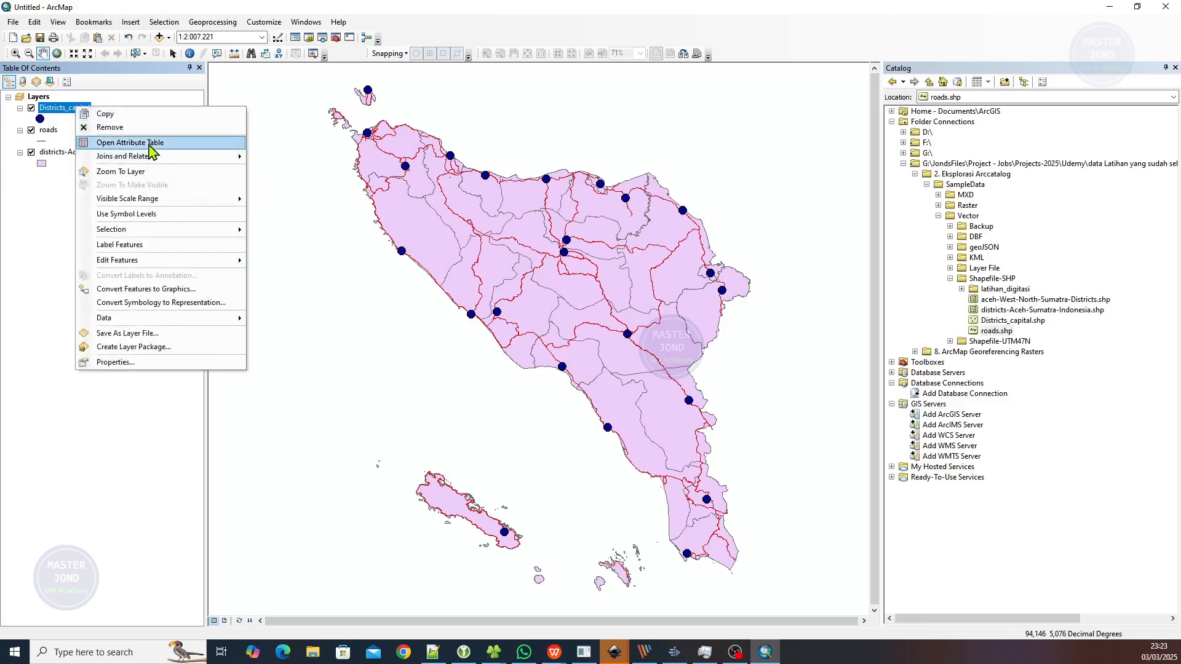
pyautogui.click(147, 143)
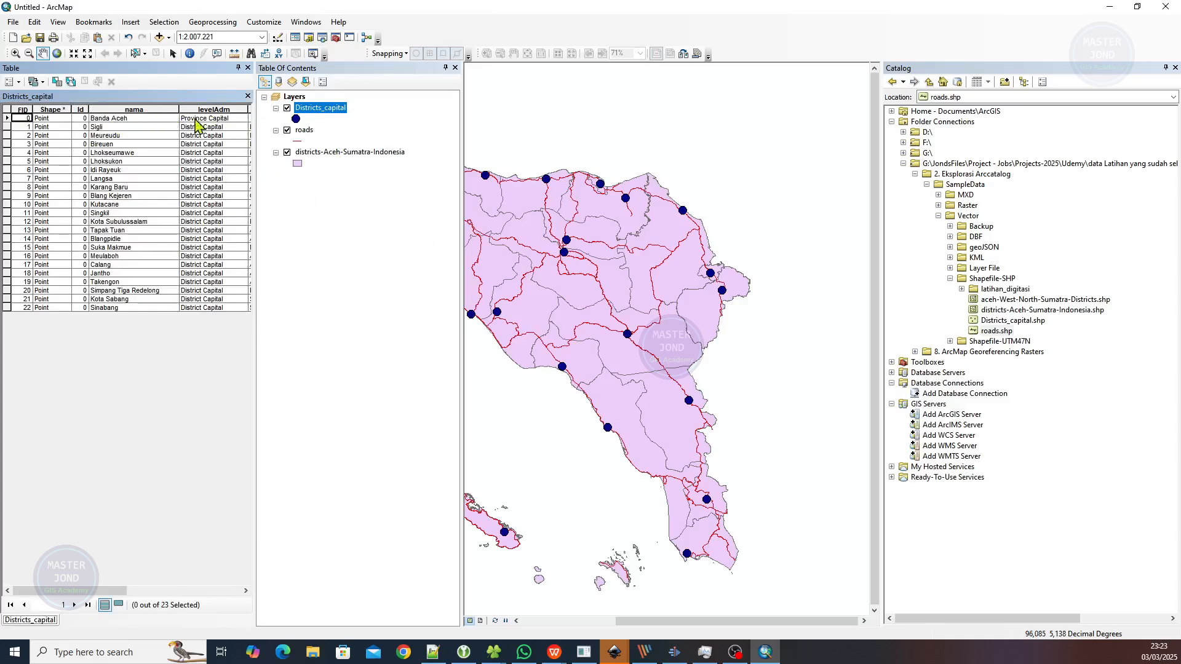
pyautogui.click(134, 112)
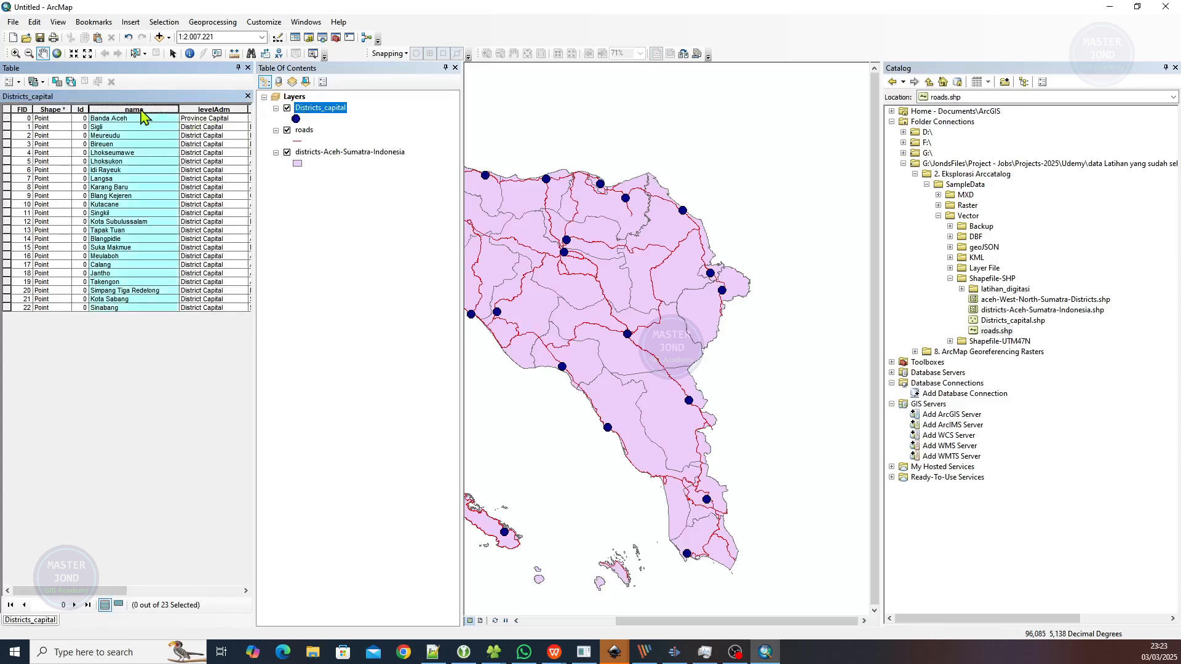
# Turn on labels for the Districts_capital layer with nama as the label field and apply them to the map
pyautogui.rightClick(328, 112)
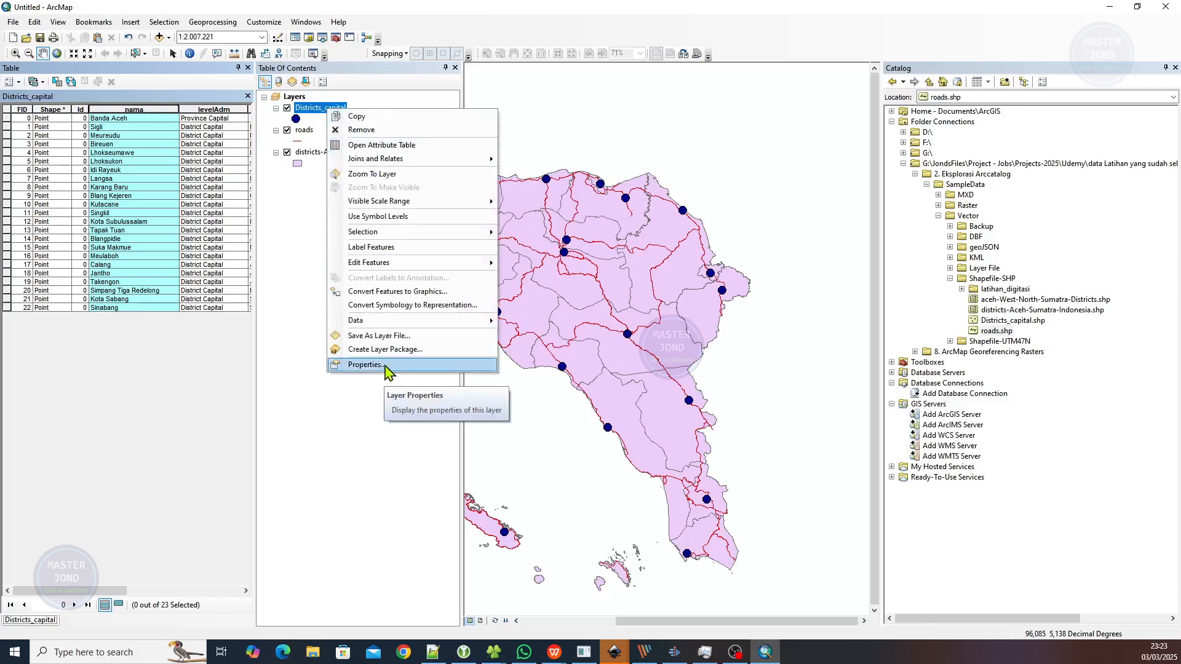
pyautogui.click(366, 365)
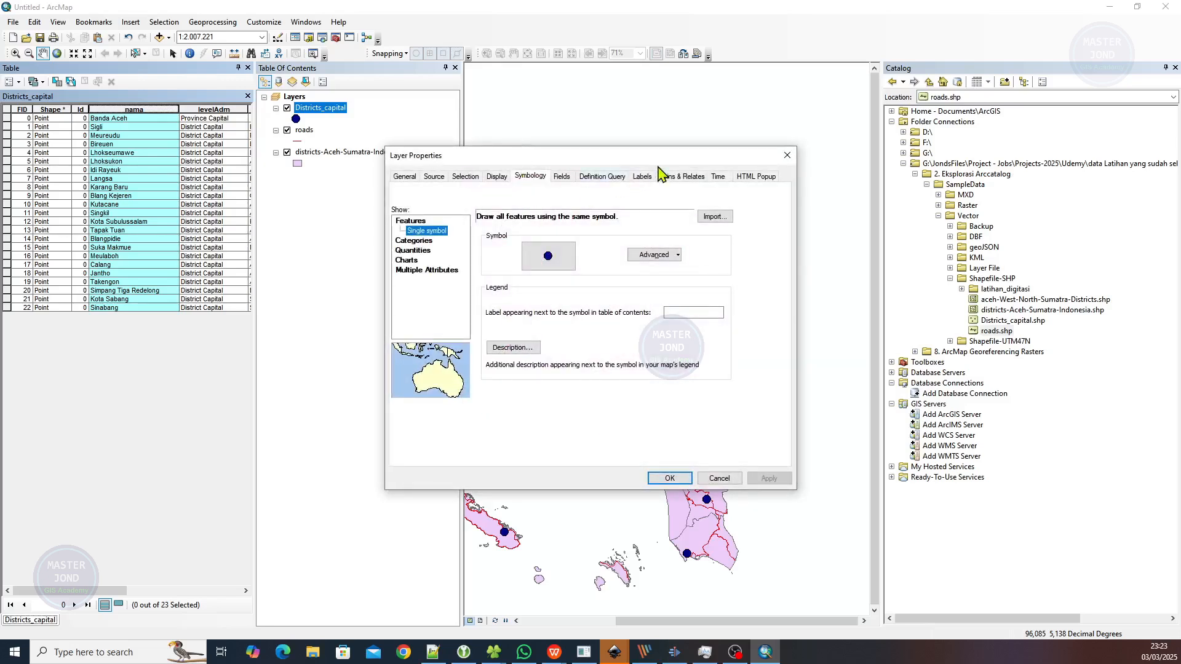
pyautogui.click(643, 177)
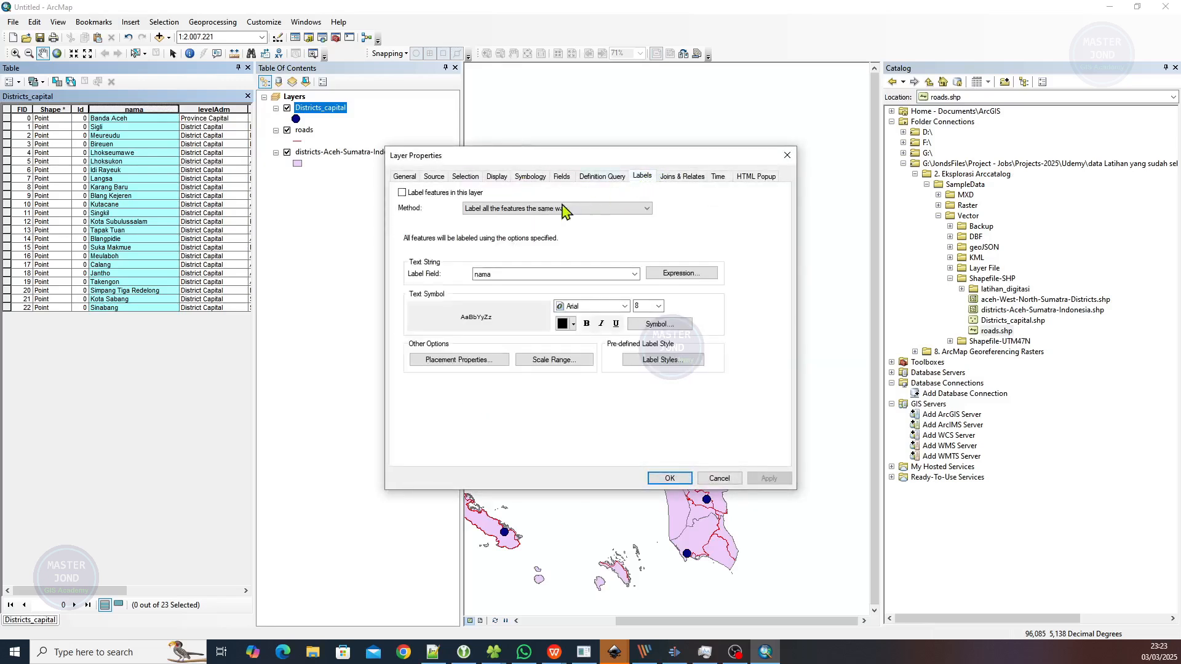
pyautogui.click(431, 193)
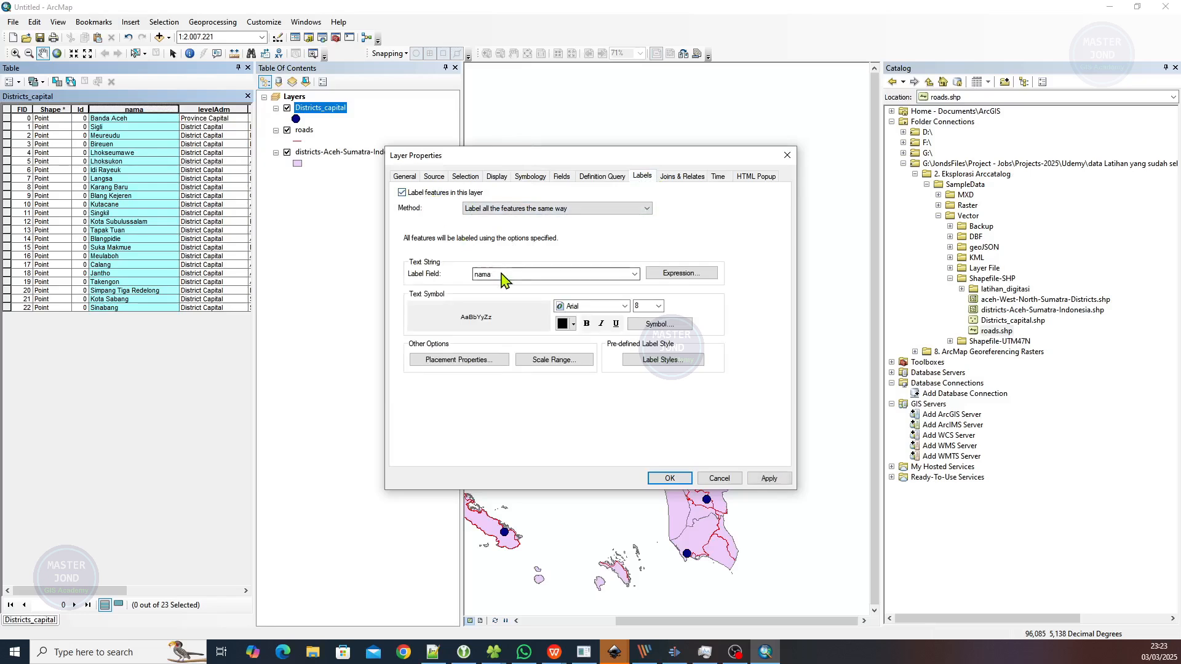
pyautogui.click(768, 479)
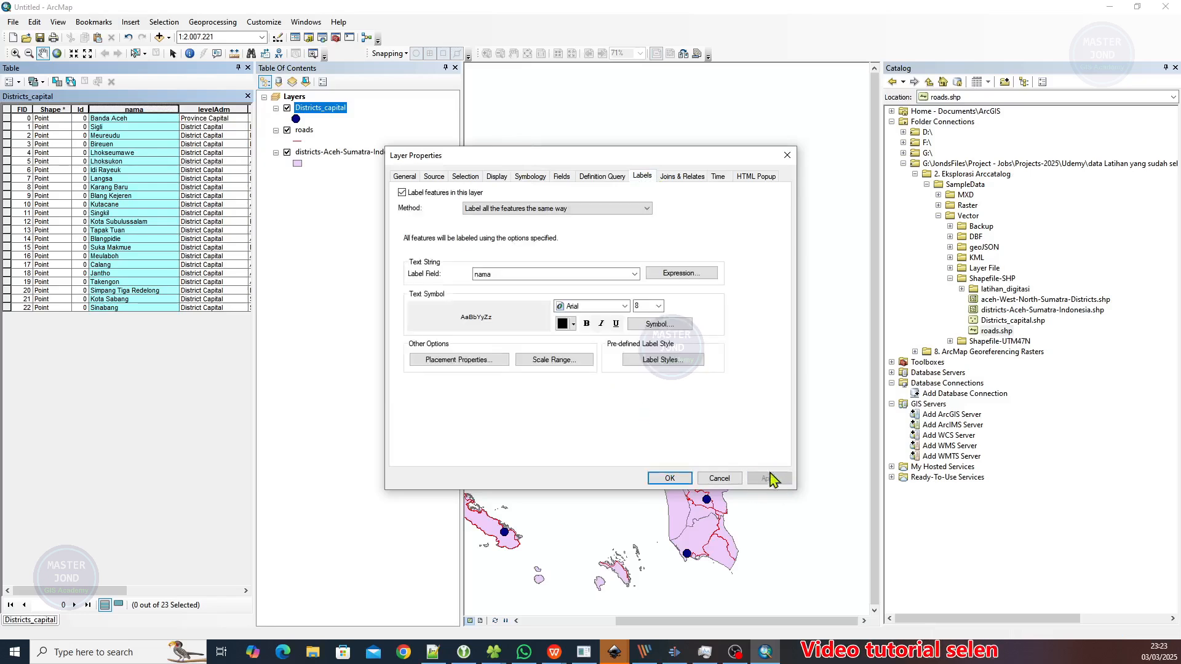
pyautogui.moveTo(688, 163); pyautogui.dragTo(399, 156)
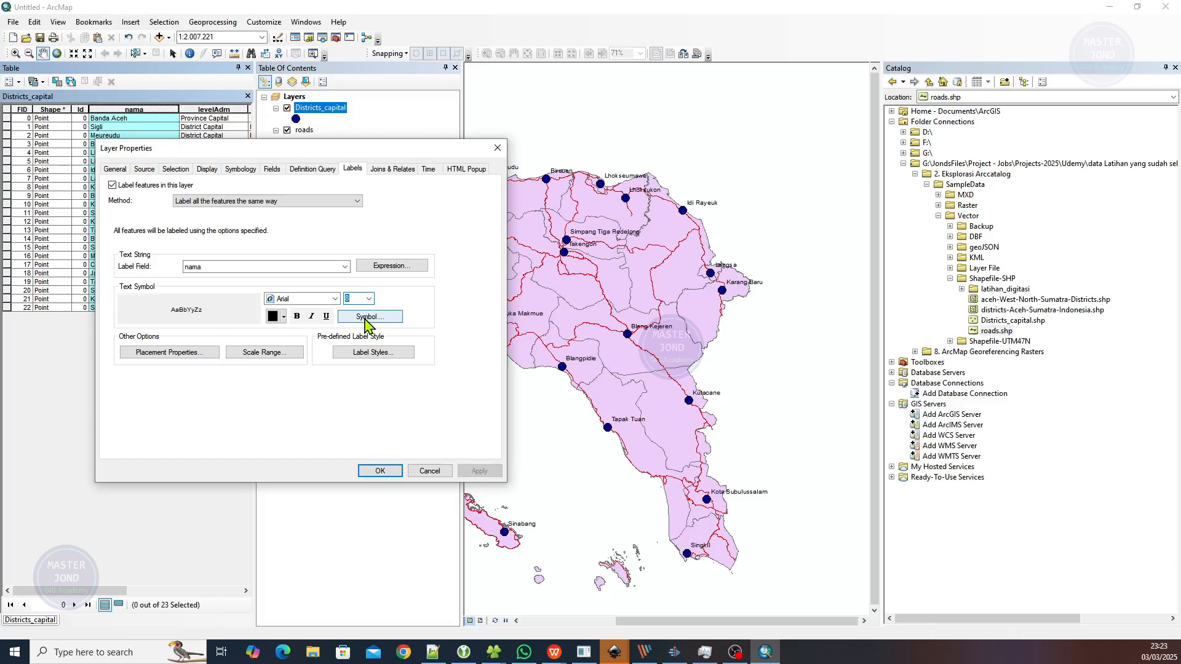
# Give the Districts_capital label text a halo mask of size 2 and apply the layer properties
pyautogui.click(367, 317)
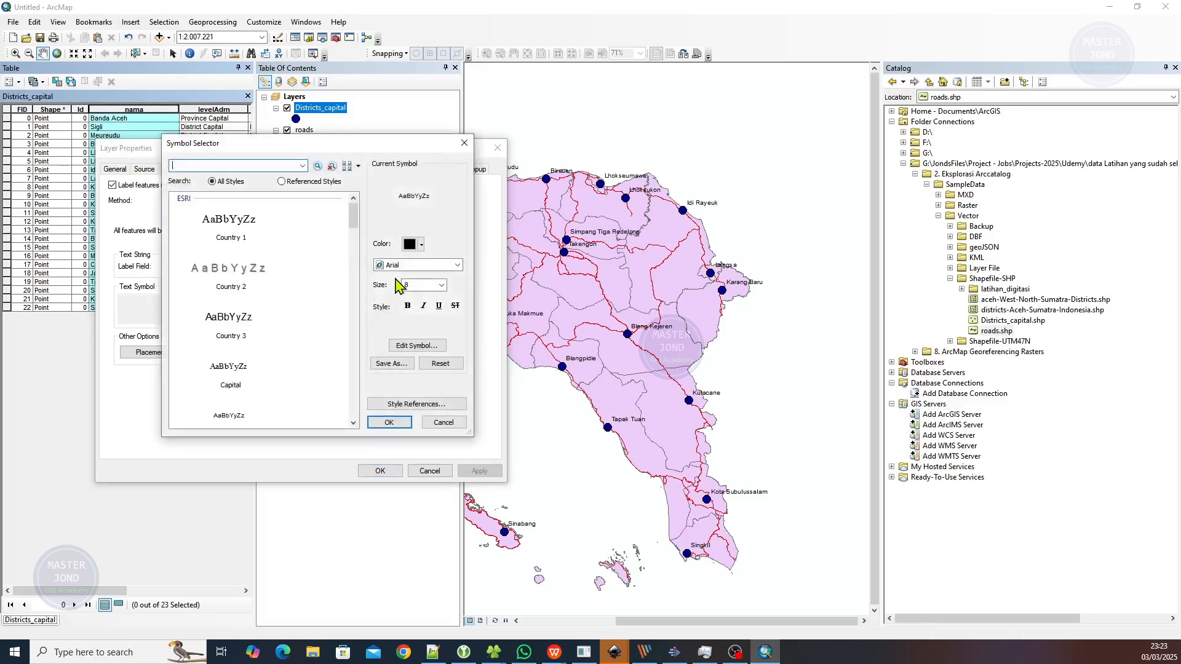
pyautogui.click(409, 348)
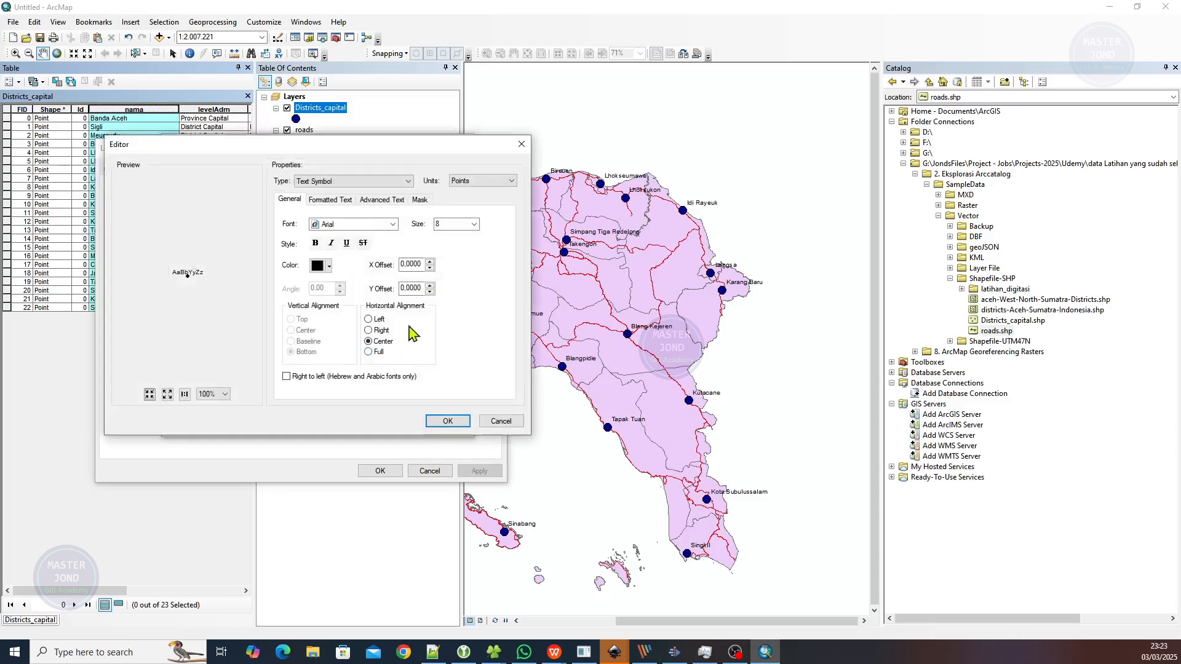
pyautogui.click(522, 149)
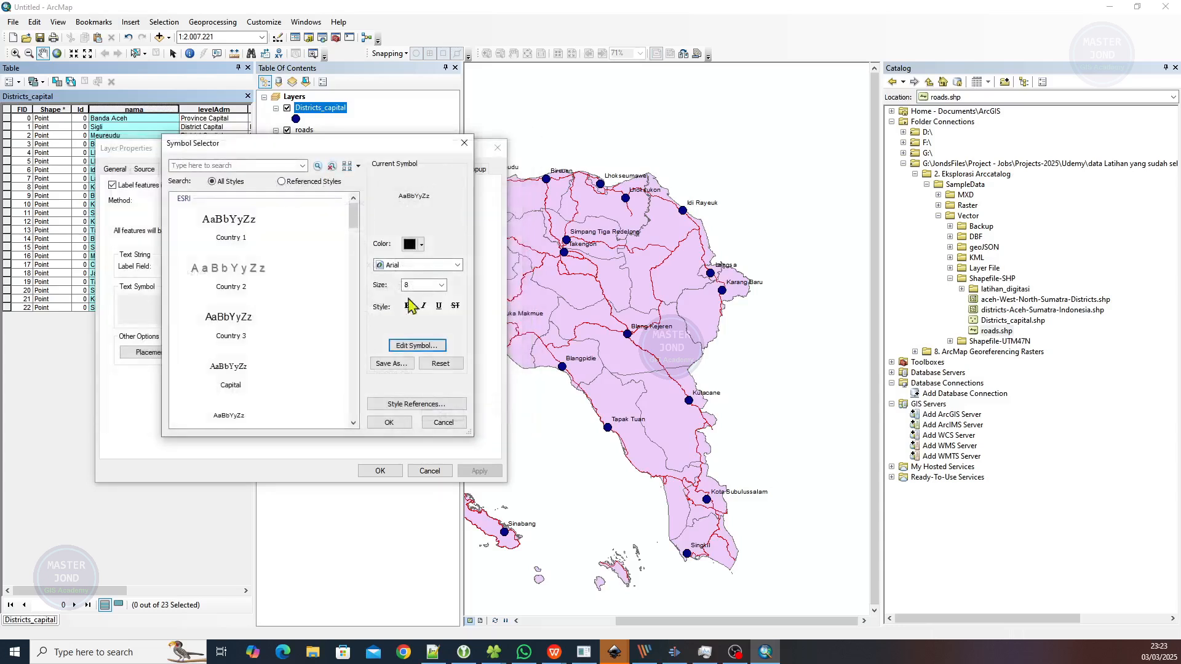
pyautogui.click(419, 348)
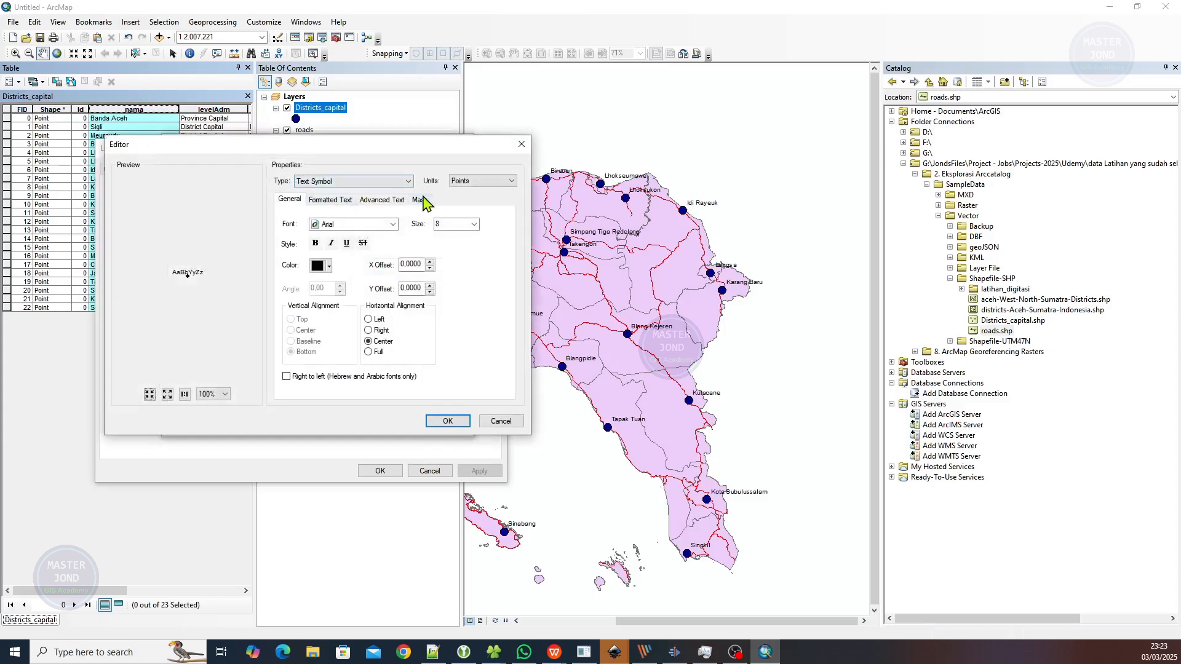
pyautogui.click(422, 201)
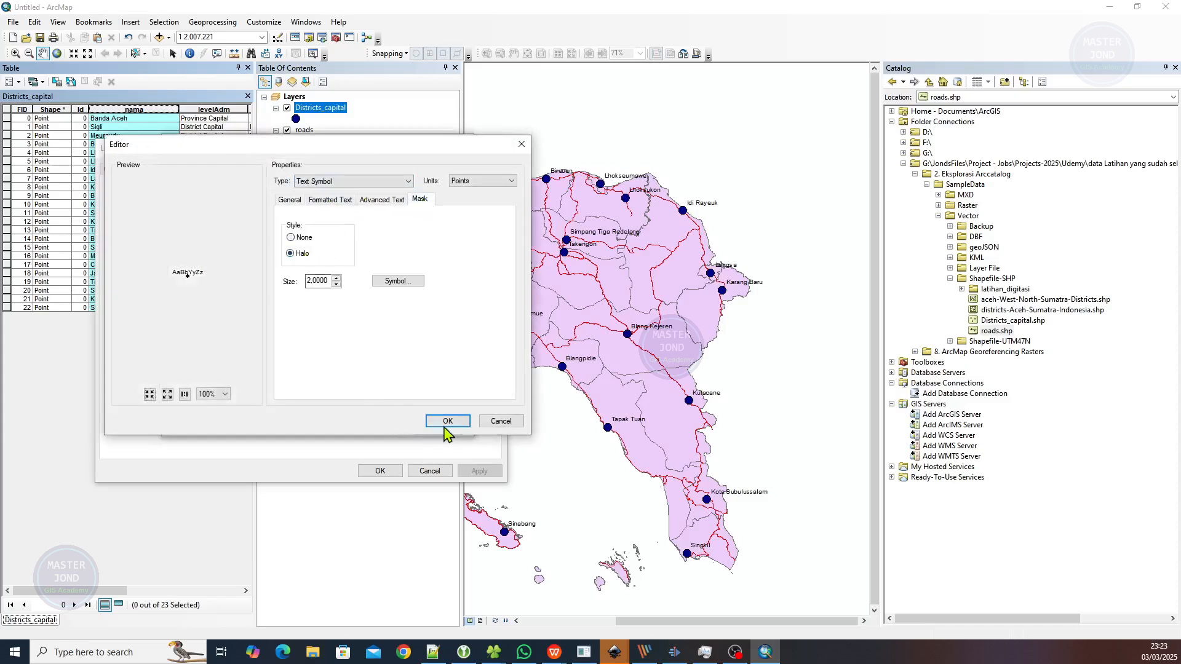
pyautogui.click(439, 421)
pyautogui.click(391, 423)
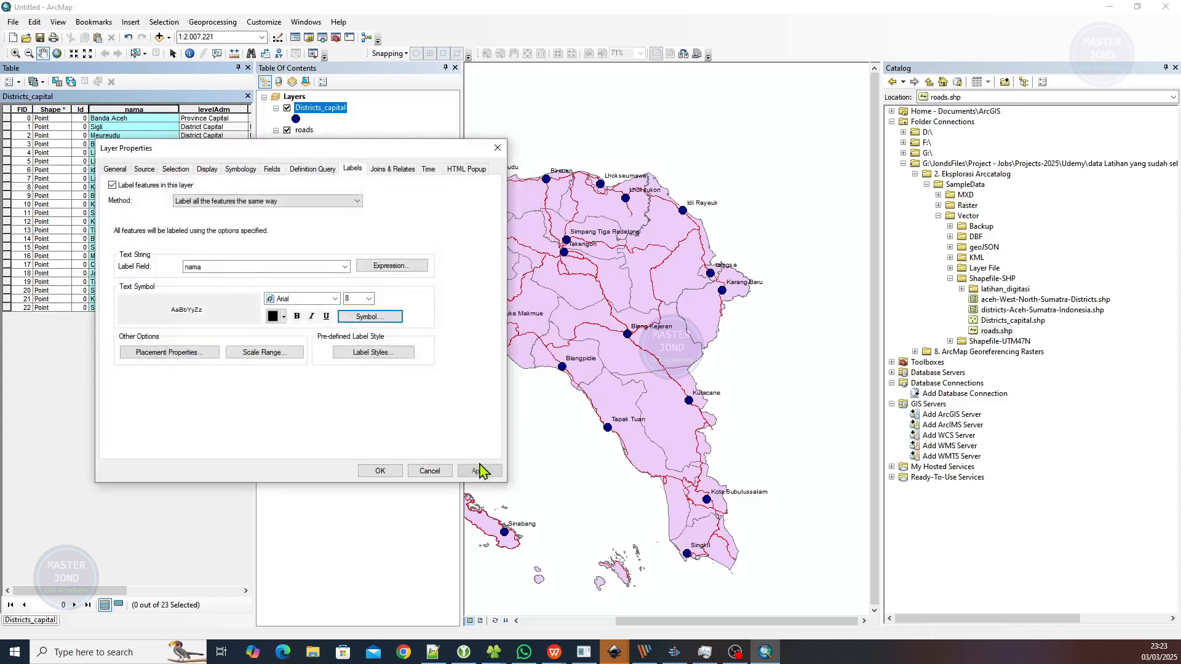
pyautogui.click(477, 470)
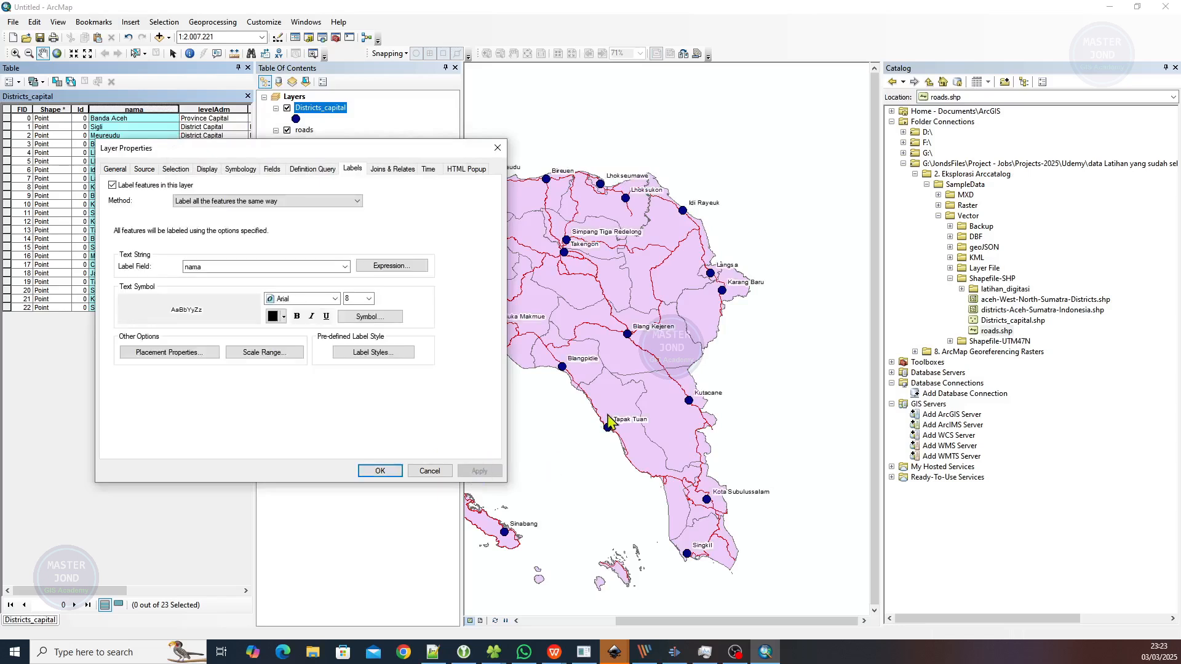
pyautogui.click(376, 471)
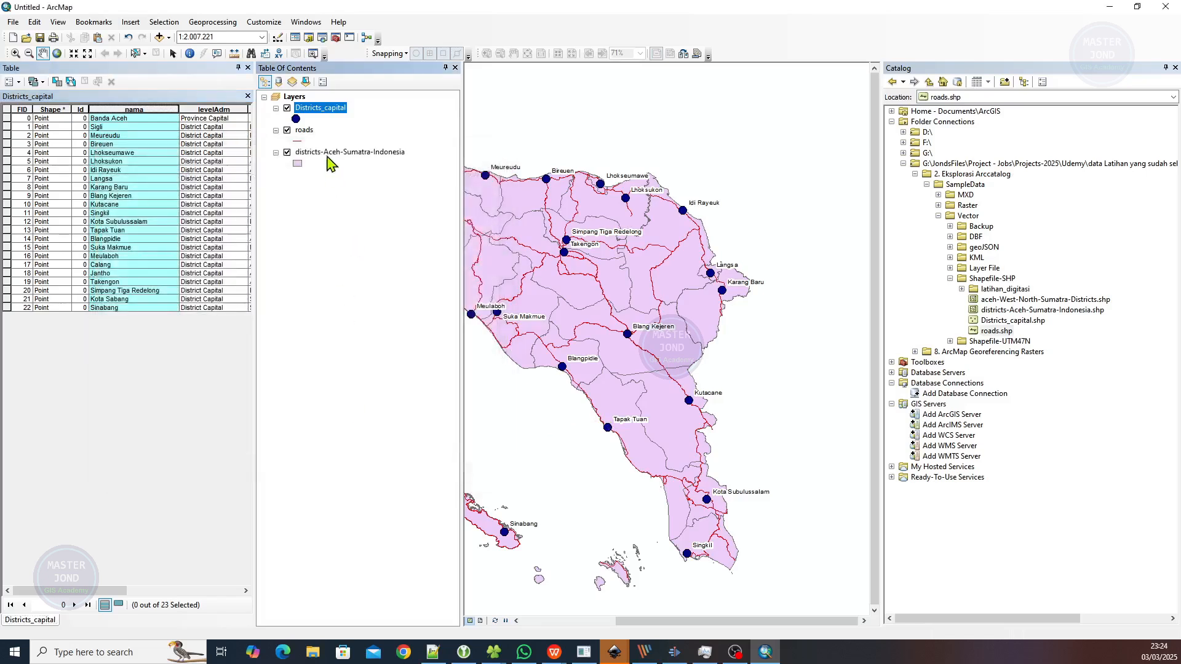
# Symbolize the districts-Aceh-Sumatra-Indonesia layer by unique values of the districts field, adding all values, and apply it to the map
pyautogui.click(328, 154)
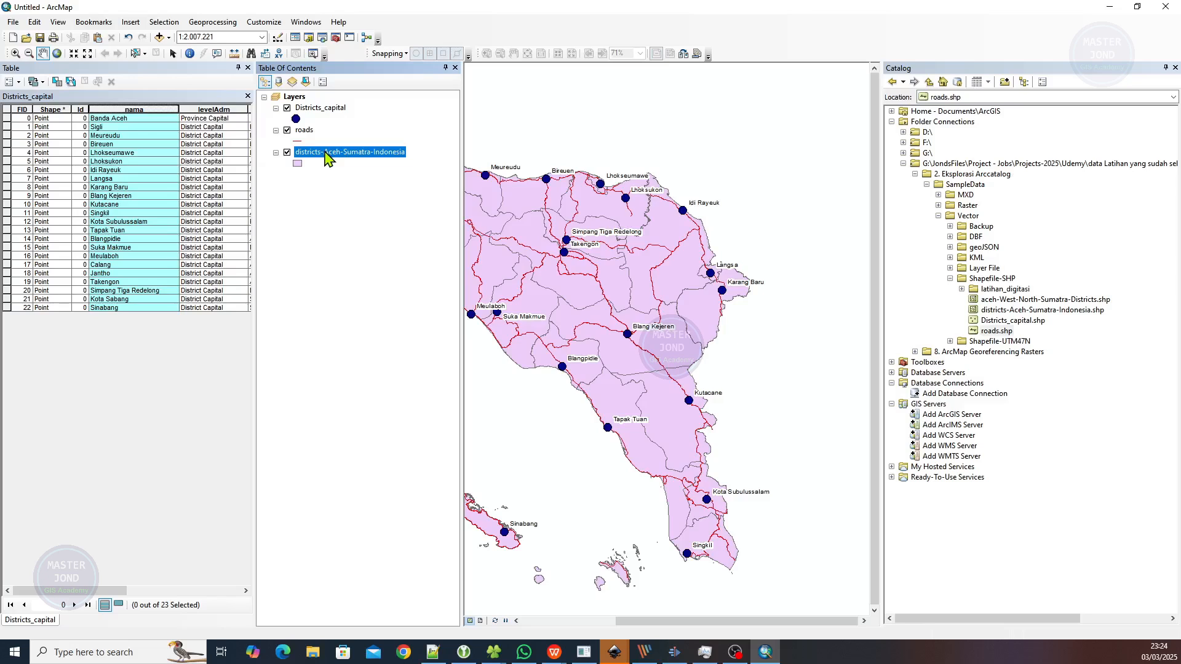
pyautogui.rightClick(325, 152)
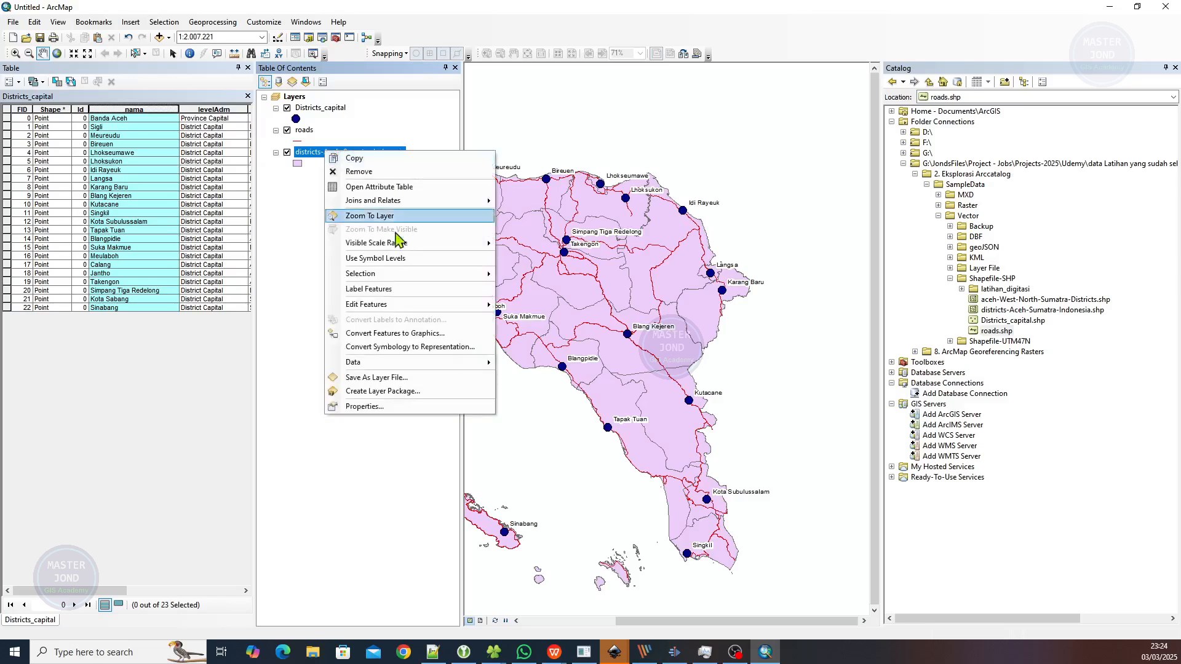
pyautogui.click(385, 407)
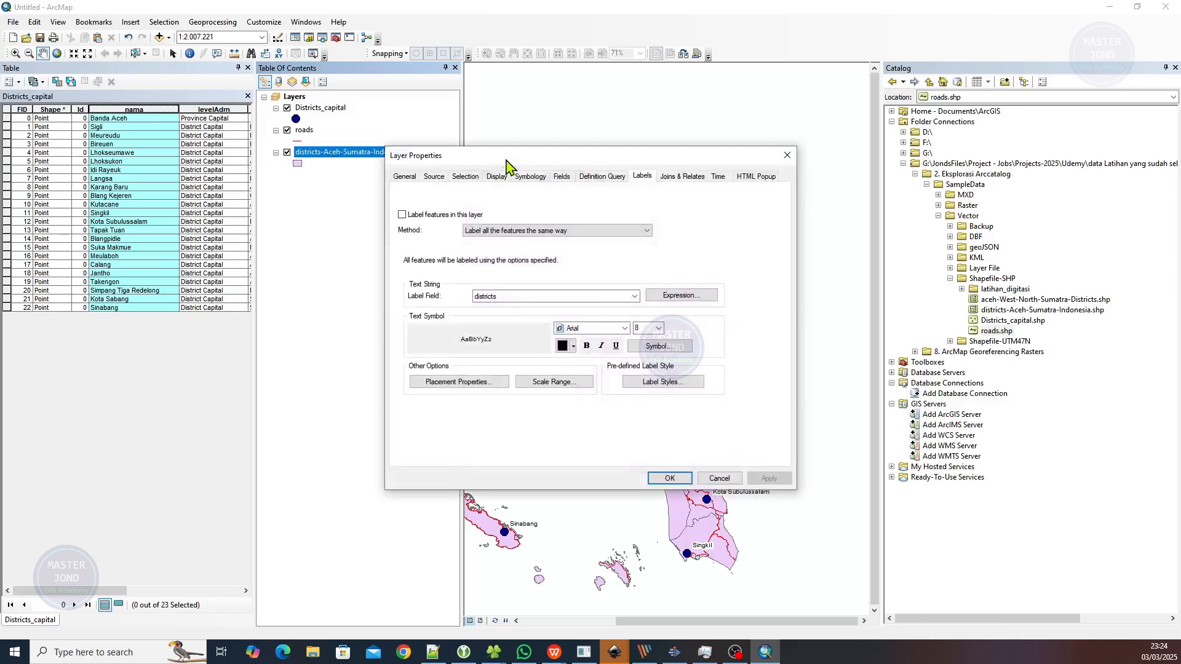
pyautogui.click(531, 176)
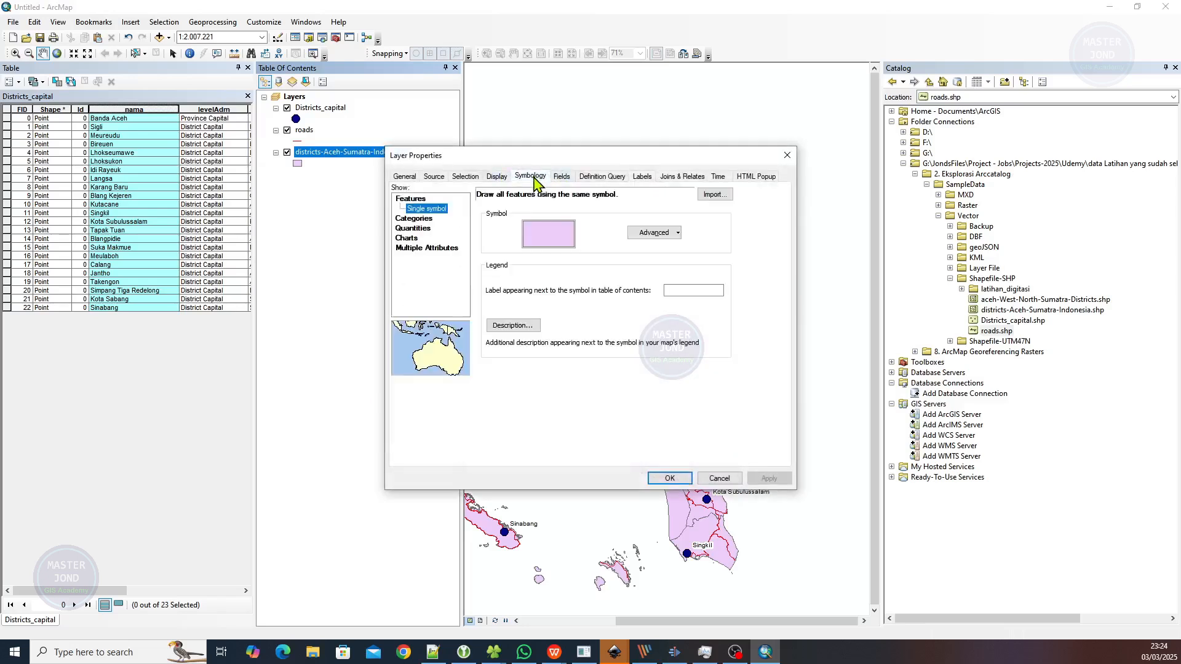
pyautogui.click(423, 219)
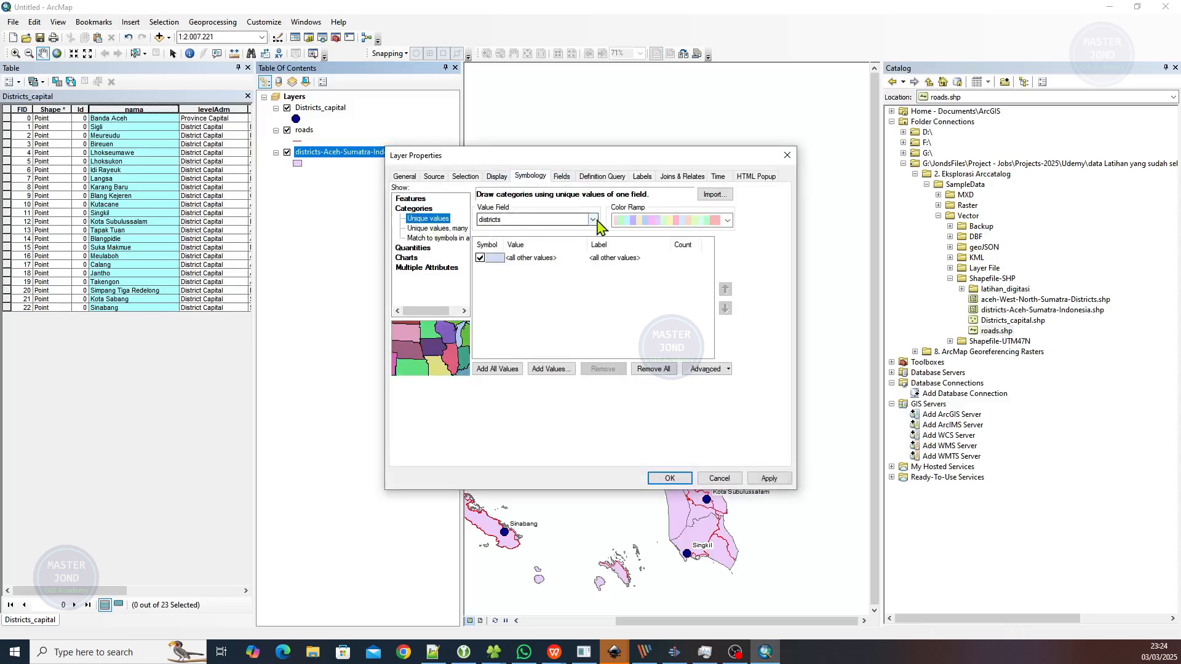
pyautogui.click(508, 220)
pyautogui.click(506, 230)
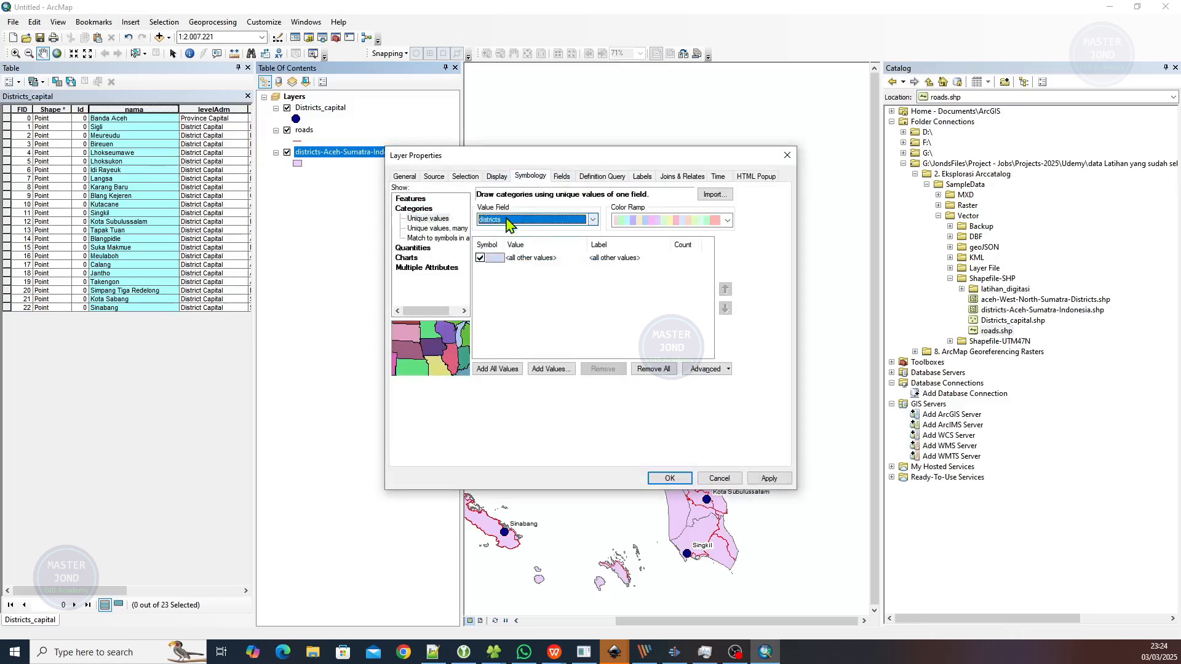
pyautogui.click(500, 369)
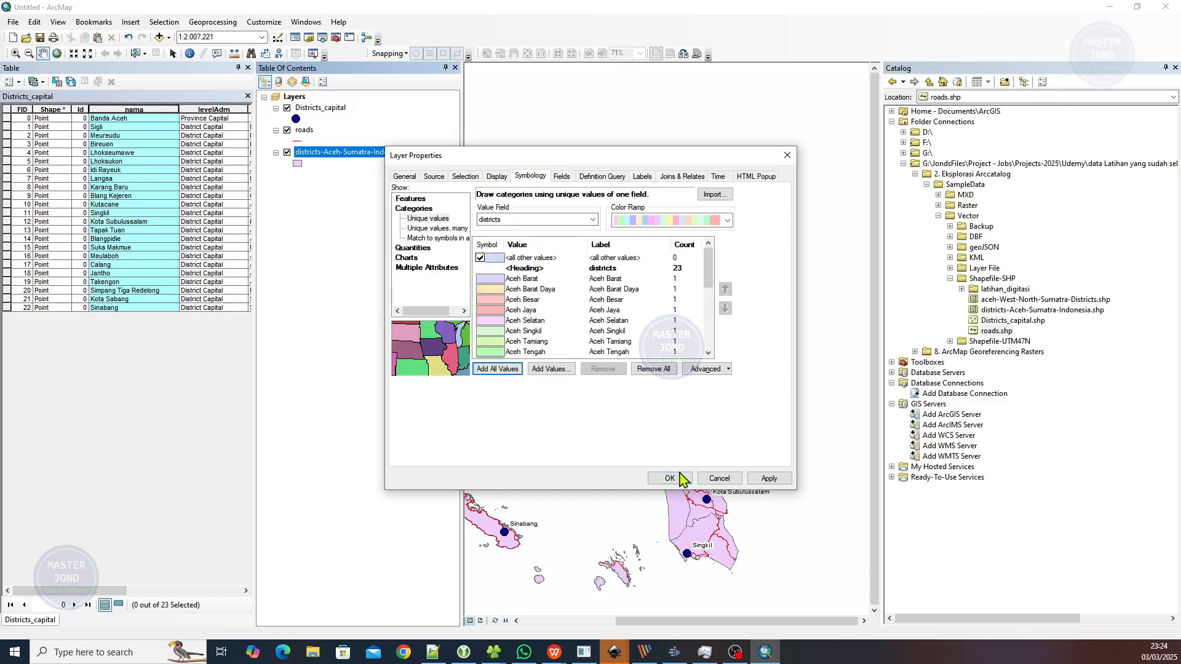
pyautogui.click(769, 478)
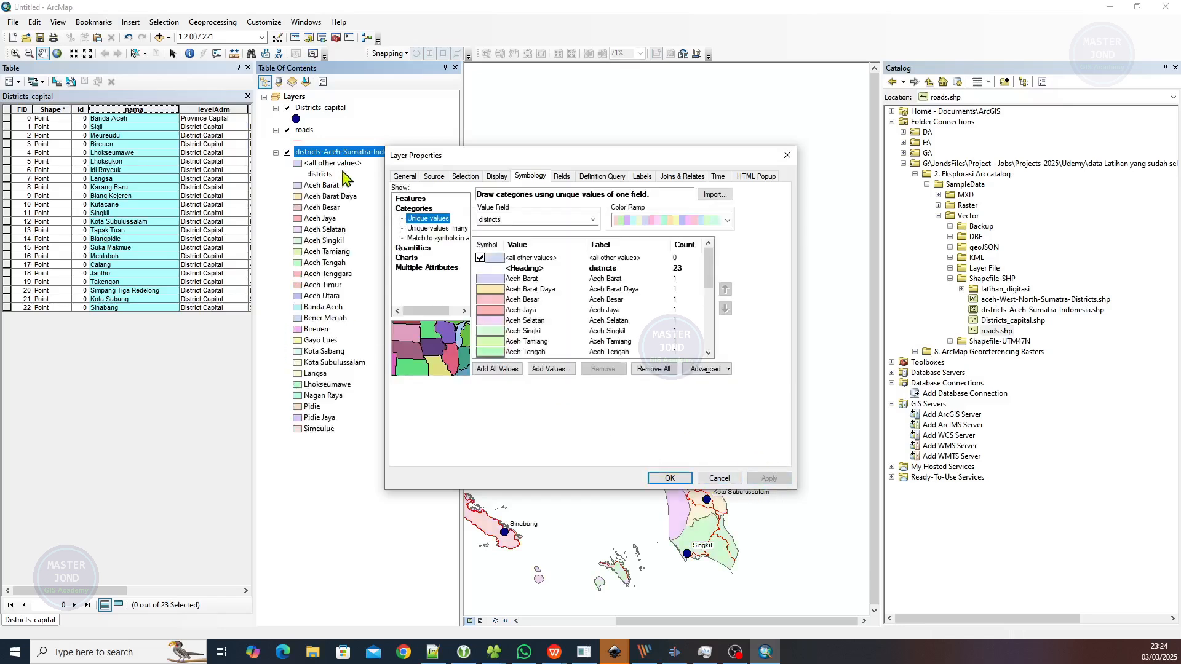
# Exclude the <all other values> class from the districts layer's symbology and confirm the layer properties
pyautogui.click(480, 258)
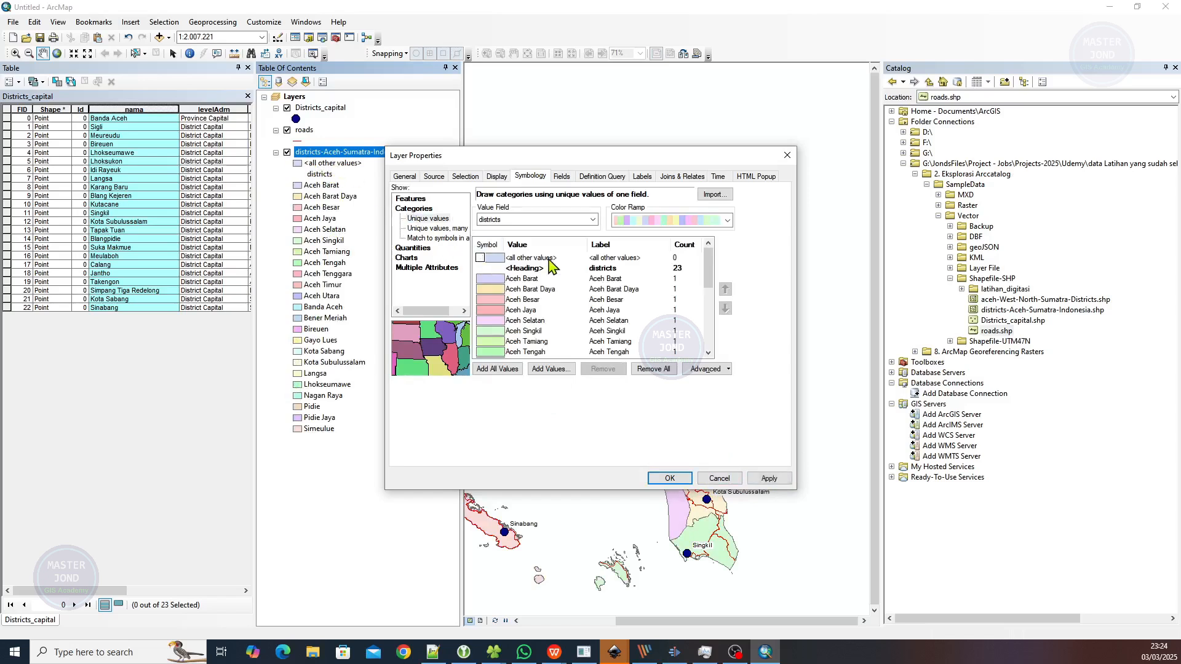
pyautogui.click(769, 478)
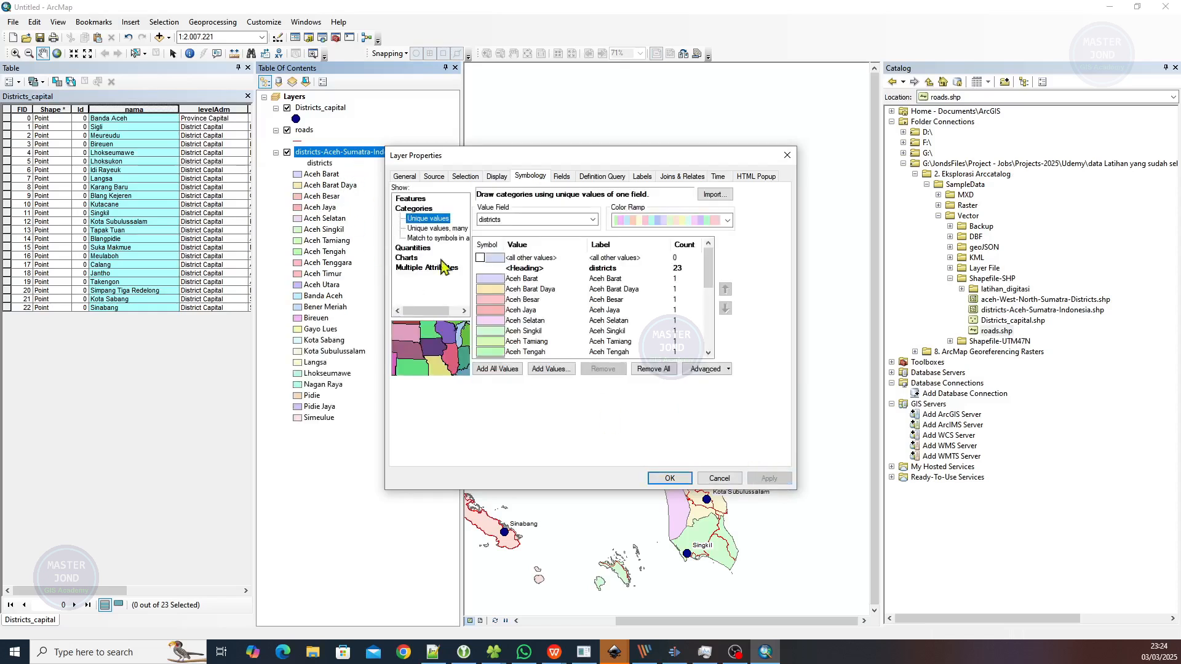
pyautogui.click(670, 480)
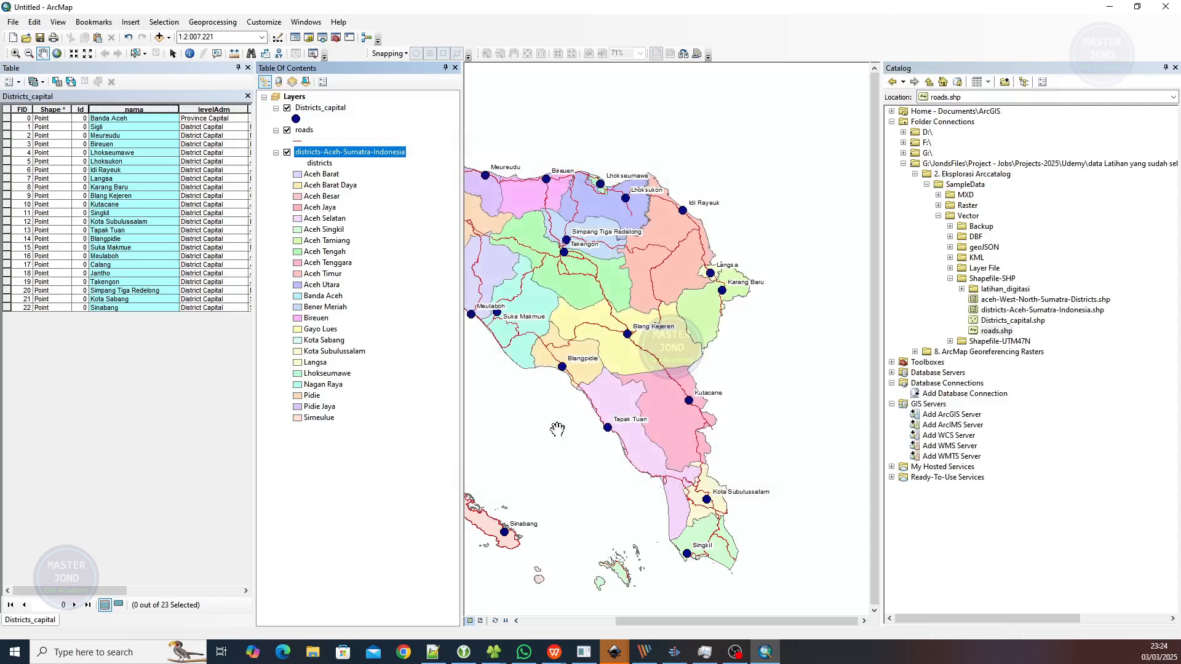
# Turn on labels for the districts layer using the districts field, with bold dark red text
pyautogui.rightClick(349, 157)
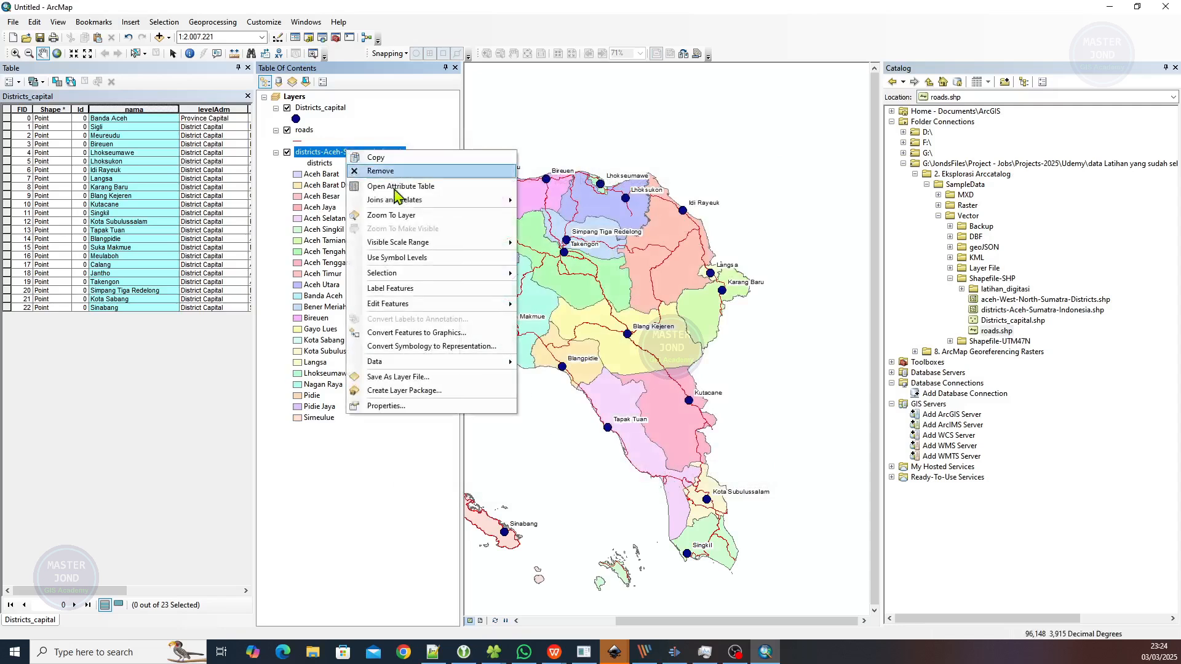
pyautogui.click(456, 403)
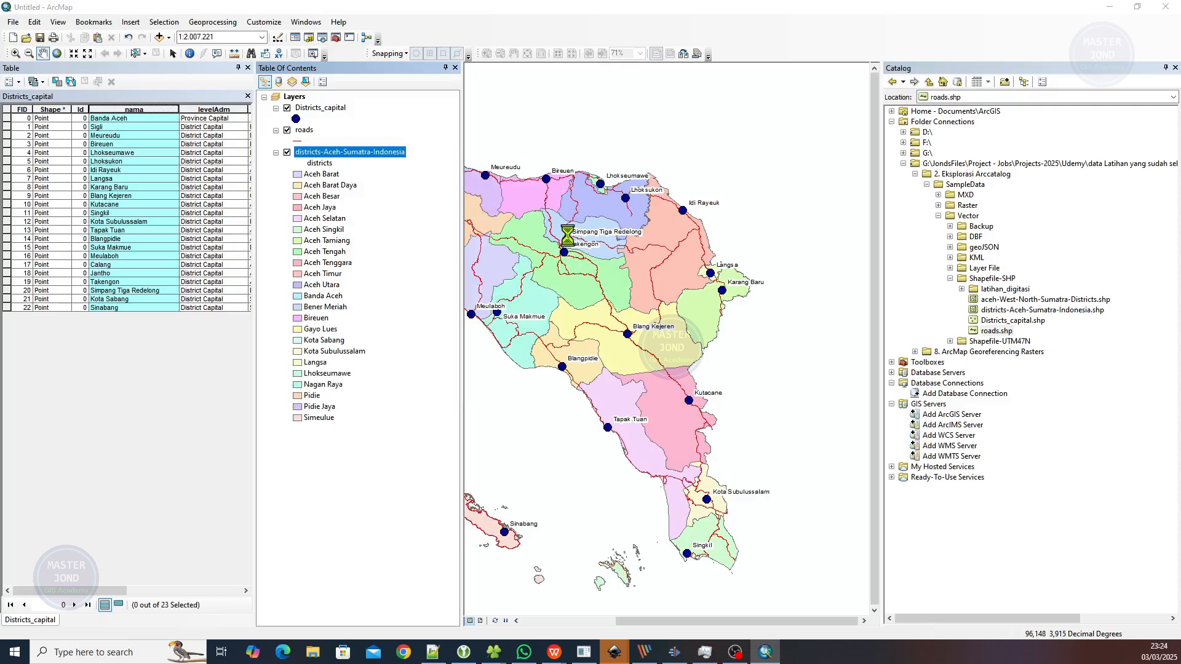
pyautogui.click(642, 177)
pyautogui.click(431, 194)
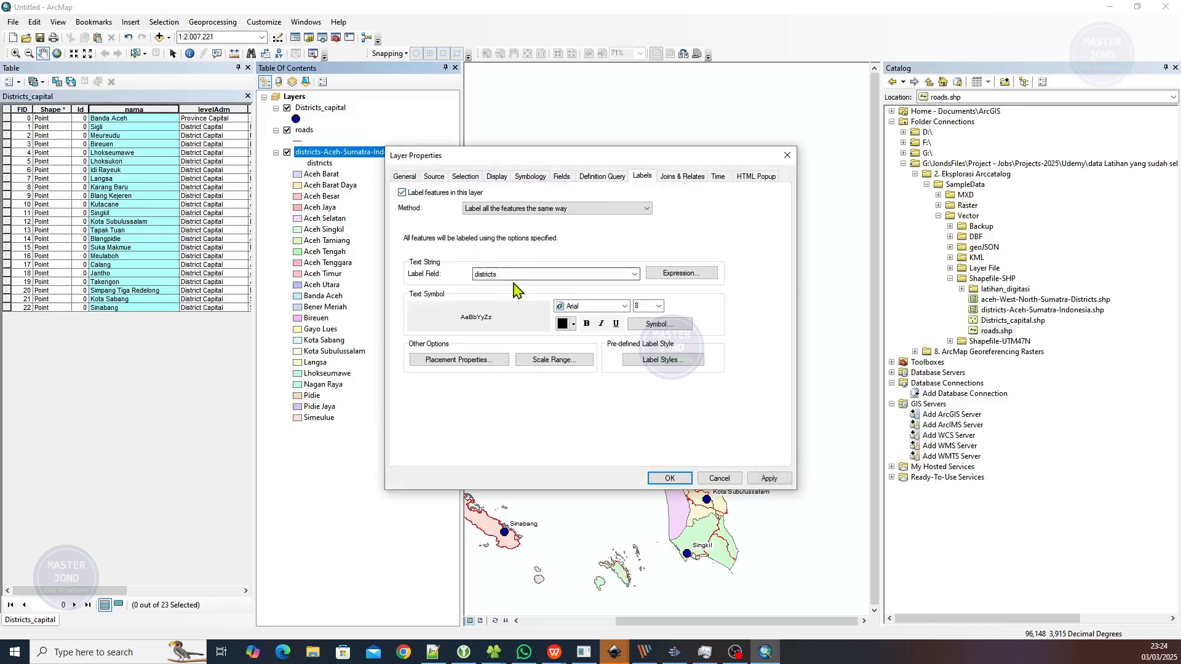
pyautogui.click(573, 324)
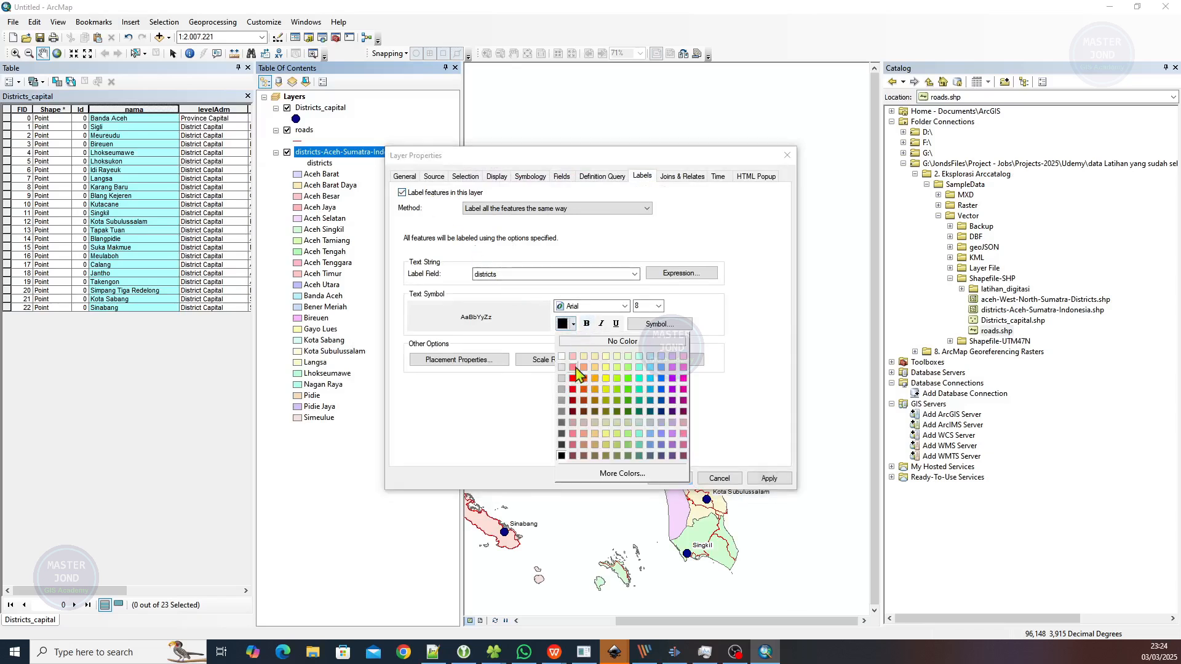
pyautogui.click(572, 411)
pyautogui.click(586, 324)
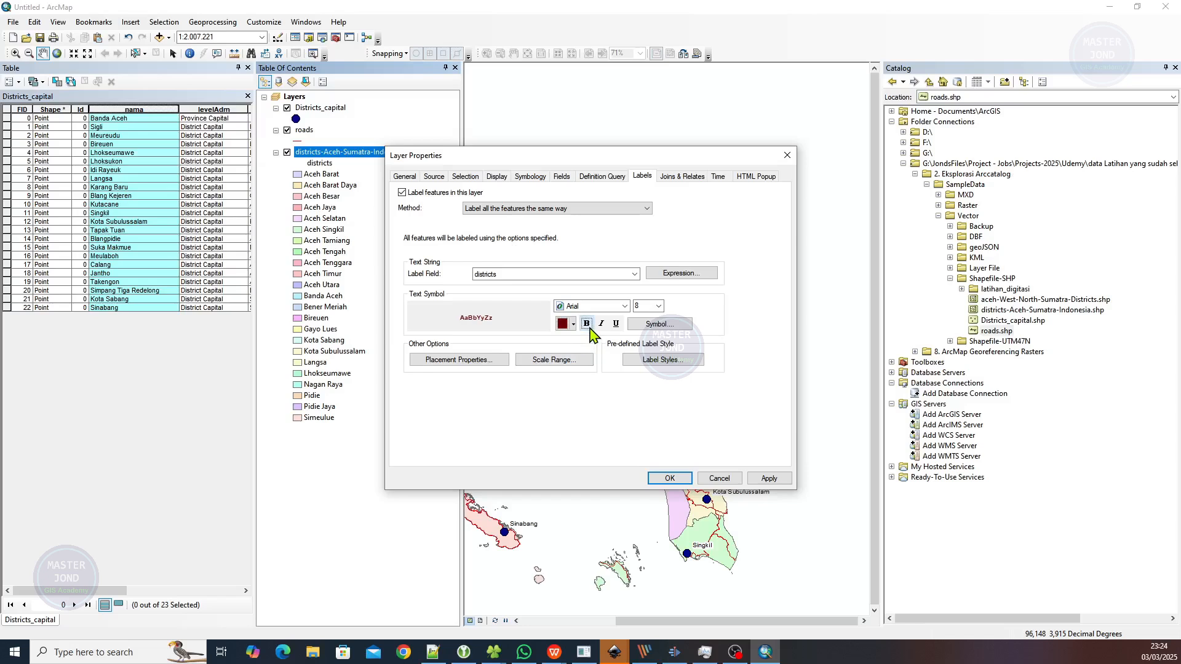
# Give the districts label text a halo mask of size 2 and apply the layer properties to the map
pyautogui.click(682, 325)
pyautogui.click(683, 326)
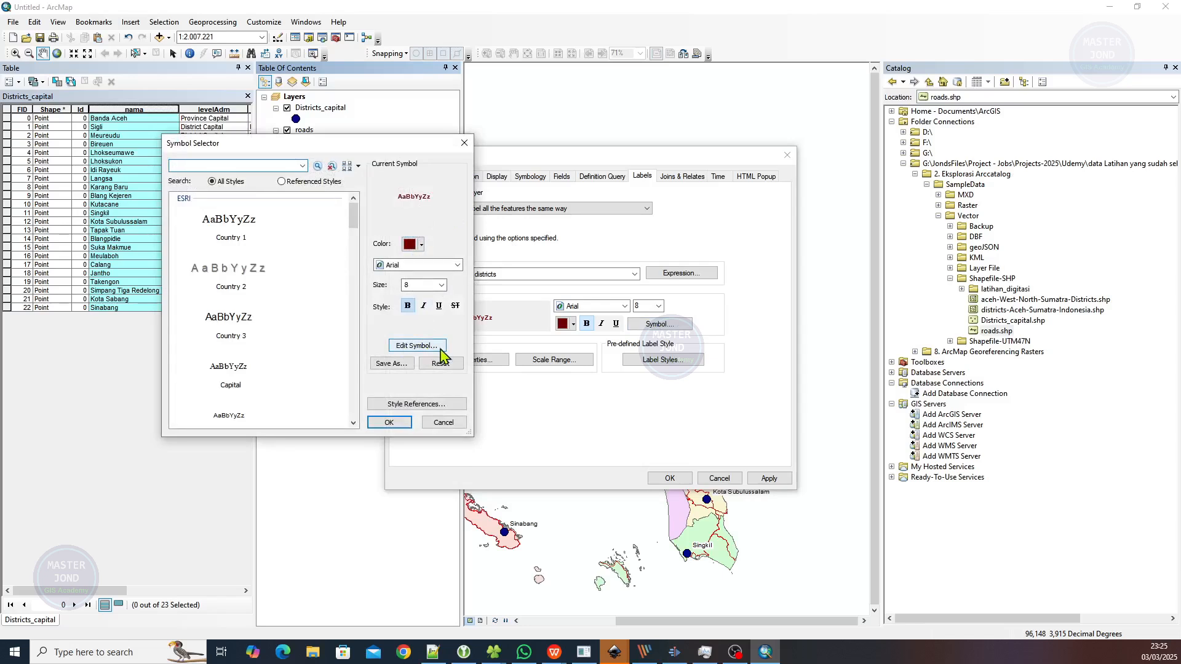
pyautogui.click(416, 346)
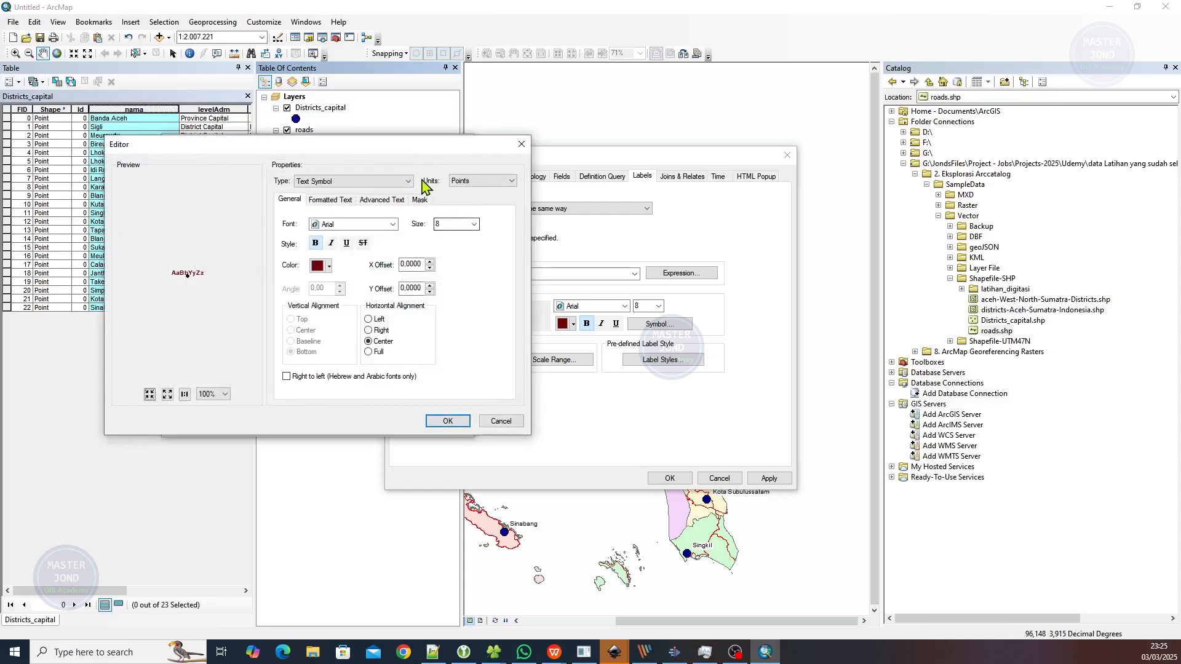
pyautogui.click(419, 198)
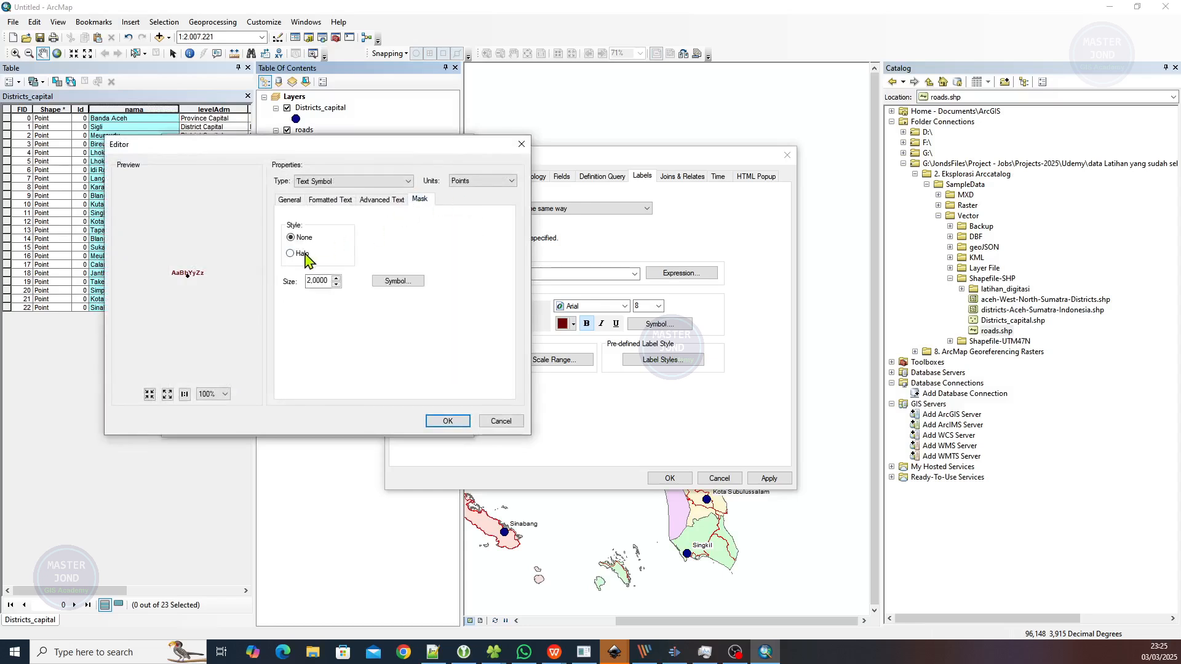
pyautogui.click(448, 420)
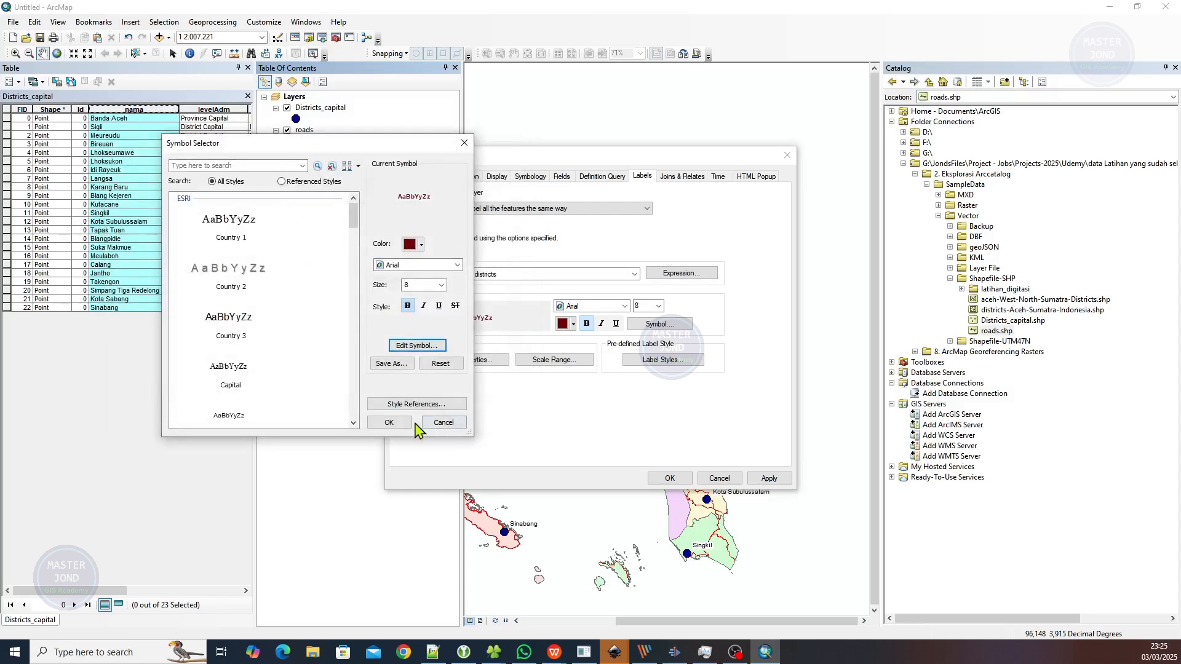
pyautogui.click(436, 423)
pyautogui.click(768, 478)
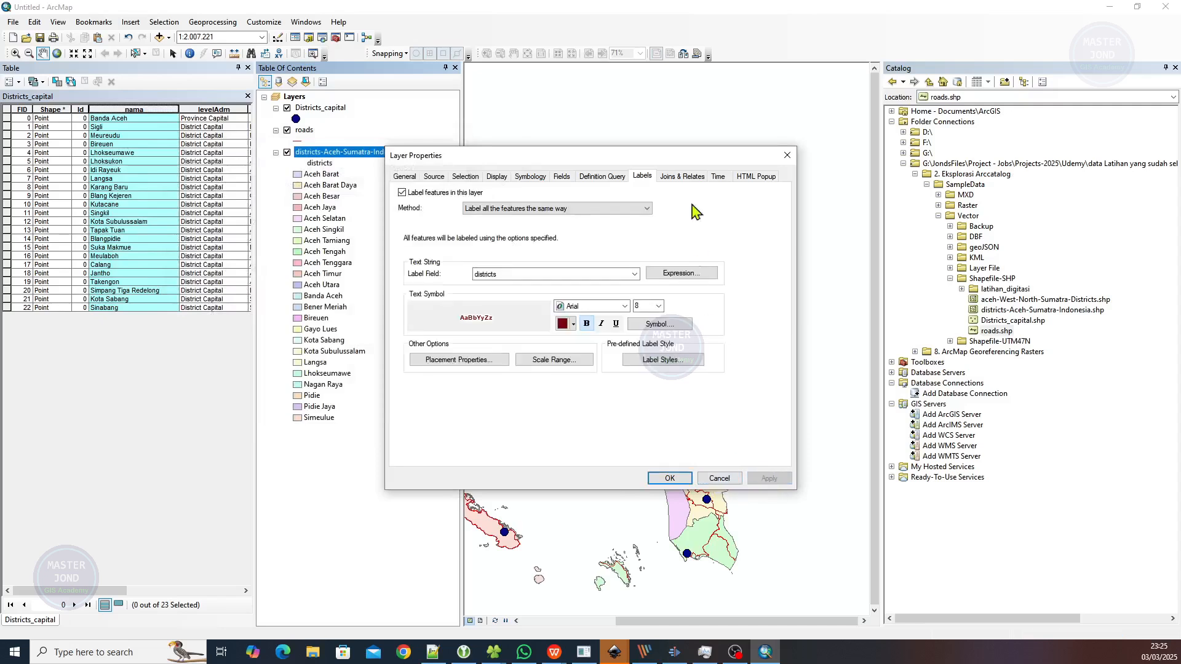
pyautogui.moveTo(698, 159); pyautogui.dragTo(340, 163)
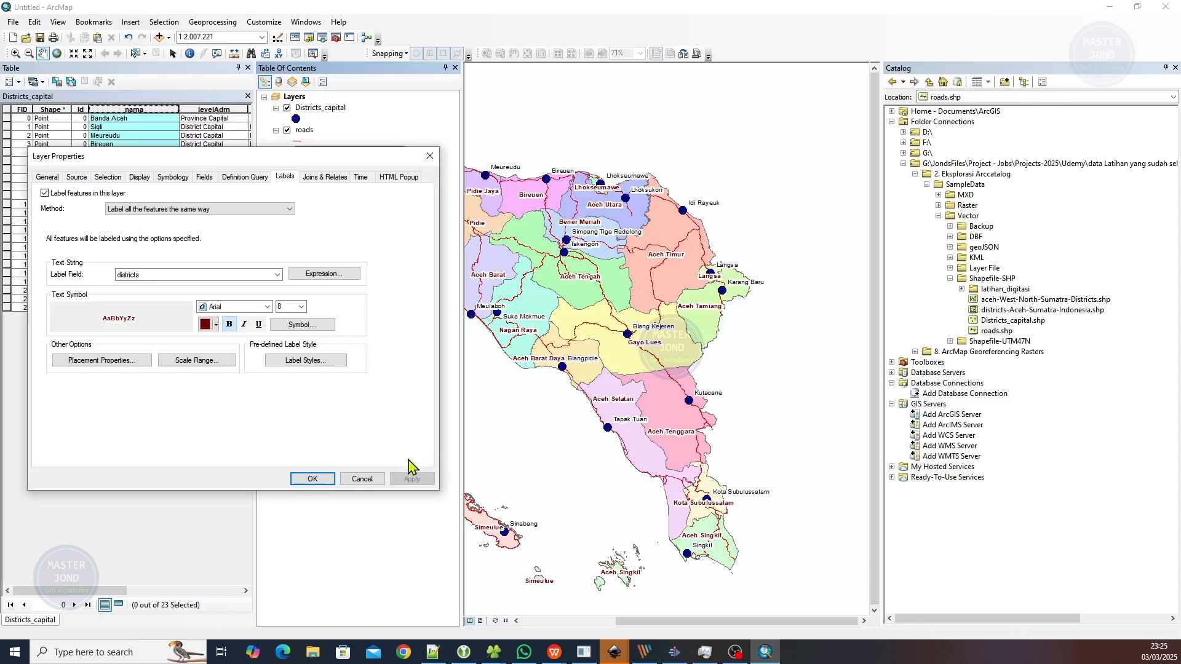
pyautogui.click(312, 479)
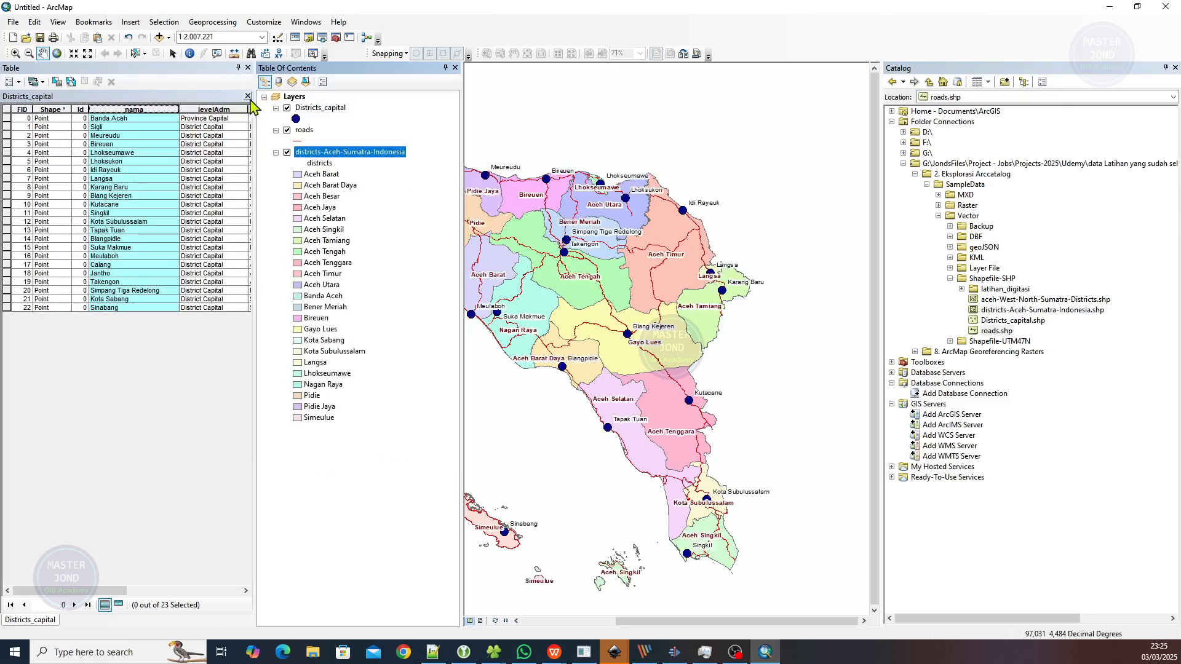
# Close the Districts_capital attribute table and switch the map to layout view
pyautogui.click(248, 96)
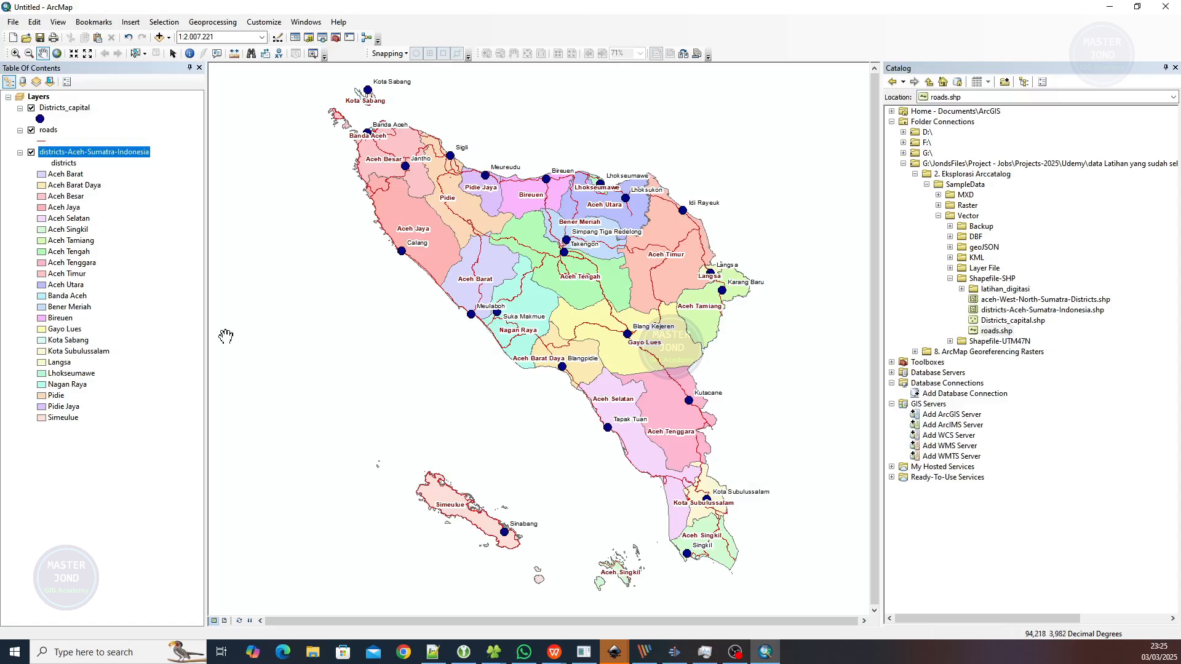
pyautogui.click(224, 621)
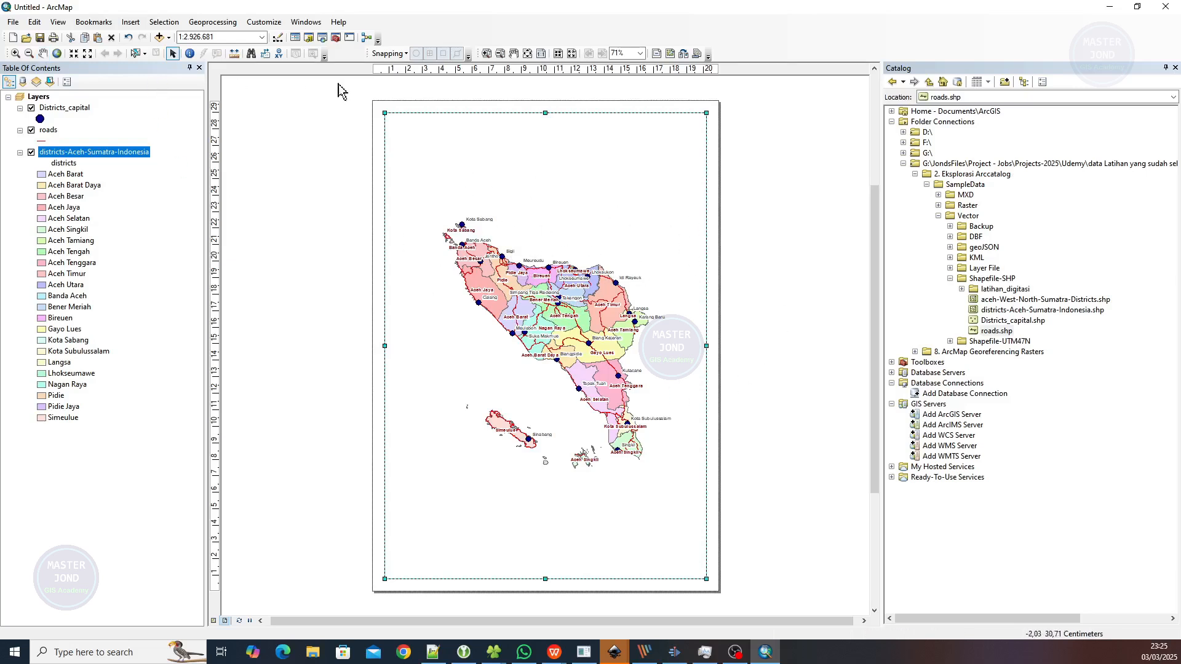
# Set up the map page as A4 paper in portrait orientation and confirm the page and print setup
pyautogui.click(13, 23)
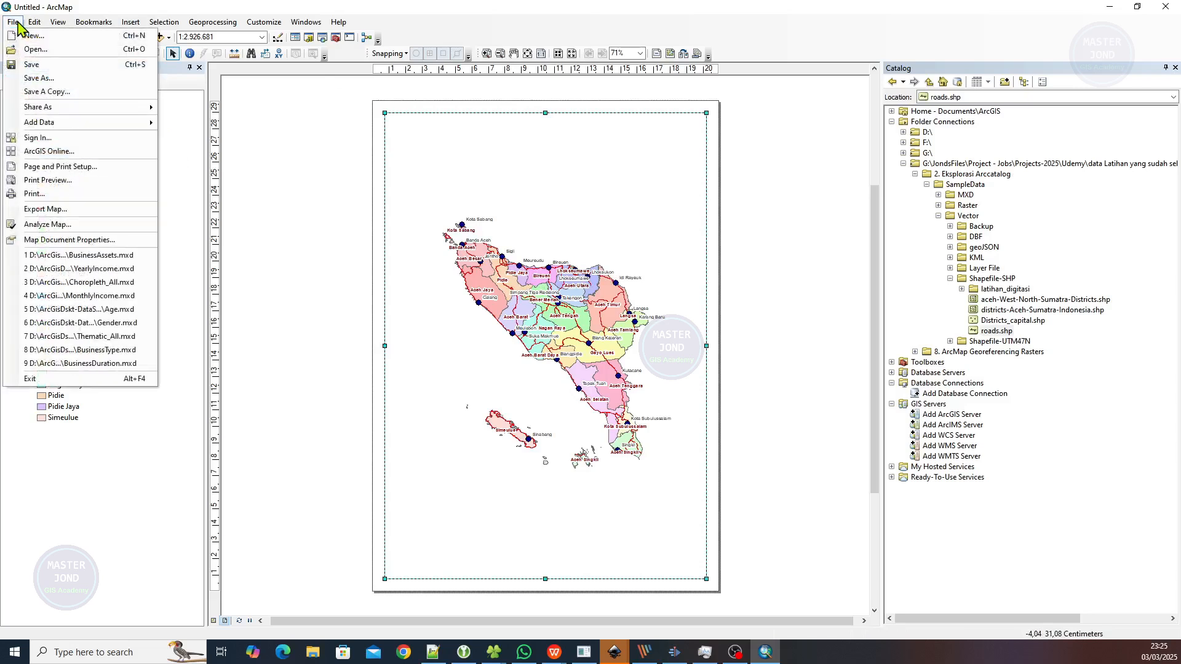
pyautogui.click(91, 167)
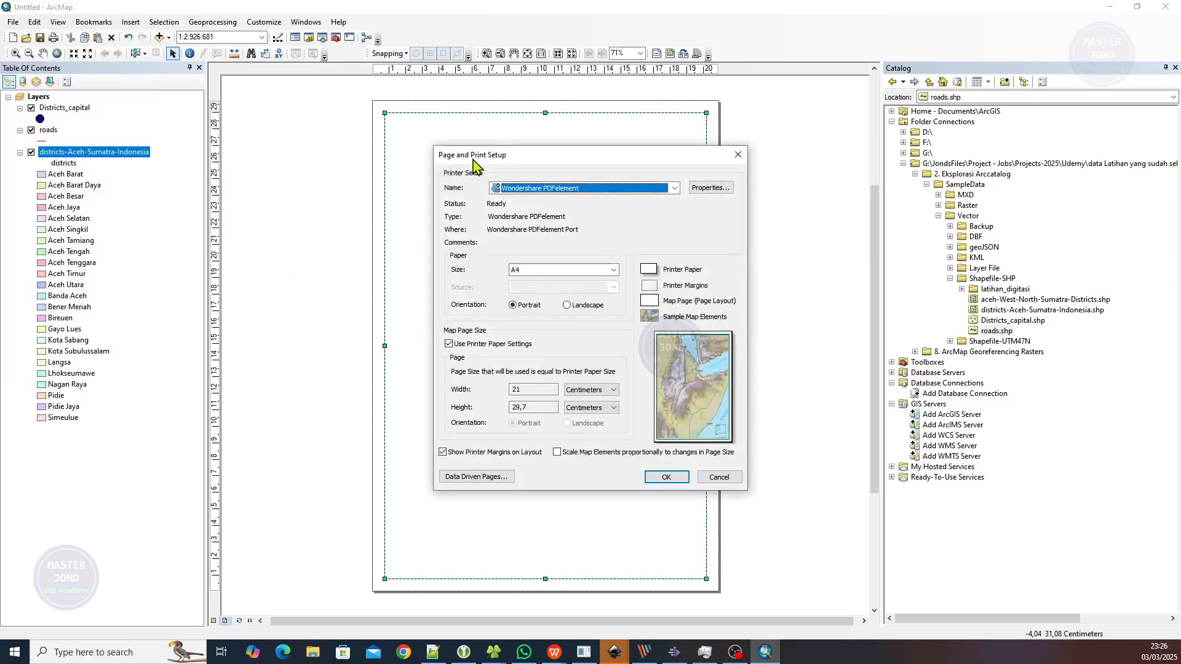
pyautogui.click(521, 272)
pyautogui.click(523, 273)
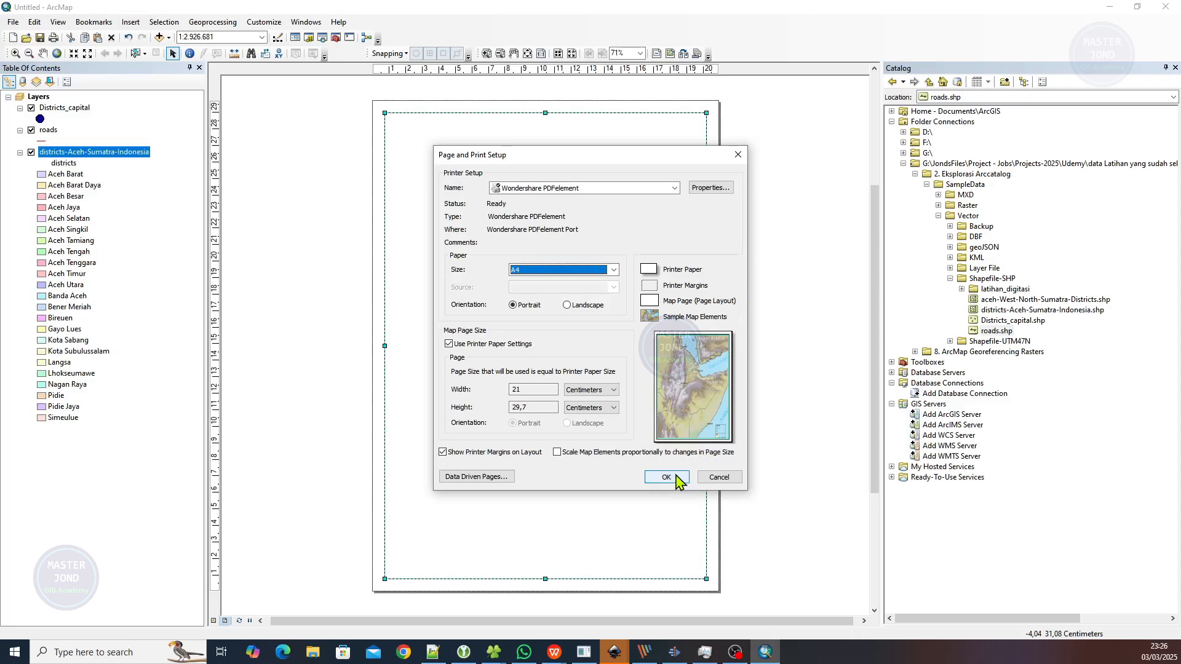
pyautogui.click(530, 305)
pyautogui.click(666, 476)
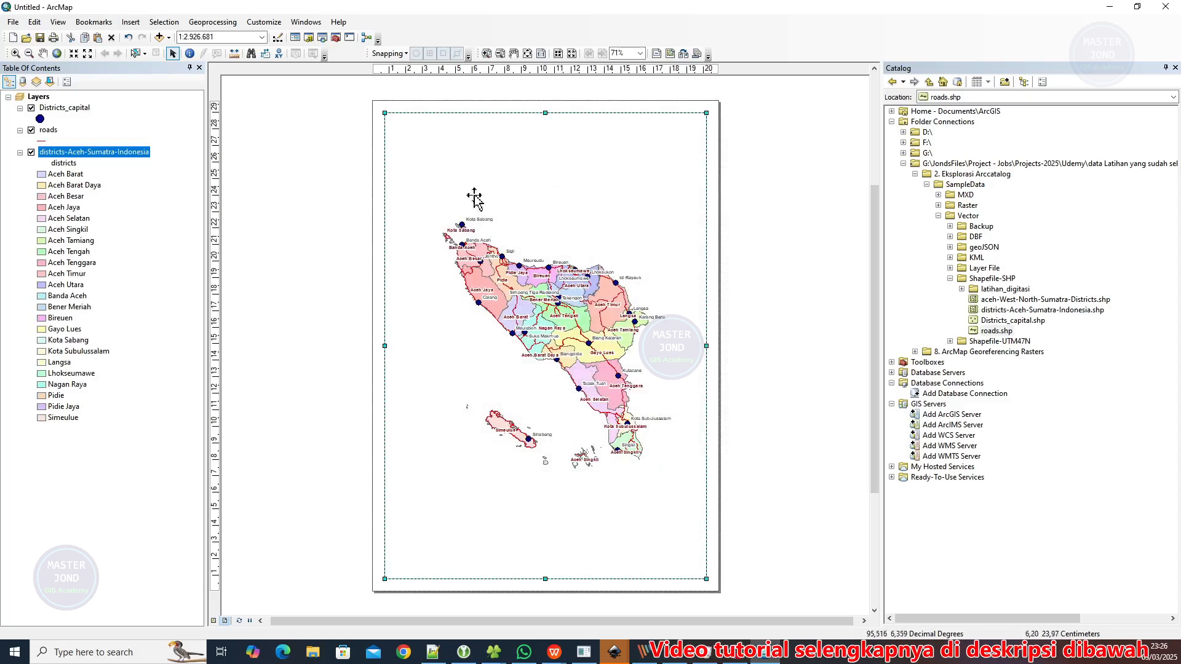
# Pause the drawing of the page layout and resume it
pyautogui.scroll(-1, 566, 271)
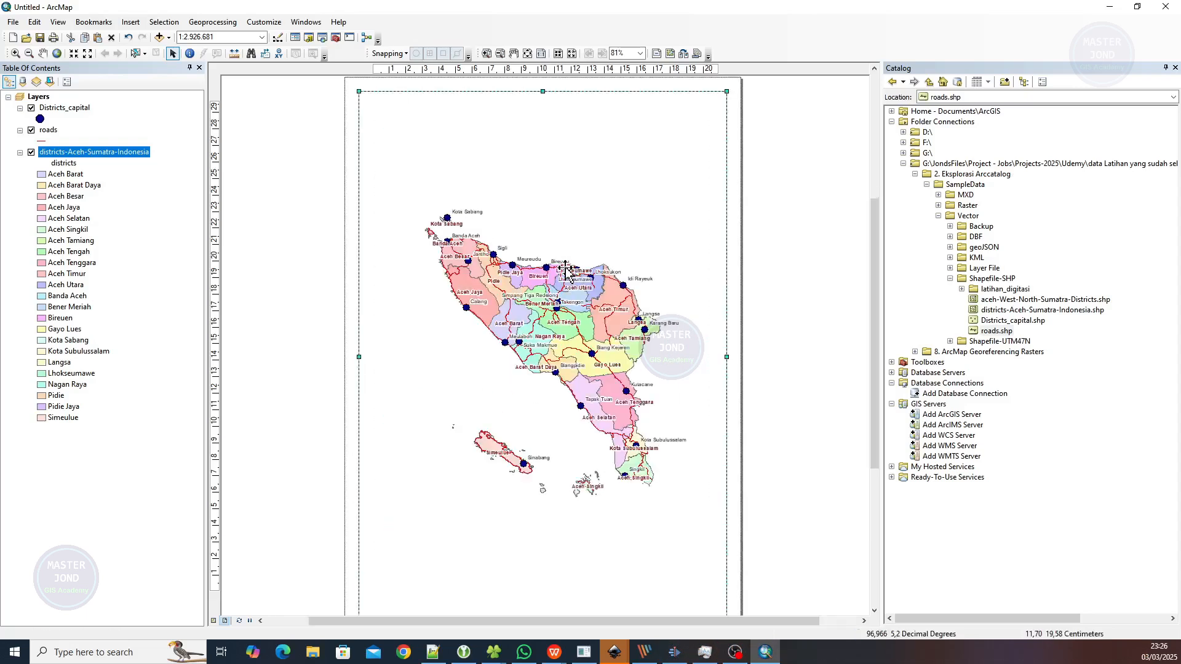
pyautogui.scroll(1, 565, 270)
pyautogui.click(249, 620)
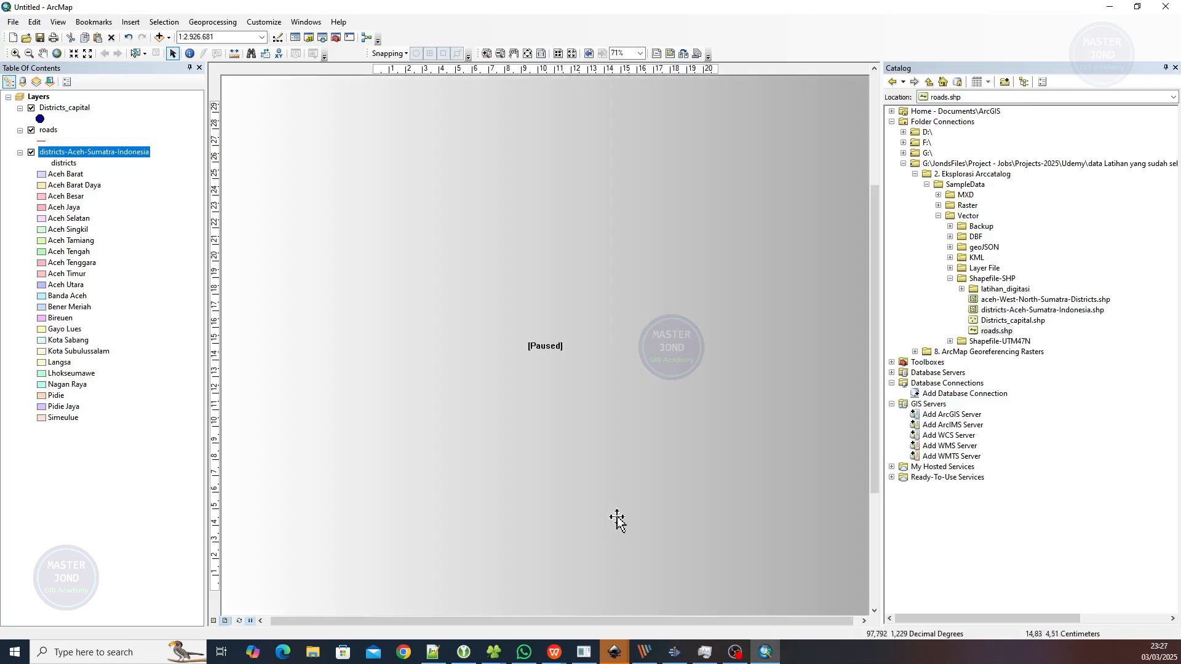
pyautogui.click(249, 620)
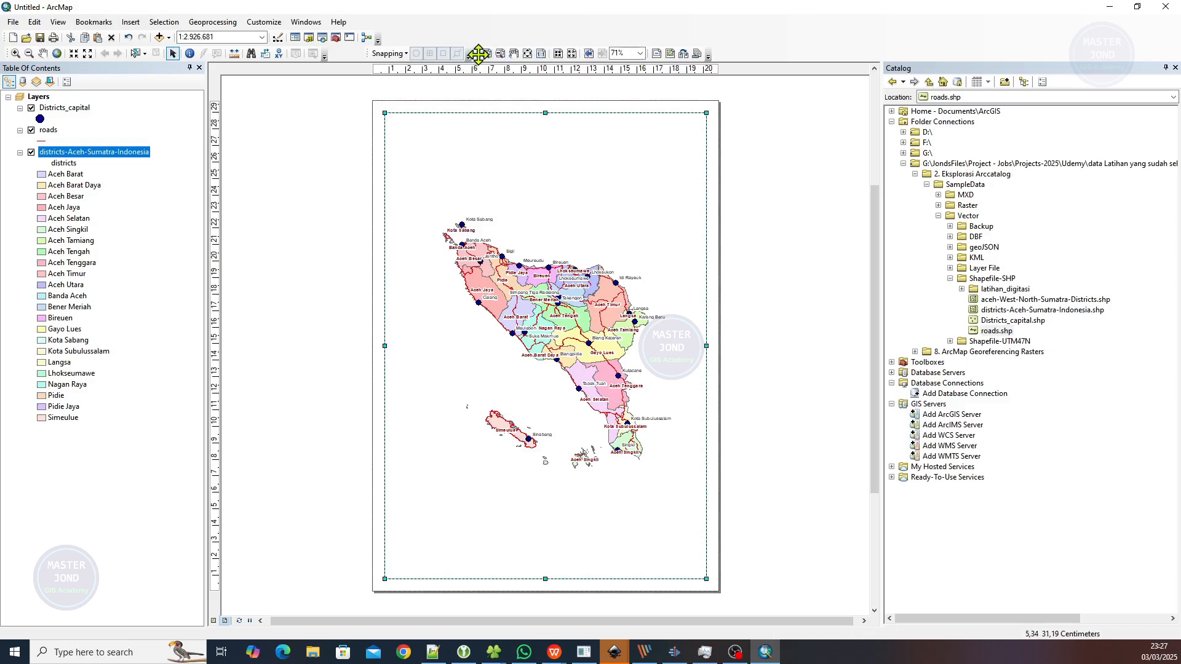
# Undock the Layout and Tools toolbars, zoom the page in on the northern part of the map and return to the whole page
pyautogui.moveTo(479, 54); pyautogui.dragTo(443, 182)
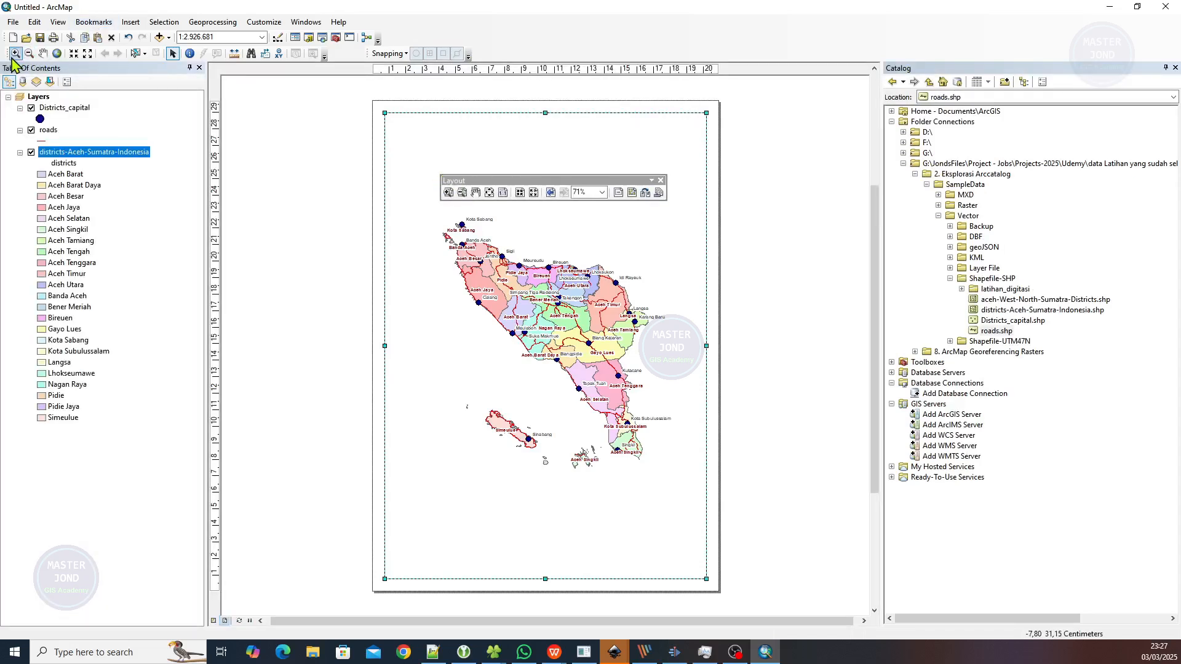
pyautogui.moveTo(5, 54); pyautogui.dragTo(290, 122)
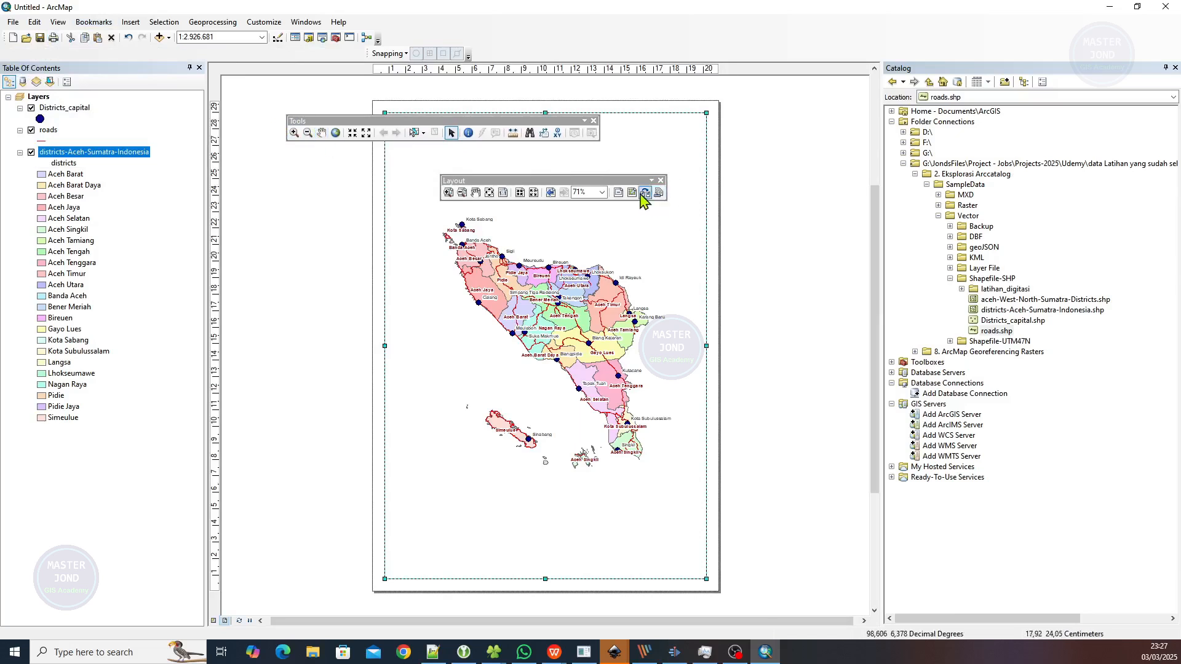
pyautogui.click(448, 193)
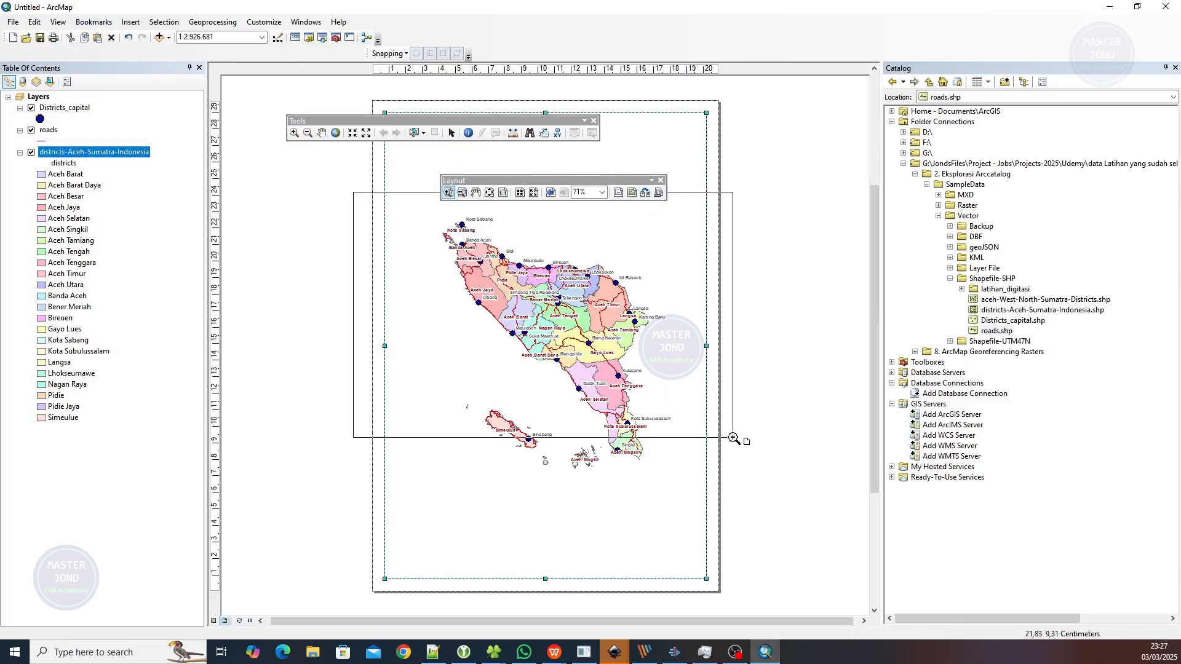
pyautogui.click(547, 317)
pyautogui.moveTo(349, 201); pyautogui.dragTo(764, 441)
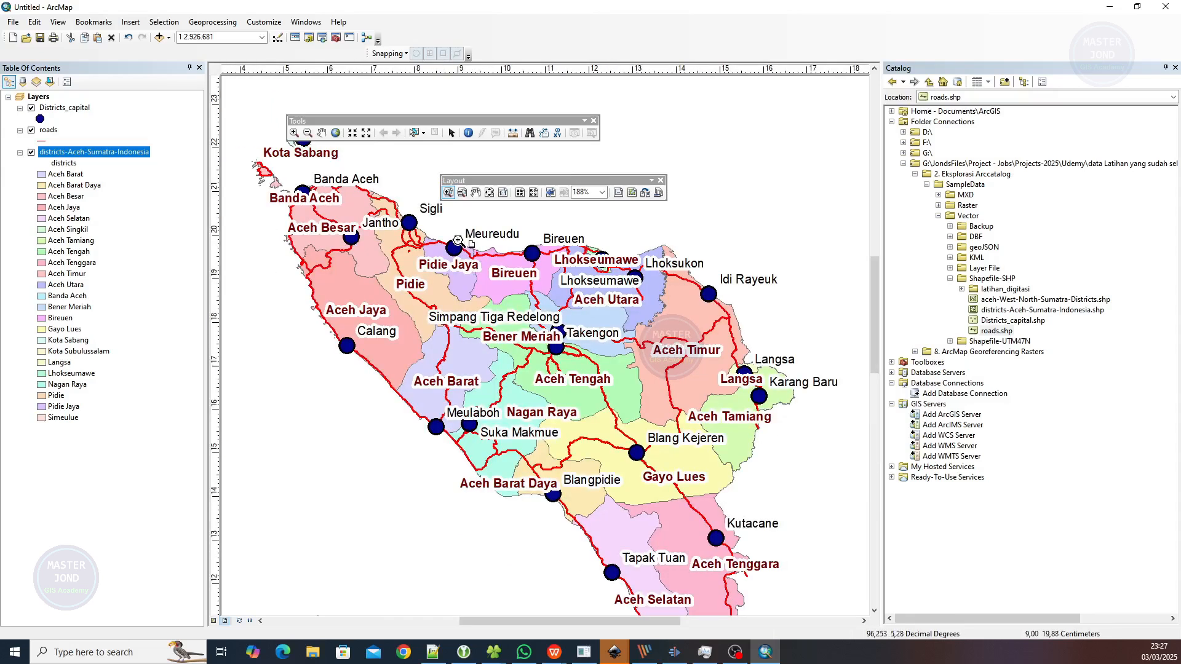
pyautogui.click(488, 193)
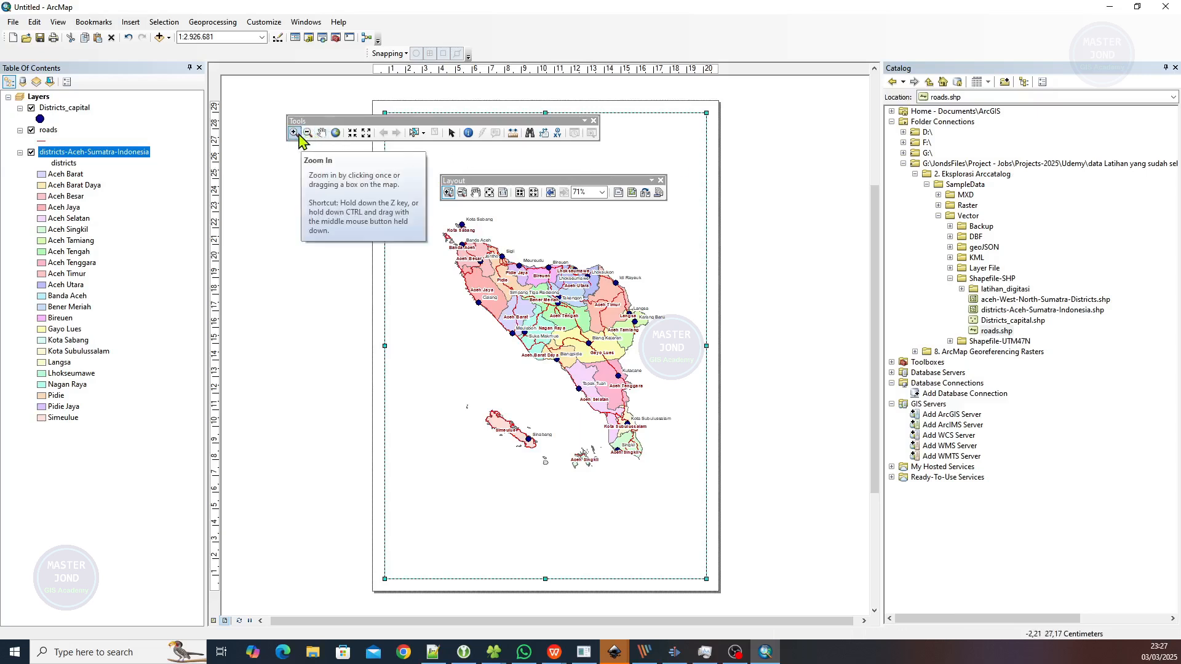
# Reposition the floating Tools toolbar and pan the map lower inside the data frame
pyautogui.moveTo(372, 120); pyautogui.dragTo(352, 93)
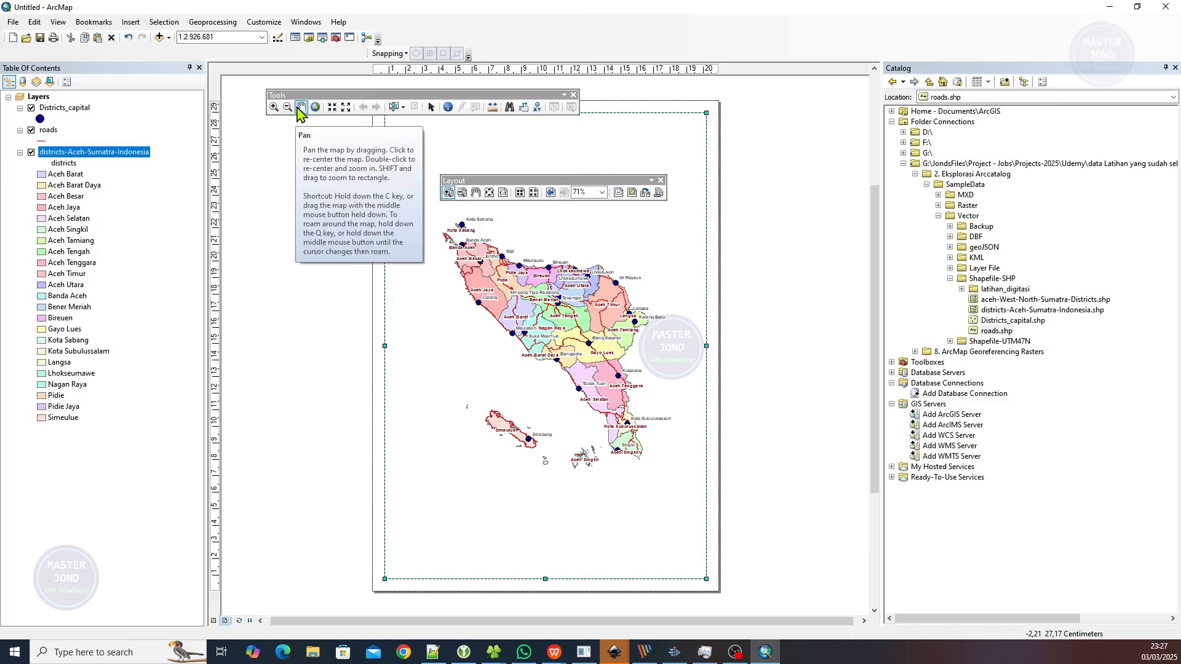
pyautogui.click(301, 108)
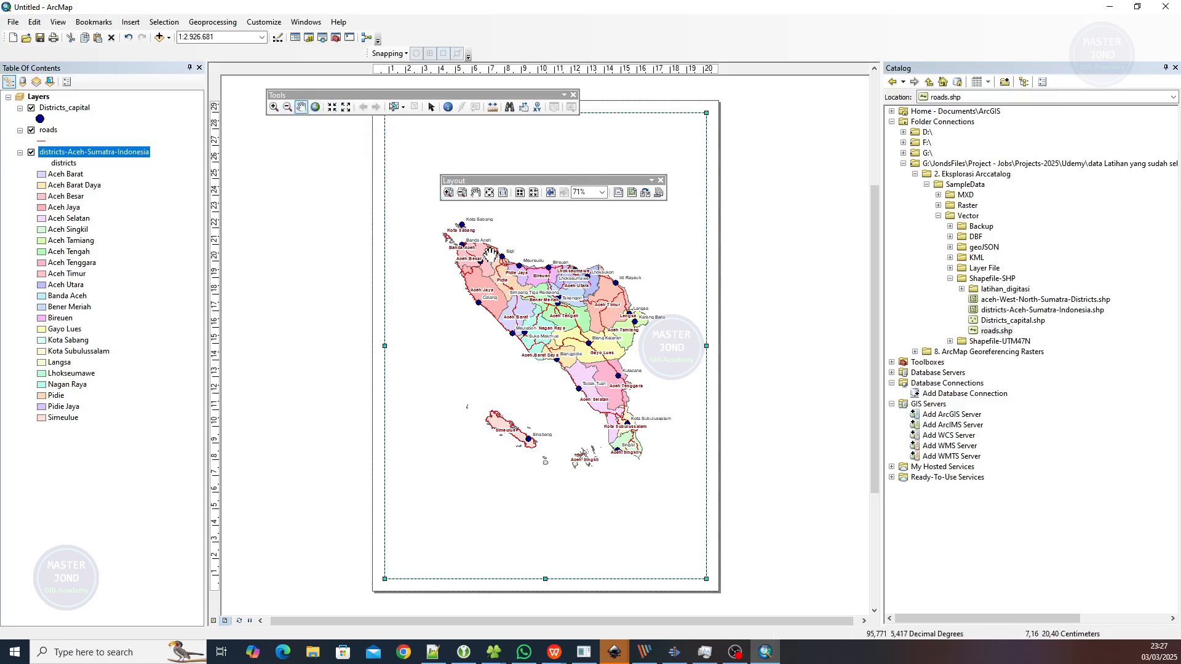
pyautogui.moveTo(490, 253); pyautogui.dragTo(503, 394)
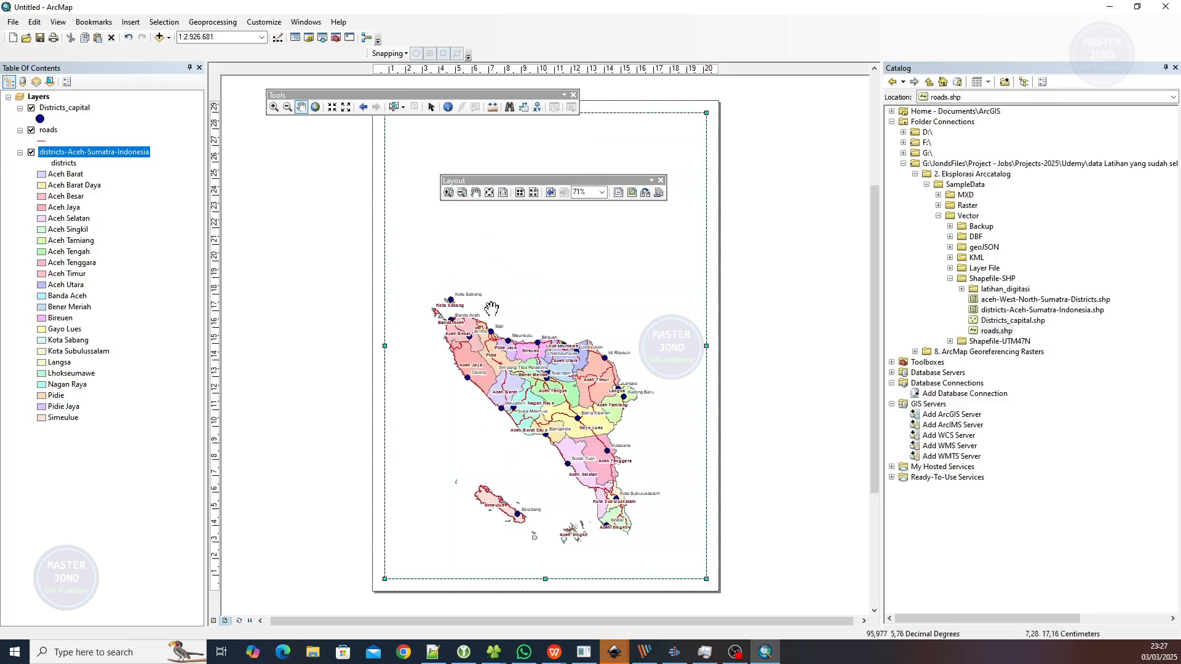
pyautogui.moveTo(490, 318); pyautogui.dragTo(489, 270)
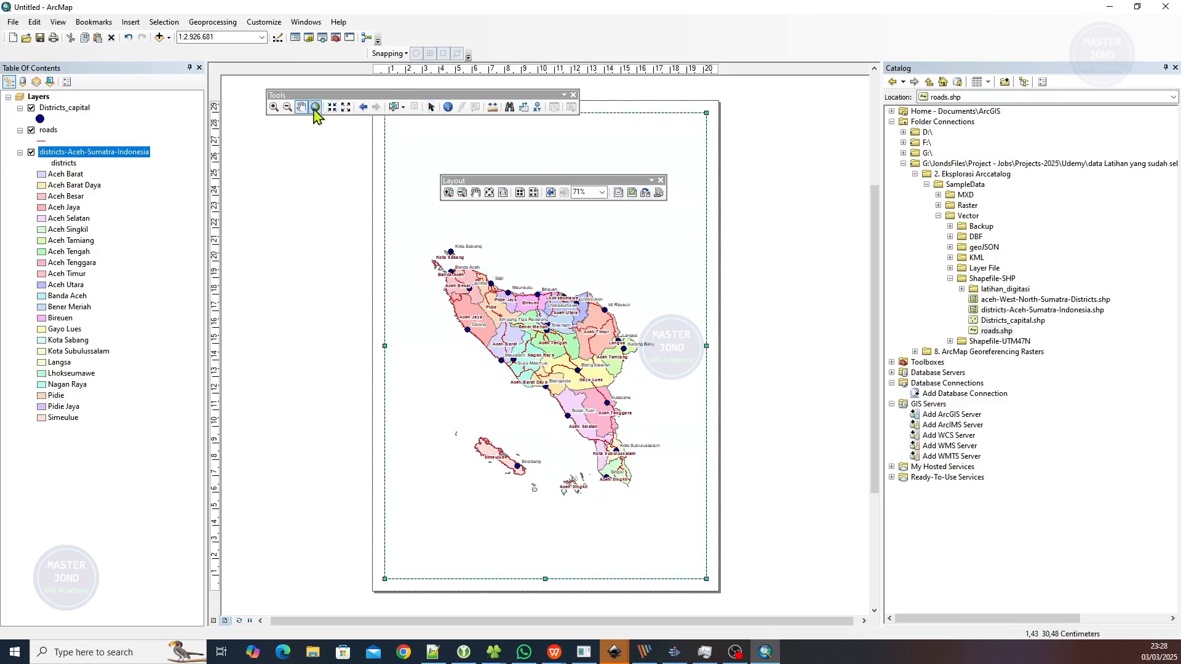
# Zoom the map out inside the data frame to a scale of 1:10.000.000
pyautogui.click(286, 108)
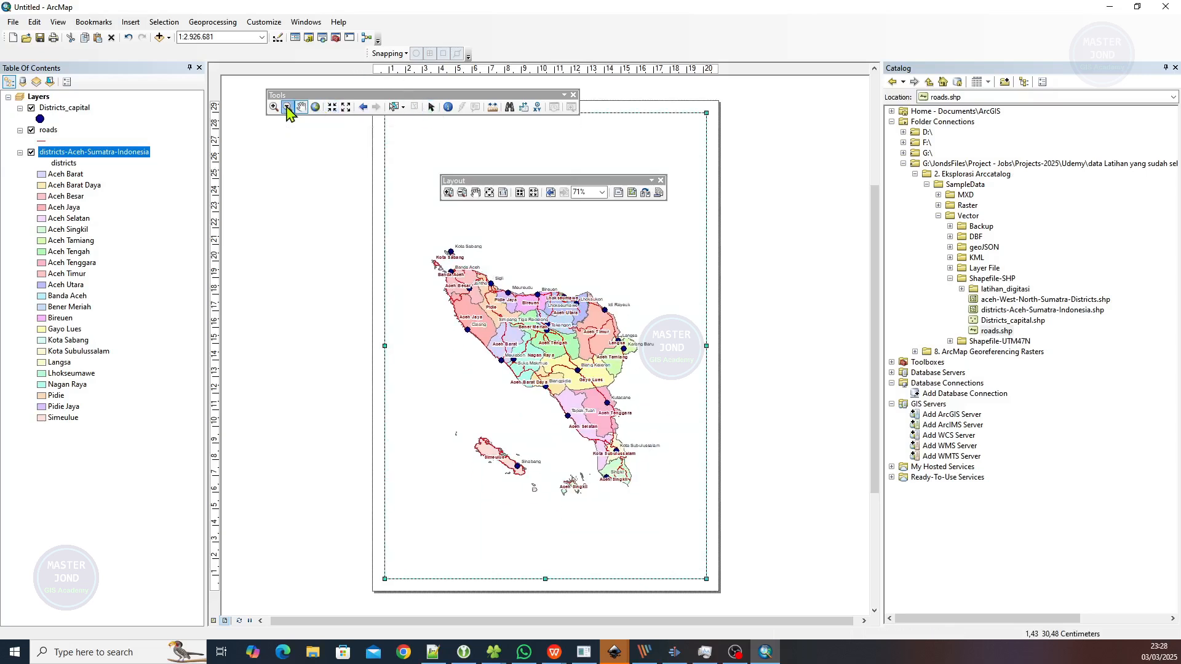
pyautogui.click(532, 310)
pyautogui.click(515, 376)
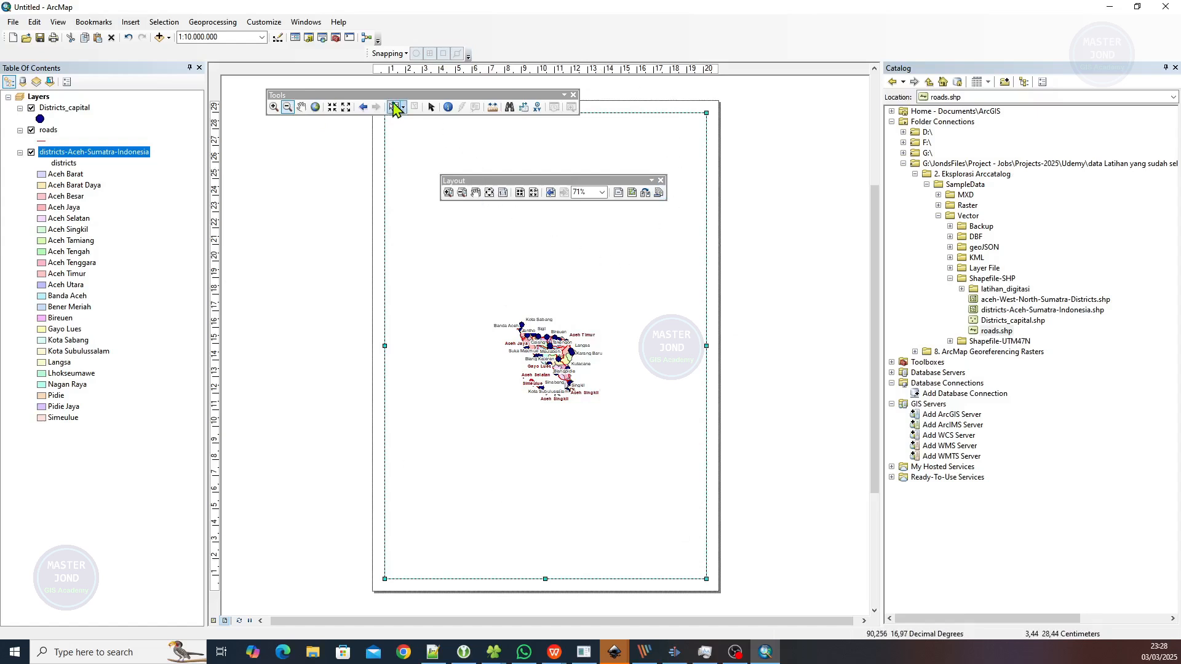
# Dock the Tools and Layout toolbars again and zoom the map to its full extent within the data frame
pyautogui.moveTo(389, 97); pyautogui.dragTo(121, 52)
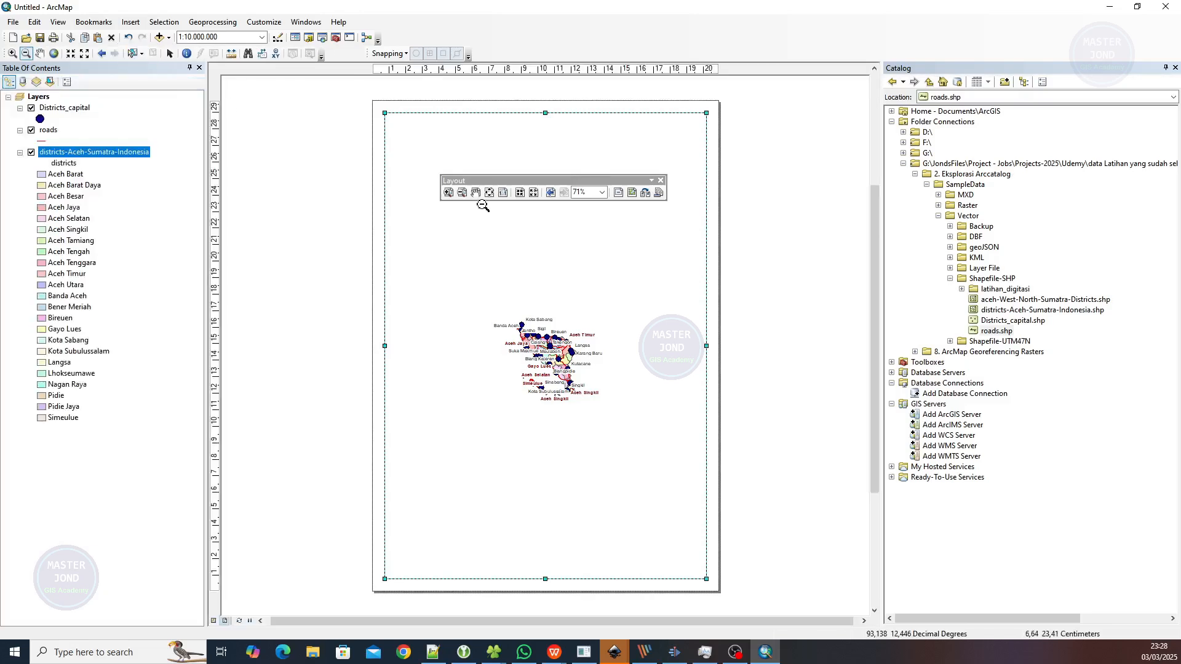
pyautogui.moveTo(490, 181); pyautogui.dragTo(526, 53)
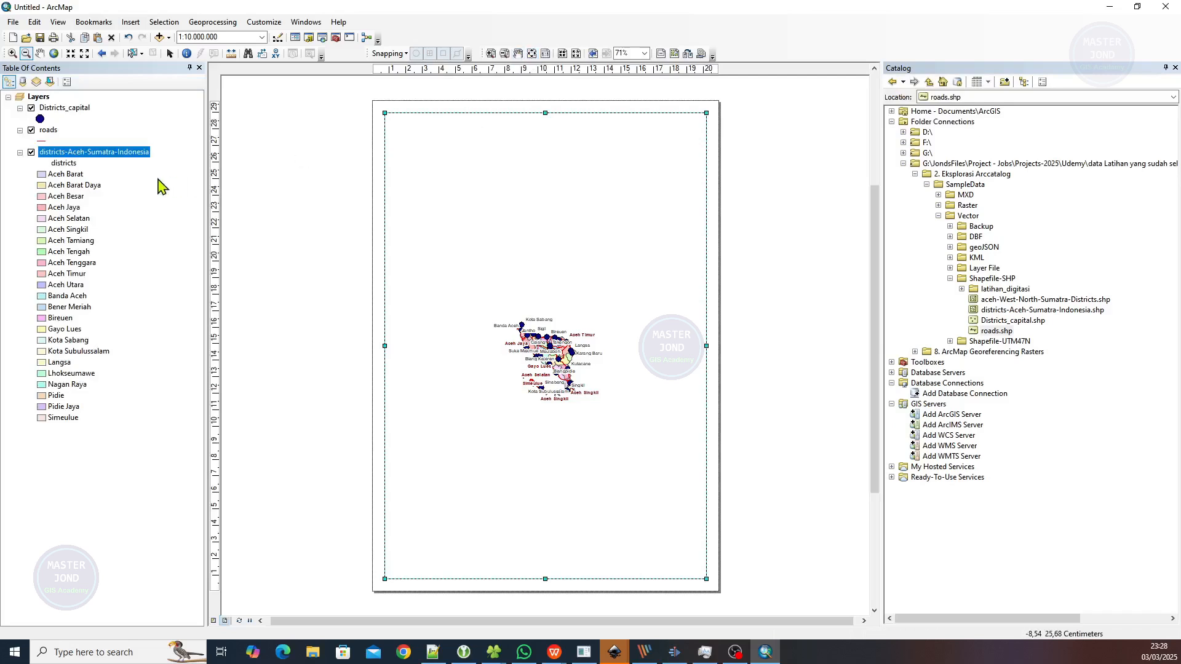
pyautogui.click(54, 55)
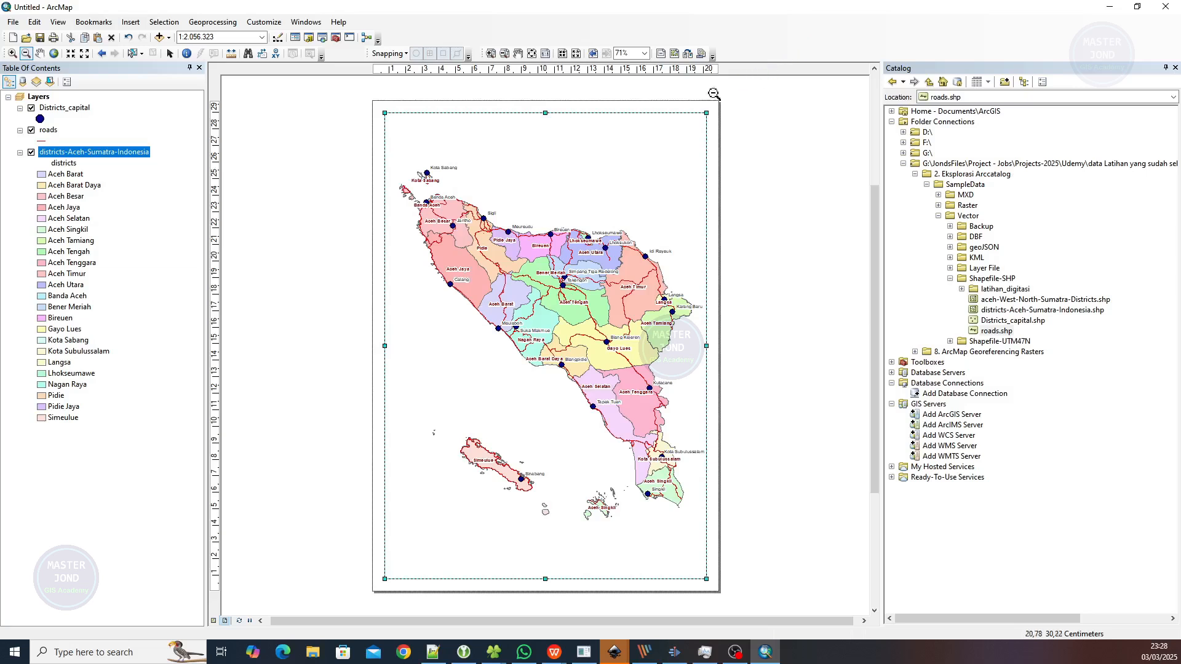
# Give the data frame a Triple, Graded border in its frame properties and confirm the change
pyautogui.click(170, 53)
pyautogui.rightClick(600, 140)
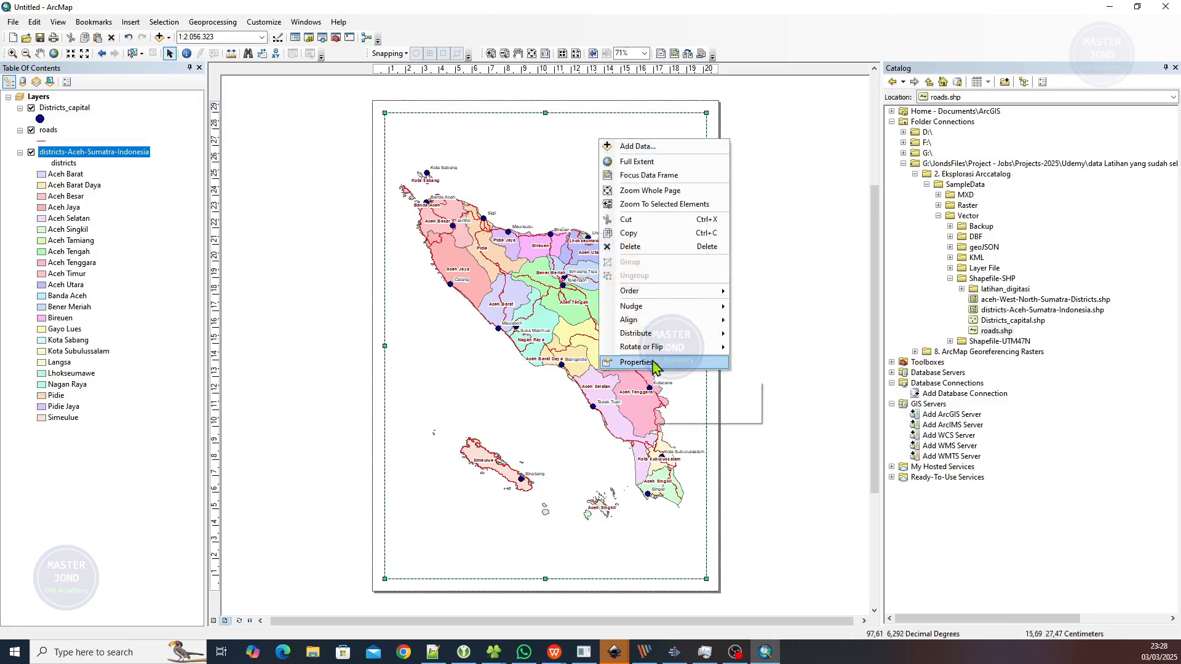
pyautogui.click(766, 142)
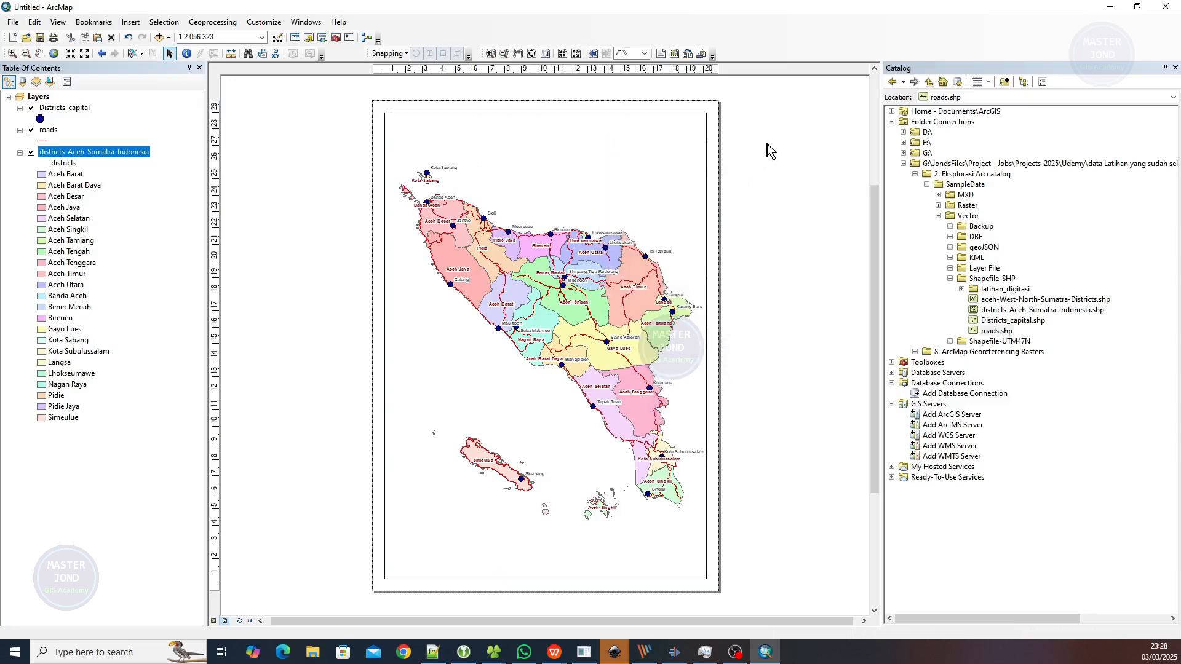
pyautogui.rightClick(652, 151)
pyautogui.click(698, 372)
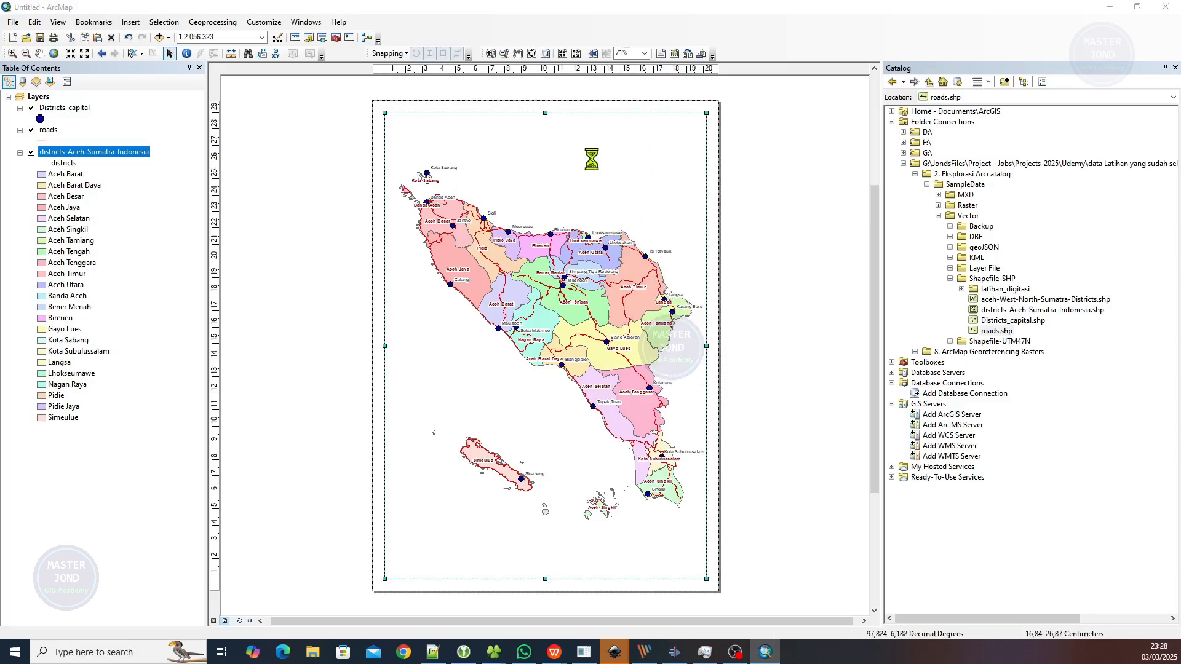
pyautogui.moveTo(599, 131); pyautogui.dragTo(657, 133)
pyautogui.click(620, 206)
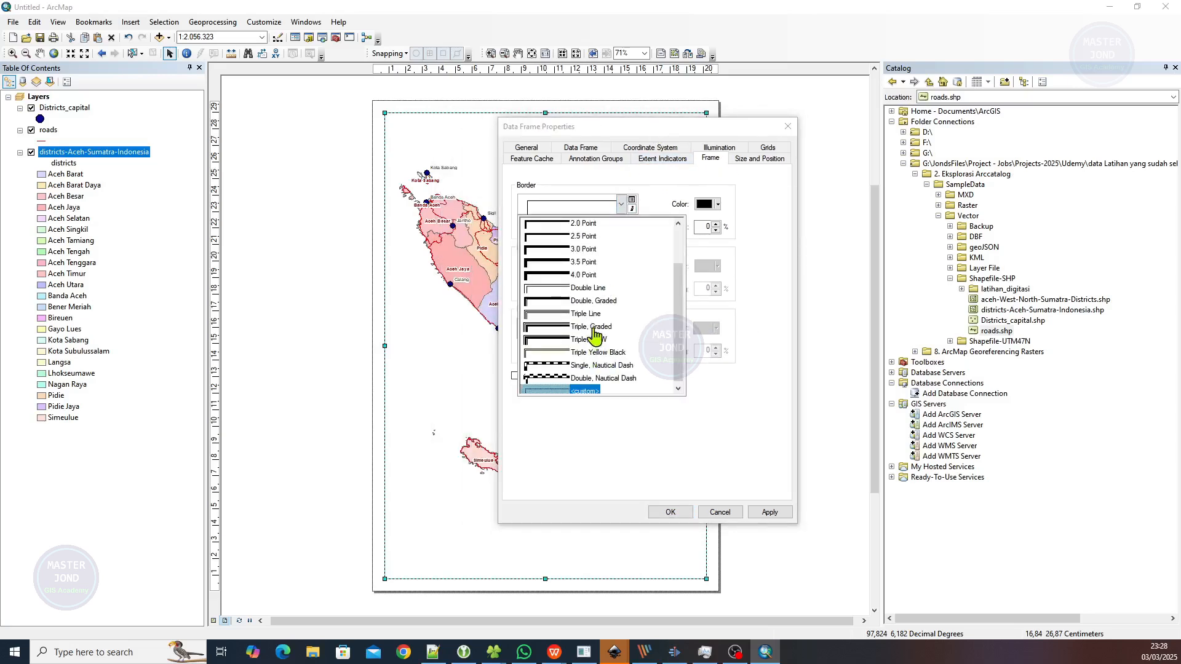
pyautogui.click(599, 331)
pyautogui.click(763, 510)
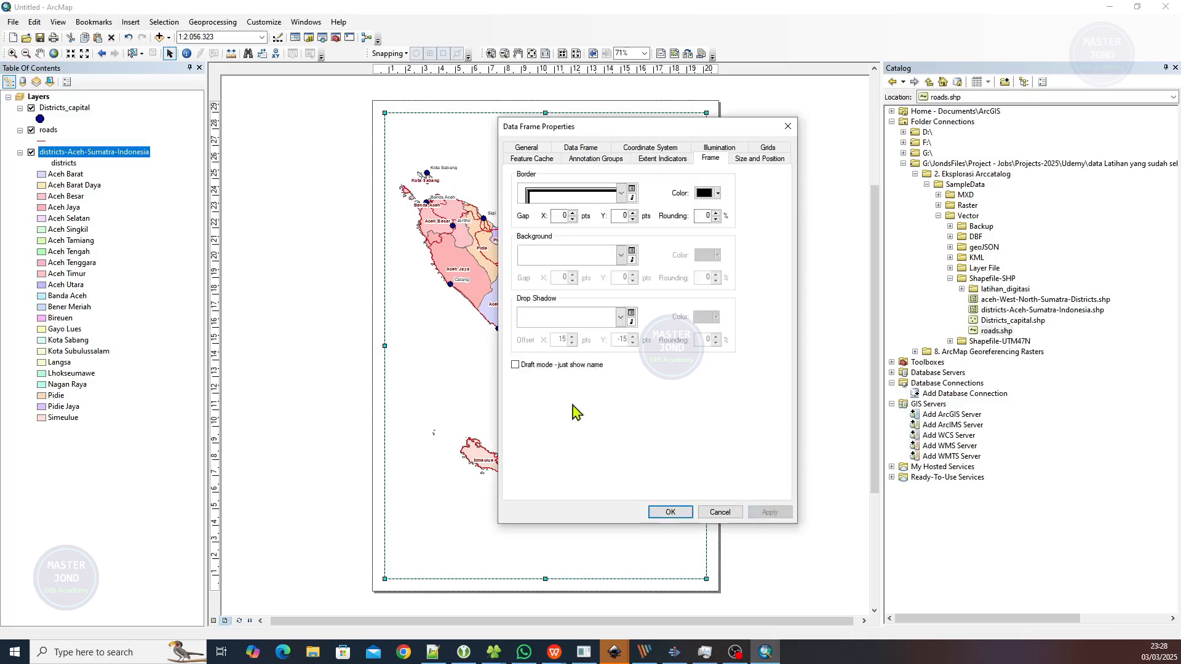
pyautogui.click(670, 511)
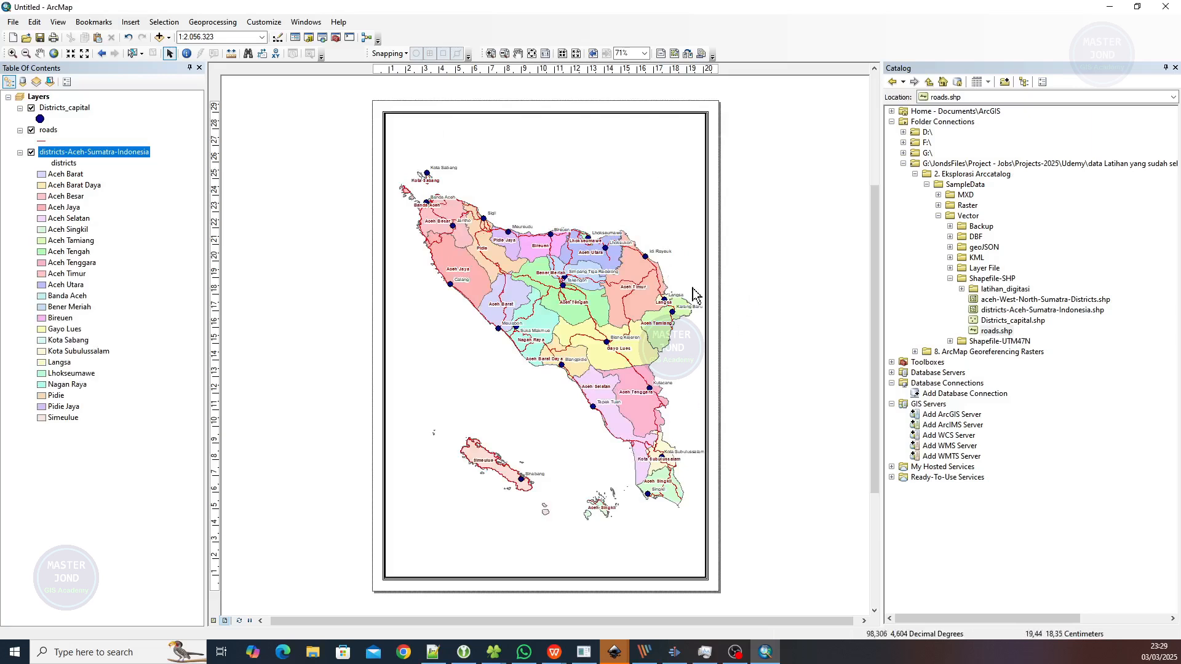
# Display the Draw toolbar and dock it with the other toolbars above the layout
pyautogui.click(607, 252)
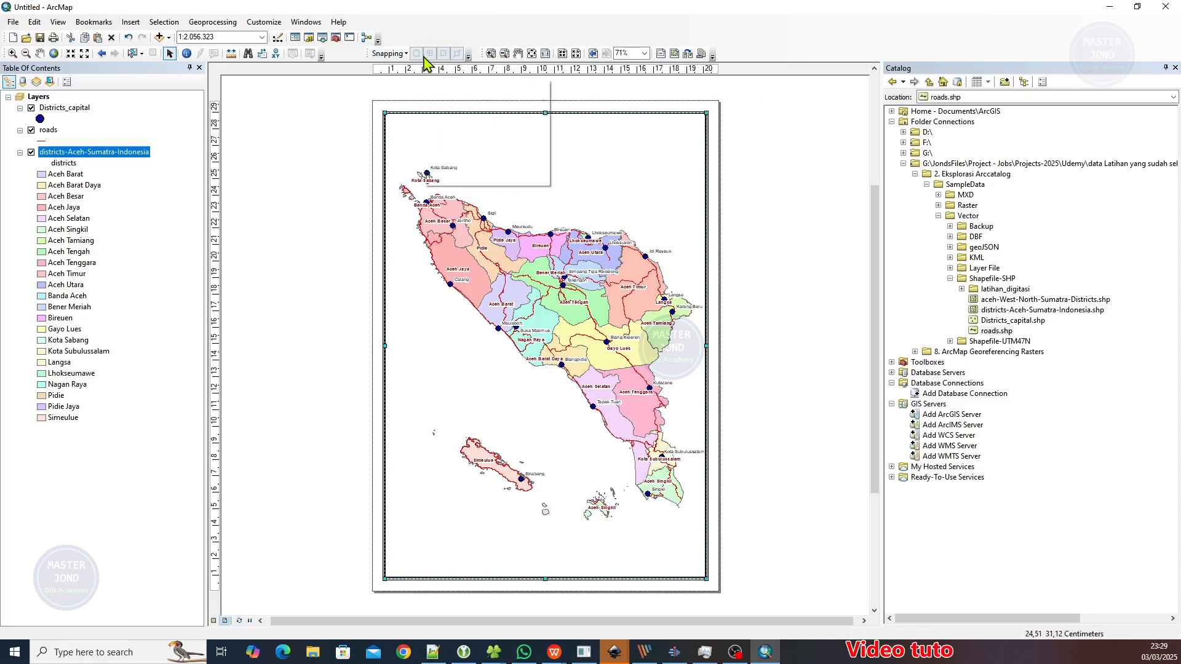
pyautogui.rightClick(521, 53)
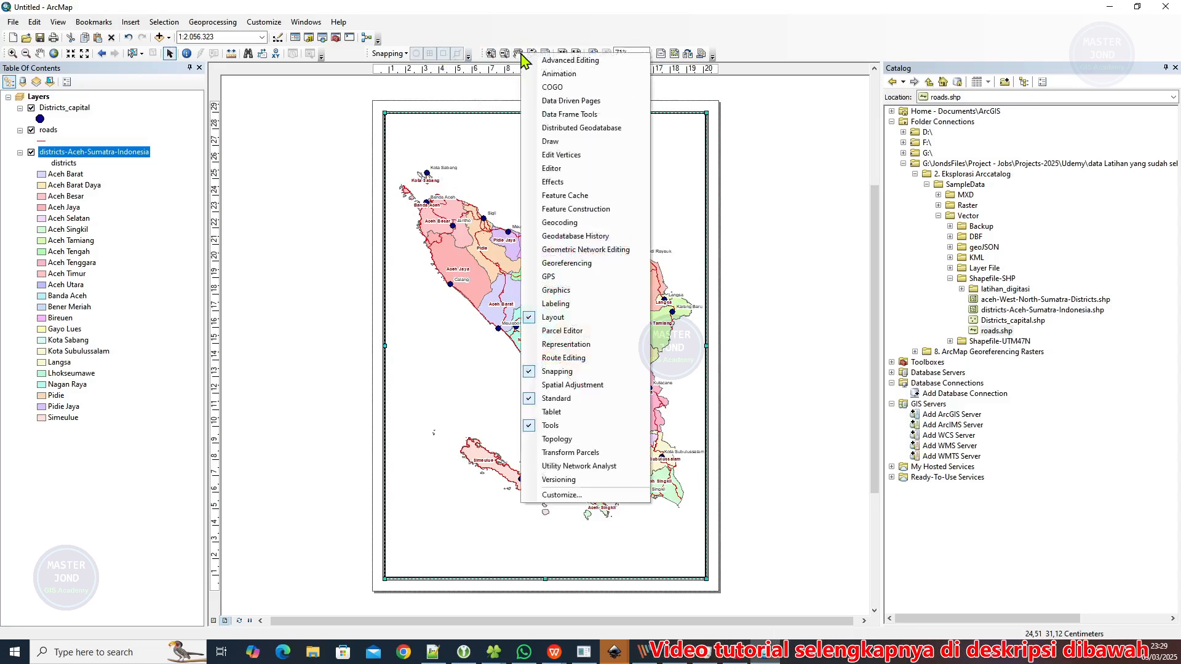
pyautogui.click(562, 143)
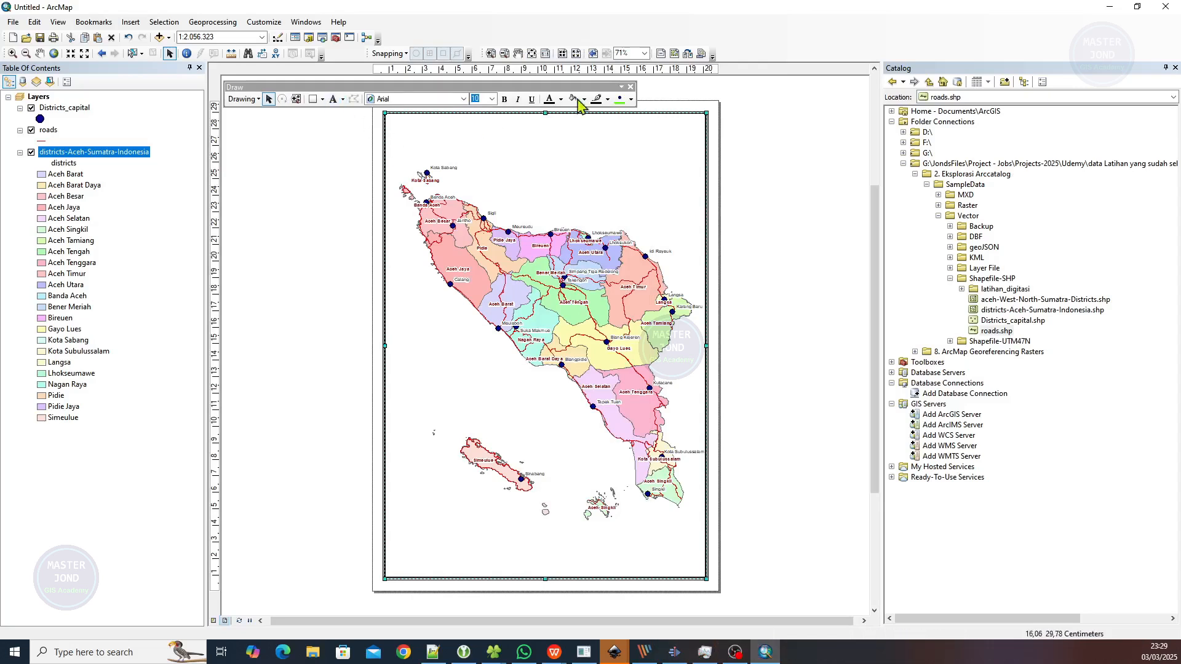
pyautogui.moveTo(544, 91); pyautogui.dragTo(605, 40)
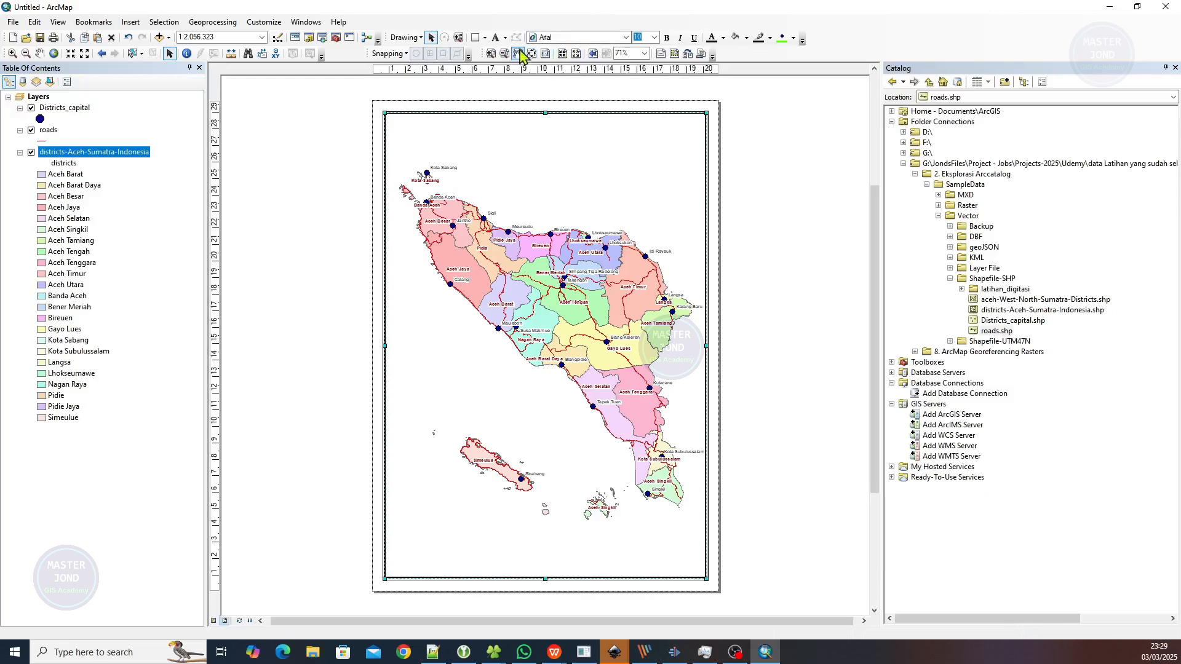
# Add the title text PETA PROVINSI ACEH to the layout above the map, inside the frame
pyautogui.click(494, 39)
pyautogui.click(475, 134)
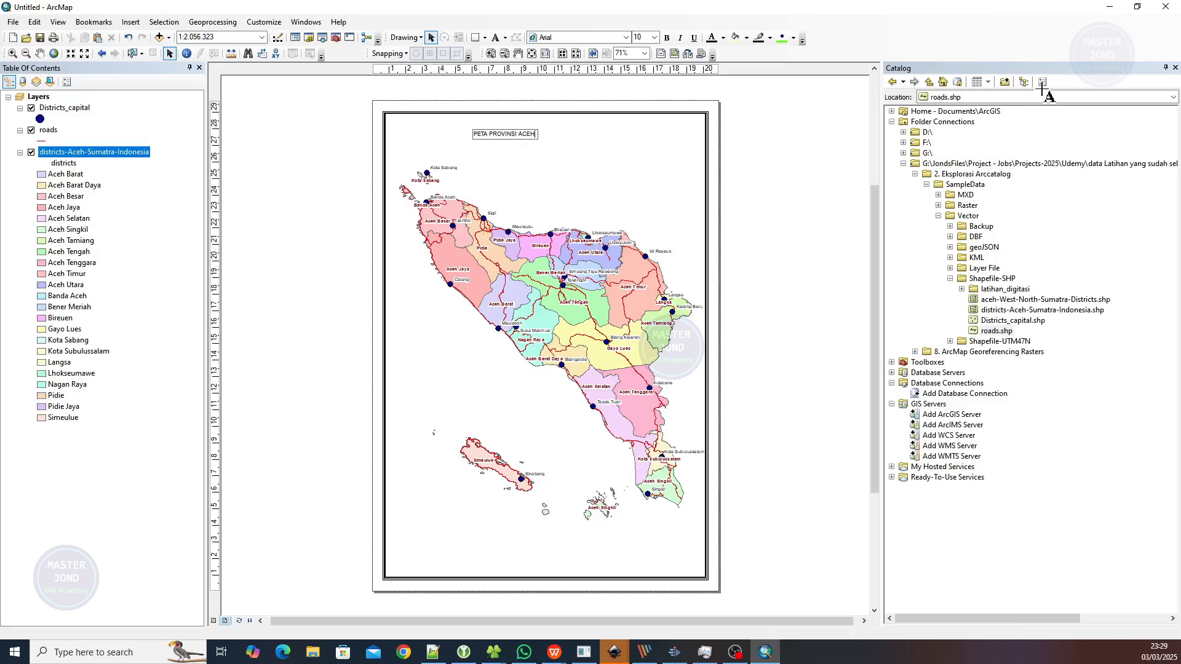
pyautogui.click(941, 46)
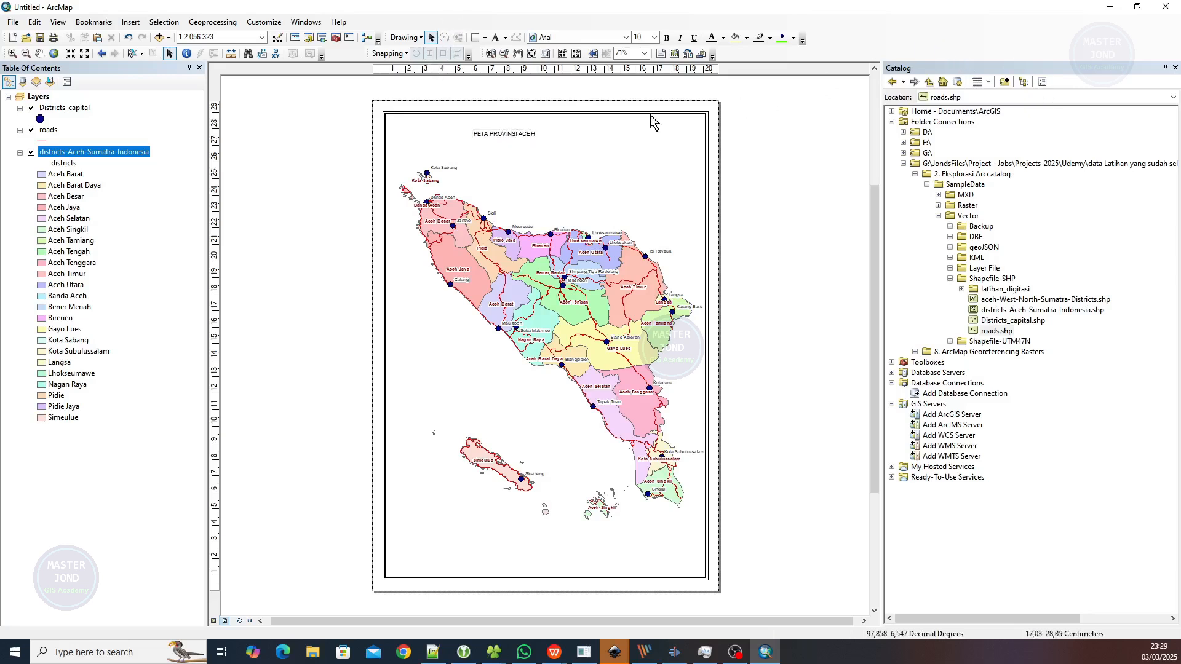
# Set the map title's font size to 20 in its text symbol and apply the change
pyautogui.rightClick(526, 140)
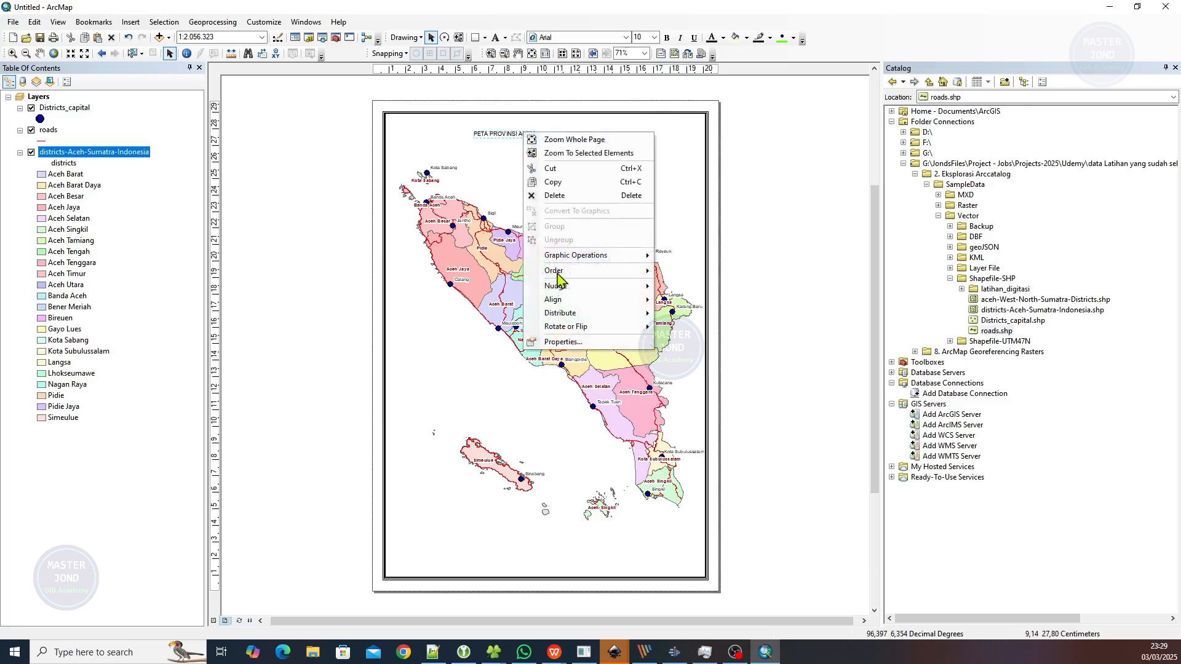
pyautogui.click(556, 422)
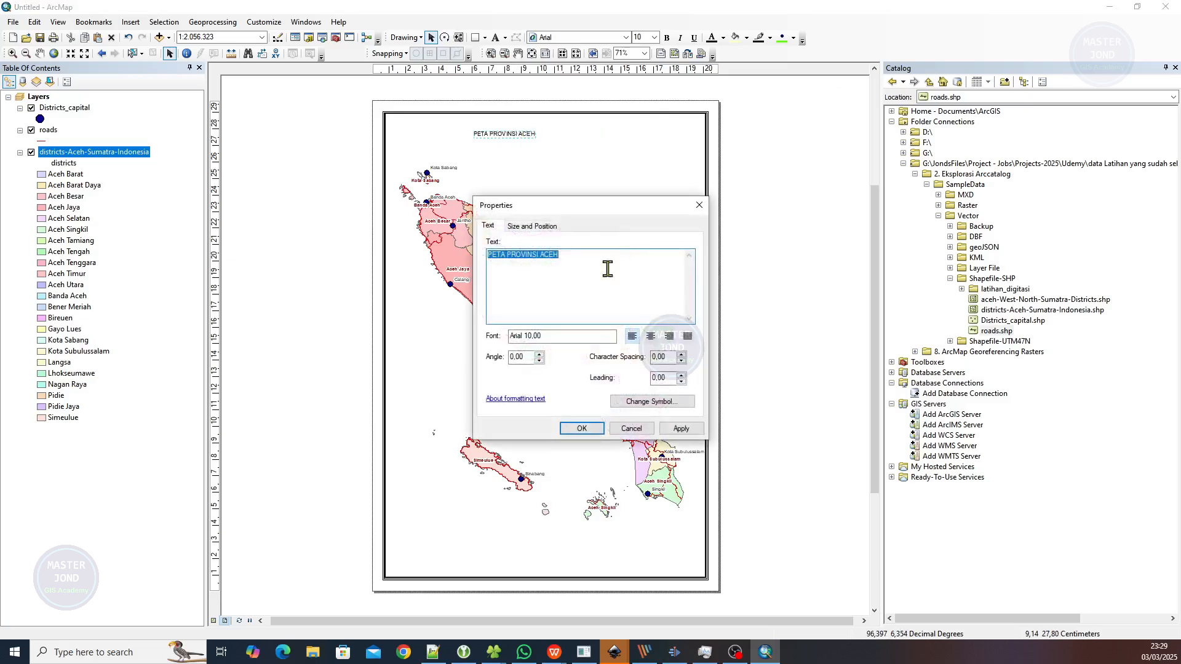
pyautogui.click(648, 403)
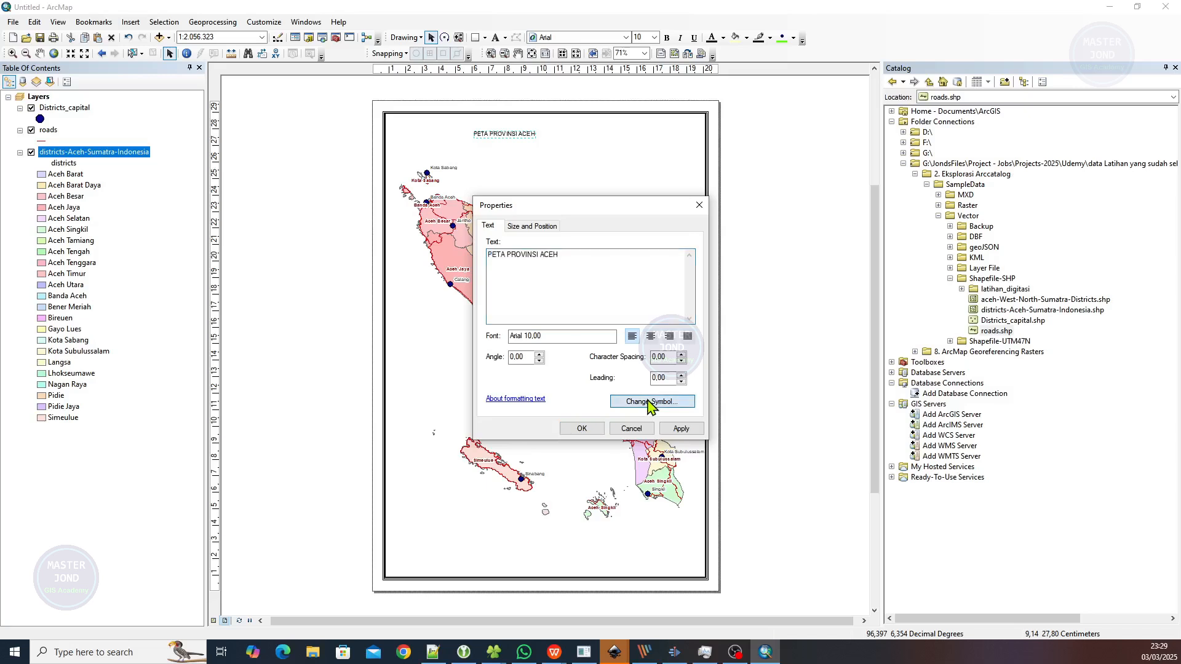
pyautogui.doubleClick(409, 285)
pyautogui.write('20')
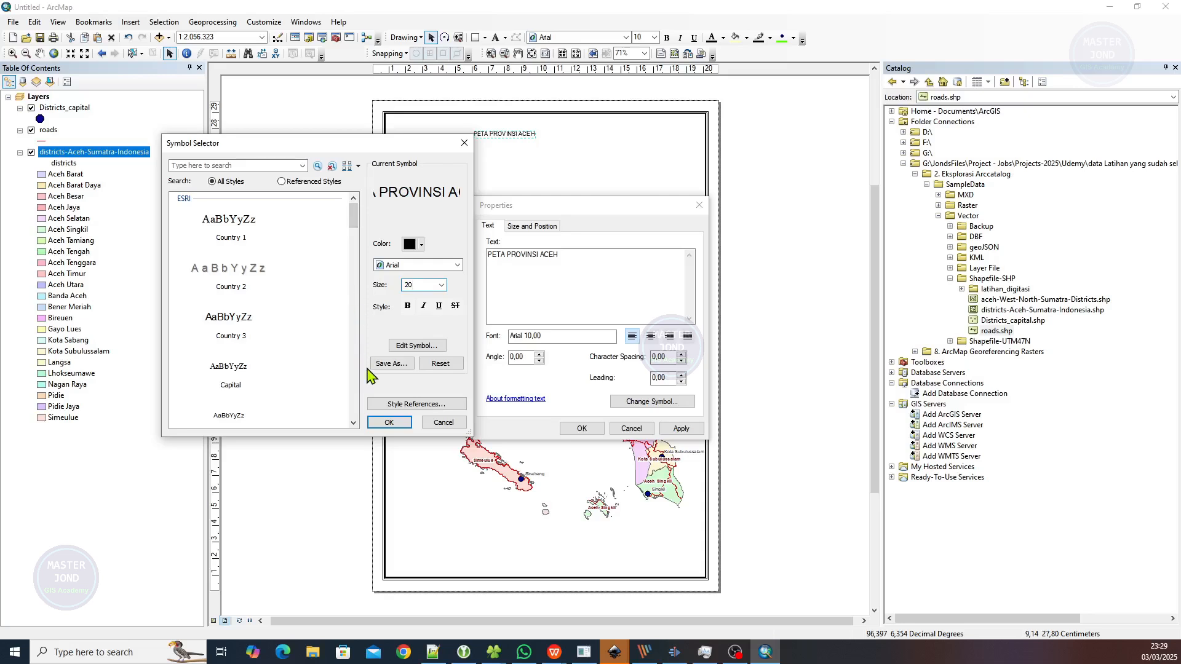
pyautogui.click(396, 424)
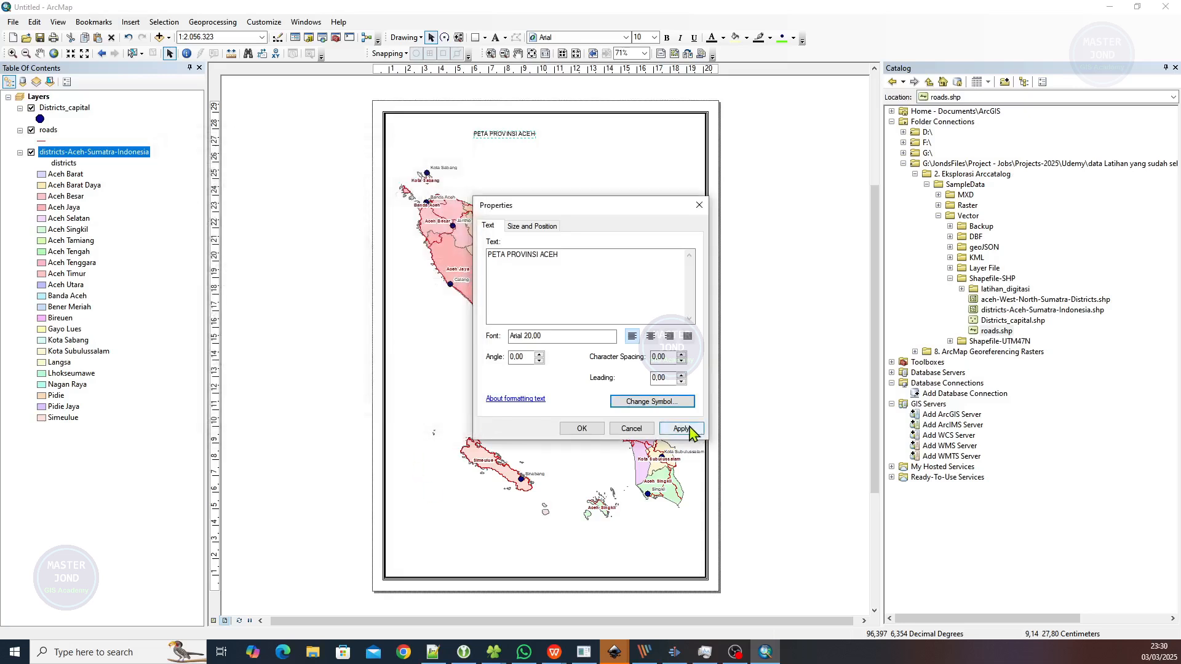
pyautogui.click(681, 428)
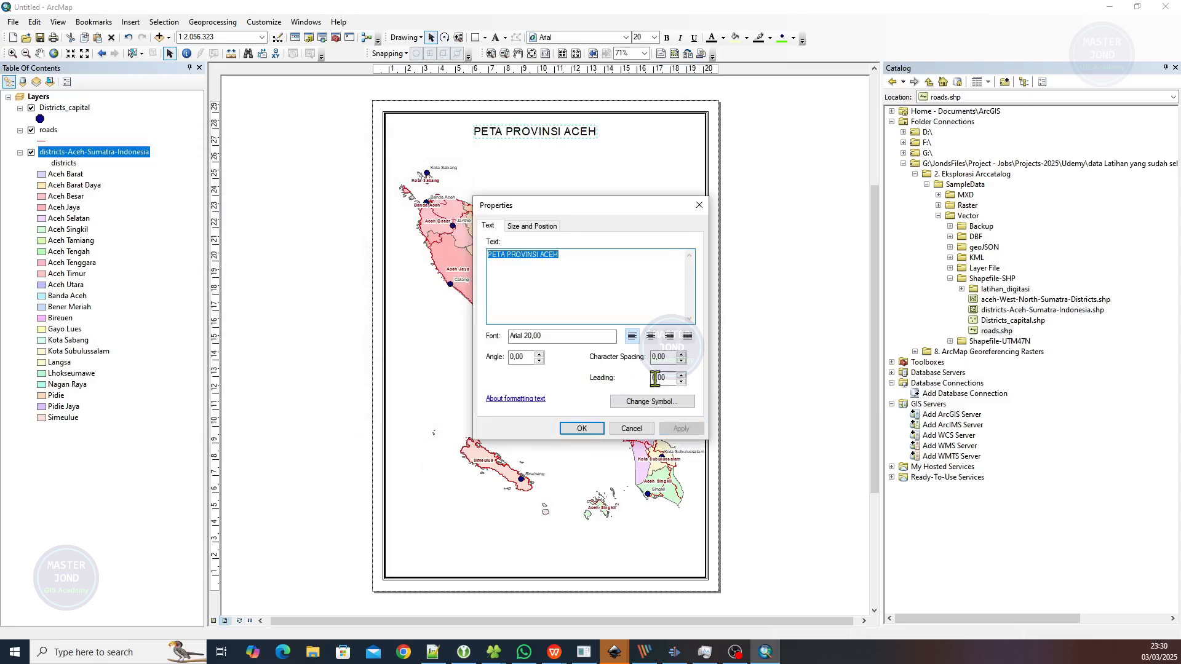
# Make the map title text bold in its text symbol and apply the change
pyautogui.click(653, 401)
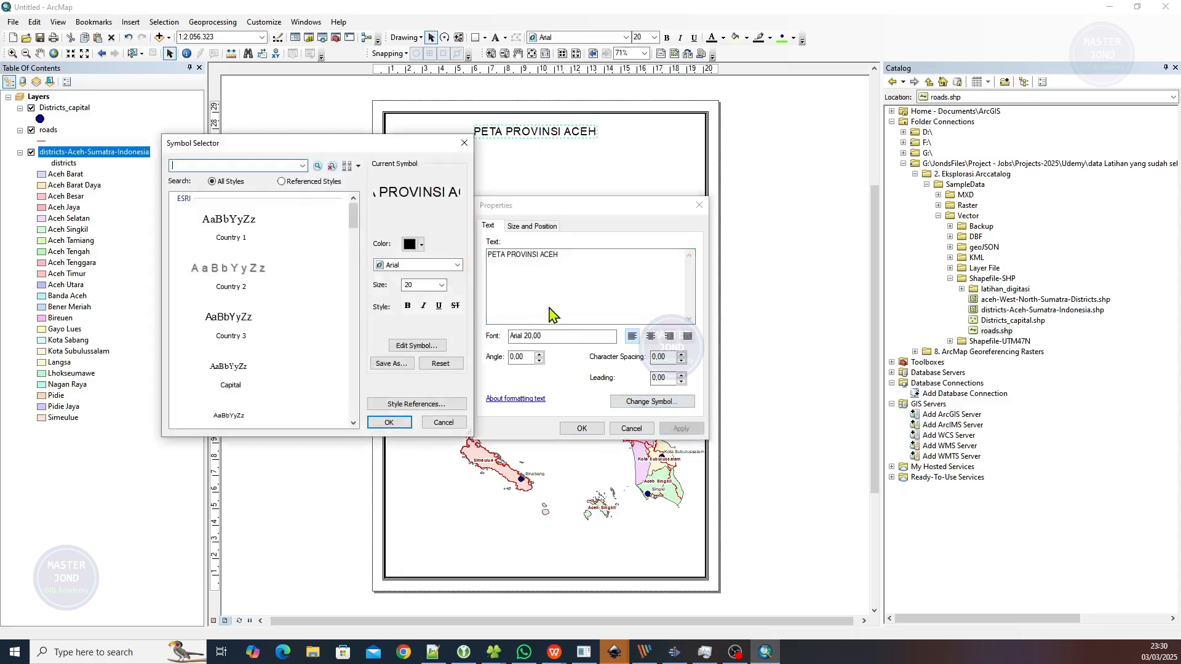
pyautogui.click(410, 306)
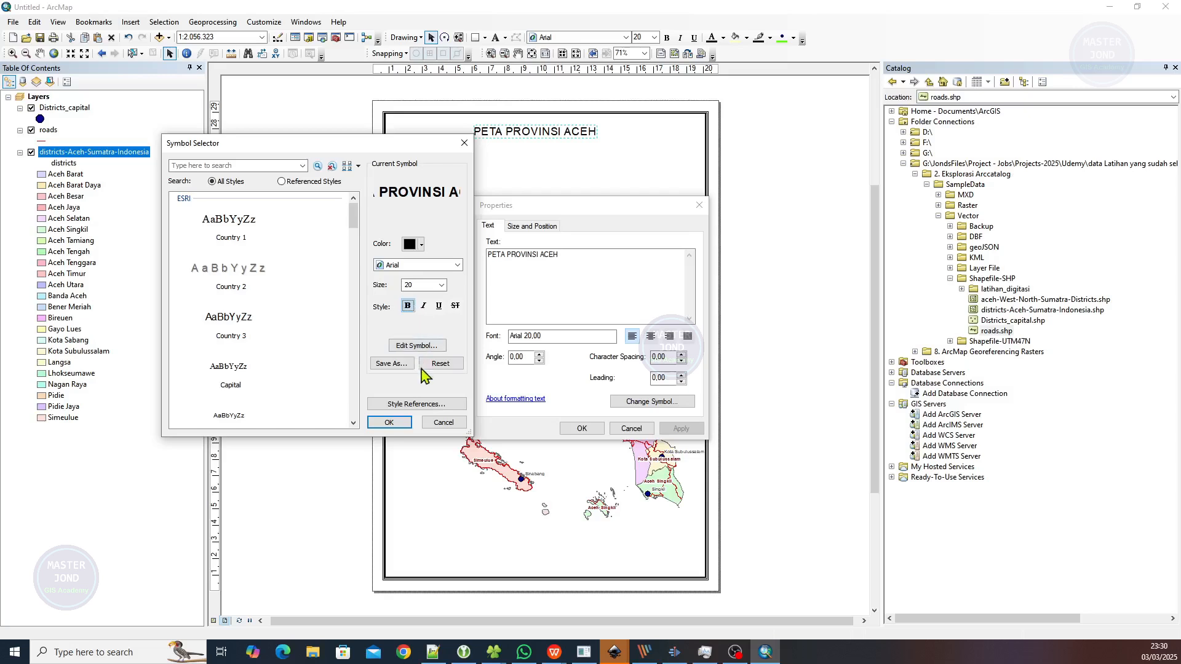
pyautogui.click(388, 422)
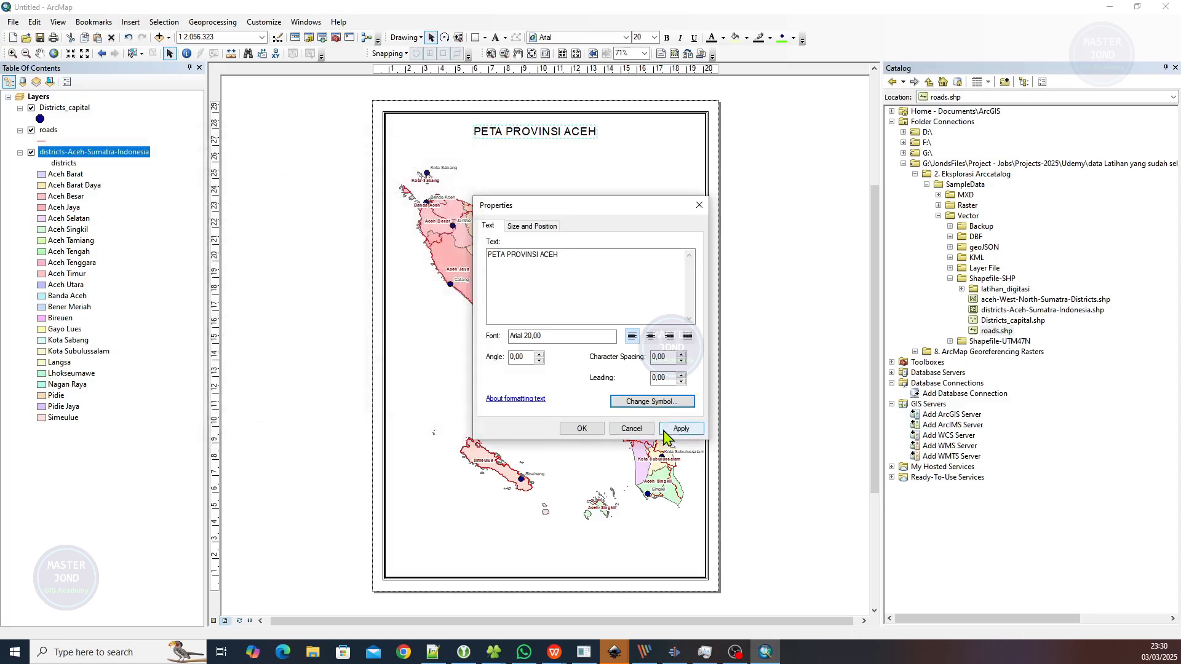
pyautogui.click(664, 430)
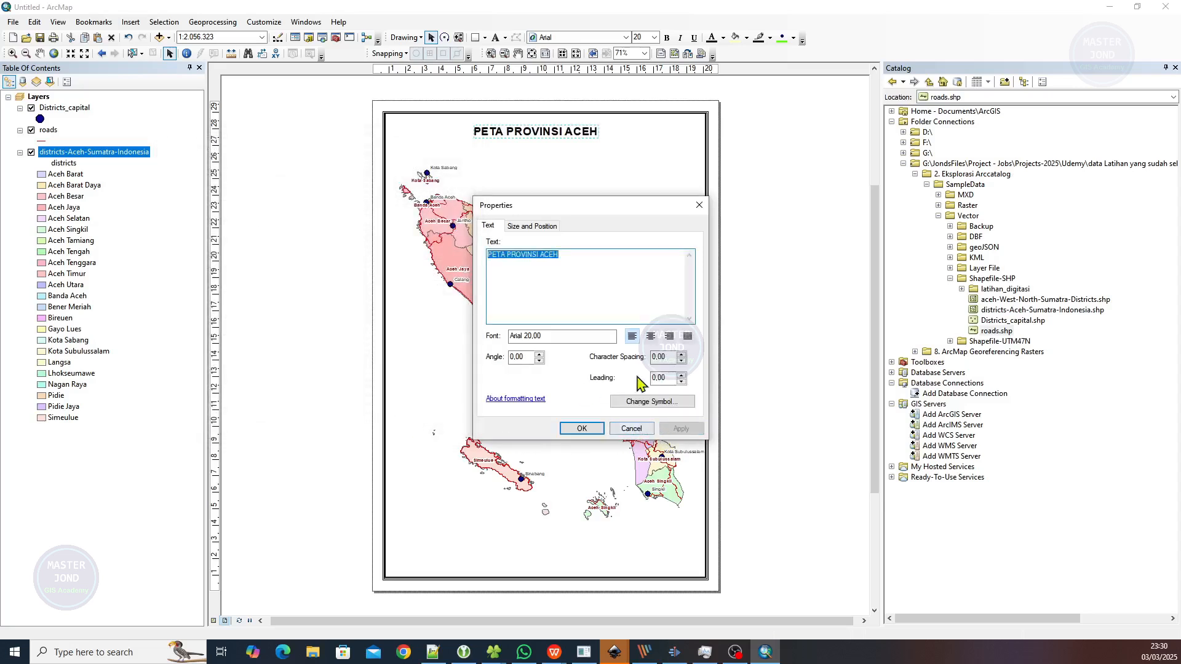
# Set the map title's font size to 30, centre-align its text and confirm the text properties
pyautogui.click(652, 403)
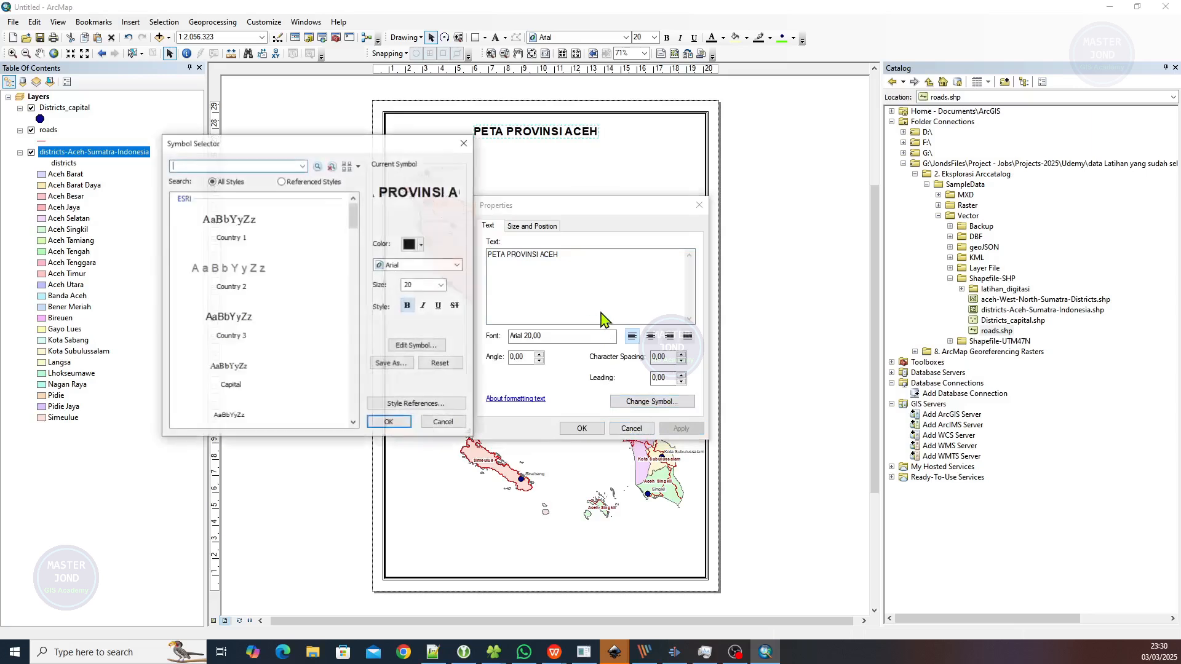
pyautogui.doubleClick(424, 285)
pyautogui.write('30')
pyautogui.click(388, 421)
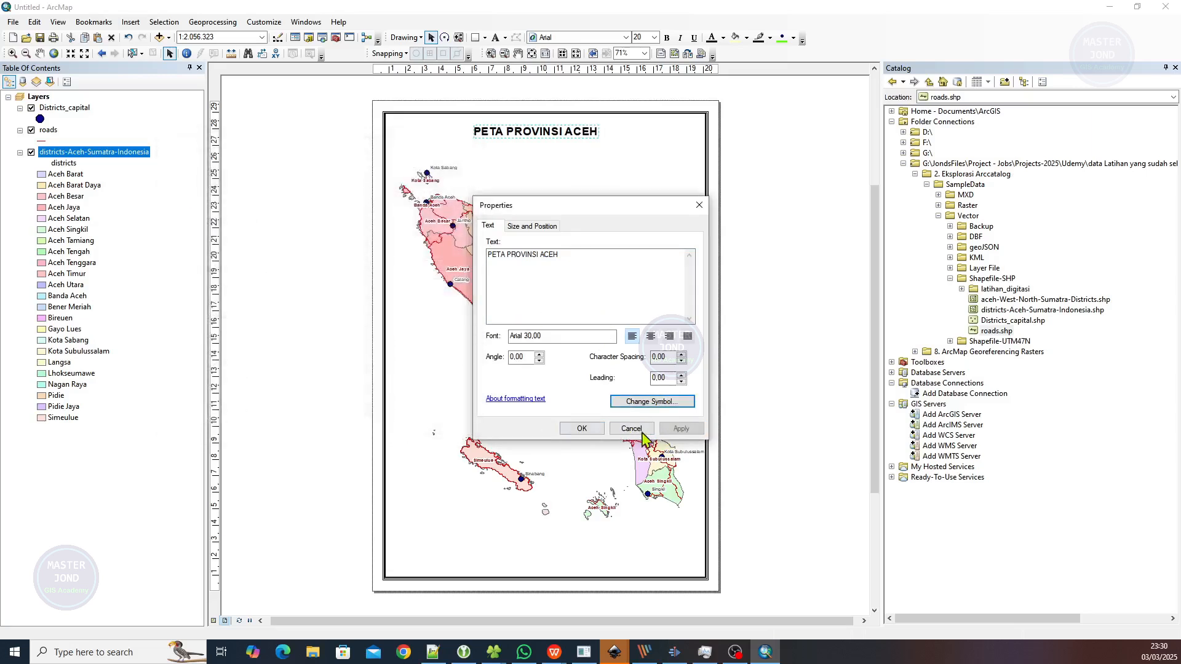
pyautogui.click(681, 429)
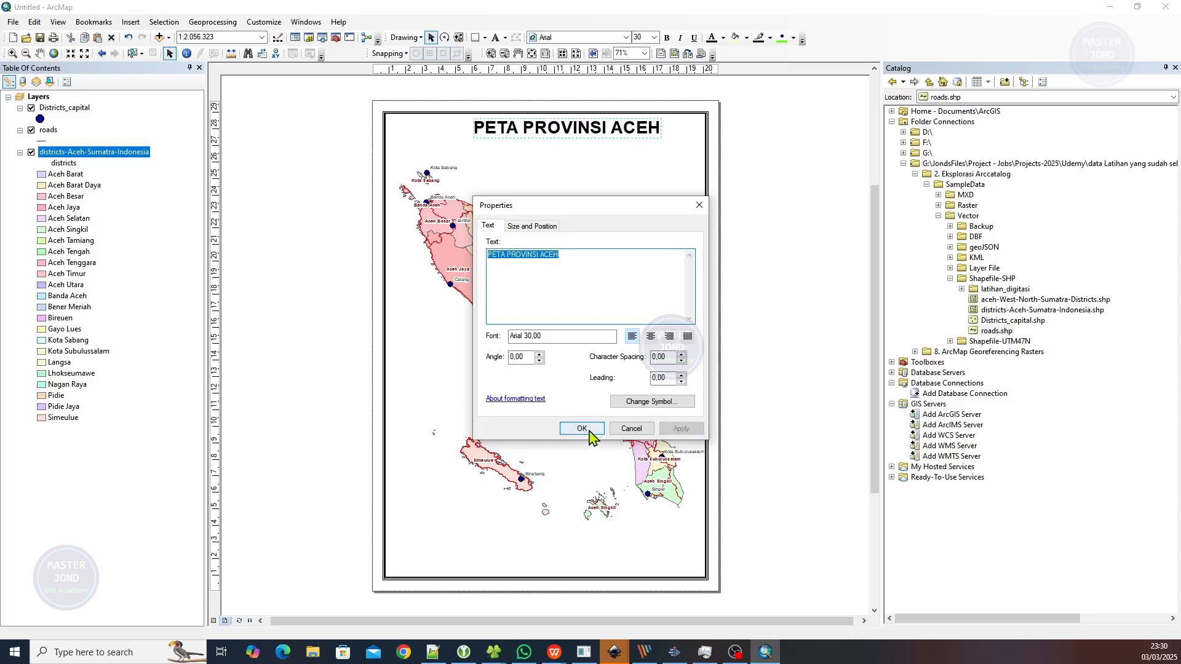
pyautogui.click(650, 337)
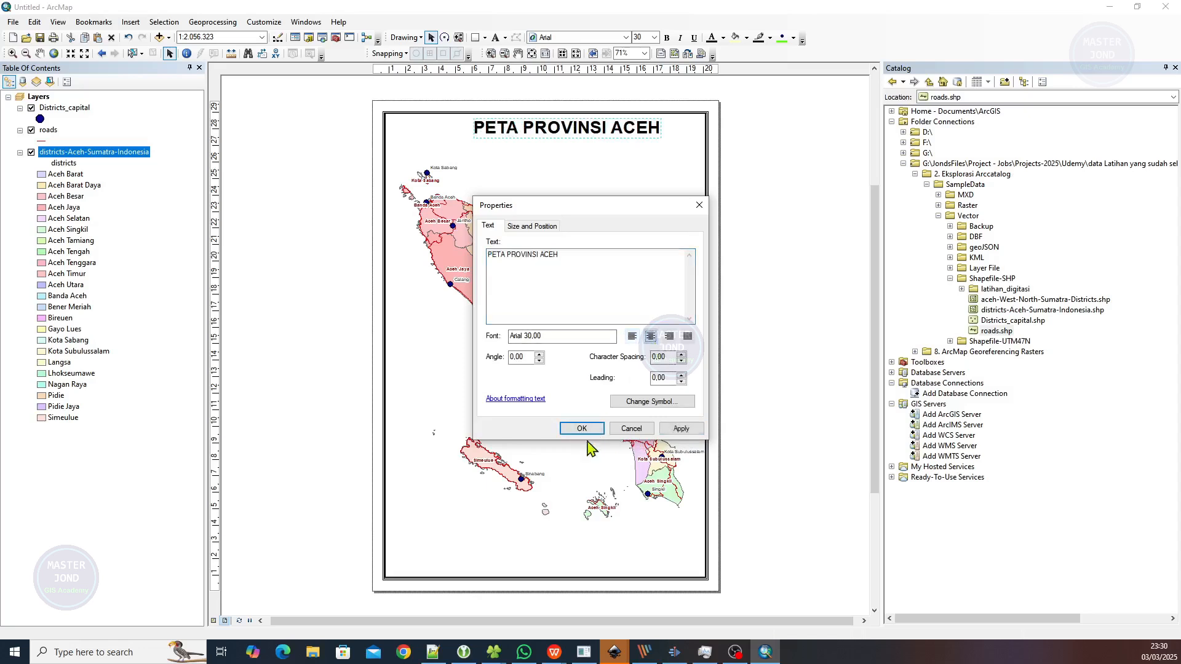
pyautogui.click(581, 428)
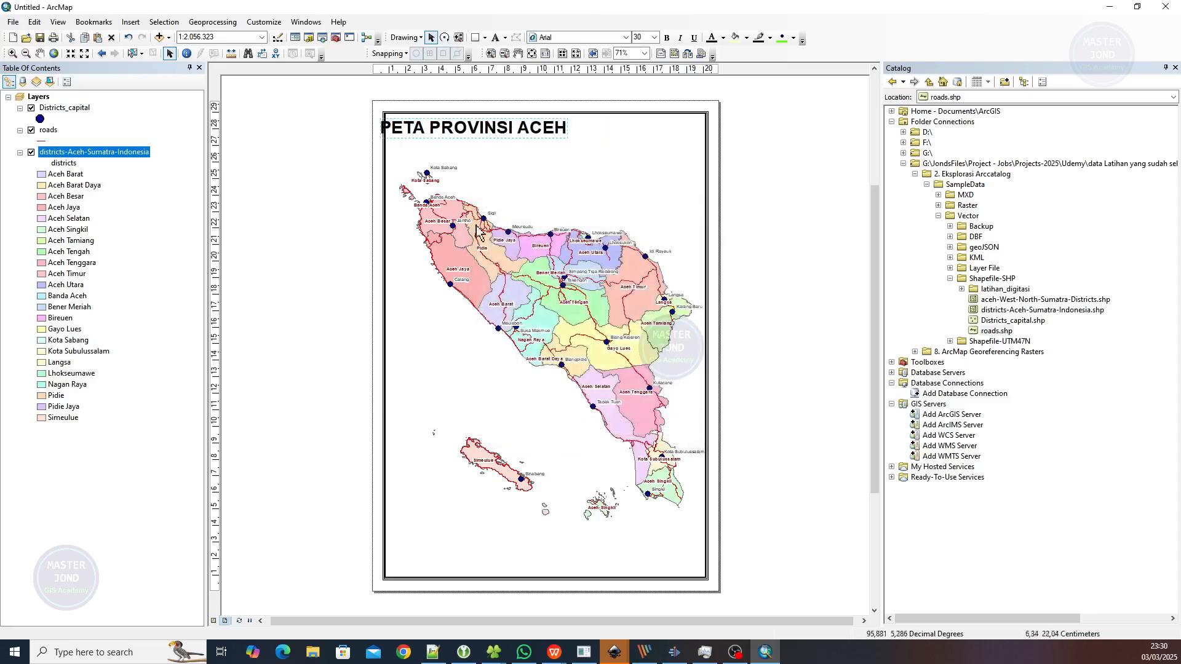
# Move the title to the horizontal centre just inside the frame's upper edge and shift the map down beneath it
pyautogui.moveTo(467, 140); pyautogui.dragTo(529, 143)
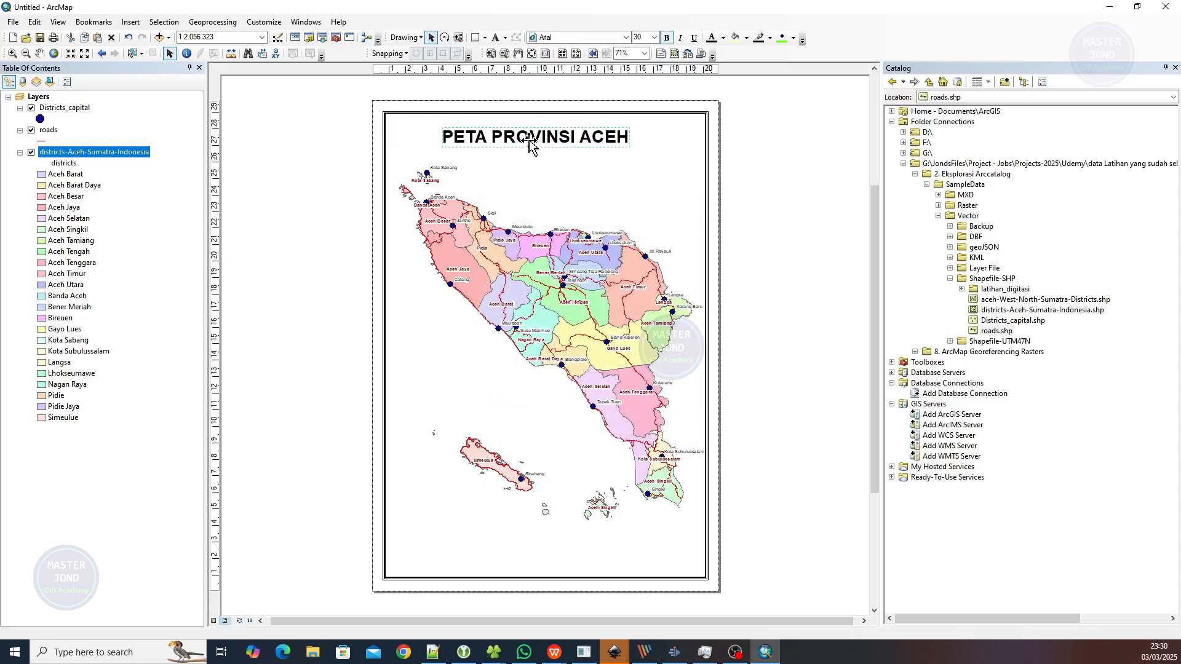
pyautogui.click(790, 195)
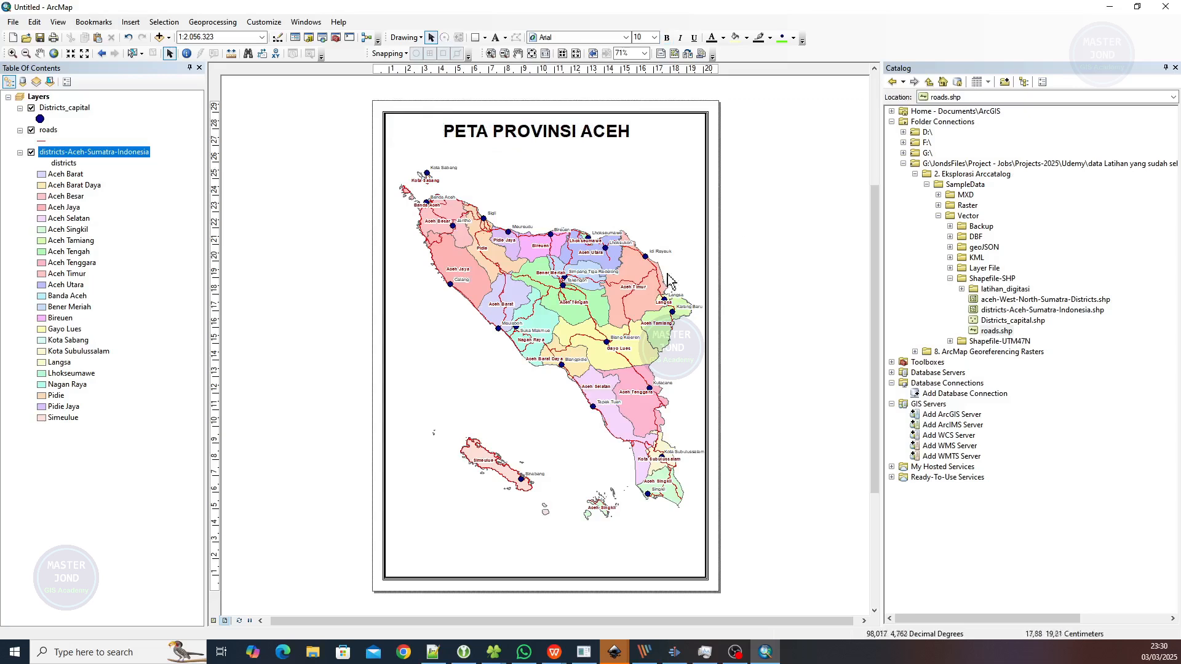
pyautogui.click(39, 53)
pyautogui.moveTo(567, 289); pyautogui.dragTo(572, 325)
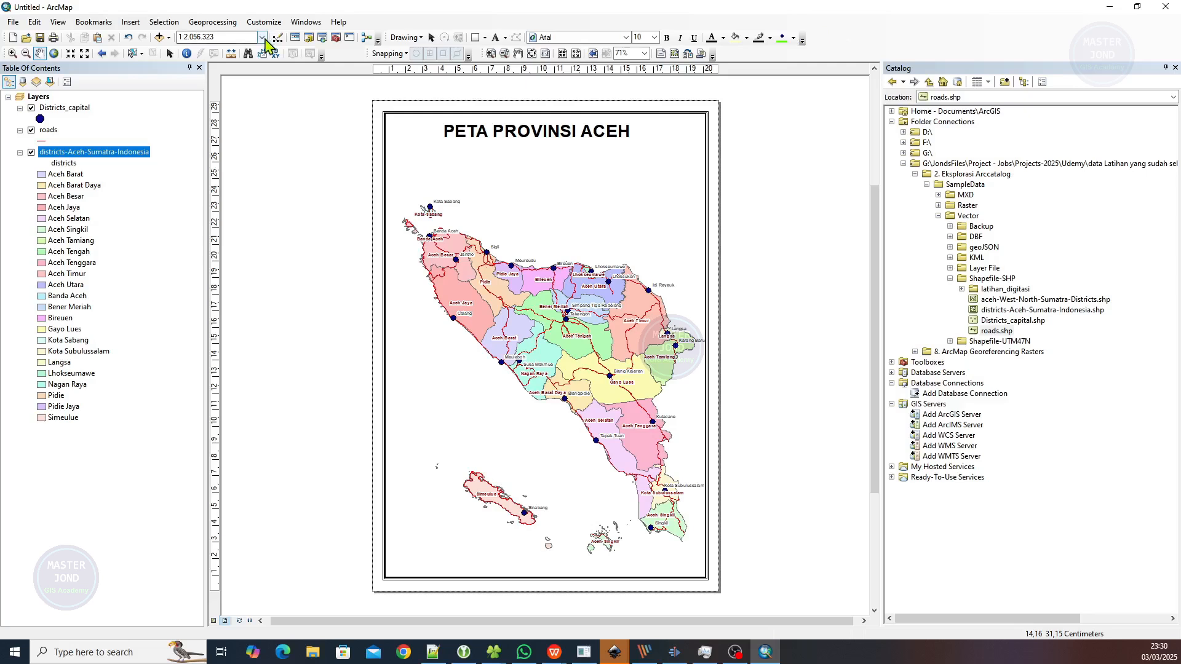
# Insert an Alternating Scale Bar 1 and place it in the empty space between the title and the map
pyautogui.click(129, 22)
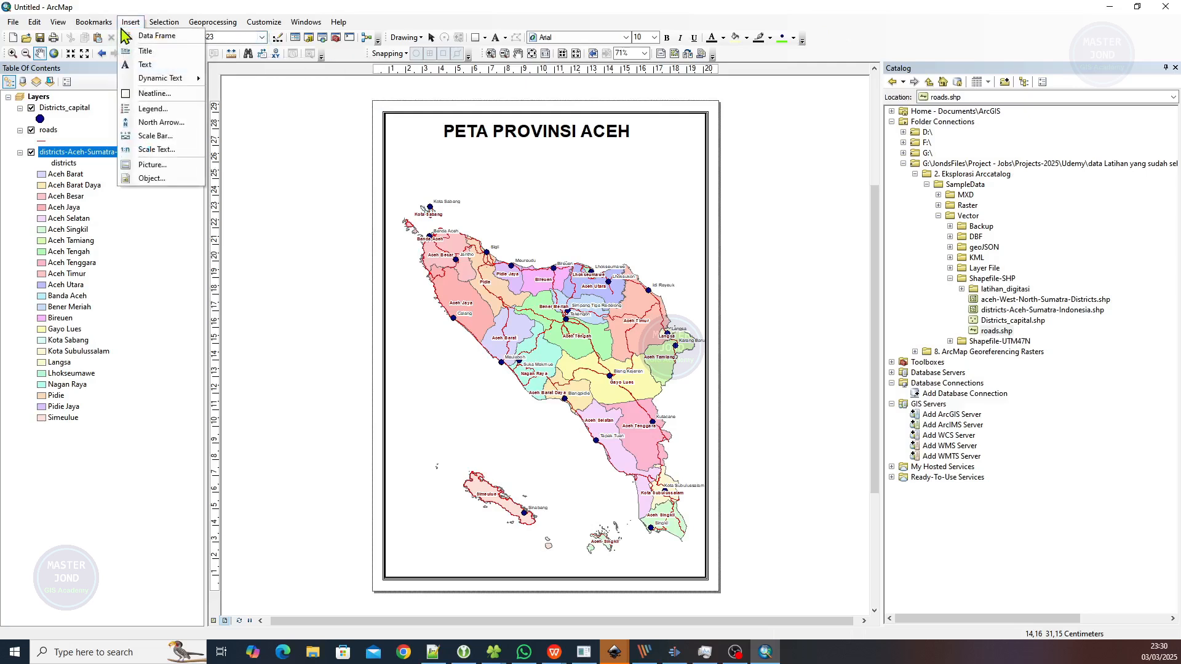
pyautogui.click(157, 136)
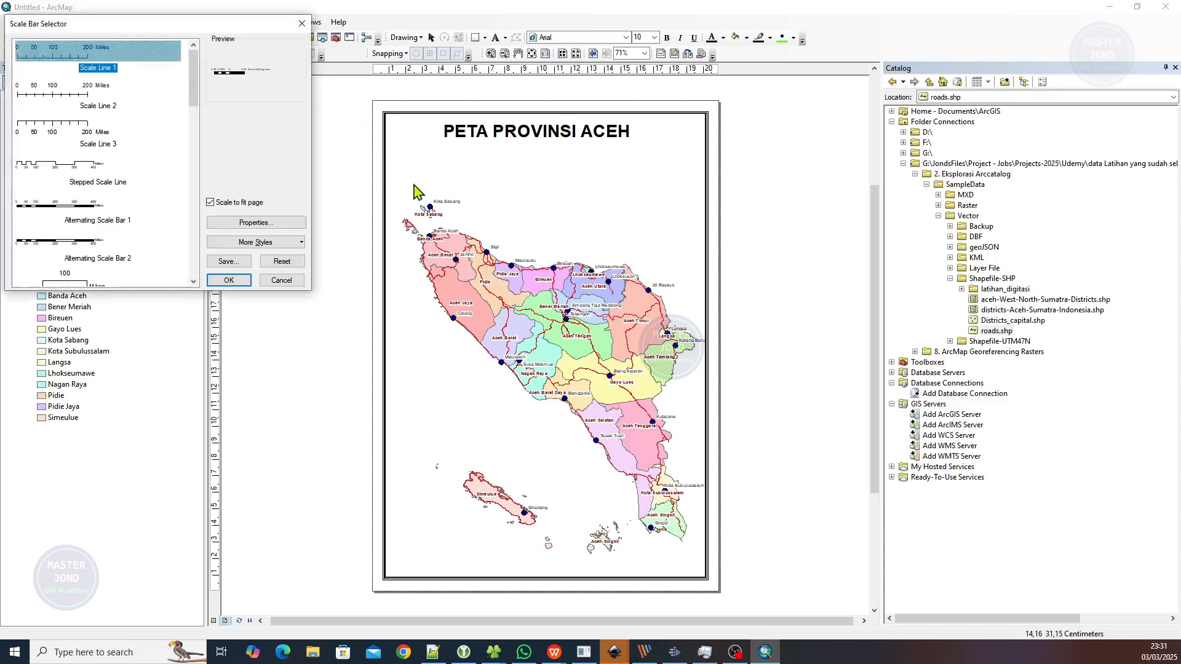
pyautogui.click(69, 208)
pyautogui.click(229, 279)
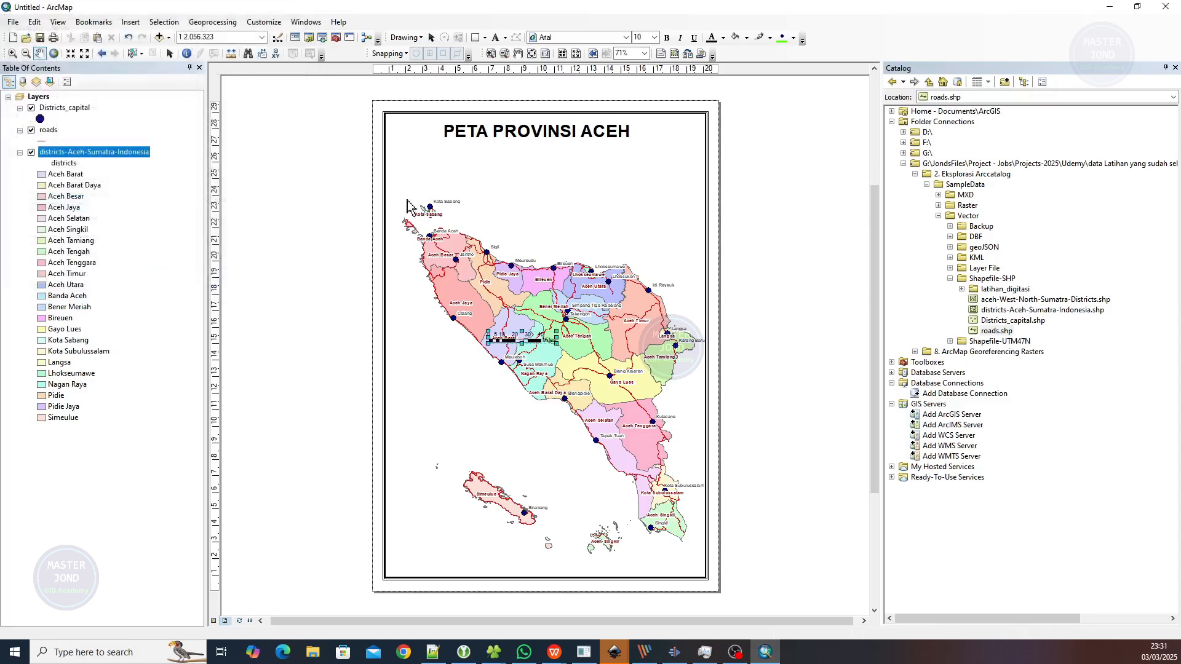
pyautogui.moveTo(520, 340); pyautogui.dragTo(571, 193)
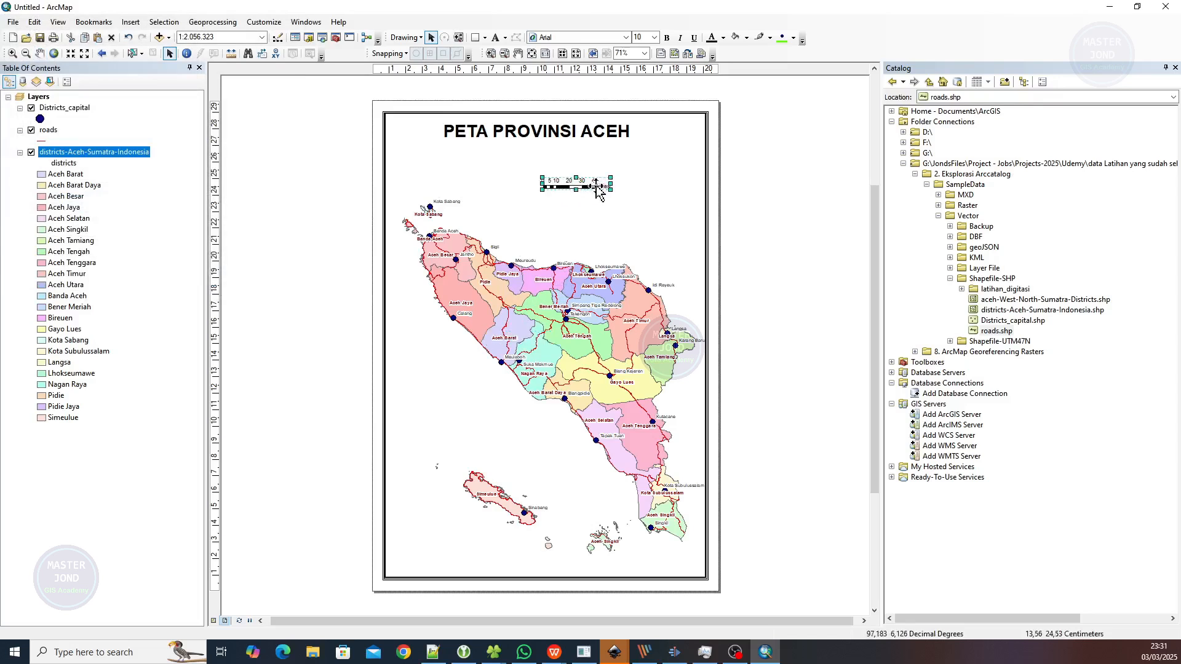
# Set the scale bar's division units to Kilometers and its label position to below center, and confirm the properties
pyautogui.rightClick(599, 187)
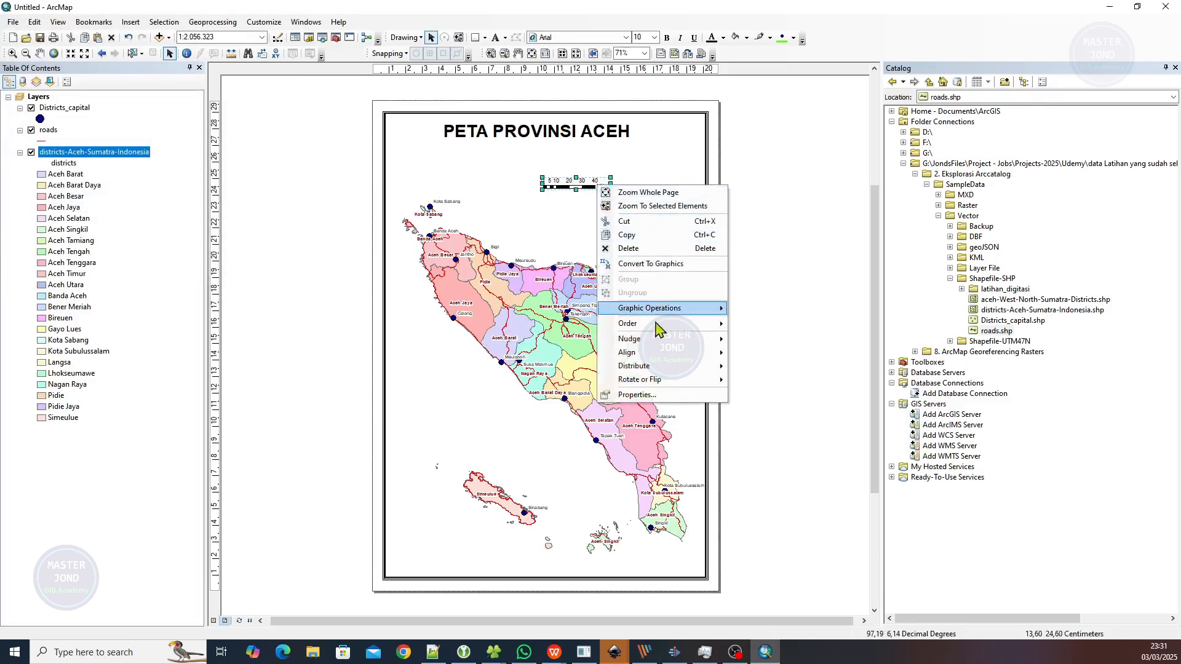
pyautogui.click(639, 394)
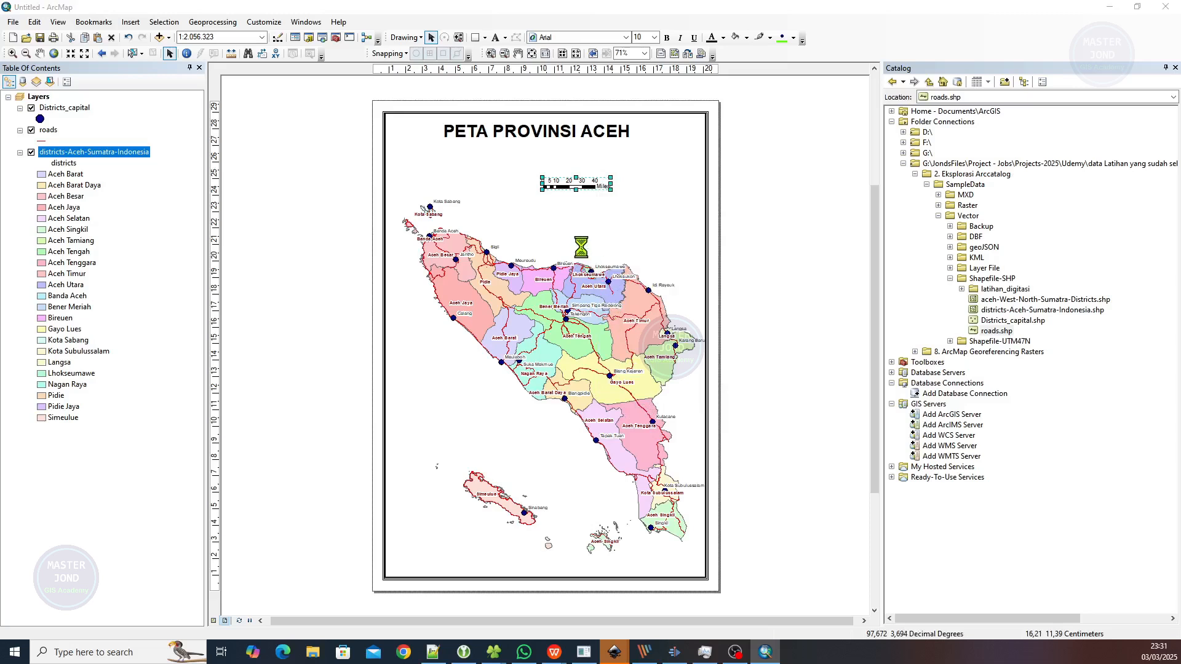
pyautogui.click(502, 194)
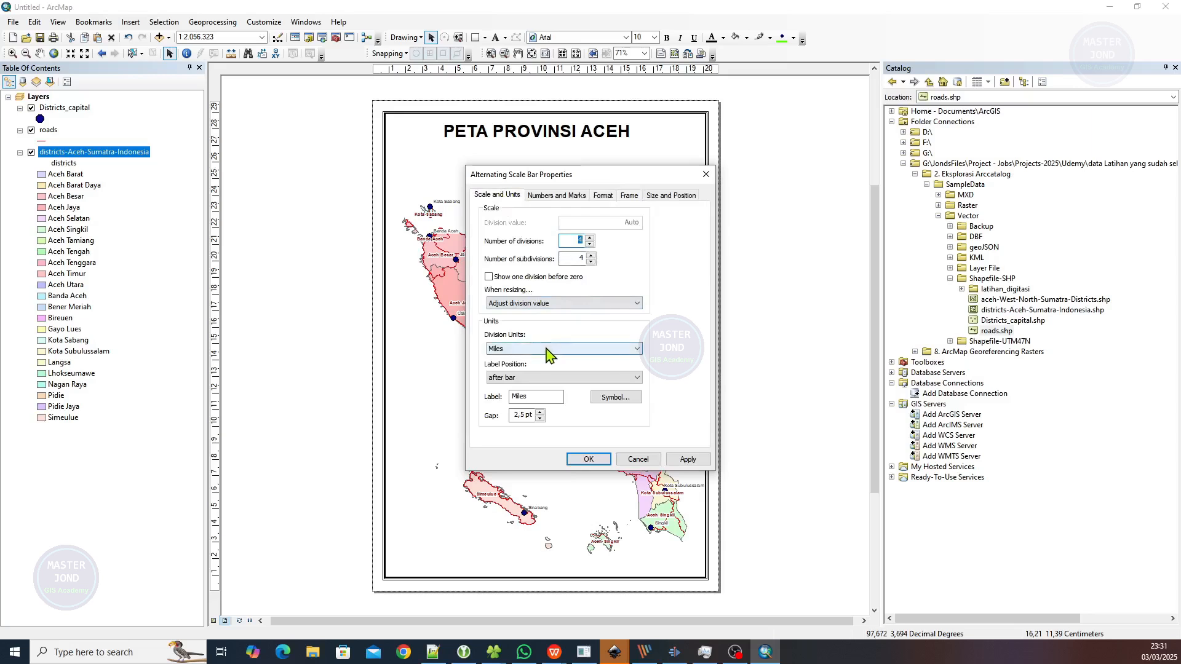
pyautogui.click(518, 349)
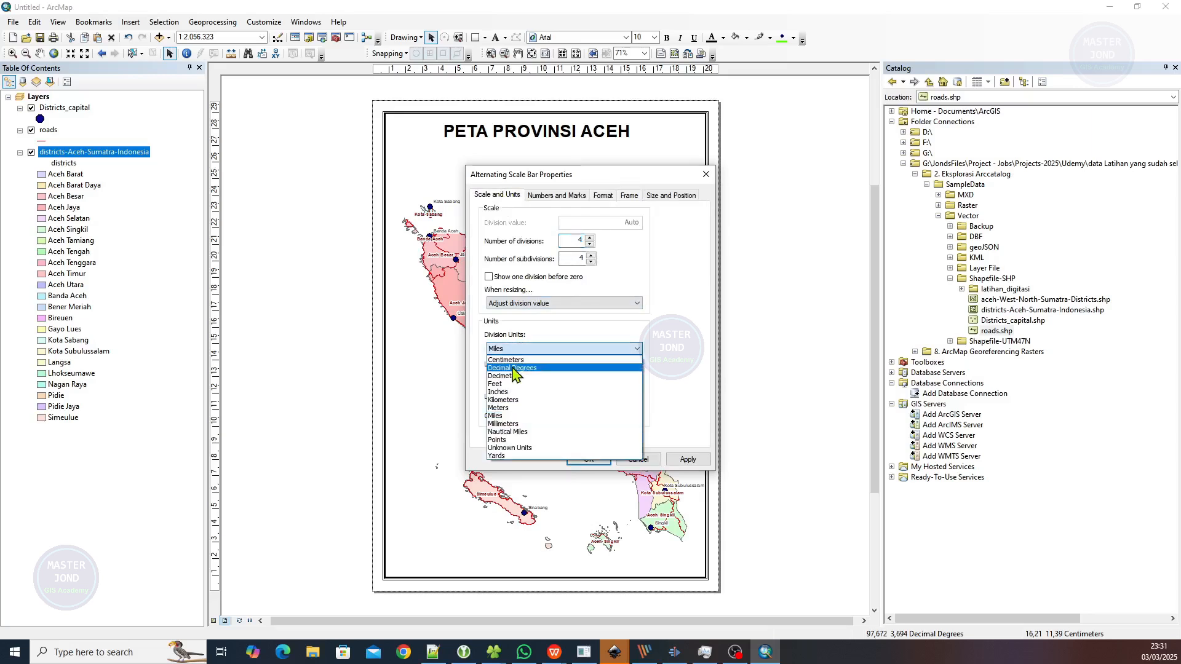
pyautogui.click(503, 401)
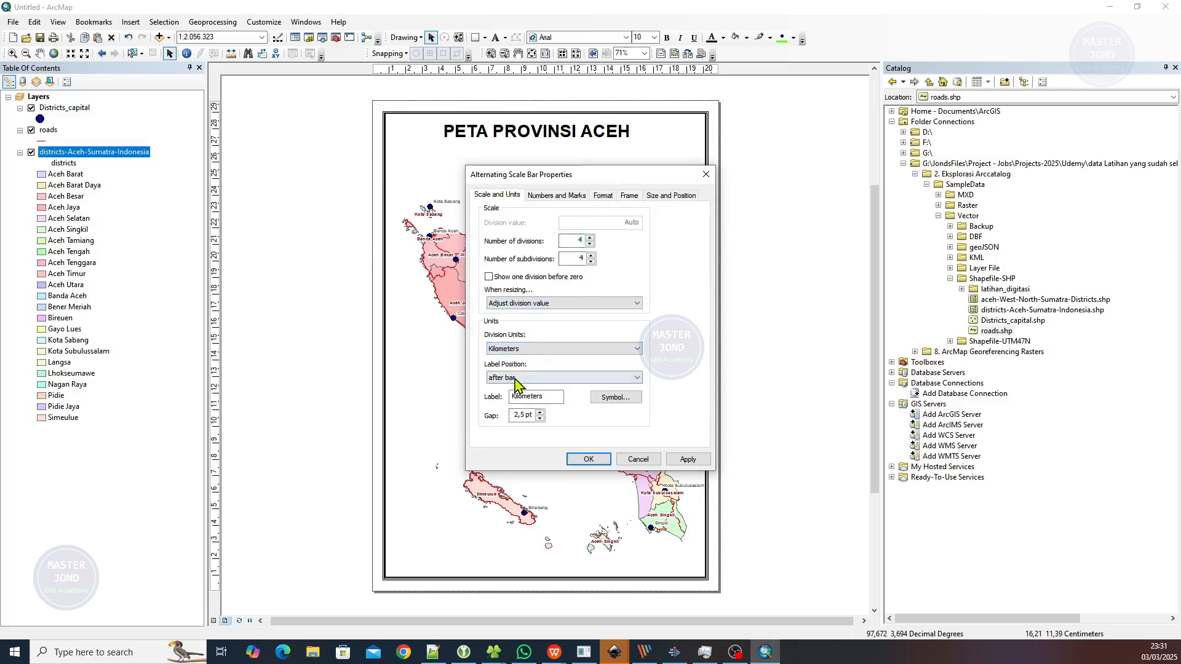
pyautogui.click(515, 381)
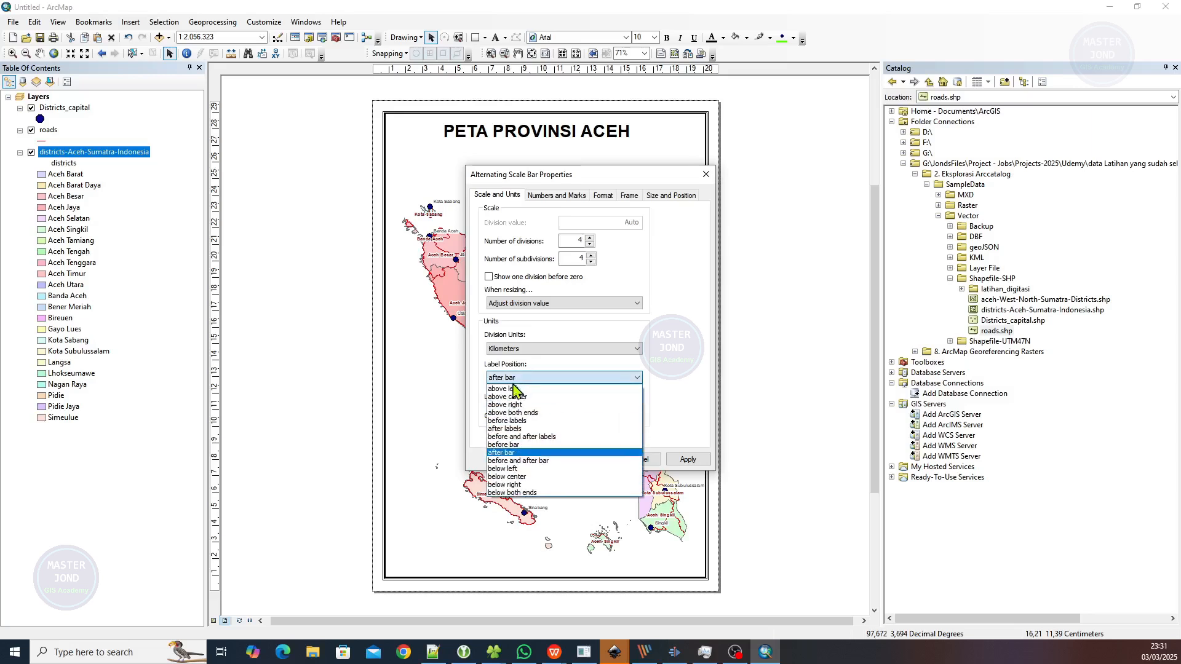
pyautogui.click(507, 477)
pyautogui.moveTo(545, 177); pyautogui.dragTo(721, 179)
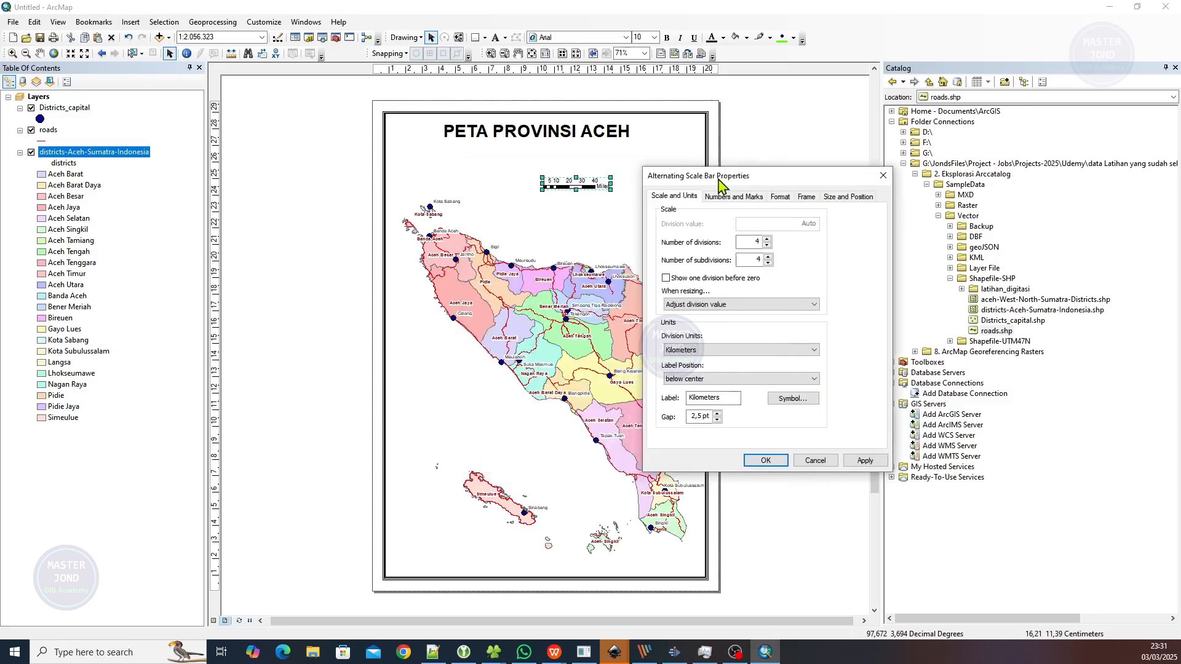
pyautogui.click(863, 461)
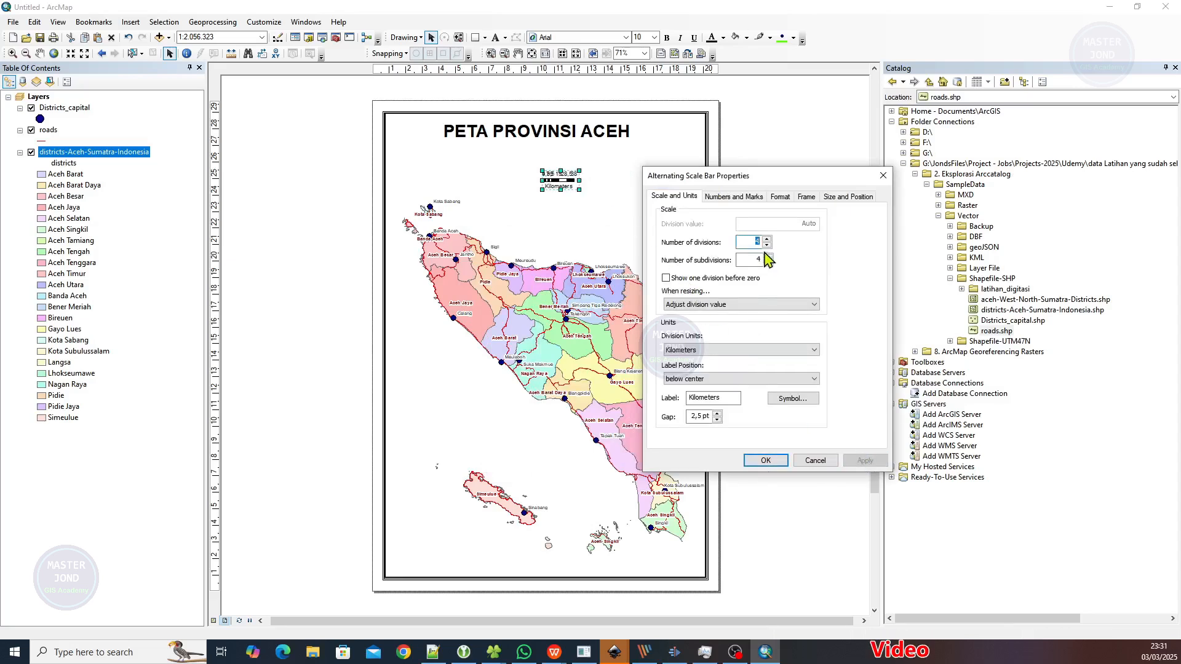
pyautogui.click(766, 460)
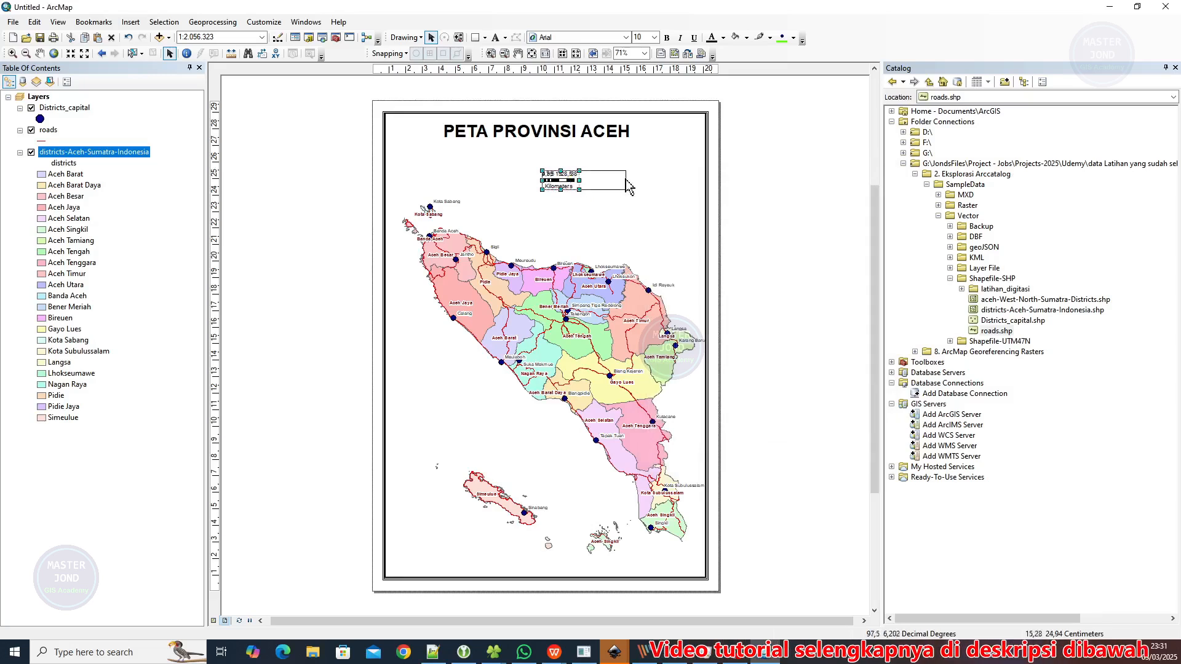
# Enlarge the scale bar by stretching it towards the frame's edge and making it slightly taller
pyautogui.moveTo(640, 186); pyautogui.dragTo(664, 180)
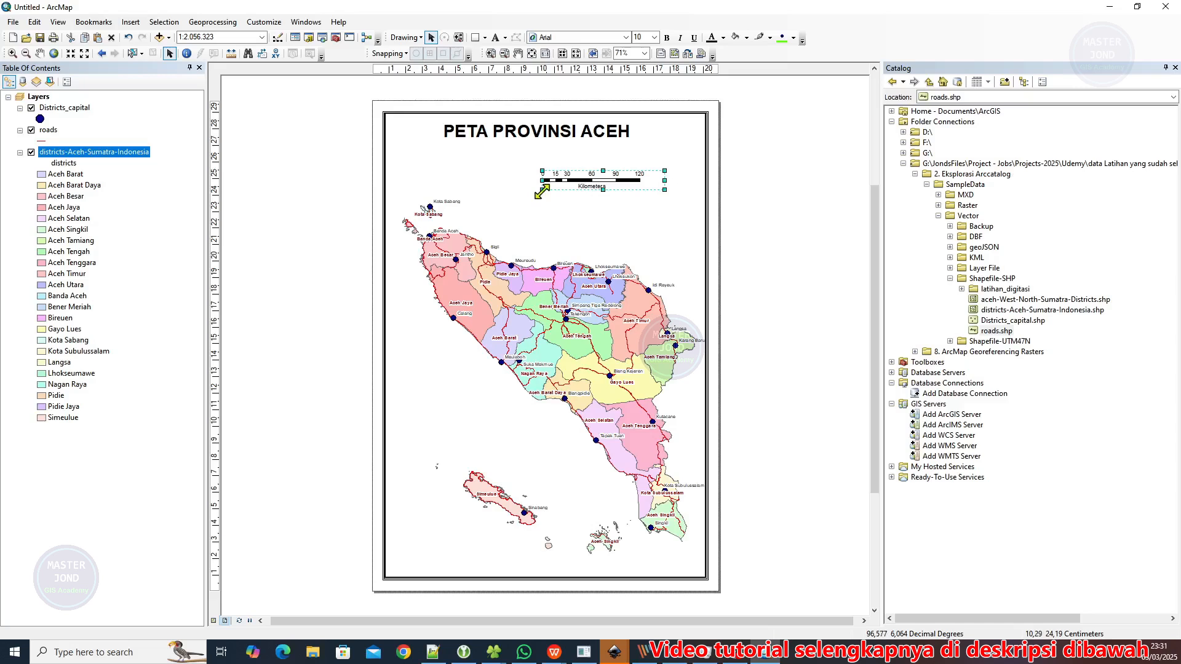
pyautogui.moveTo(542, 189)
pyautogui.mouseDown()
pyautogui.moveTo(526, 203)
pyautogui.moveTo(534, 196)
pyautogui.mouseUp()
# Set the scale bar's text size to 8 in its text symbol and apply the change
pyautogui.rightClick(562, 189)
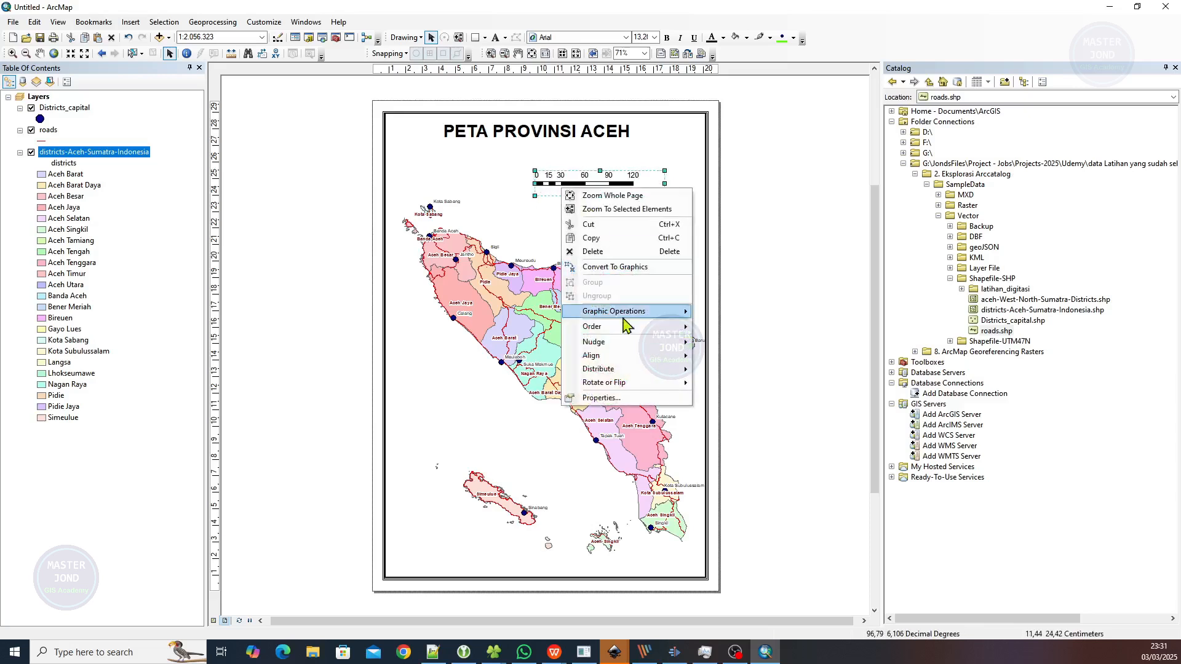
pyautogui.click(612, 397)
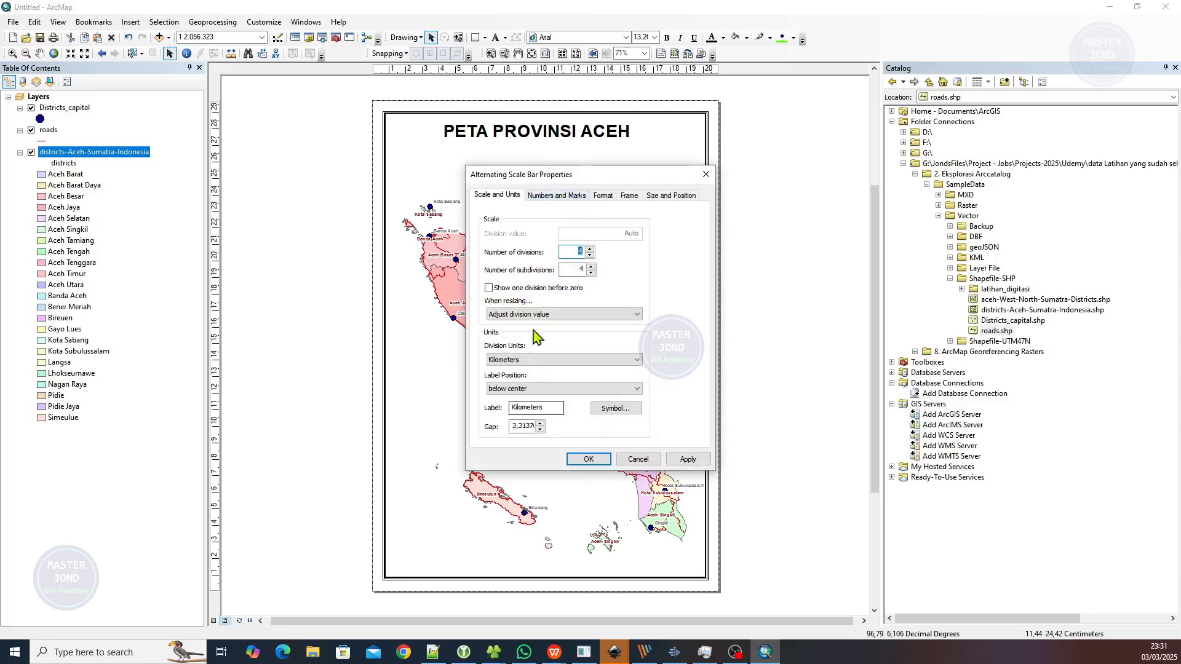
pyautogui.click(601, 197)
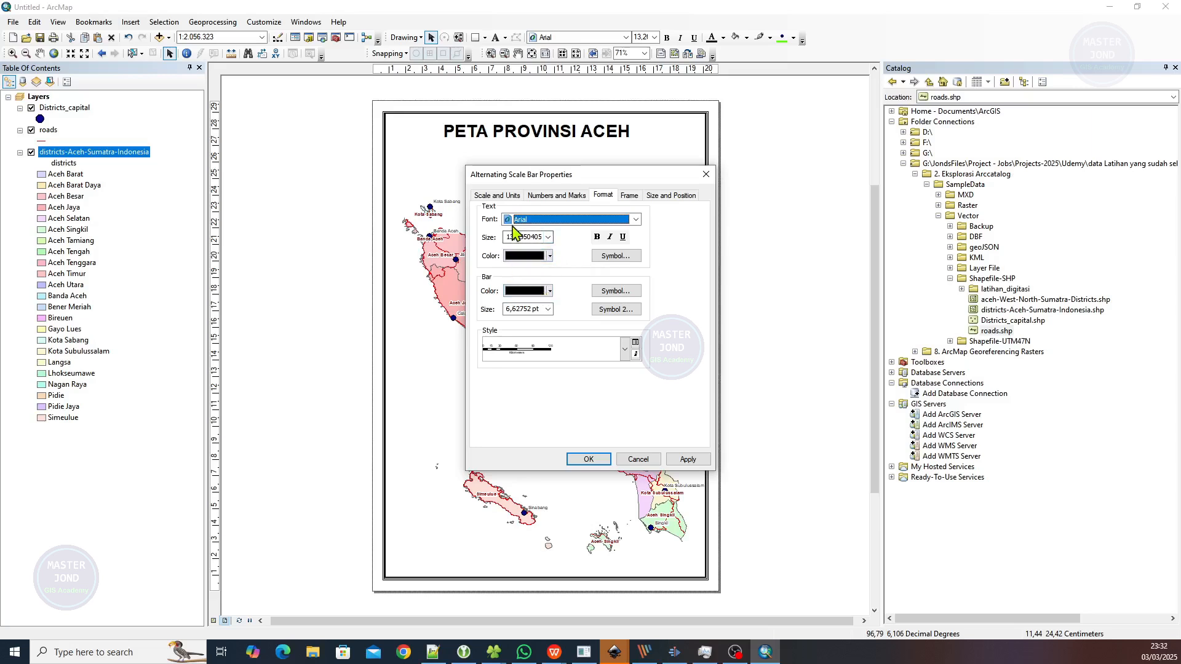
pyautogui.click(628, 259)
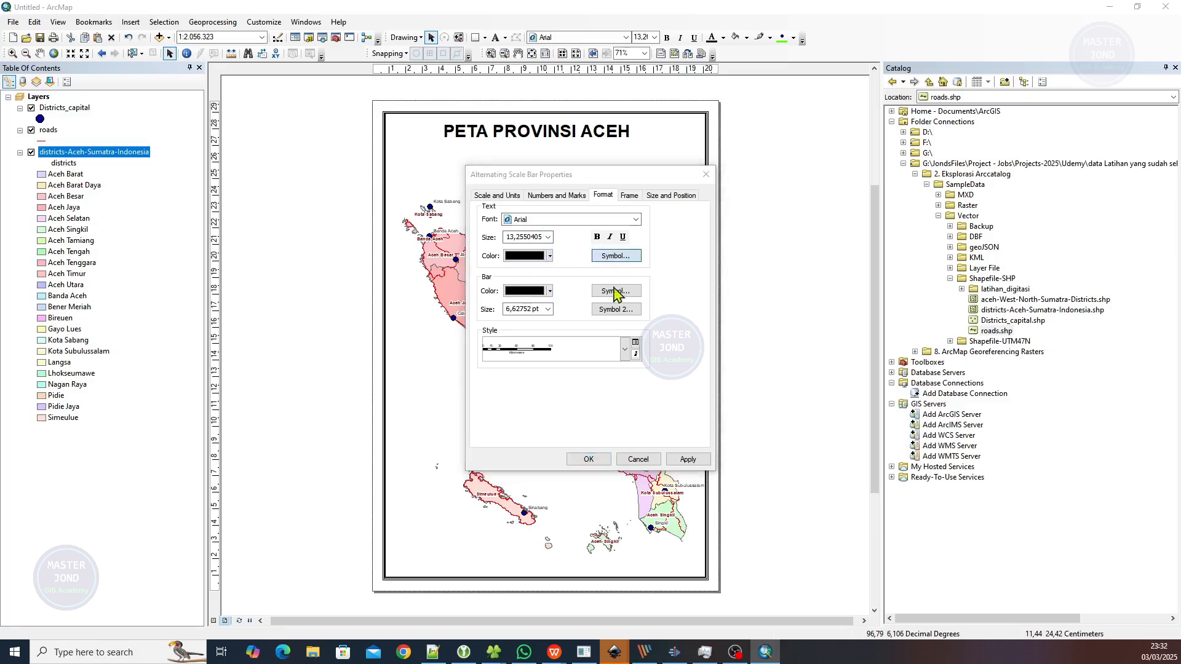
pyautogui.moveTo(431, 286); pyautogui.dragTo(387, 289)
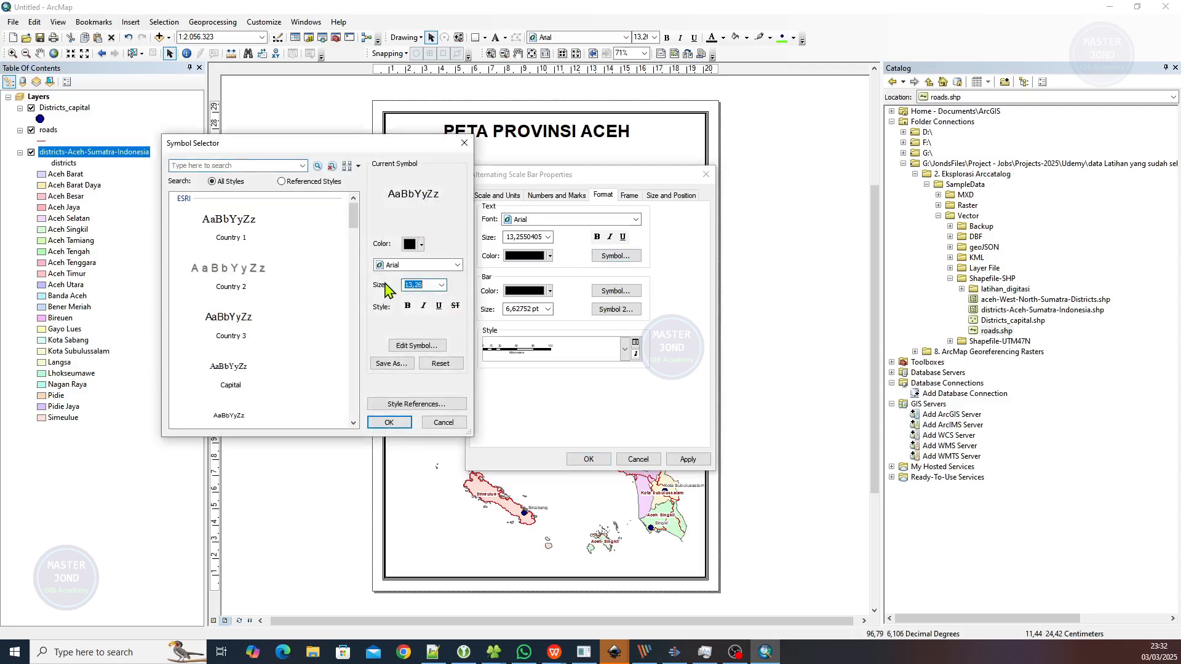
pyautogui.write('8')
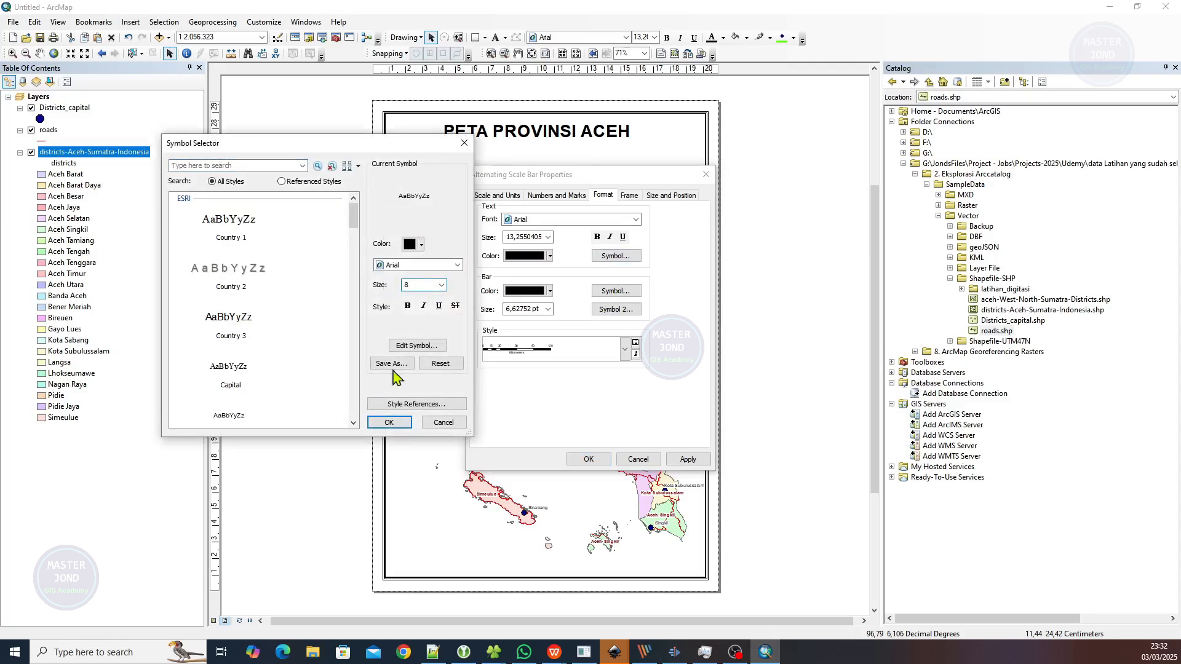
pyautogui.click(389, 422)
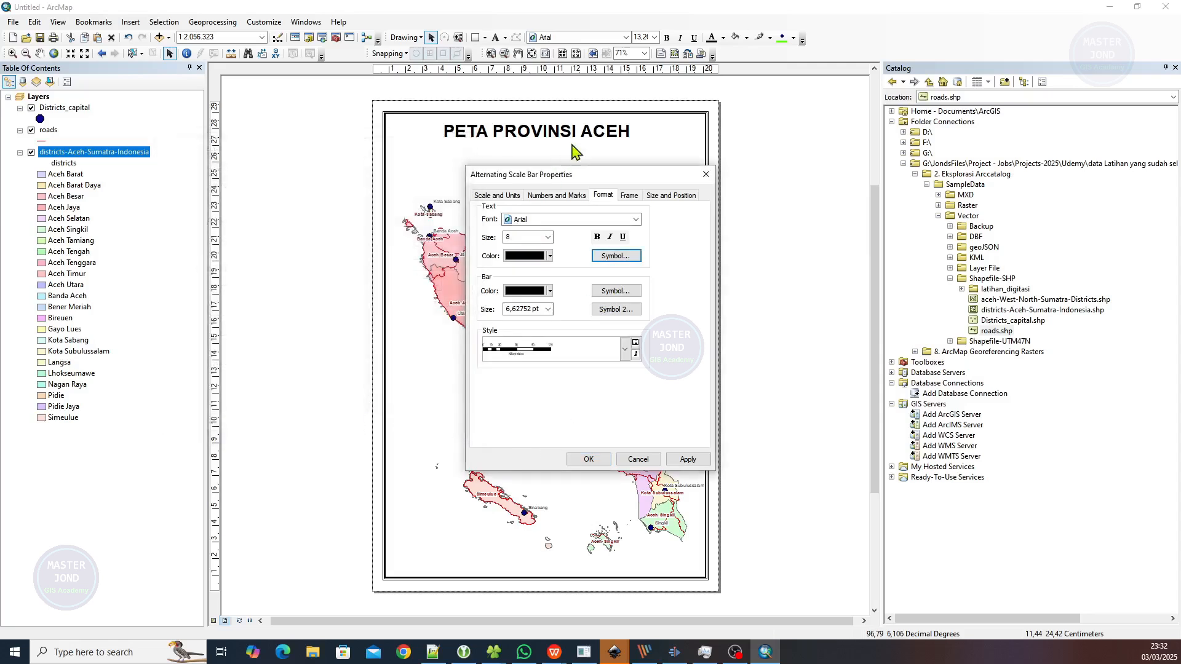
pyautogui.moveTo(569, 177); pyautogui.dragTo(343, 267)
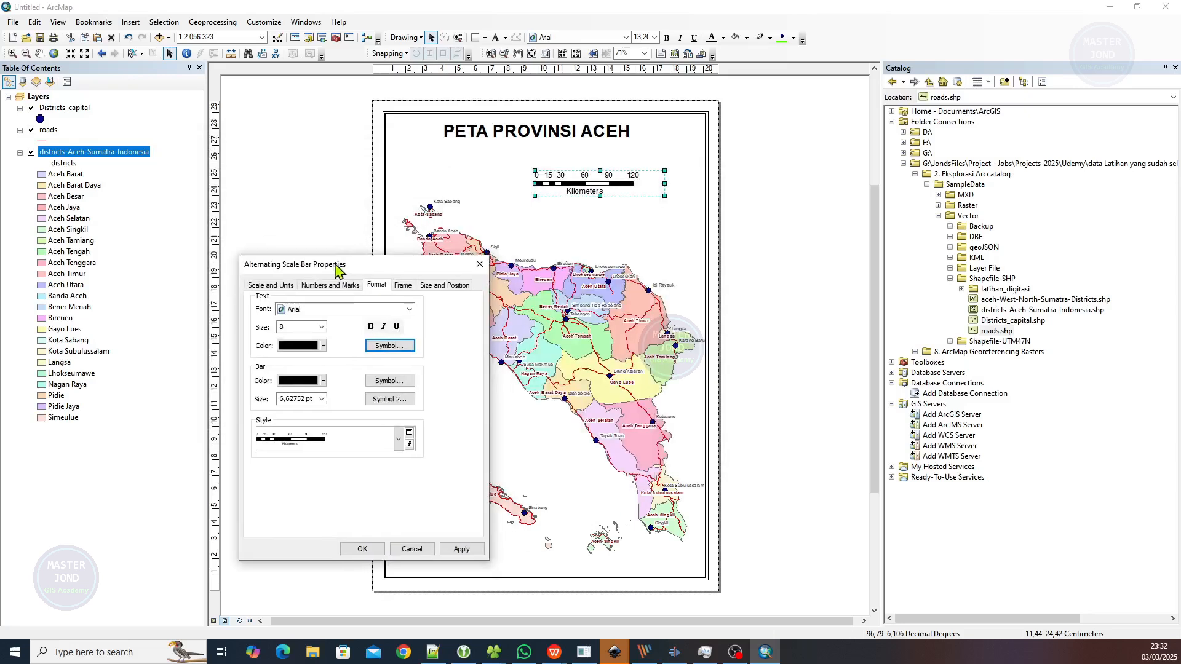
pyautogui.click(460, 547)
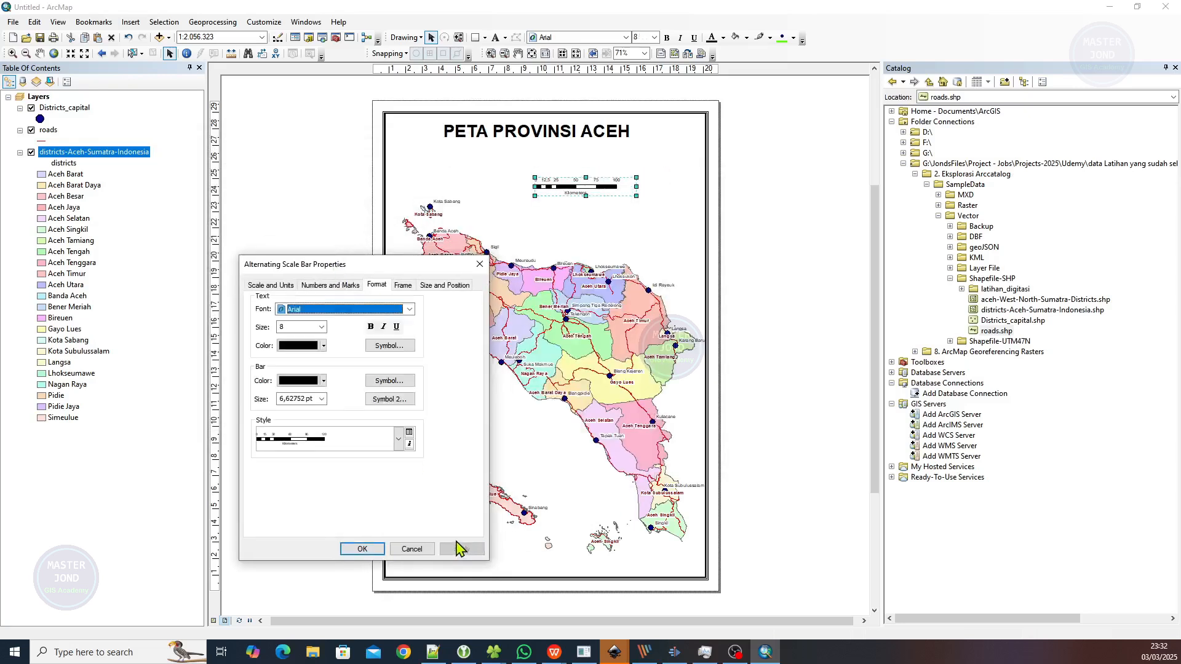
# Set the scale bar's text size to 10 and apply the change
pyautogui.doubleClick(302, 324)
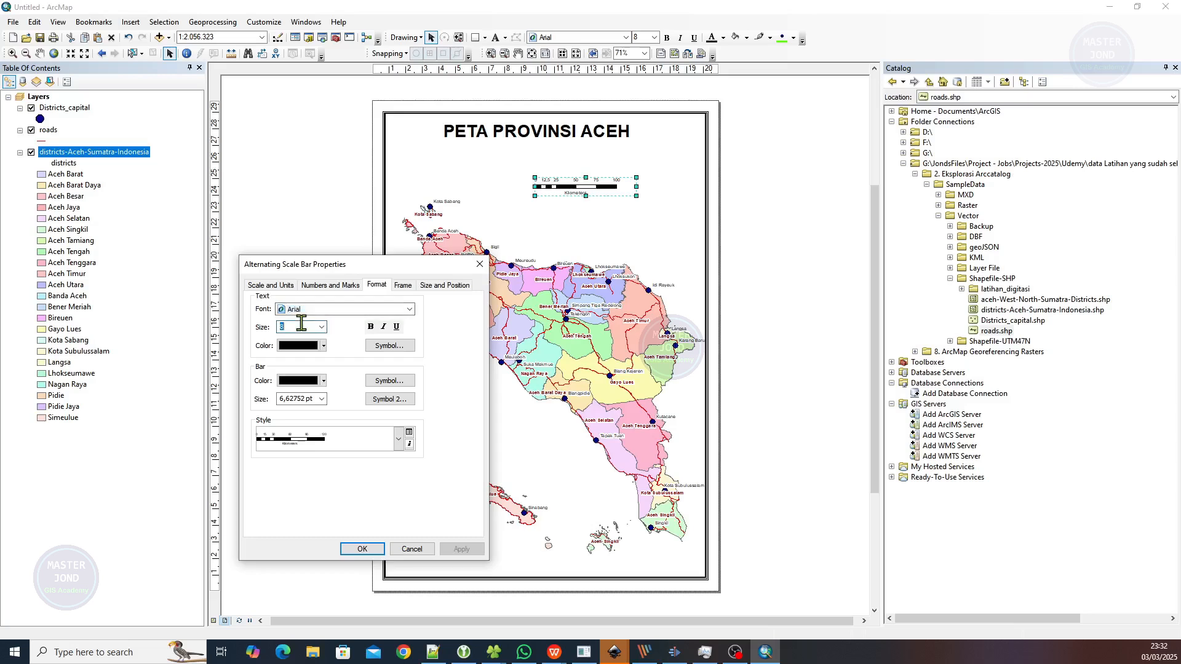
pyautogui.write('10')
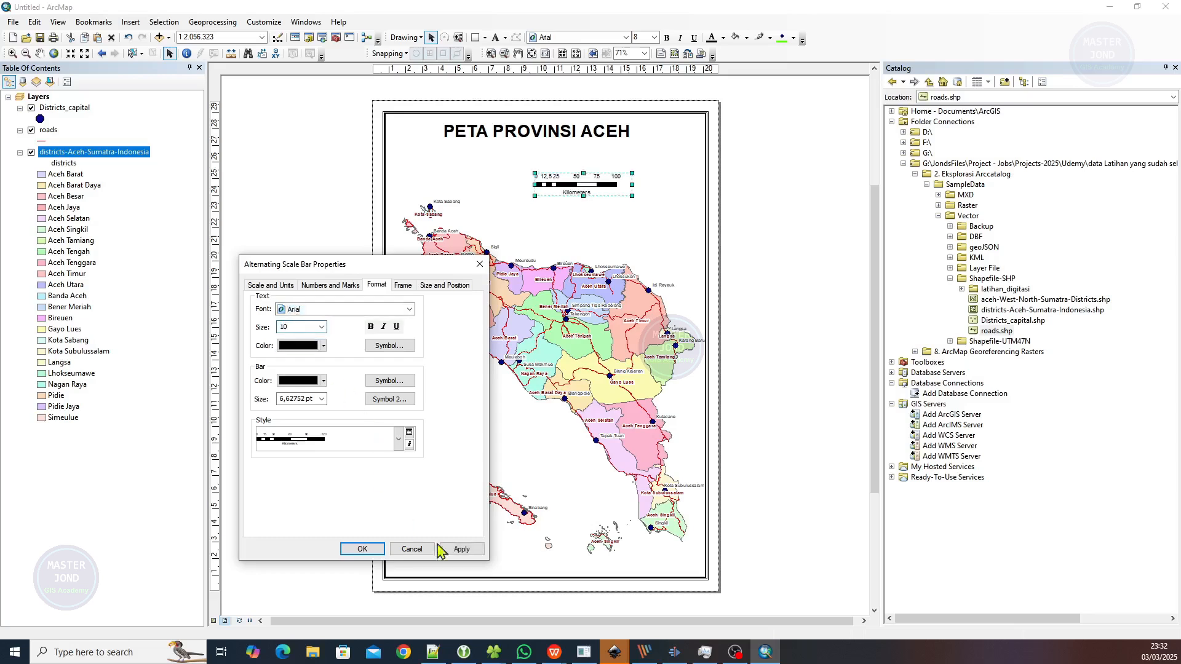
pyautogui.click(463, 547)
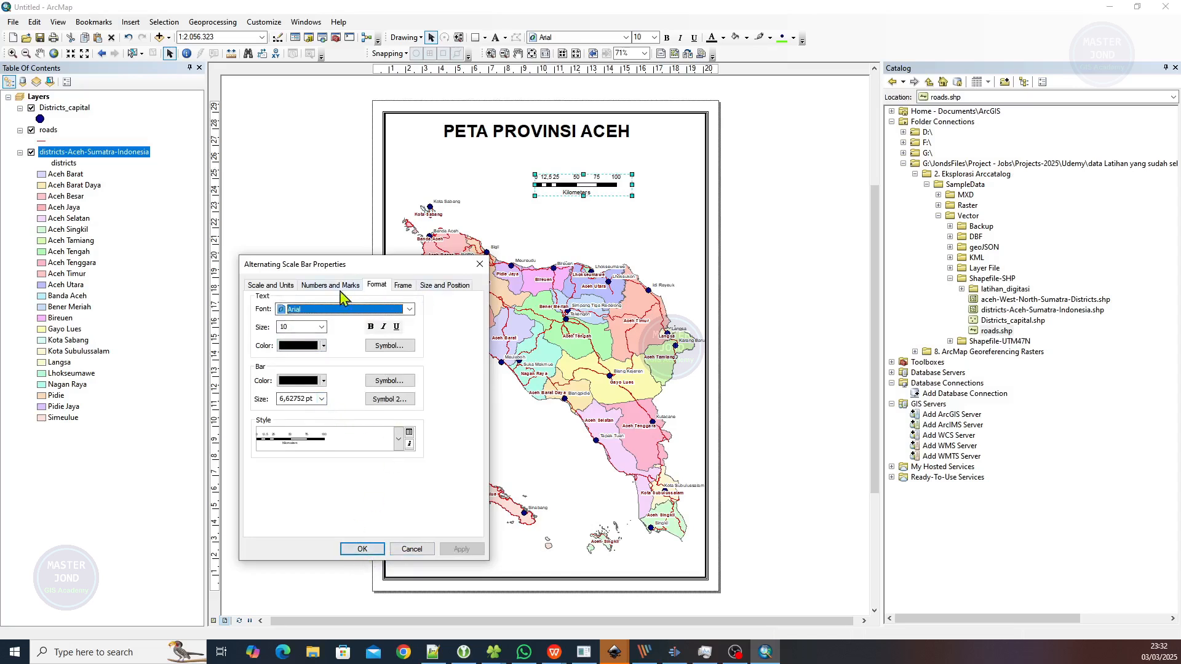
# Increase the gap of the scale bar's unit label to 5,1422 and confirm the properties
pyautogui.click(287, 286)
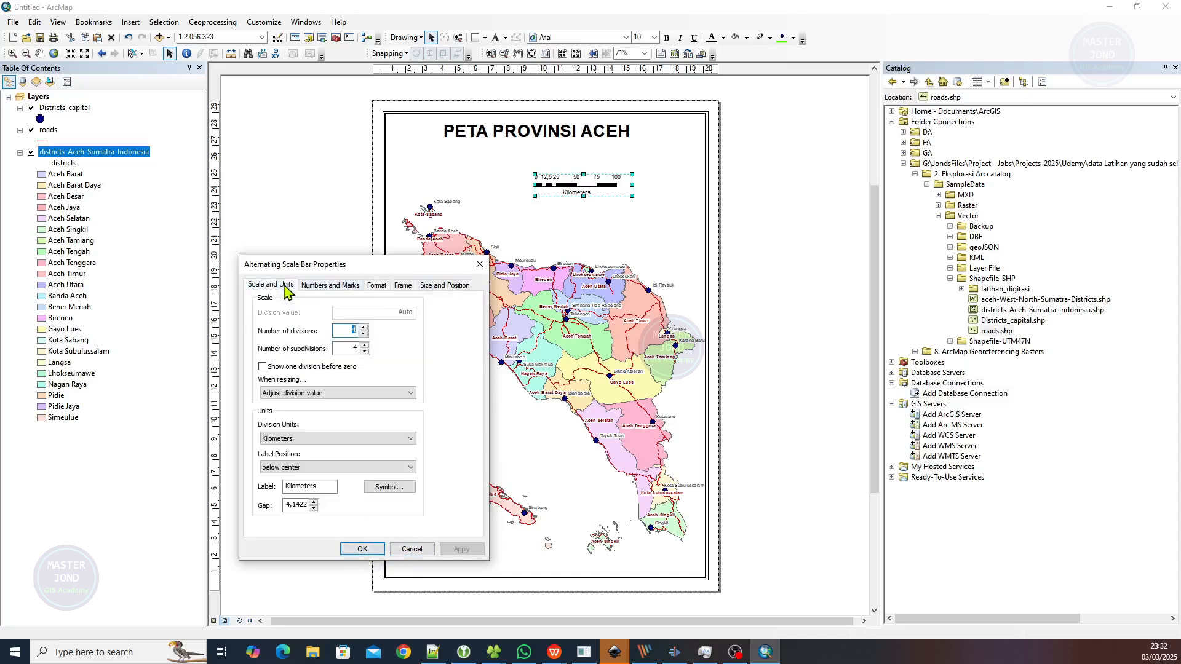
pyautogui.click(313, 502)
pyautogui.click(463, 549)
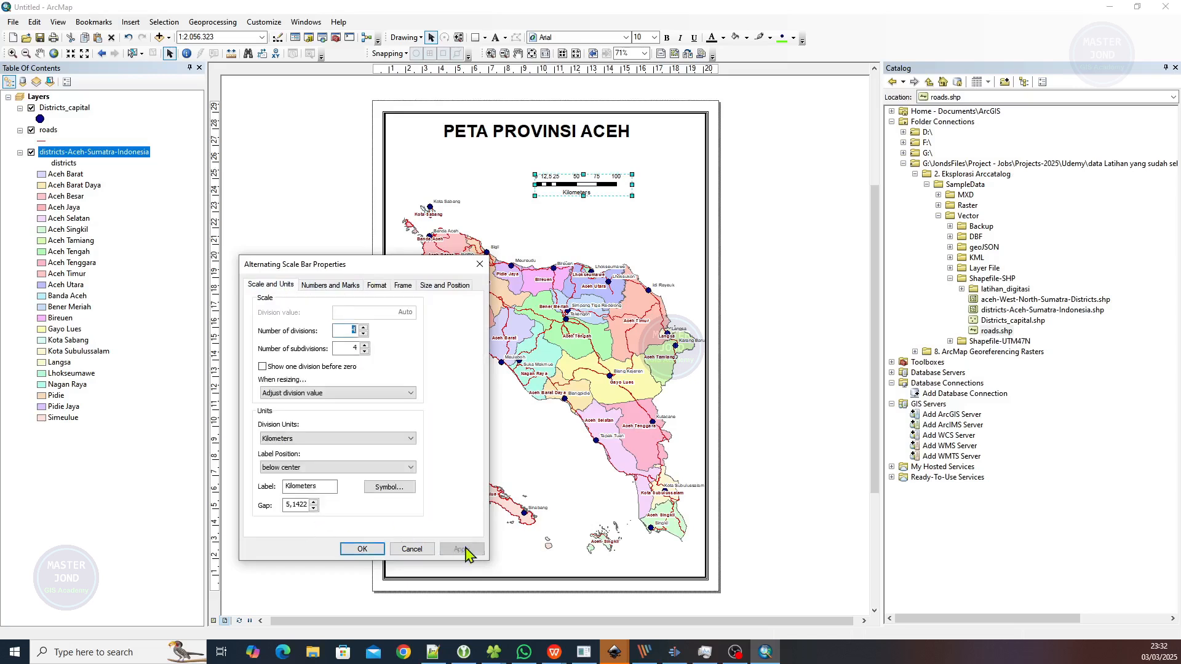
pyautogui.click(363, 549)
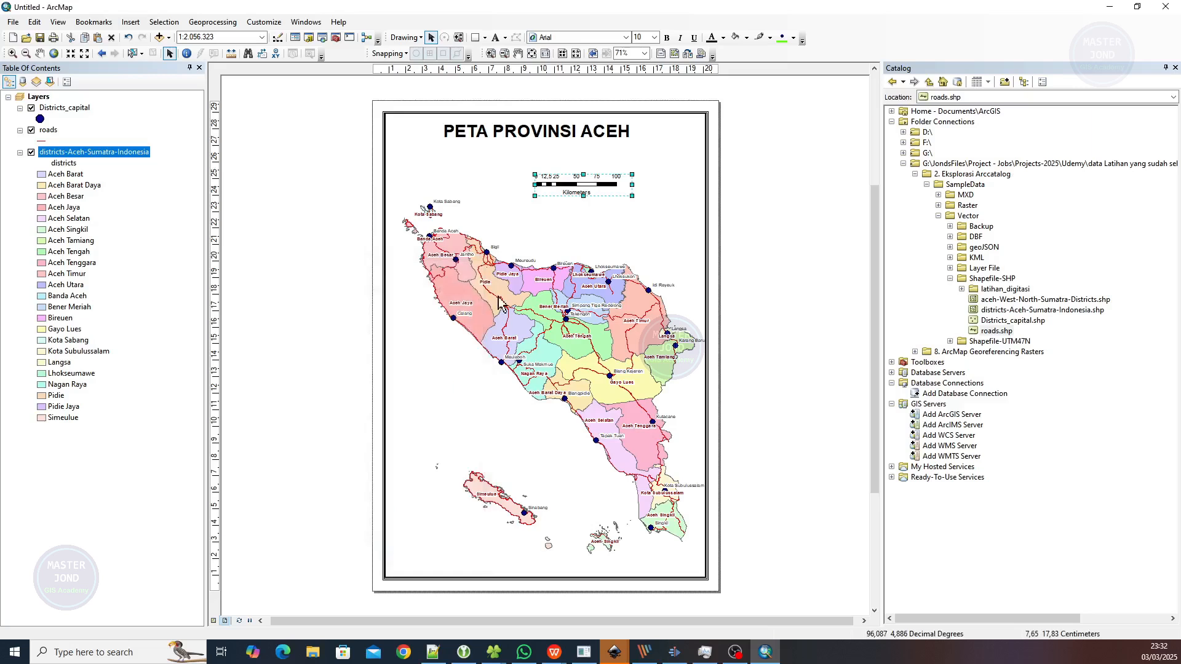
# Set the scale bar's number of divisions to 3, then widen the bar and move it lower, just above the map
pyautogui.click(584, 192)
pyautogui.scroll(2, 570, 186)
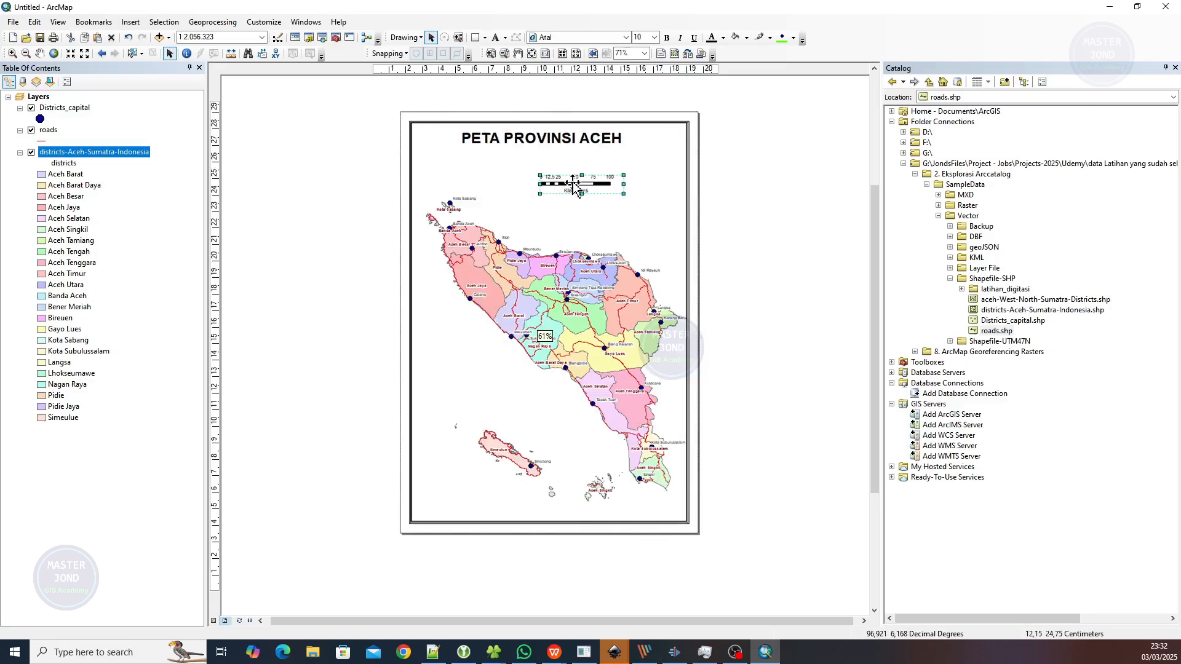
pyautogui.scroll(2, 570, 185)
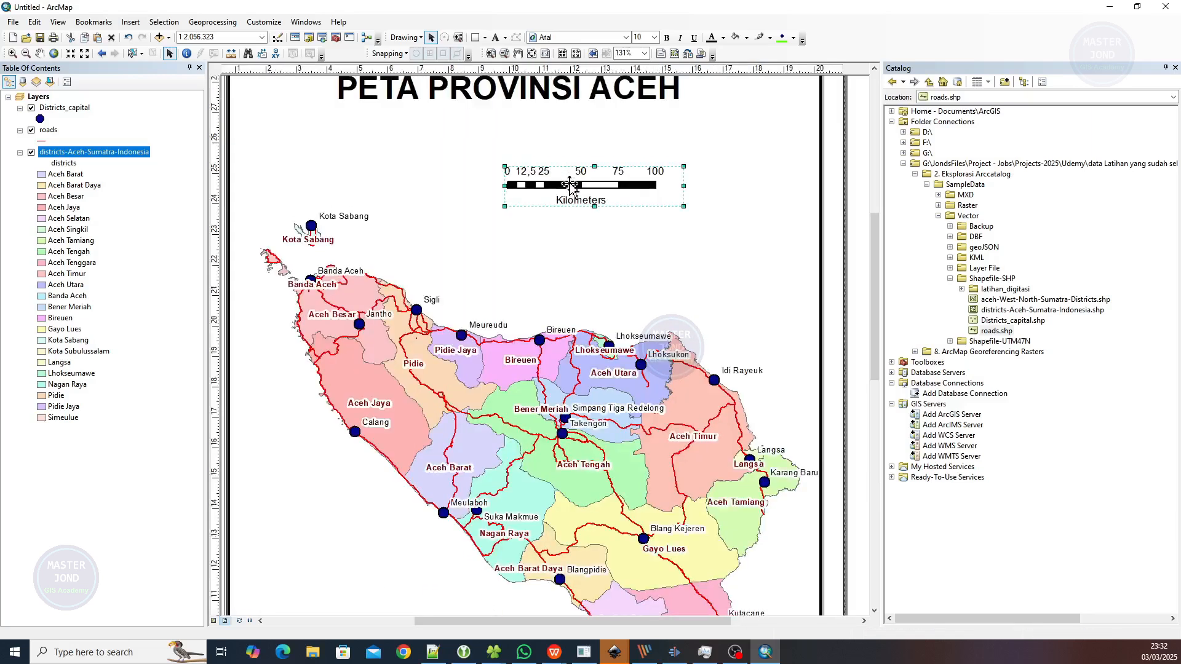
pyautogui.rightClick(570, 185)
pyautogui.click(623, 391)
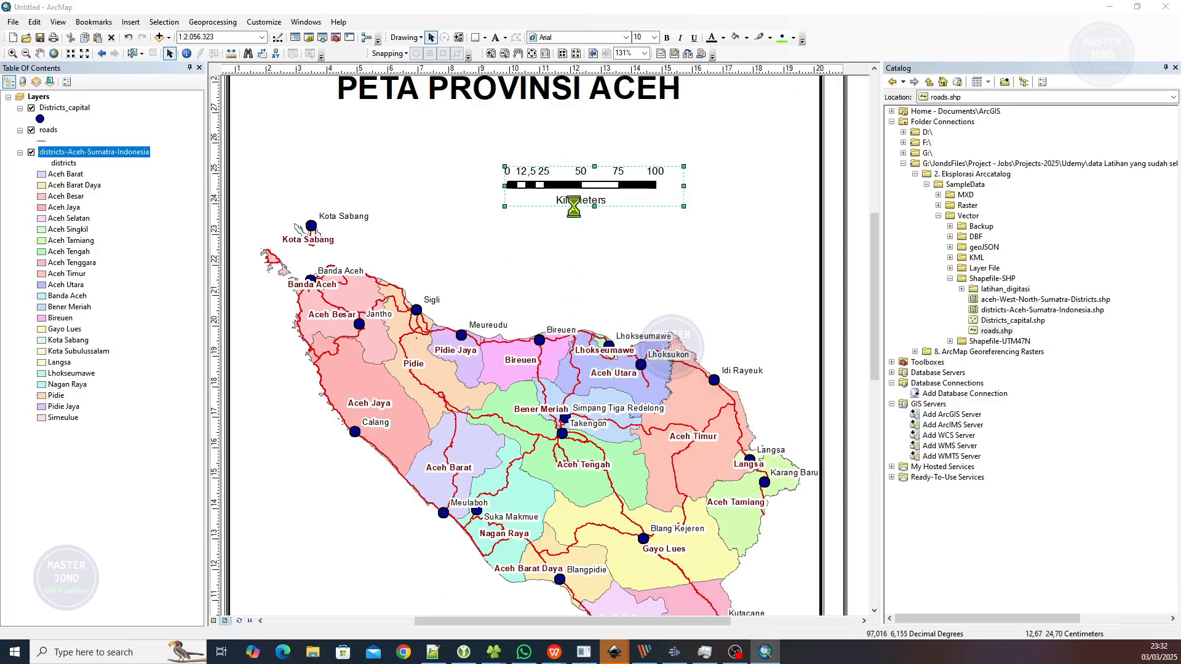
pyautogui.moveTo(599, 184); pyautogui.dragTo(597, 278)
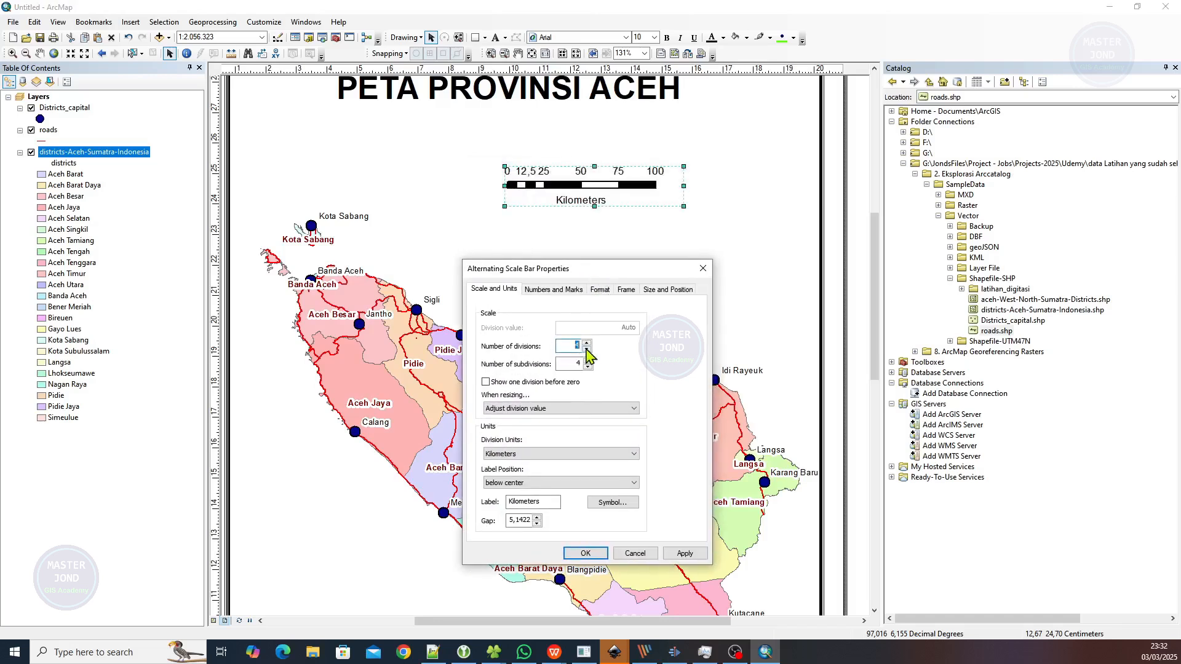
pyautogui.click(682, 552)
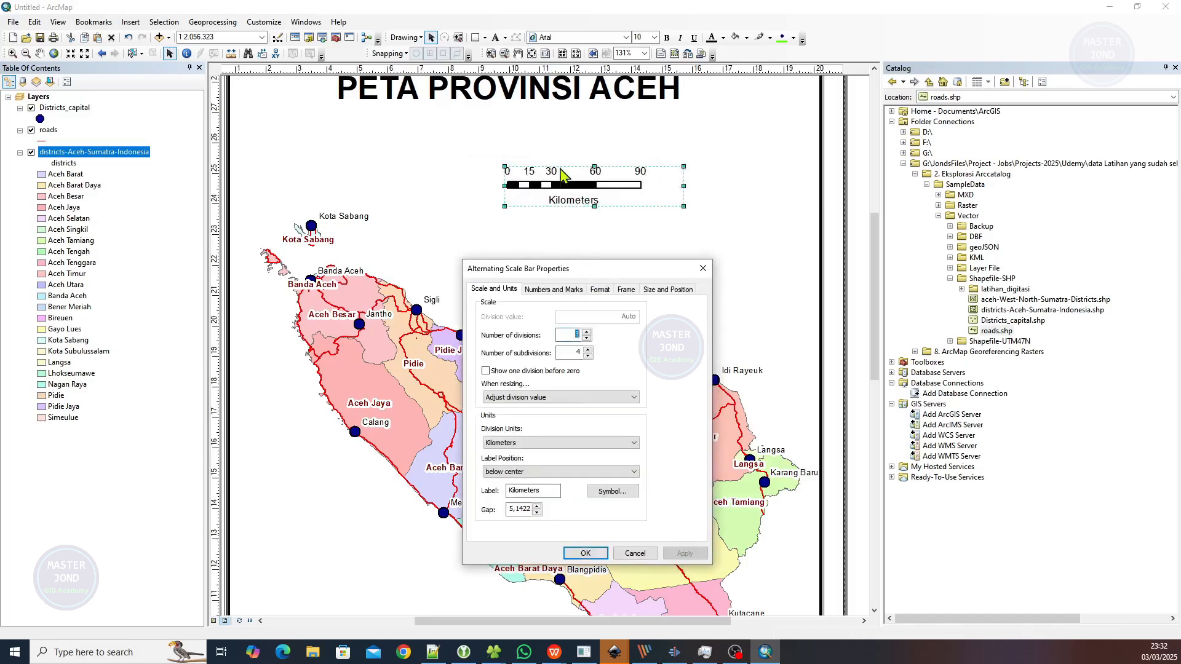
pyautogui.click(585, 552)
pyautogui.moveTo(683, 186); pyautogui.dragTo(629, 237)
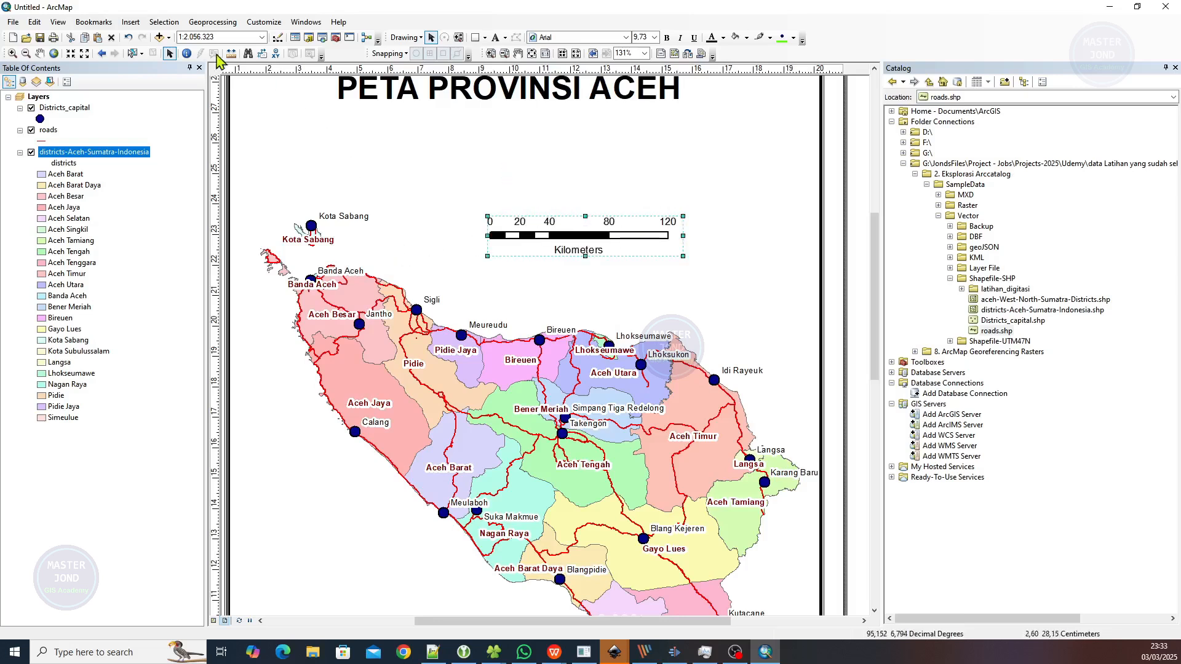
# Insert the ESRI North 62 north arrow and place it, slightly enlarged, between the title and the scale bar
pyautogui.click(132, 23)
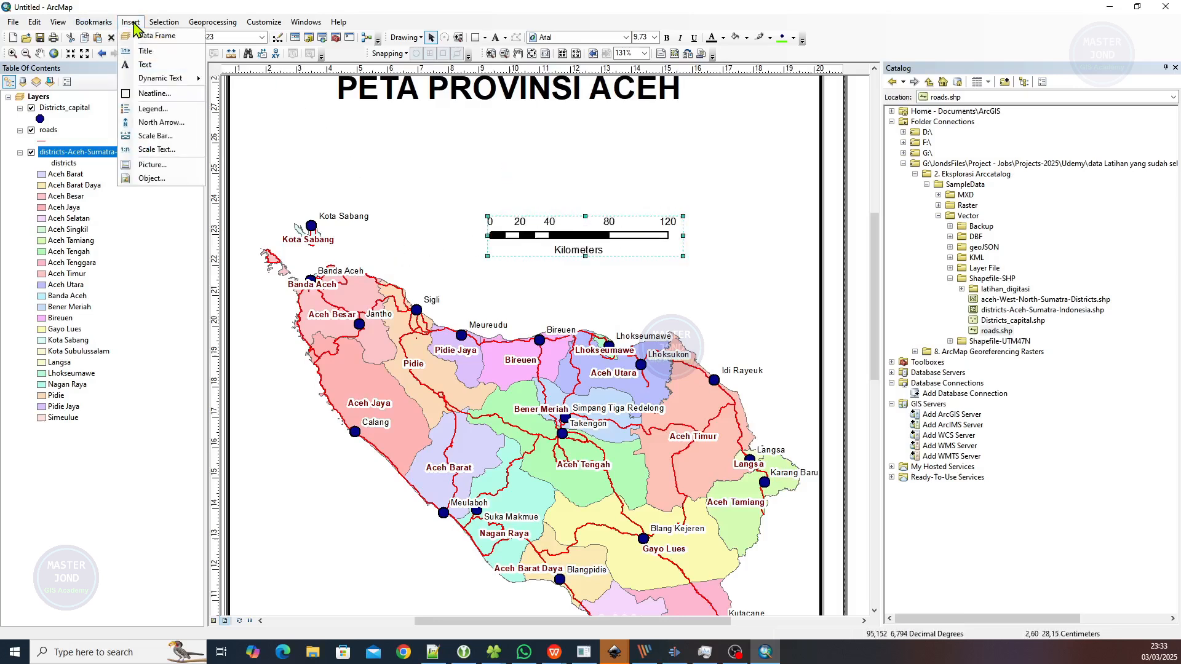
pyautogui.click(161, 122)
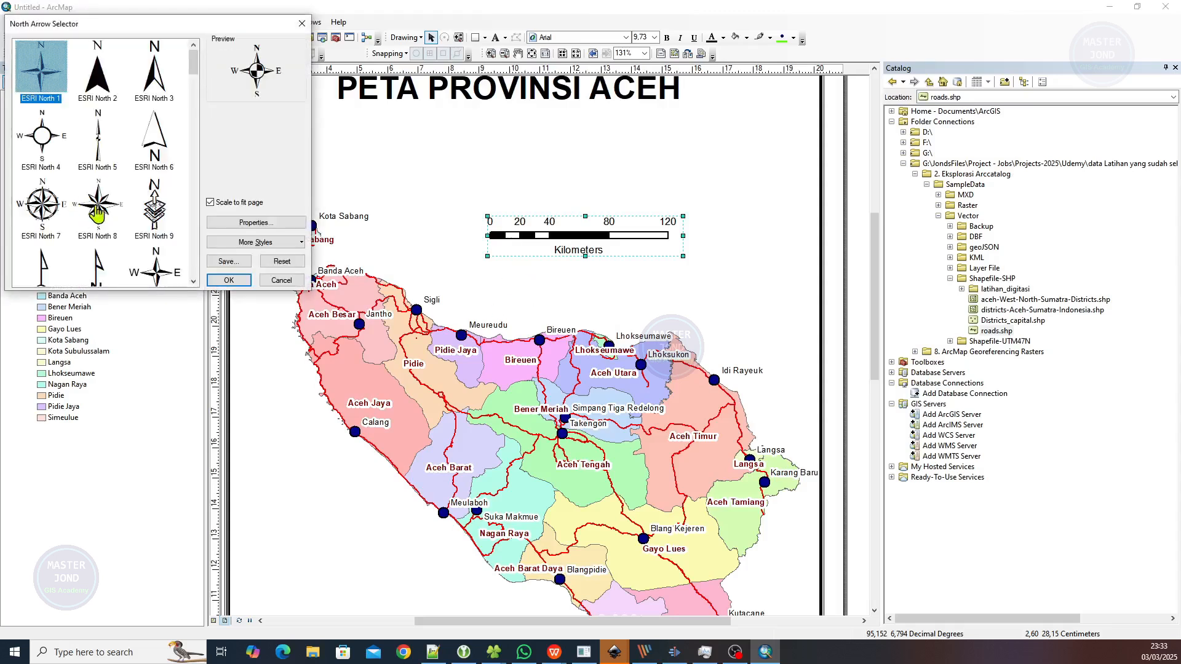
pyautogui.scroll(-3, 99, 211)
pyautogui.scroll(-10, 98, 211)
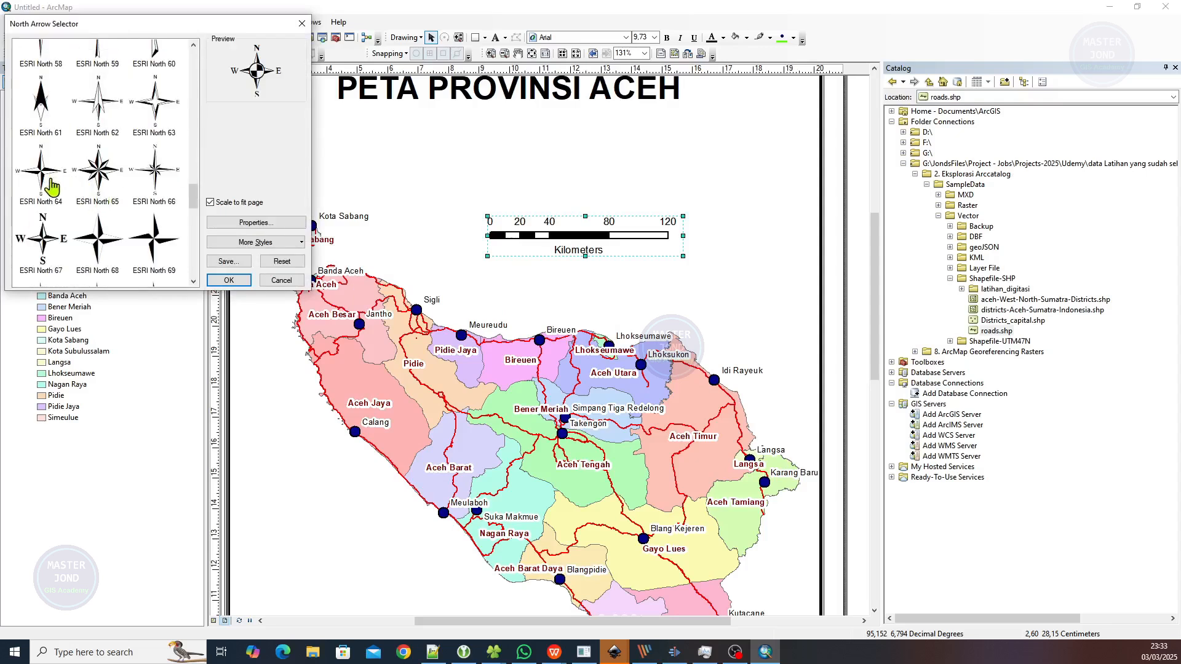
pyautogui.click(98, 106)
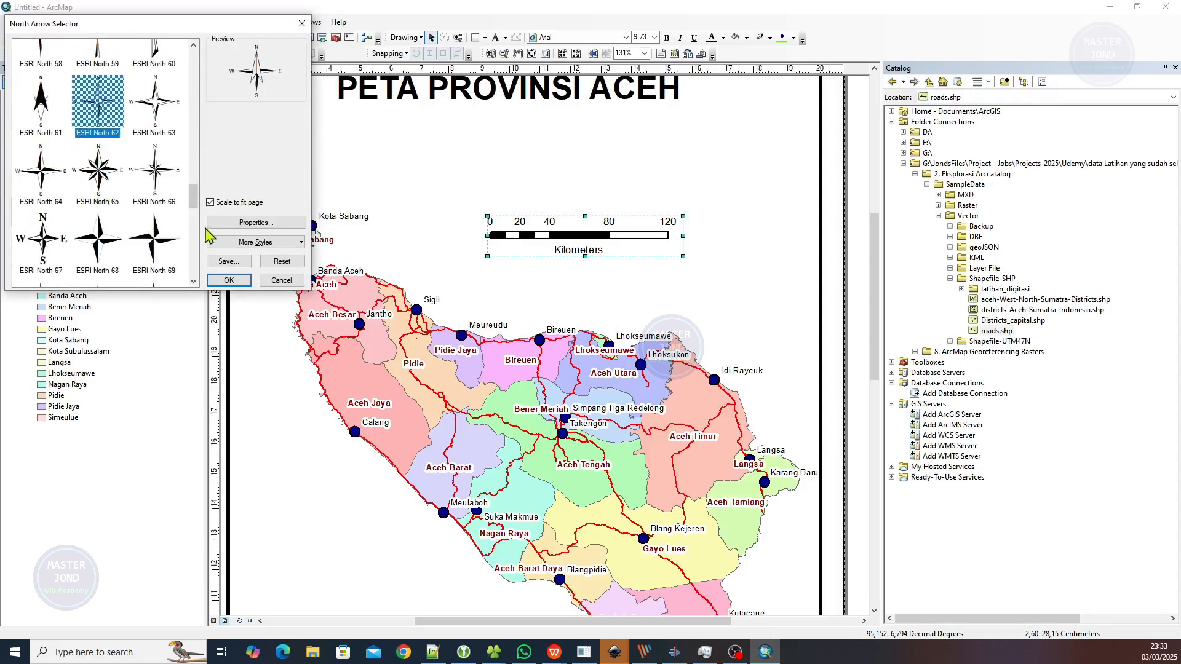
pyautogui.click(227, 281)
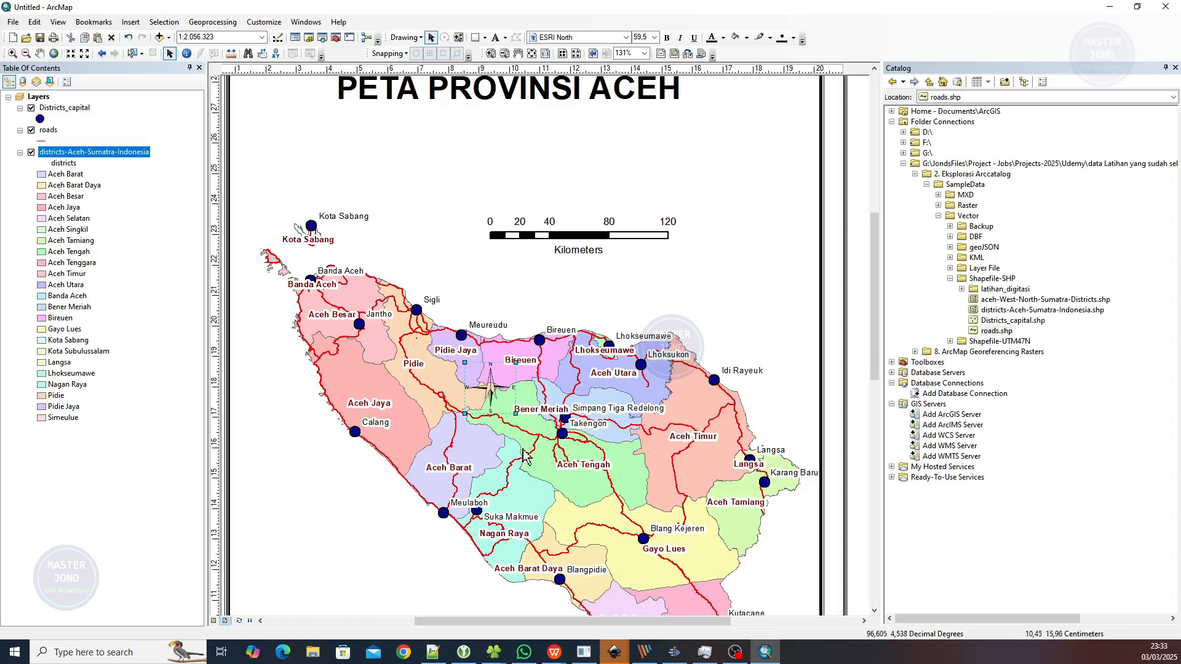
pyautogui.moveTo(492, 396); pyautogui.dragTo(527, 200)
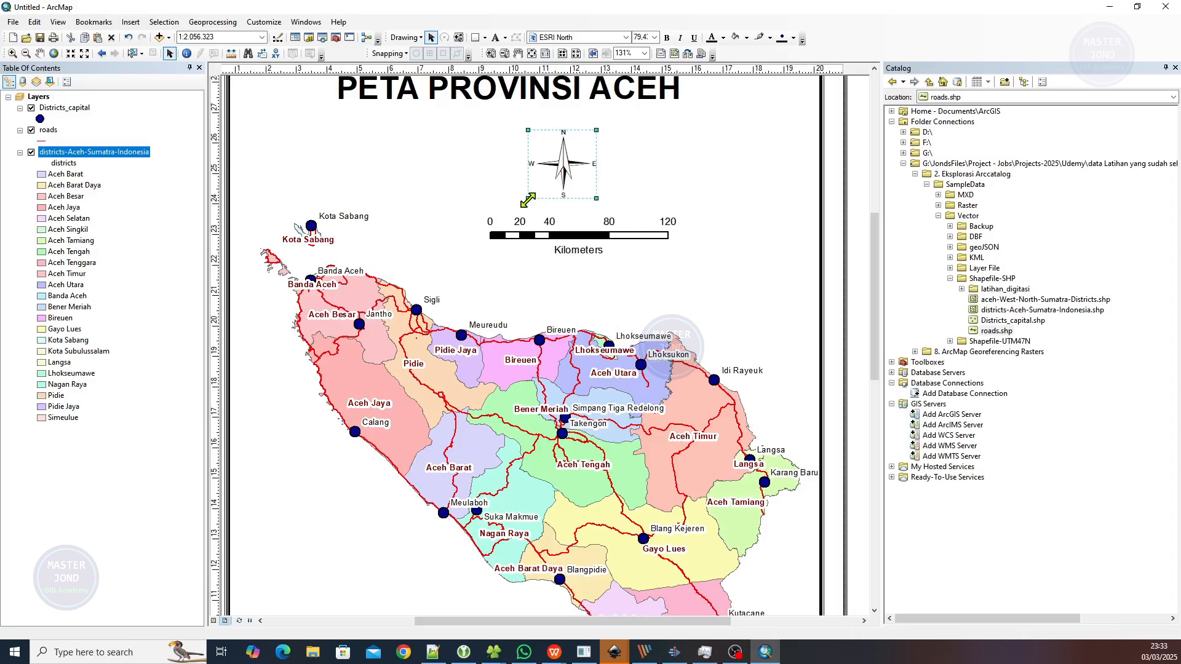
# Move the north arrow up beneath the title and shift the scale bar slightly left and down to sit under it
pyautogui.click(544, 54)
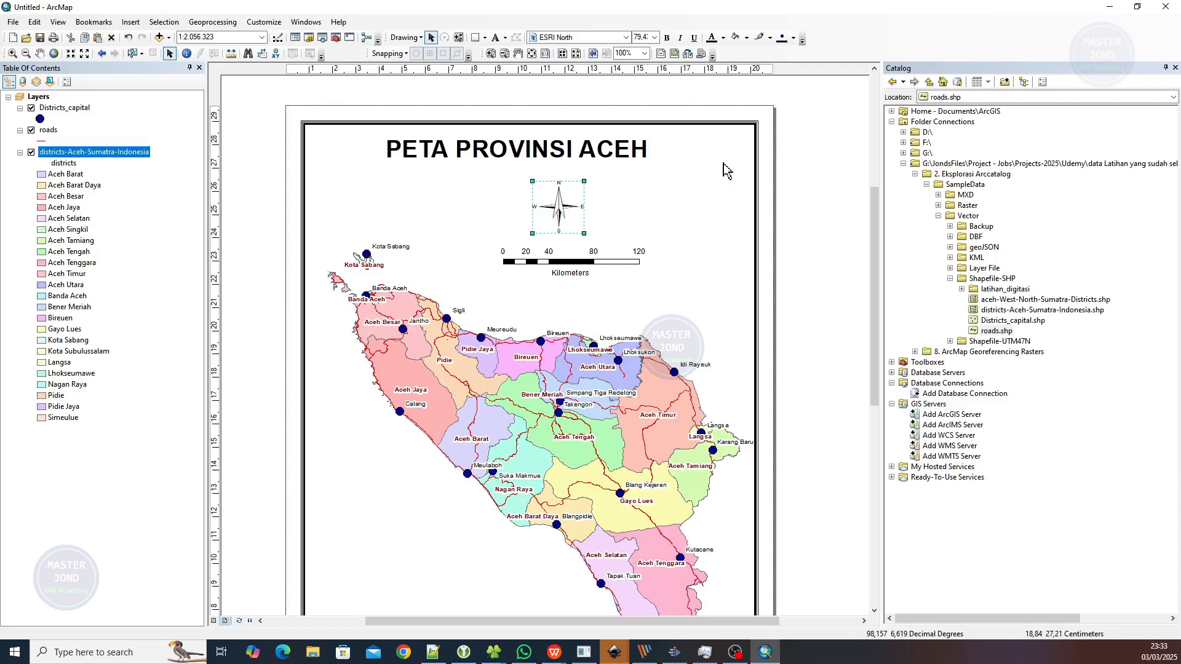
pyautogui.moveTo(560, 209); pyautogui.dragTo(533, 195)
pyautogui.click(583, 263)
pyautogui.moveTo(582, 263); pyautogui.dragTo(558, 269)
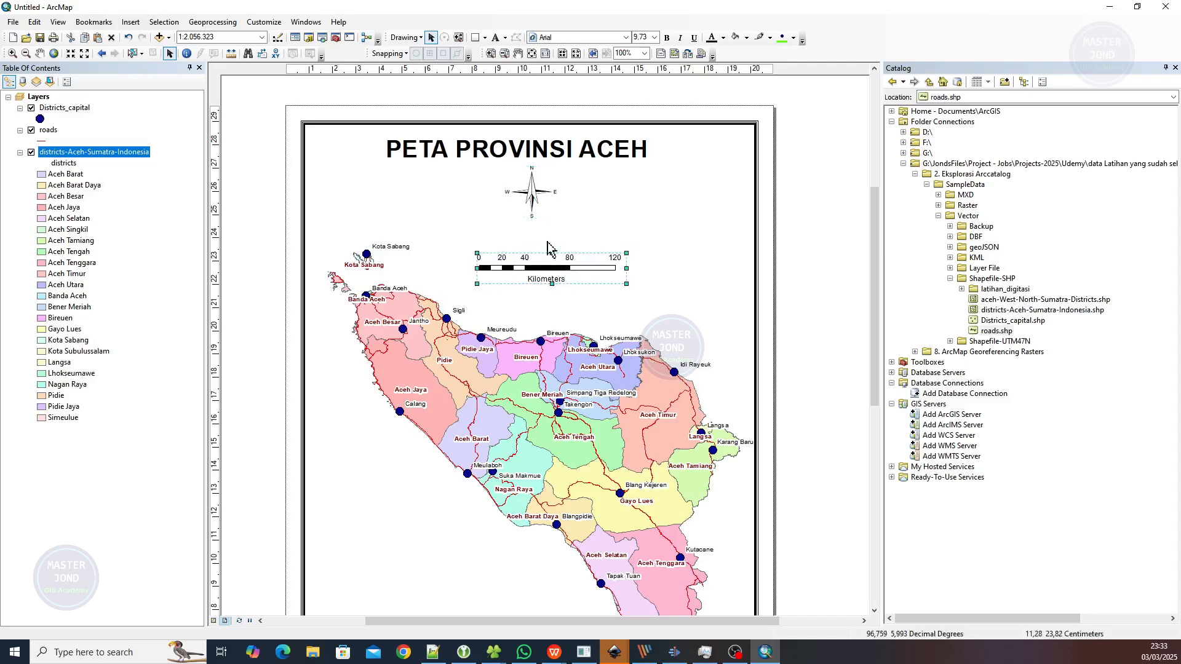
pyautogui.moveTo(531, 187); pyautogui.dragTo(654, 192)
pyautogui.click(533, 194)
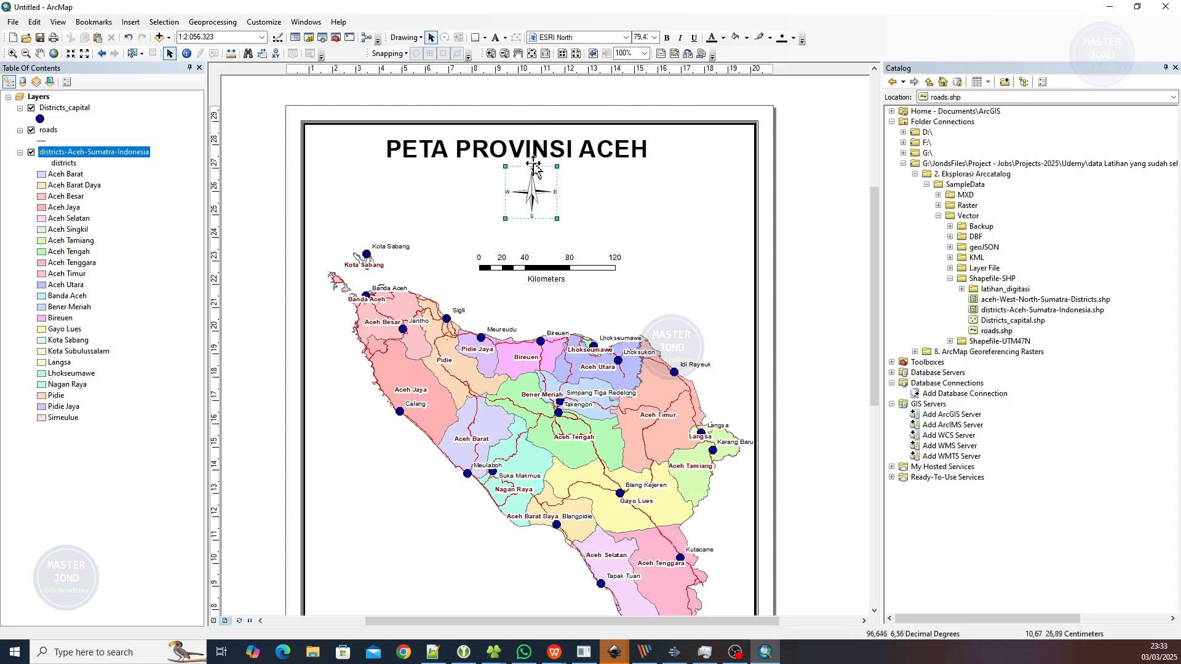
# Insert an Absolute Scale text, enlarge it and place it between the north arrow and the scale bar
pyautogui.click(131, 22)
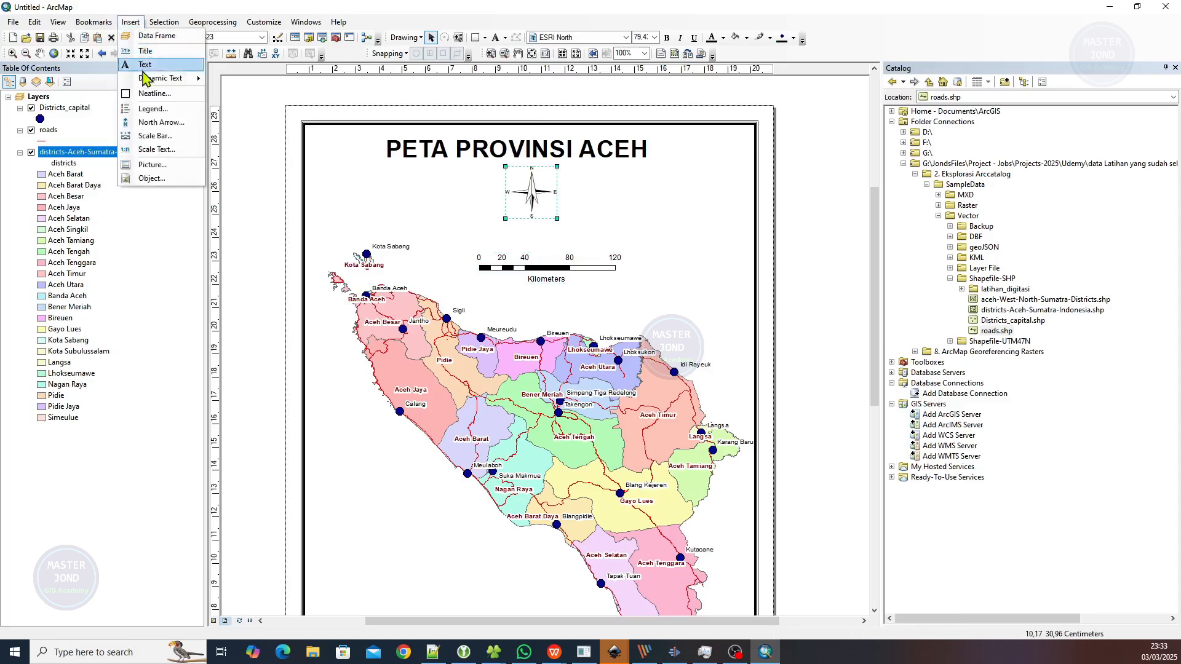
pyautogui.click(153, 150)
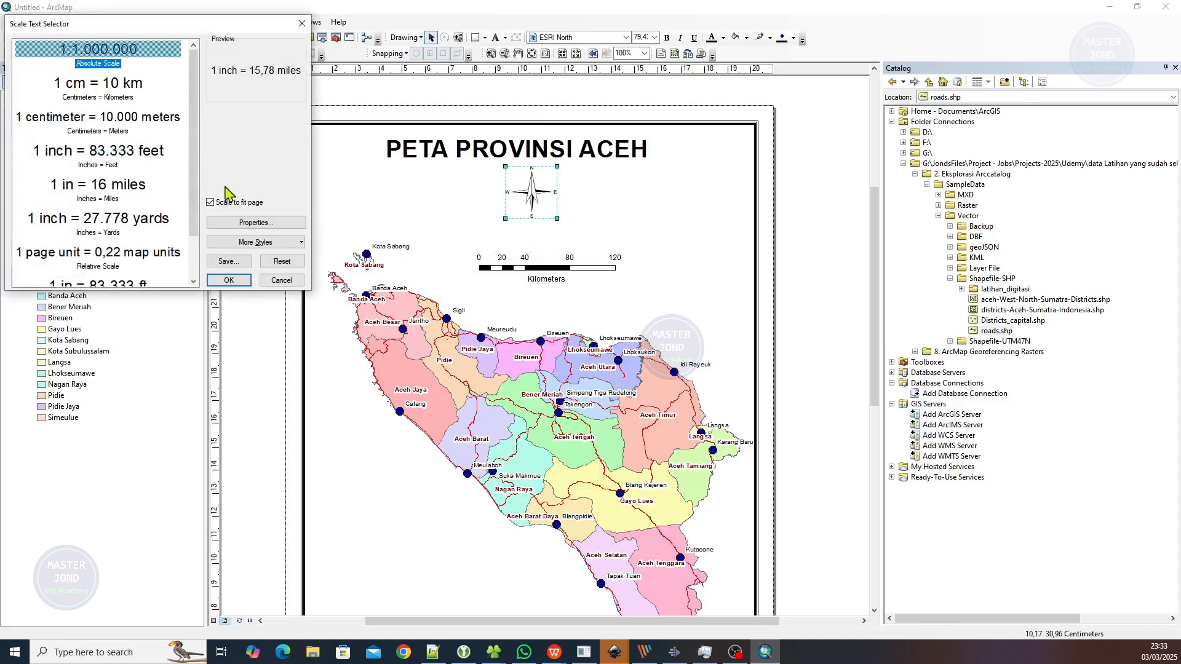
pyautogui.click(226, 279)
pyautogui.moveTo(492, 351); pyautogui.dragTo(640, 241)
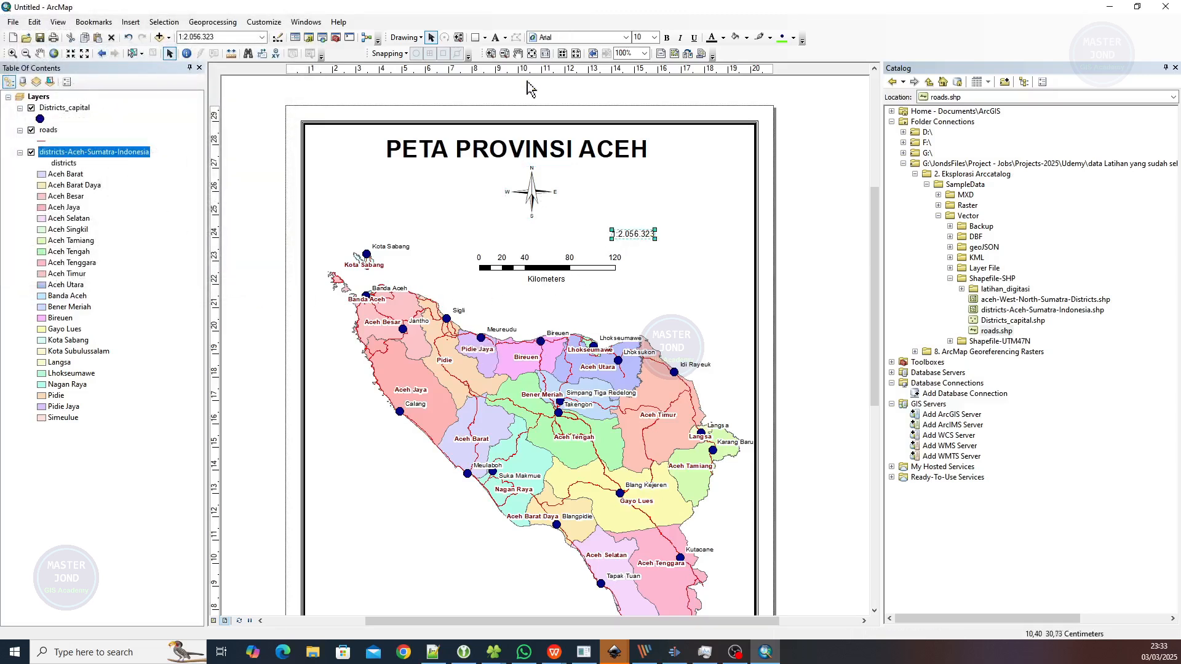
pyautogui.click(546, 54)
pyautogui.moveTo(655, 238); pyautogui.dragTo(541, 243)
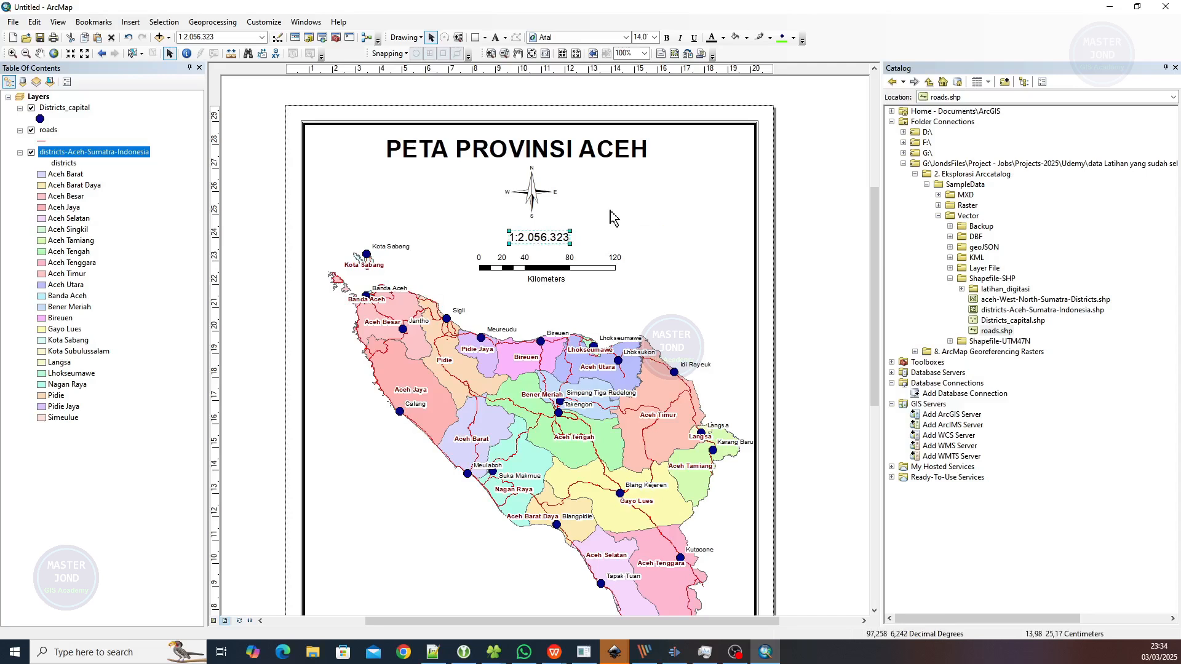
# Set the map scale to 1:2.000.000
pyautogui.click(224, 35)
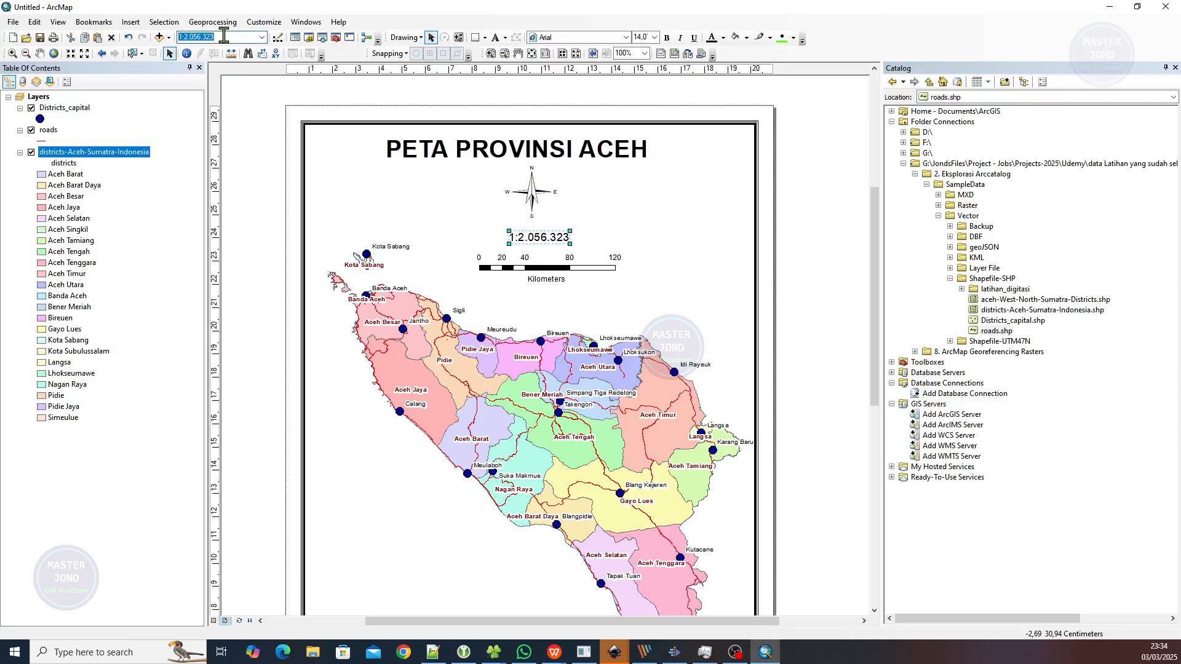
pyautogui.write('2000000')
pyautogui.press('Return')
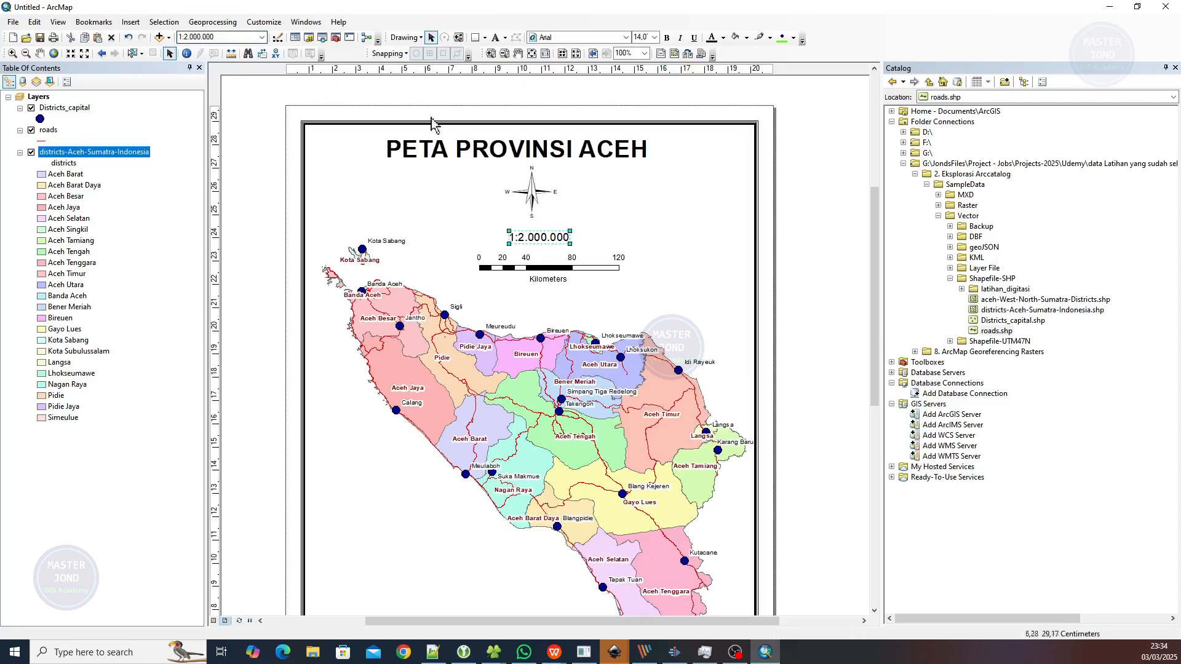
# Nudge the north arrow and the scale bar so that they line up with the scale text
pyautogui.click(532, 202)
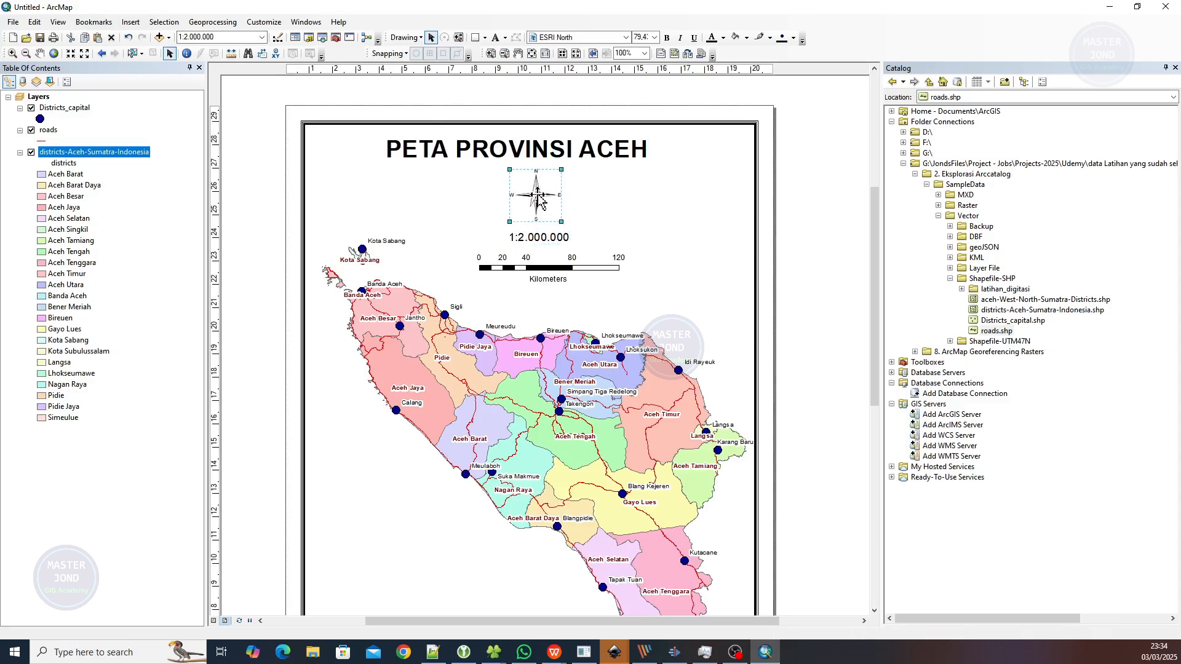
pyautogui.click(546, 270)
pyautogui.moveTo(545, 271); pyautogui.dragTo(545, 272)
pyautogui.click(834, 166)
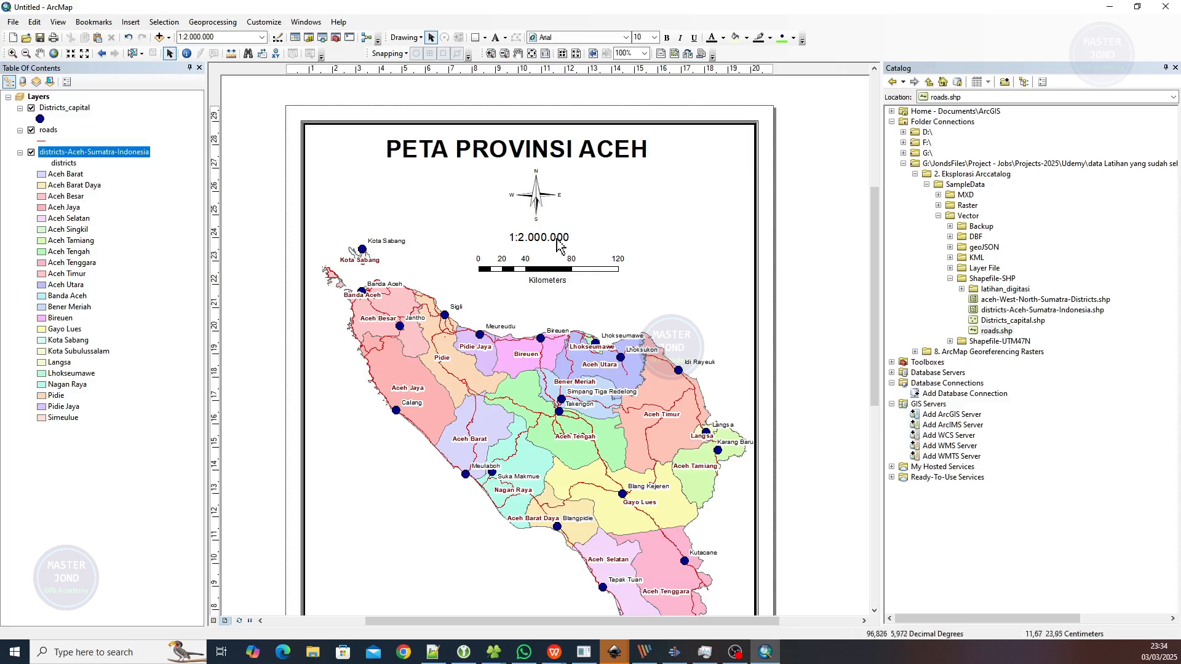
# Select the north arrow, scale text and scale bar together and move them to the empty area near the frame's right edge
pyautogui.click(535, 200)
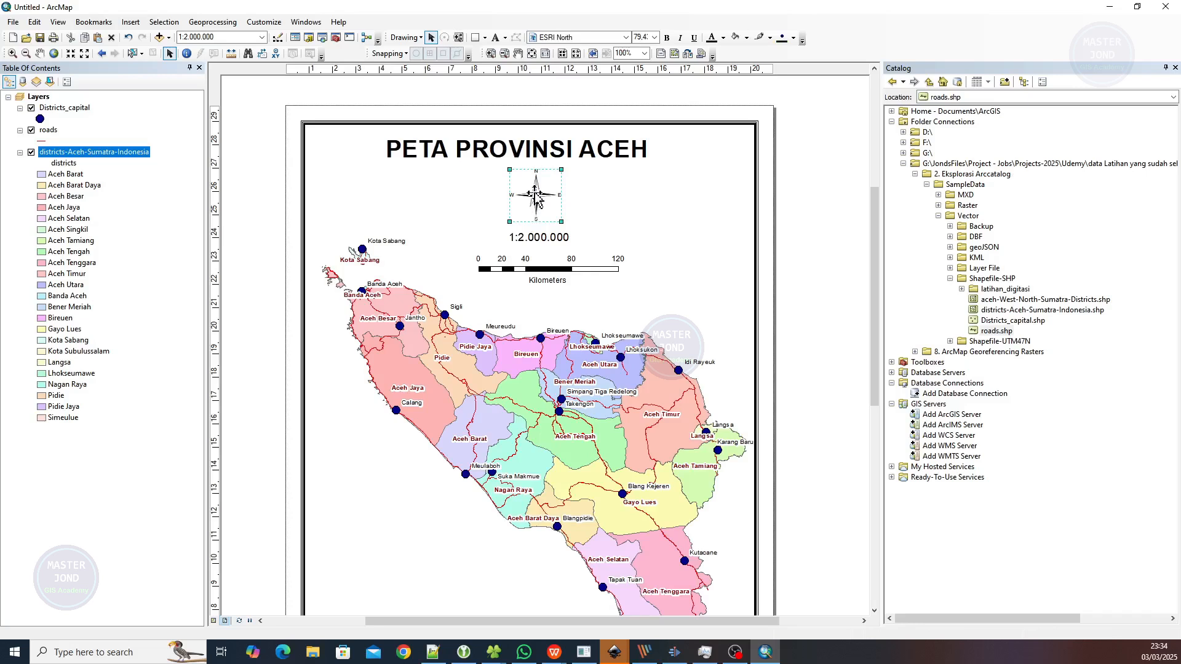
pyautogui.keyDown('shift'); pyautogui.click(534, 240); pyautogui.keyUp('shift')
pyautogui.keyDown('shift'); pyautogui.click(533, 277); pyautogui.keyUp('shift')
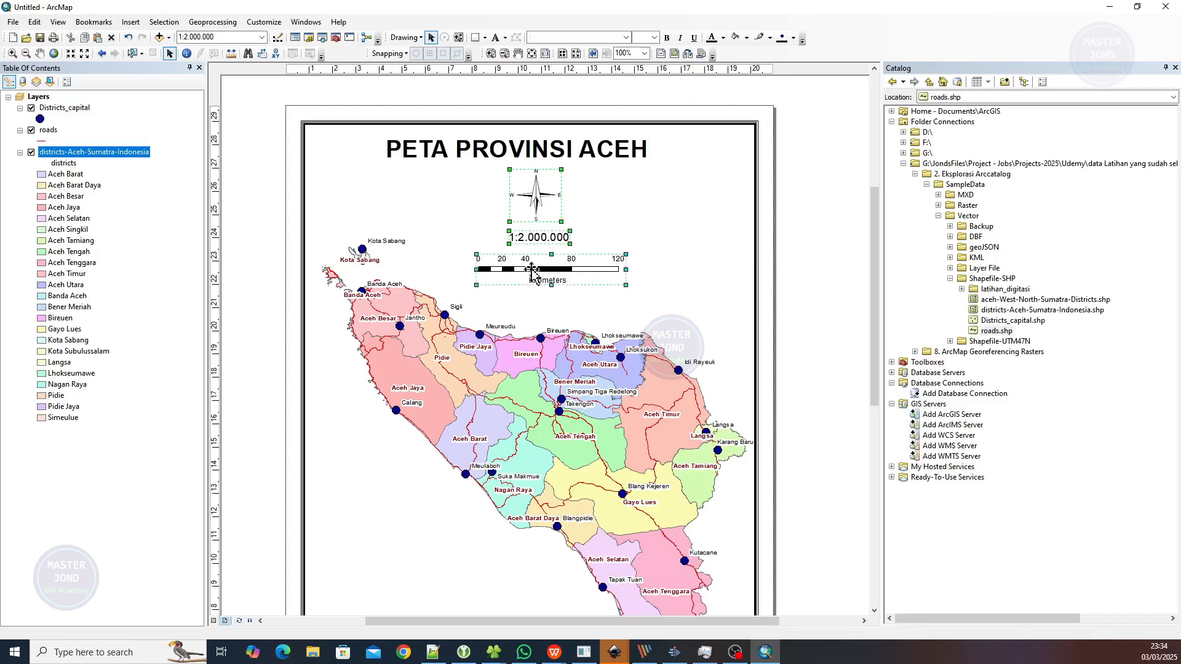
pyautogui.moveTo(541, 204); pyautogui.dragTo(653, 202)
pyautogui.click(780, 288)
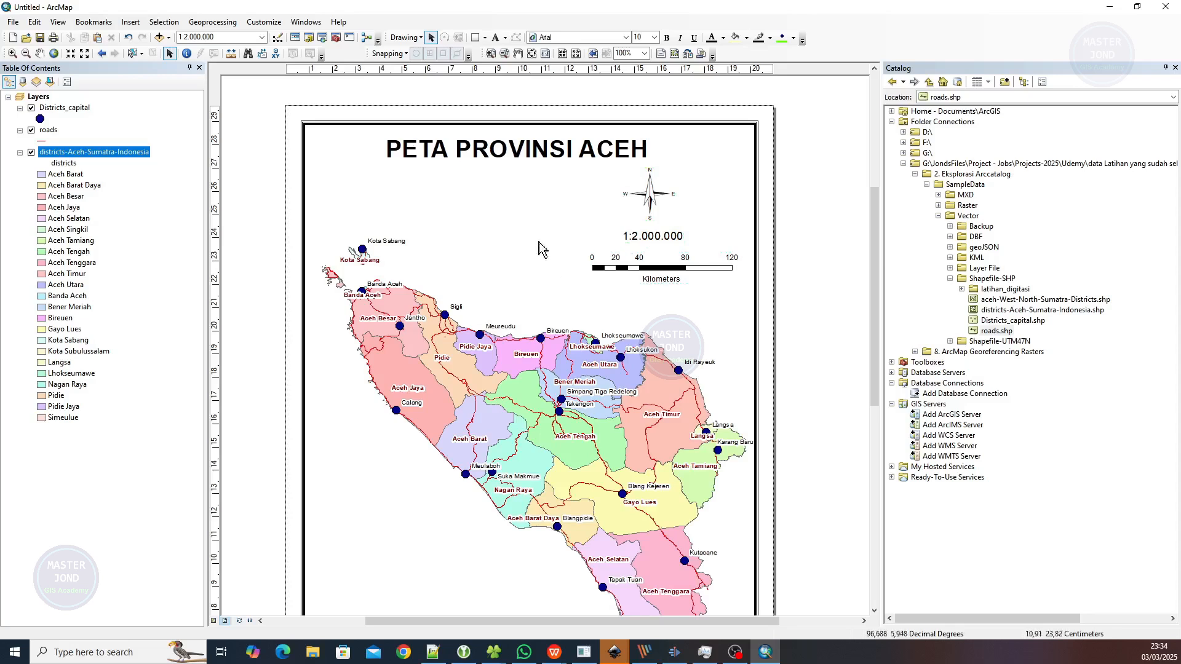
# Insert a legend of the capitals, roads and districts layers with the default wizard settings and place it in the frame's lower-left corner
pyautogui.scroll(-4, 455, 304)
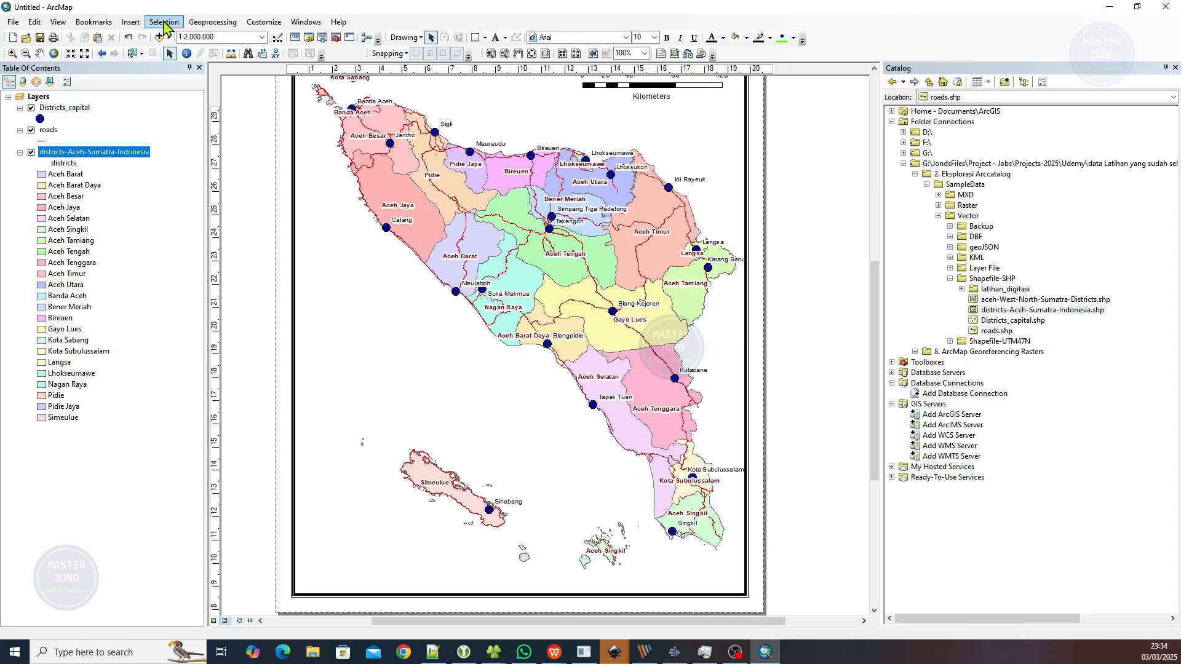
pyautogui.click(130, 22)
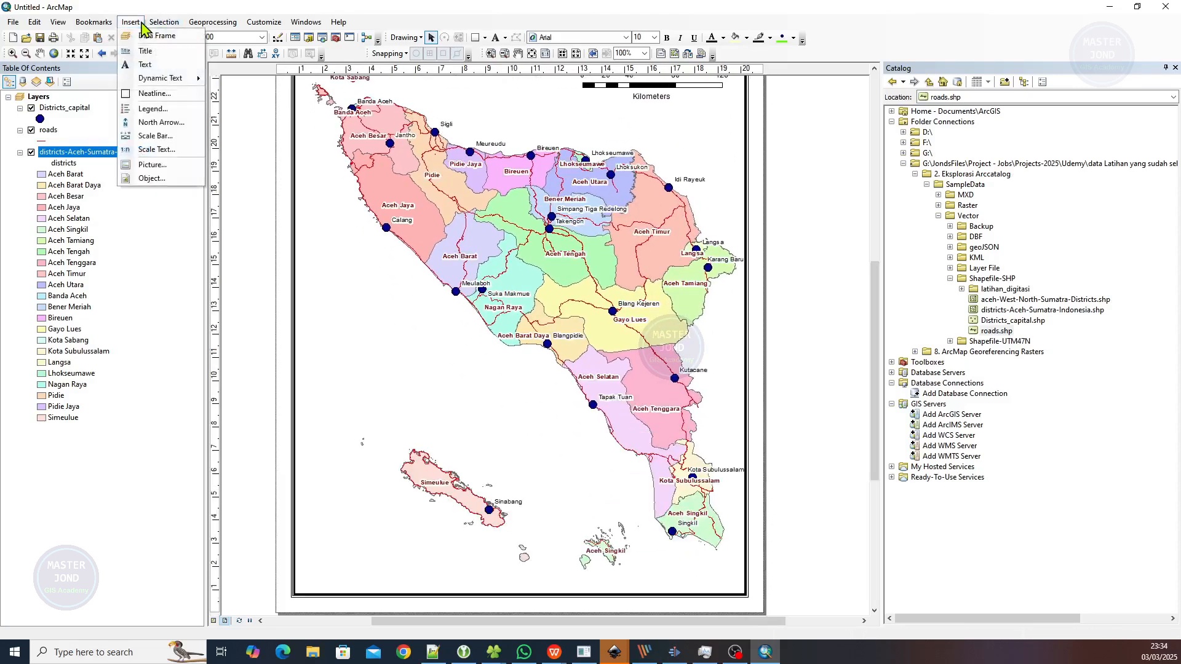
pyautogui.click(135, 110)
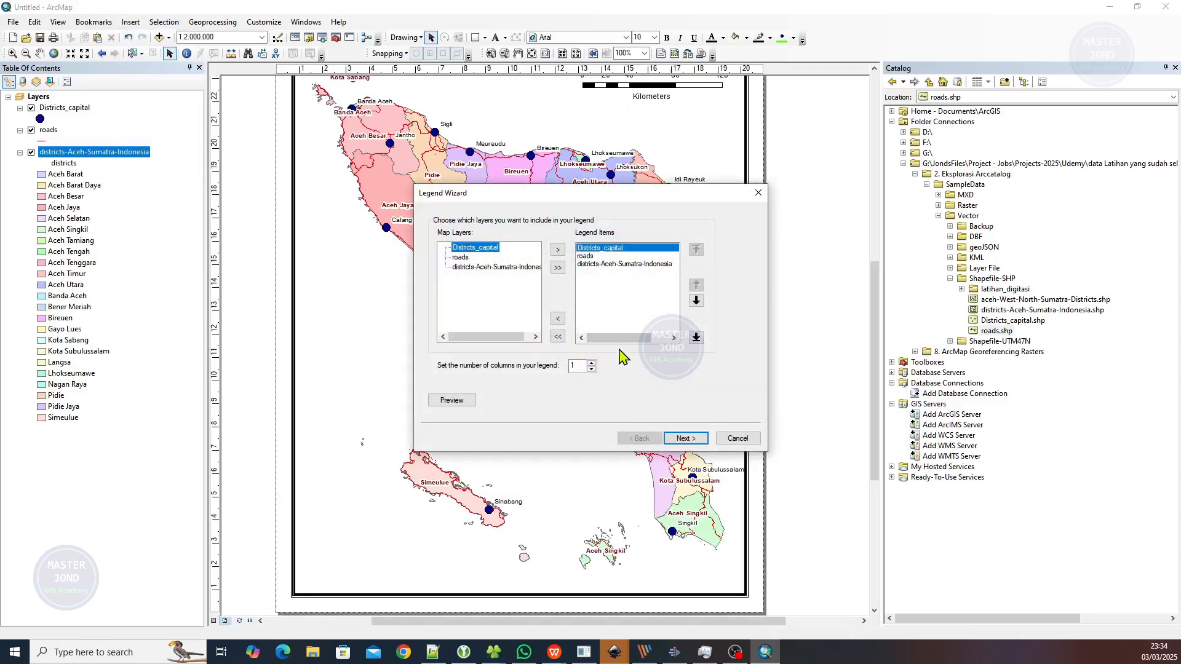
pyautogui.click(688, 439)
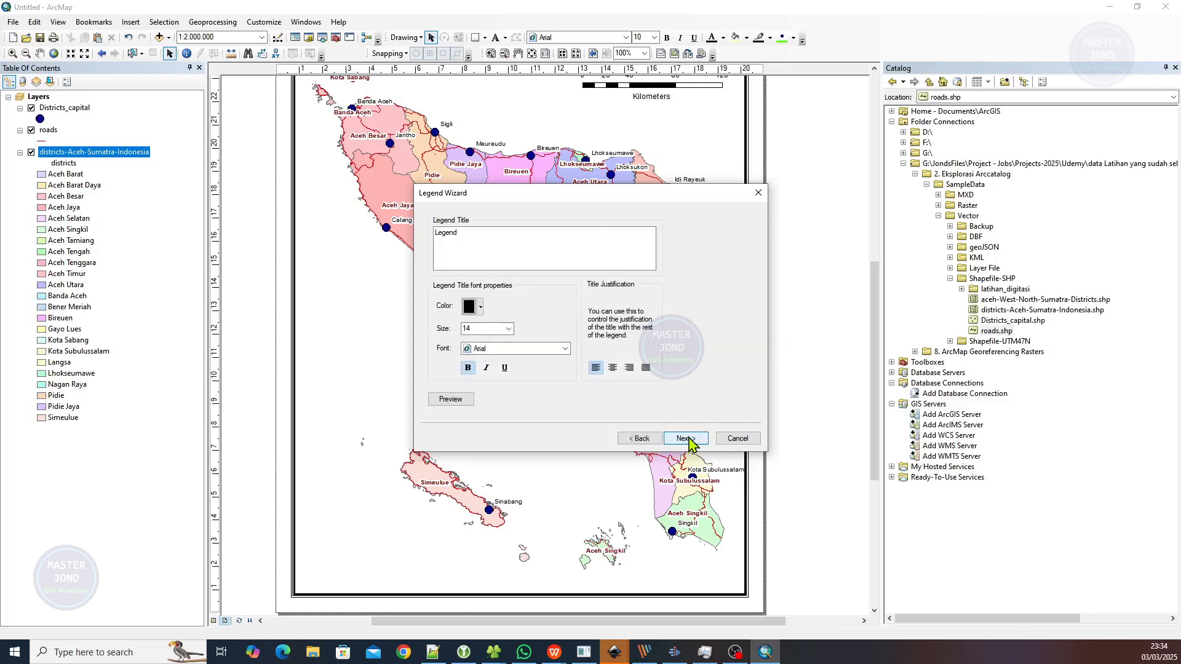
pyautogui.click(687, 438)
pyautogui.click(687, 438)
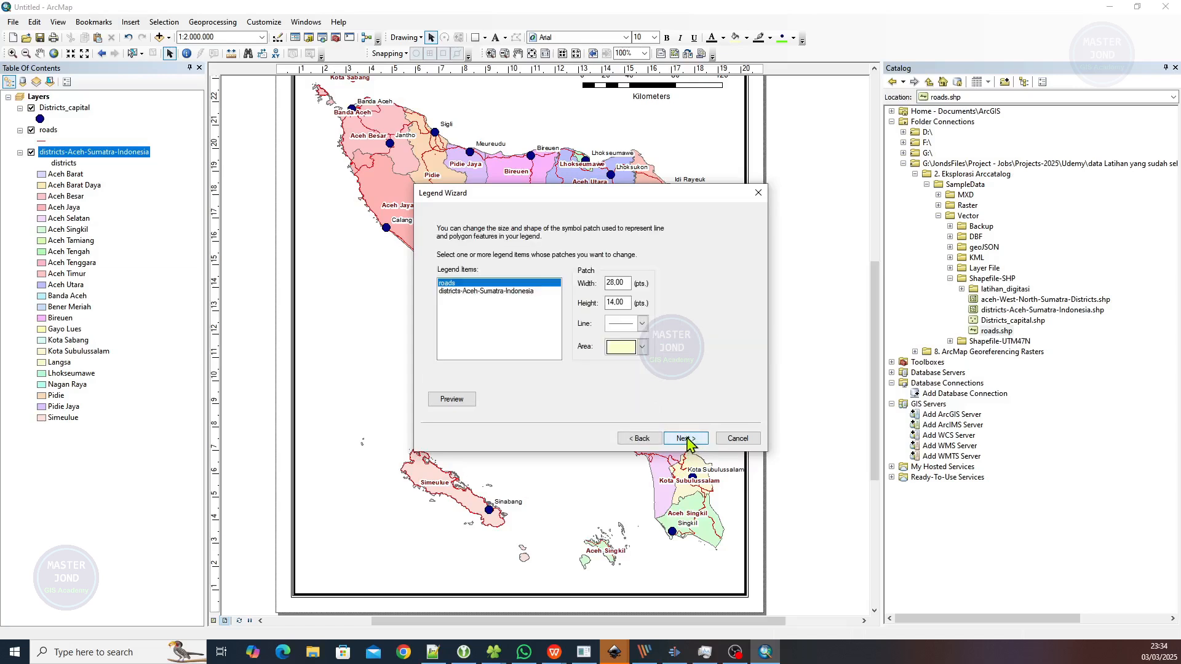
pyautogui.click(687, 438)
pyautogui.click(686, 438)
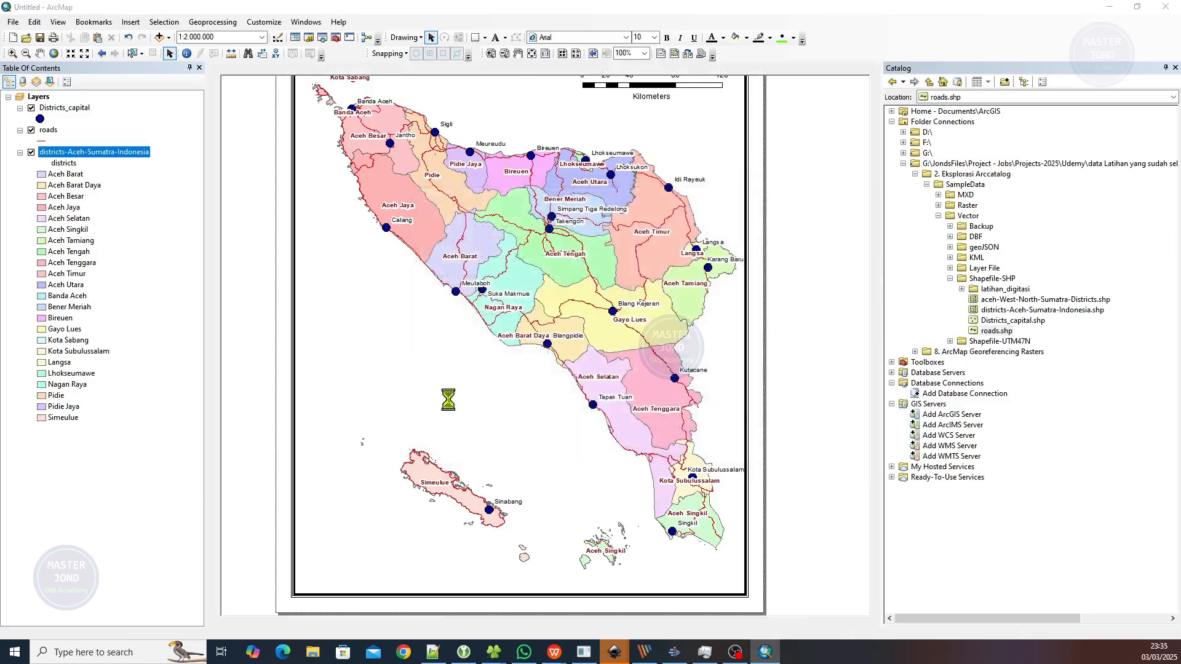
pyautogui.moveTo(492, 191); pyautogui.dragTo(328, 361)
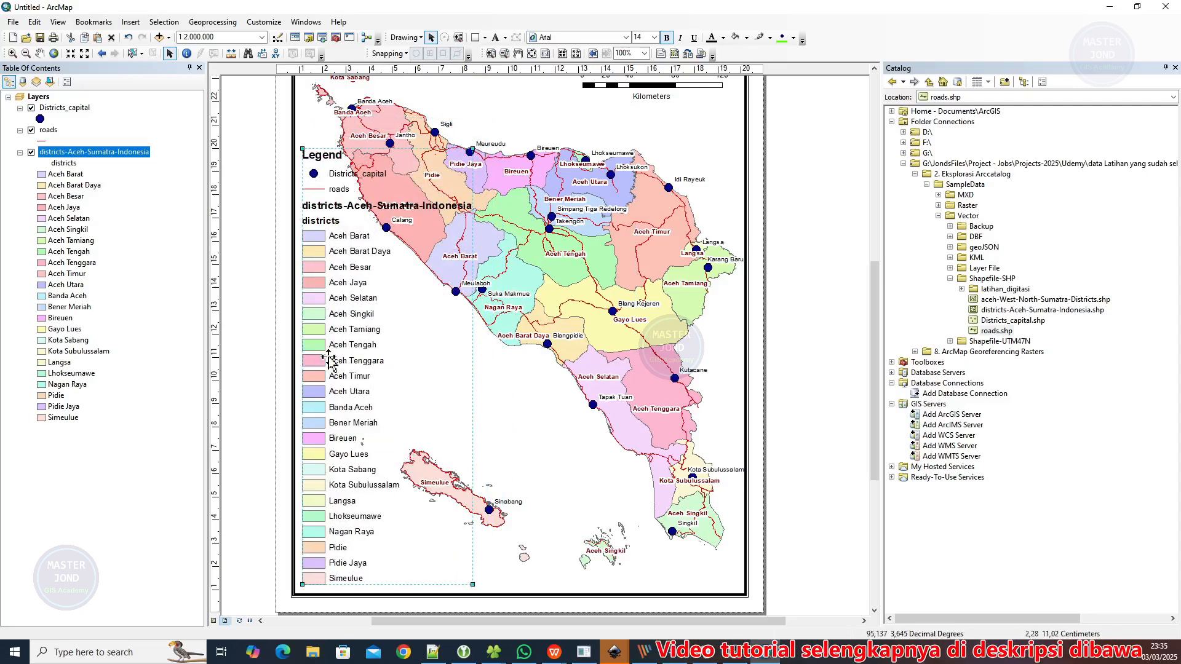
# Hide the layer name of the districts-Aceh-Sumatra-Indonesia item in the legend
pyautogui.rightClick(348, 268)
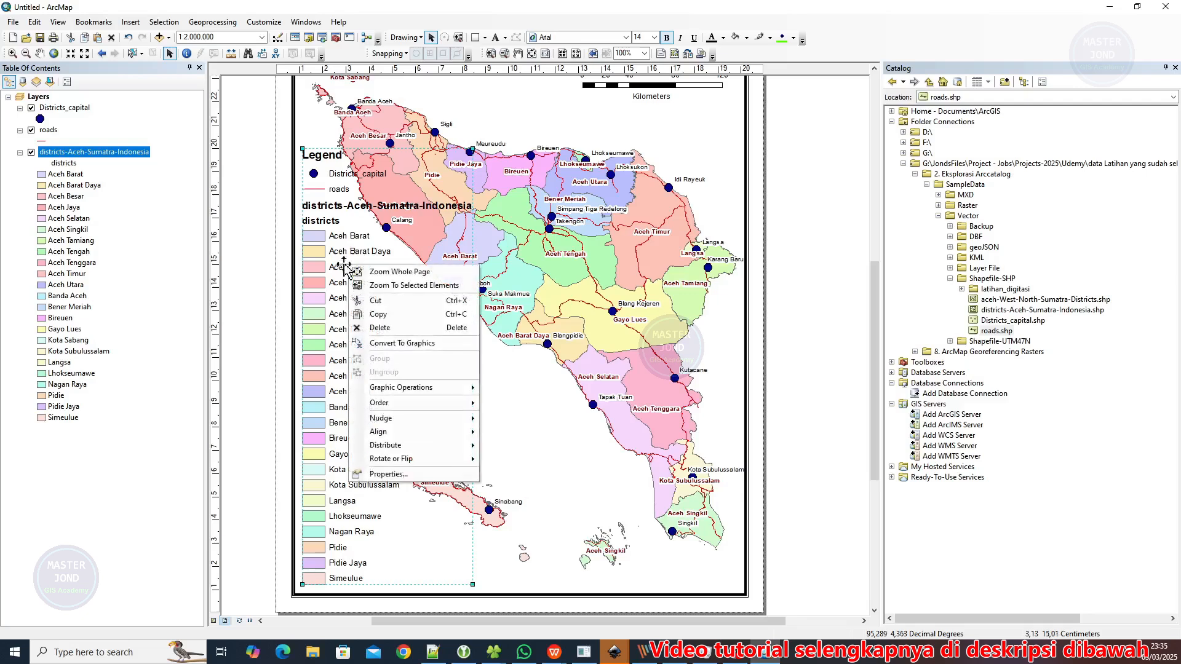
pyautogui.click(250, 270)
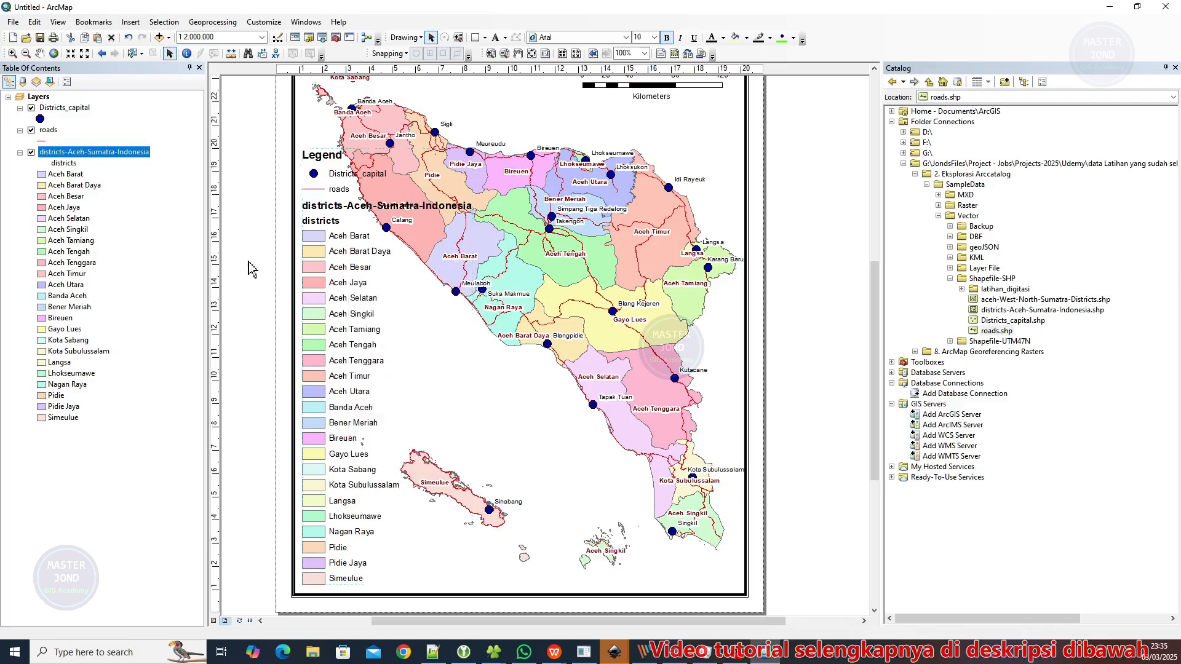
pyautogui.rightClick(318, 271)
pyautogui.click(364, 480)
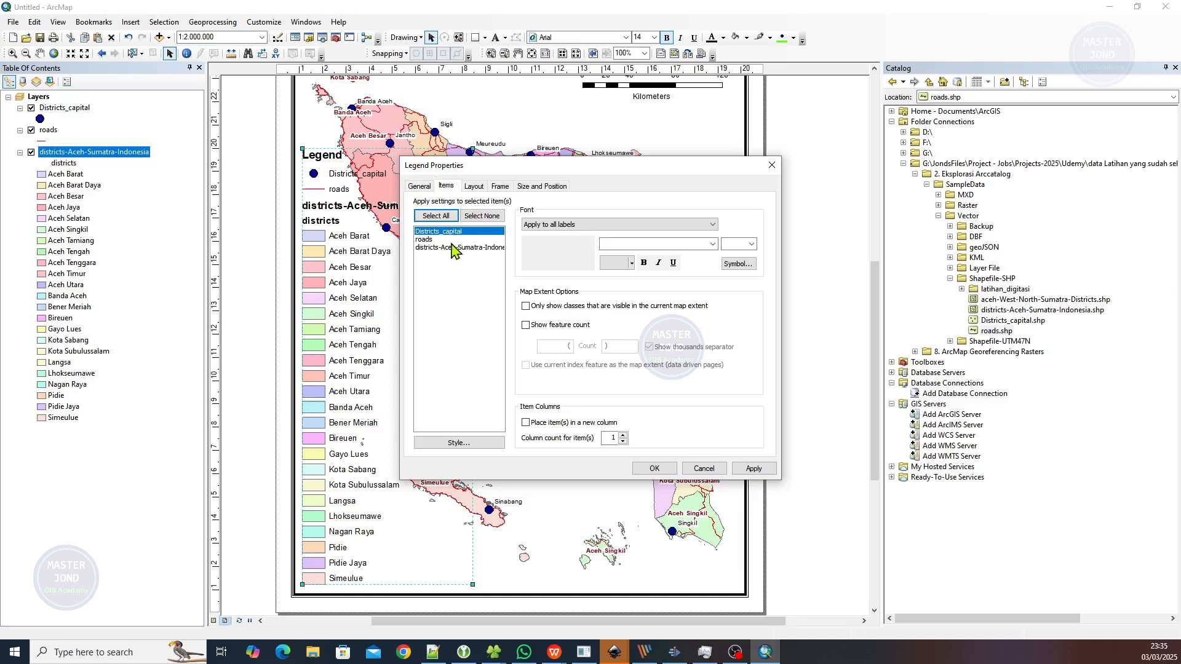
pyautogui.click(451, 248)
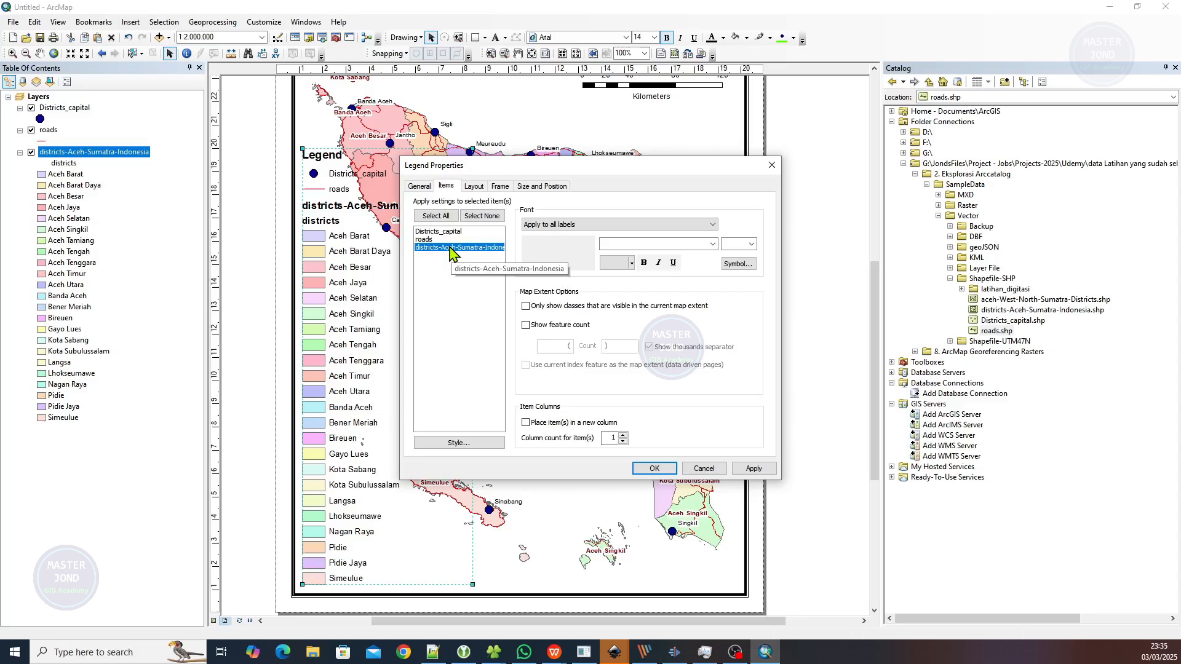
pyautogui.doubleClick(451, 248)
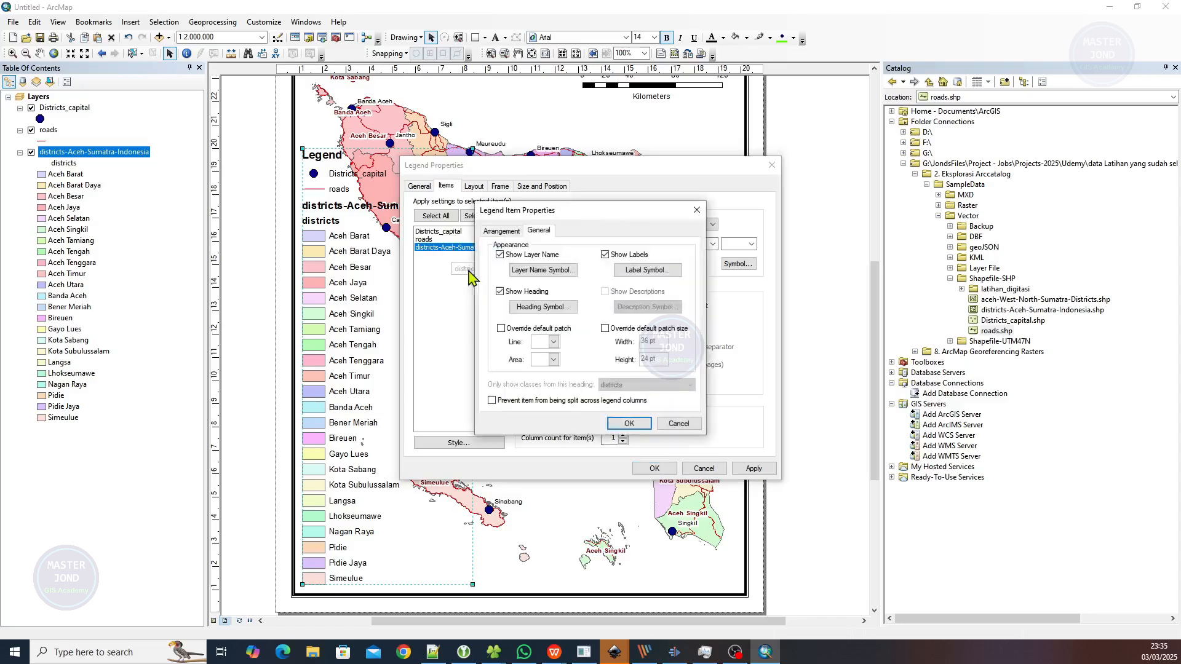
pyautogui.click(516, 263)
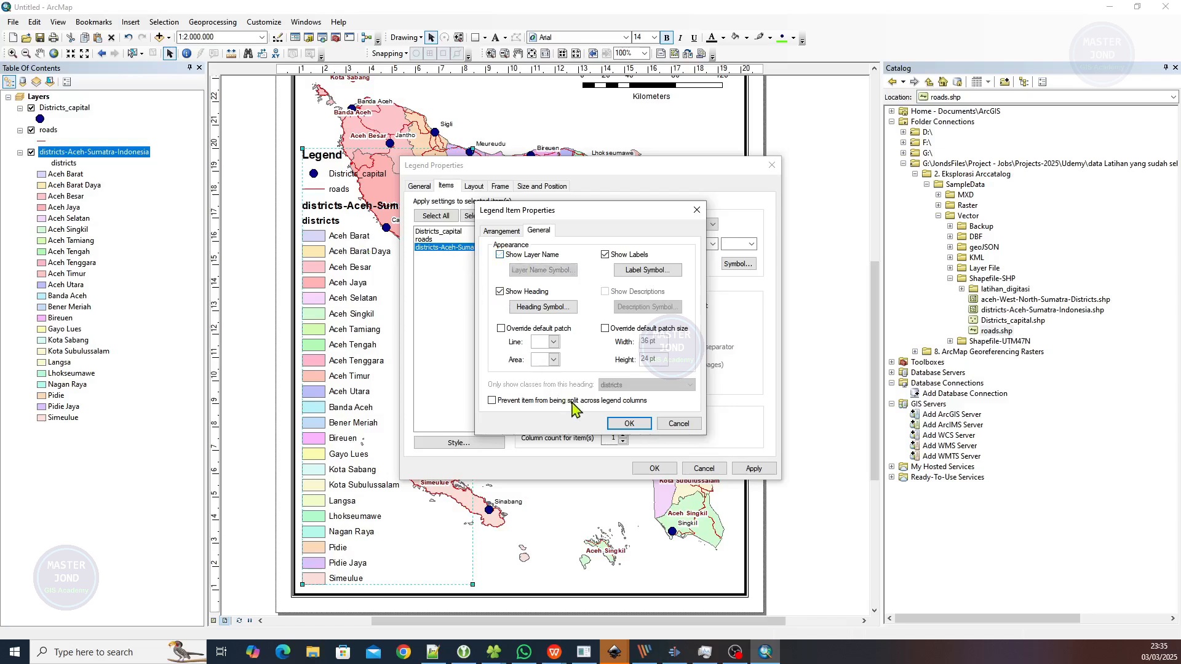
pyautogui.click(627, 424)
pyautogui.click(755, 469)
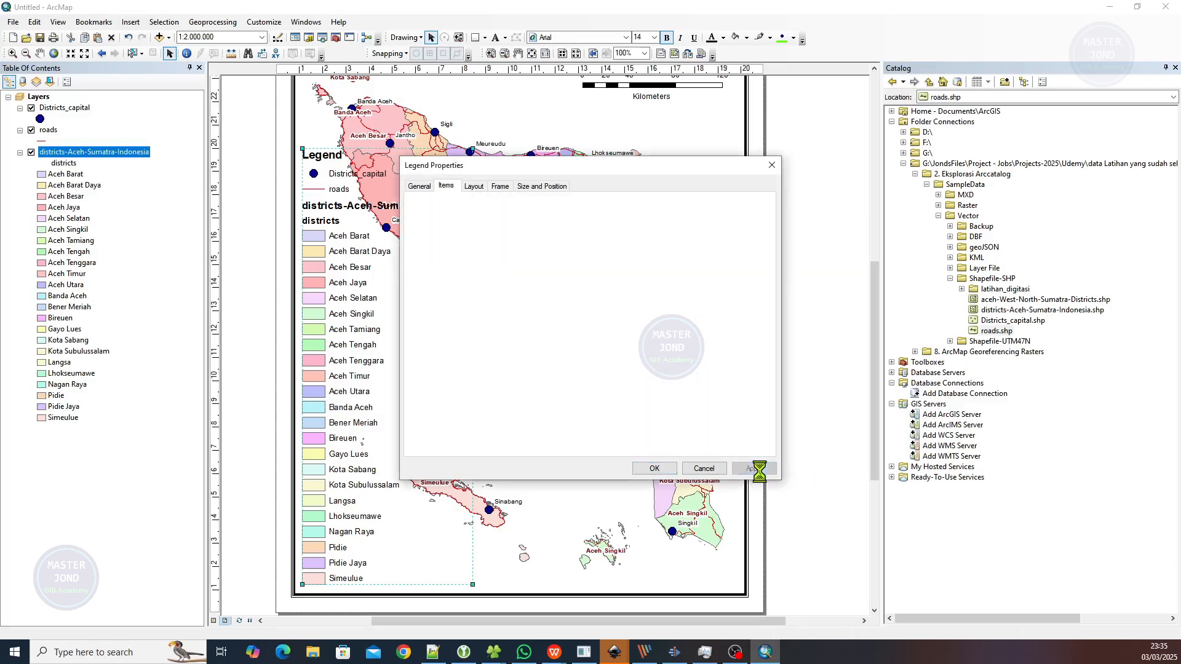
pyautogui.click(643, 467)
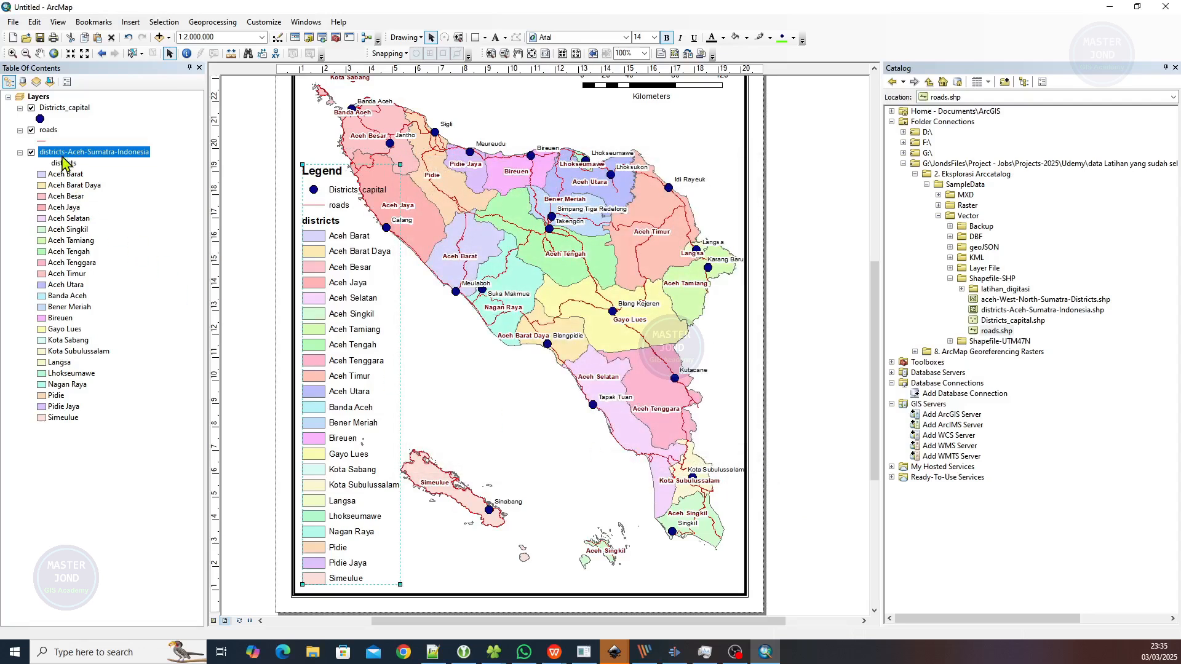
# Rename the Districts_capital layer as Ibukota Kabupaten and the roads layer as Jalan
pyautogui.click(67, 109)
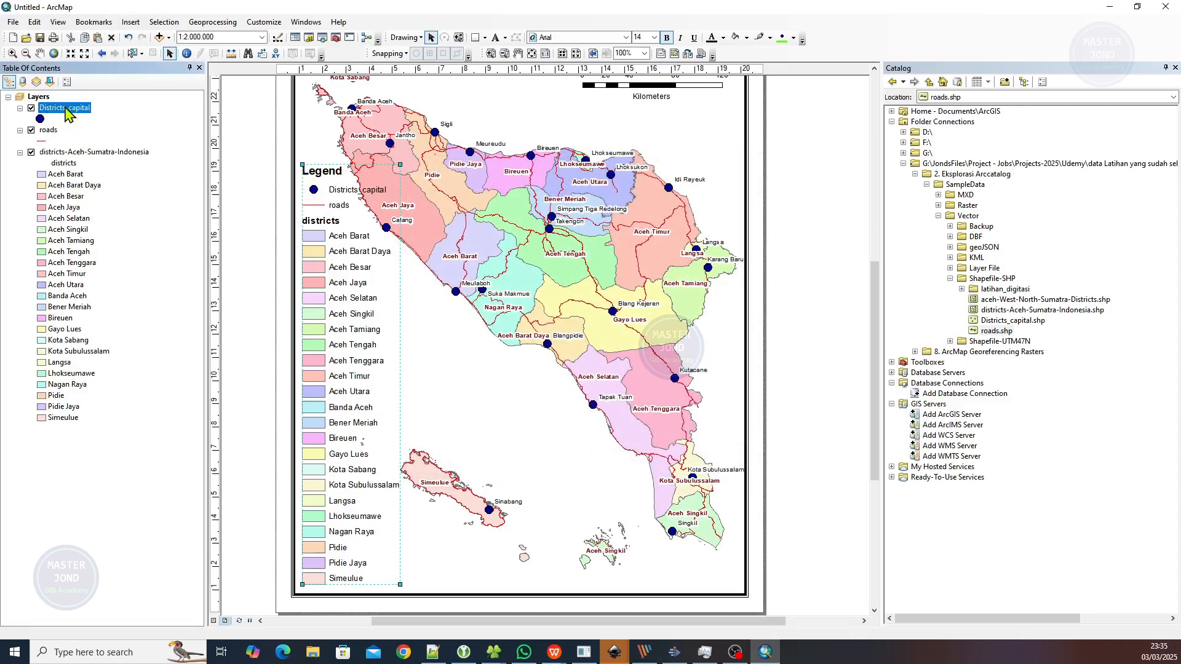
pyautogui.click(65, 108)
pyautogui.write('lb')
pyautogui.write('ukota Kabupaten')
pyautogui.press('Return')
pyautogui.click(44, 131)
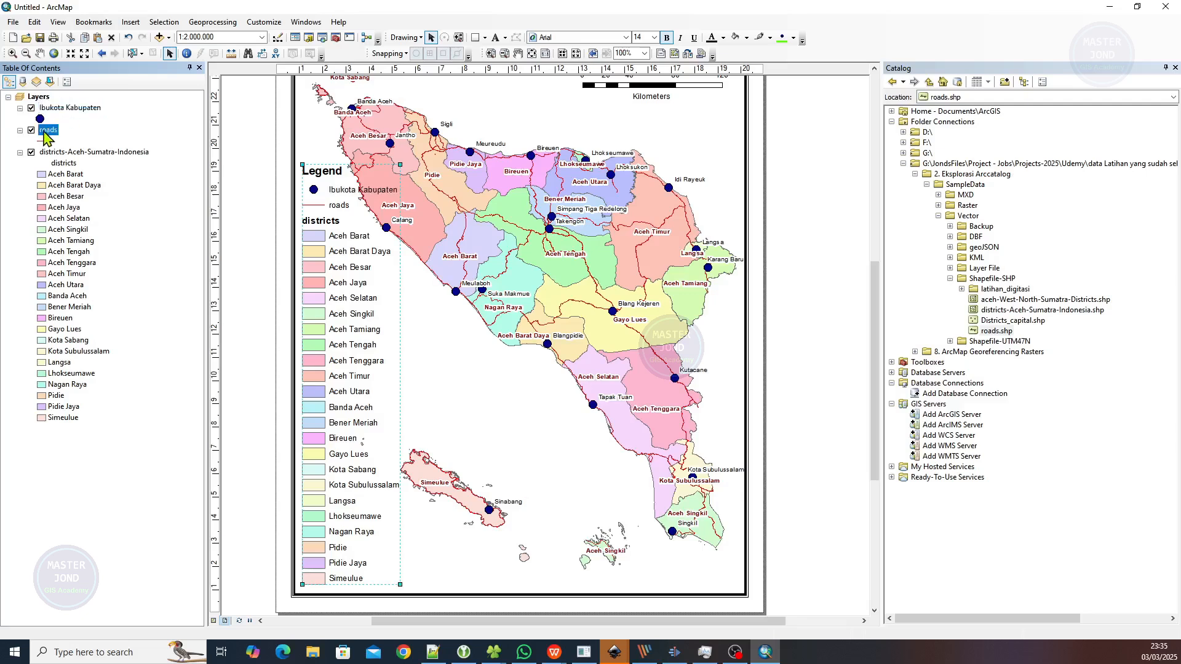
pyautogui.click(44, 132)
pyautogui.press('Return')
# Rename the districts heading of the districts layer as Kabupaten
pyautogui.click(69, 164)
pyautogui.click(70, 163)
pyautogui.write('Kb')
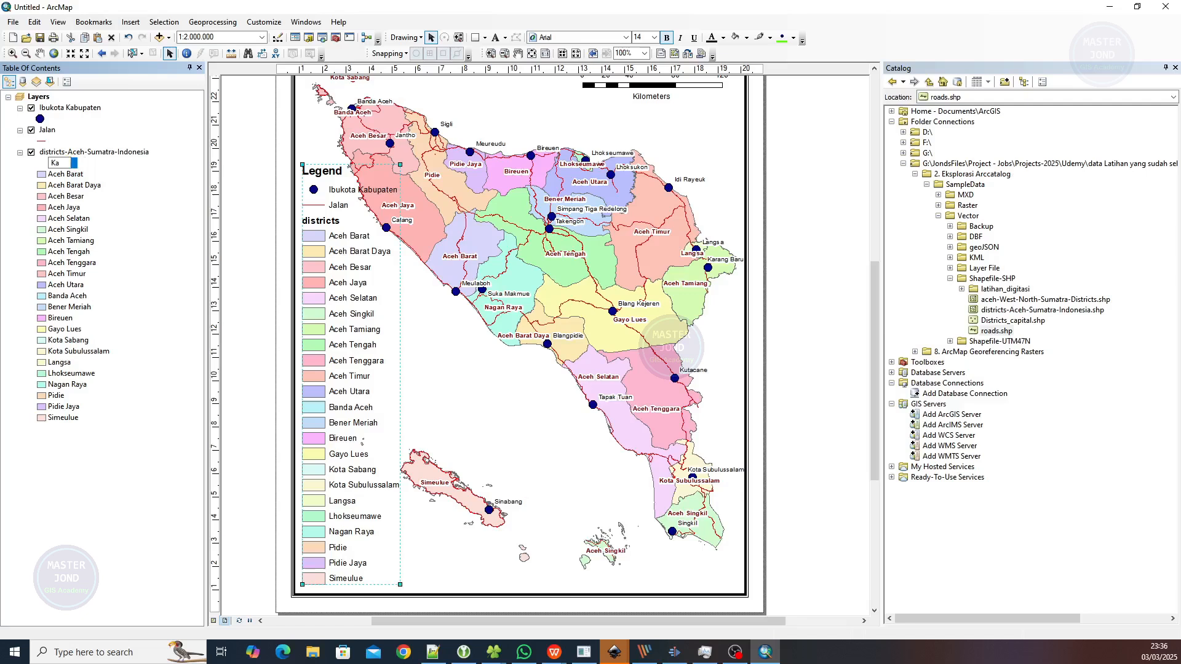
pyautogui.write('bupaten')
pyautogui.press('Return')
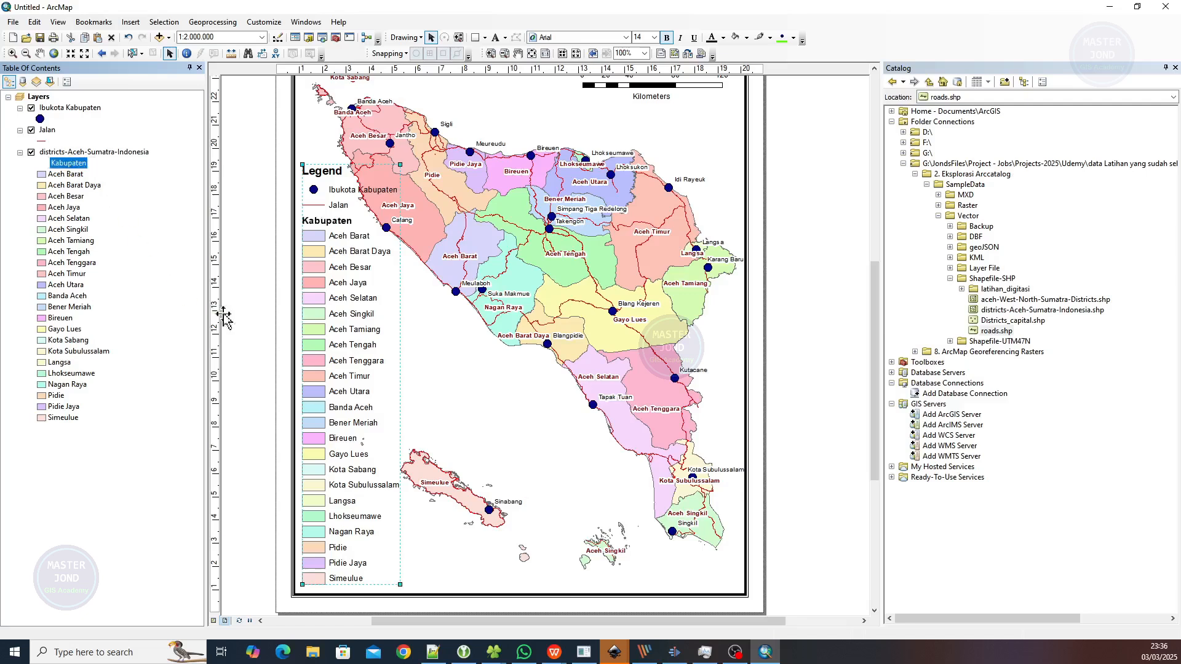
# Give the legend a 0.5 Point border with X and Y gaps of 2 pts
pyautogui.rightClick(333, 308)
pyautogui.click(391, 520)
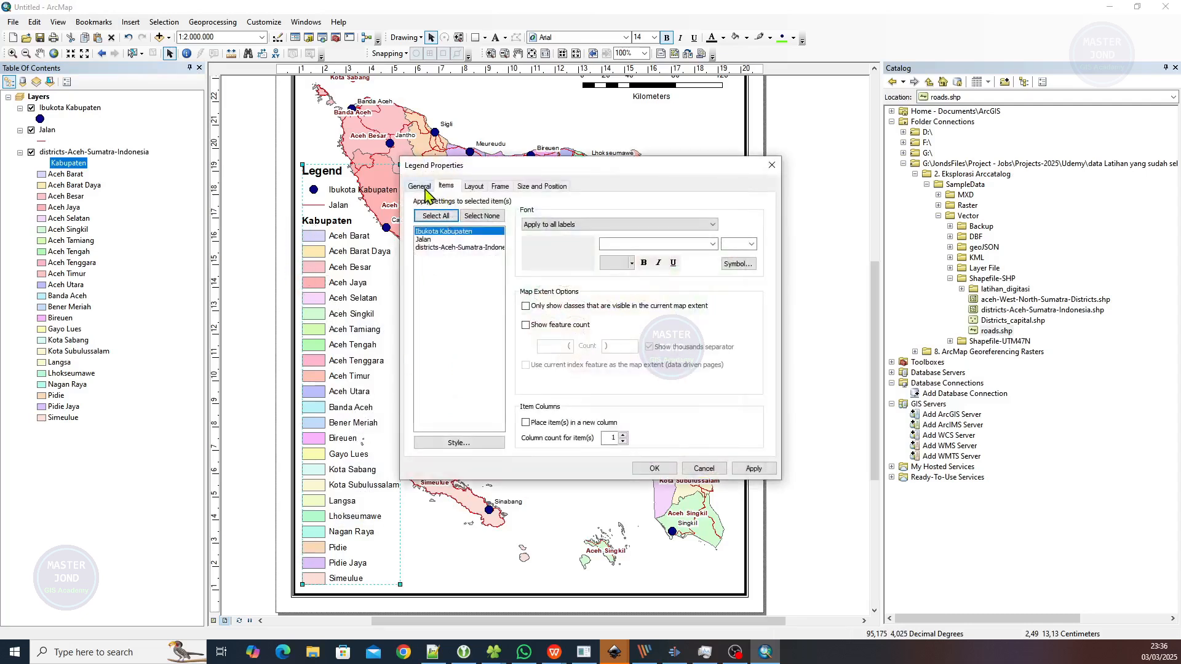
pyautogui.click(474, 188)
pyautogui.click(501, 187)
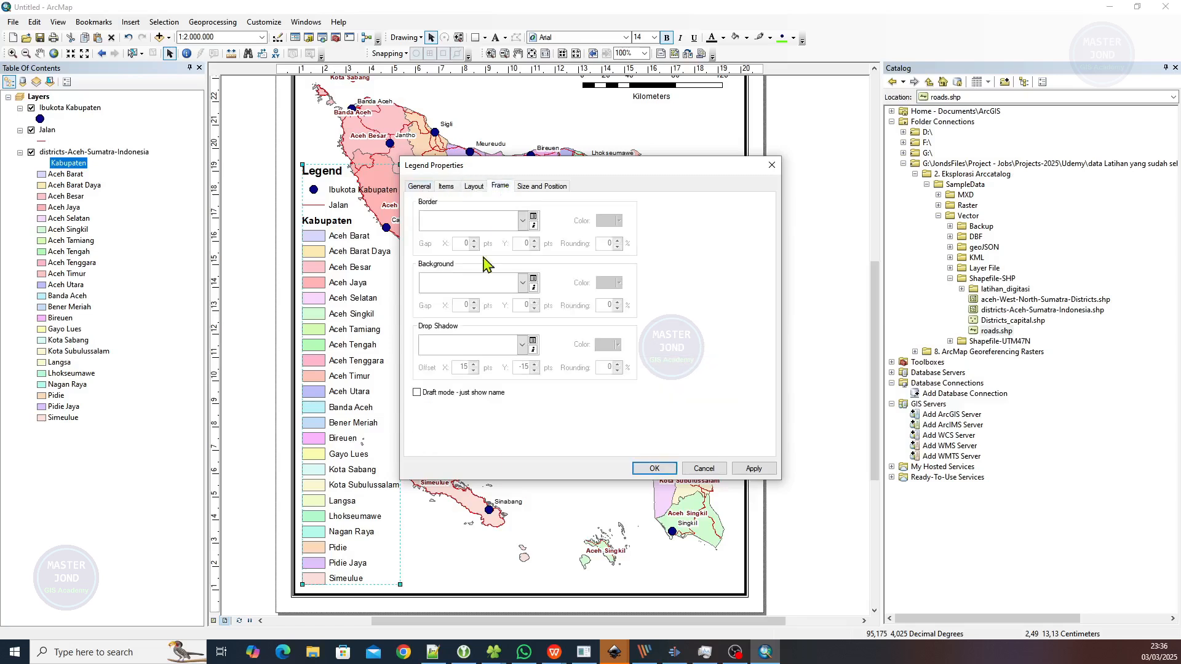
pyautogui.click(520, 222)
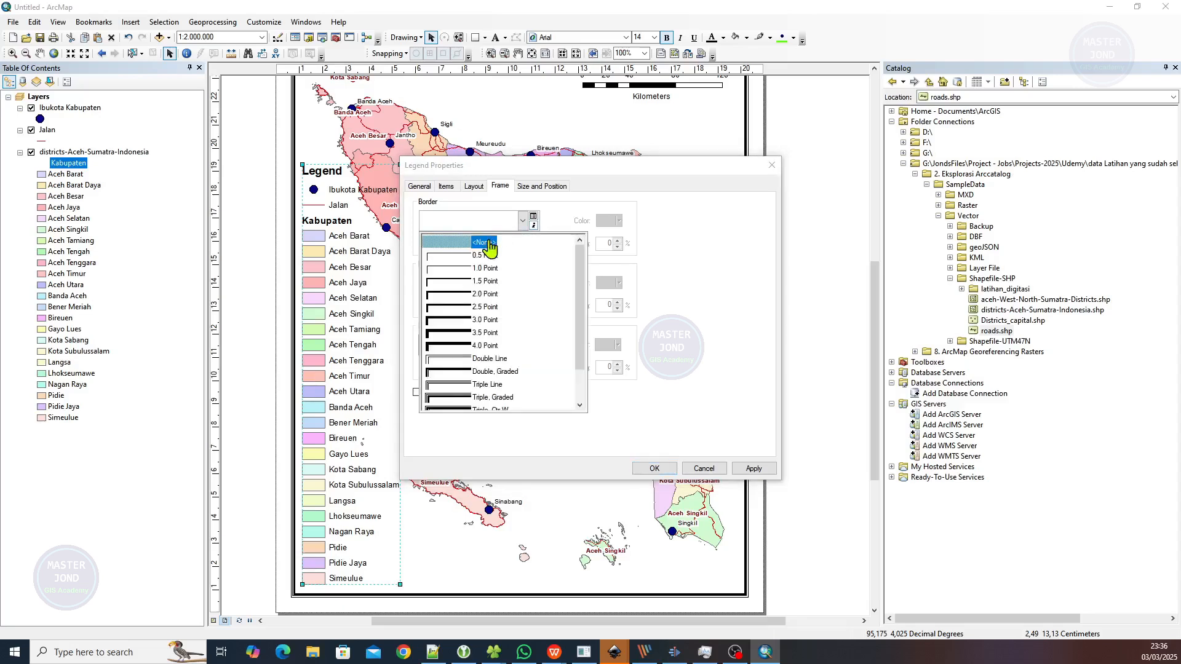
pyautogui.click(474, 253)
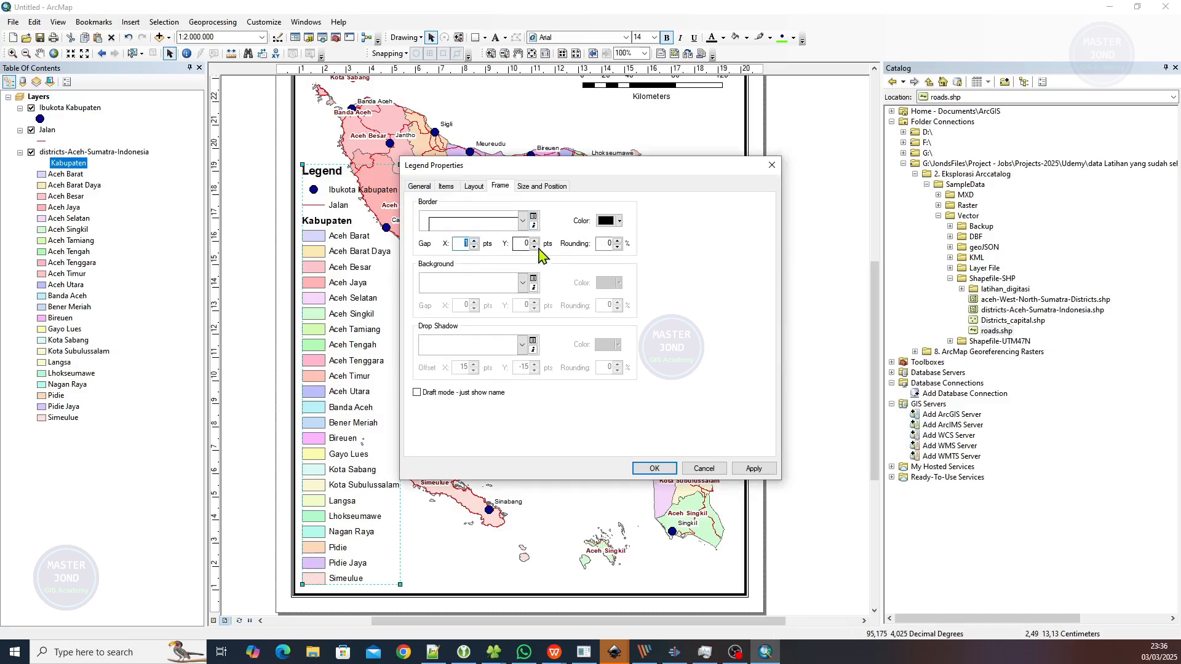
pyautogui.click(749, 469)
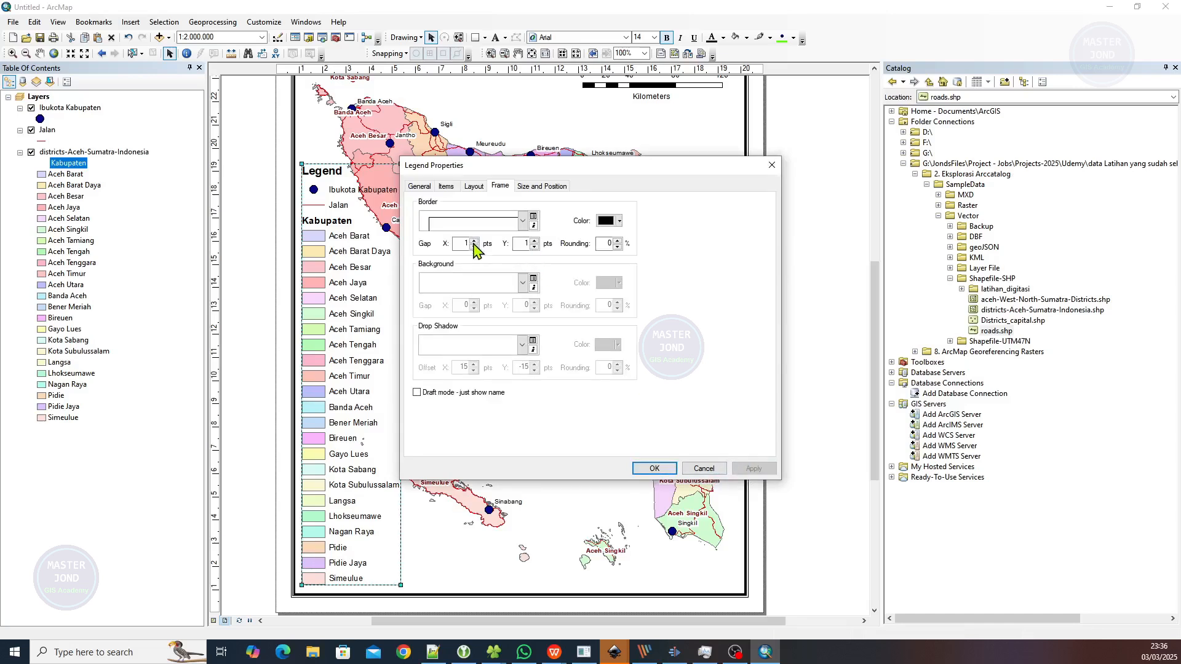
pyautogui.click(534, 240)
pyautogui.click(751, 470)
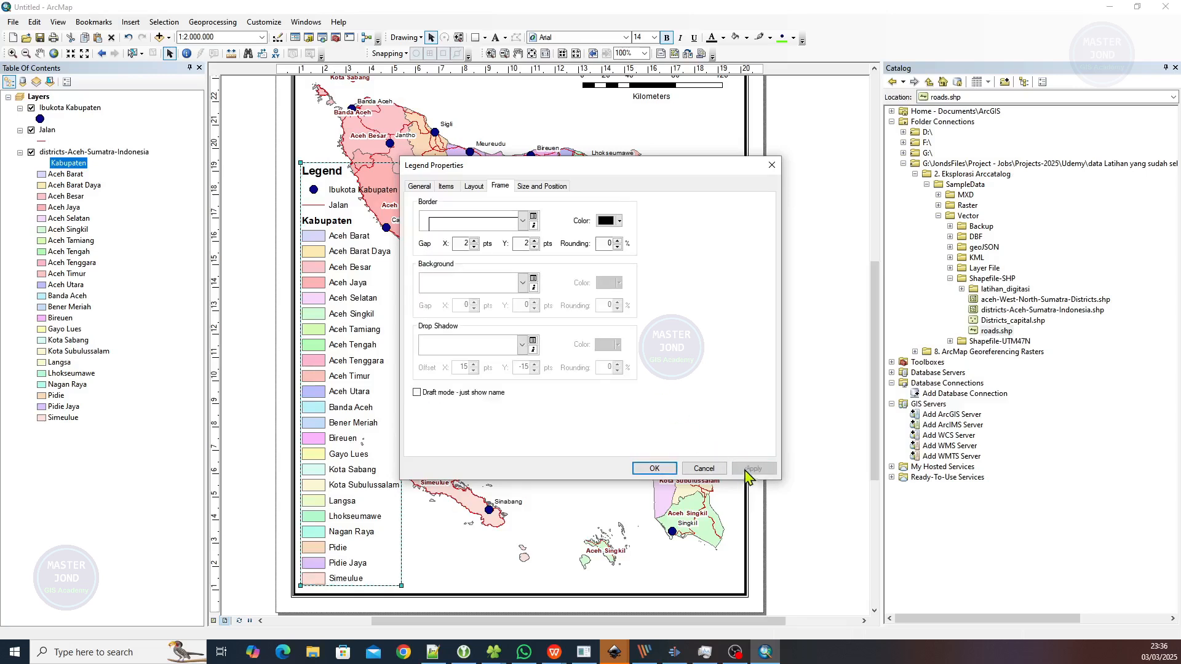
# Give the legend a White background with X and Y gaps of 2 pts
pyautogui.click(485, 287)
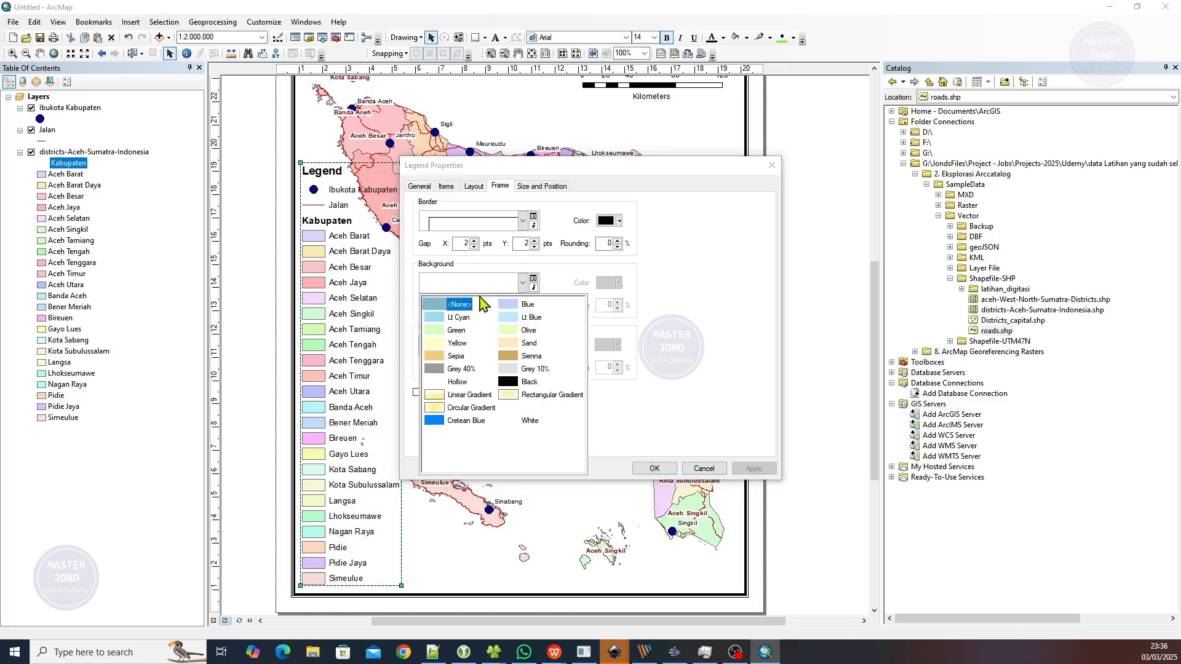
pyautogui.click(529, 421)
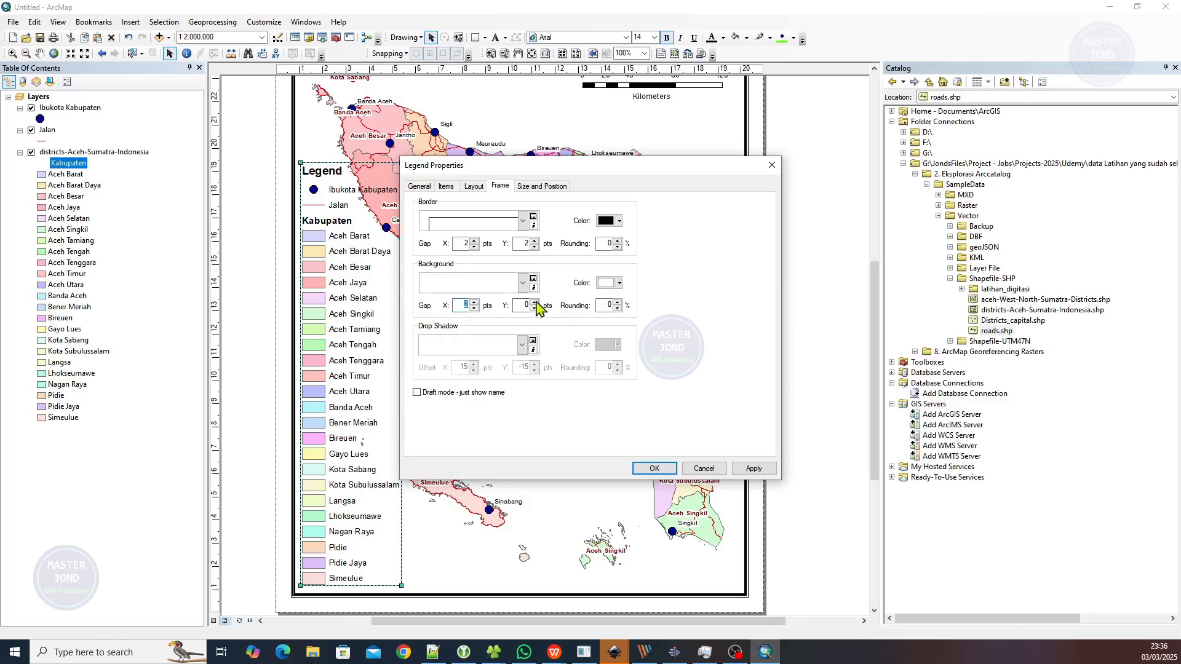
pyautogui.click(753, 469)
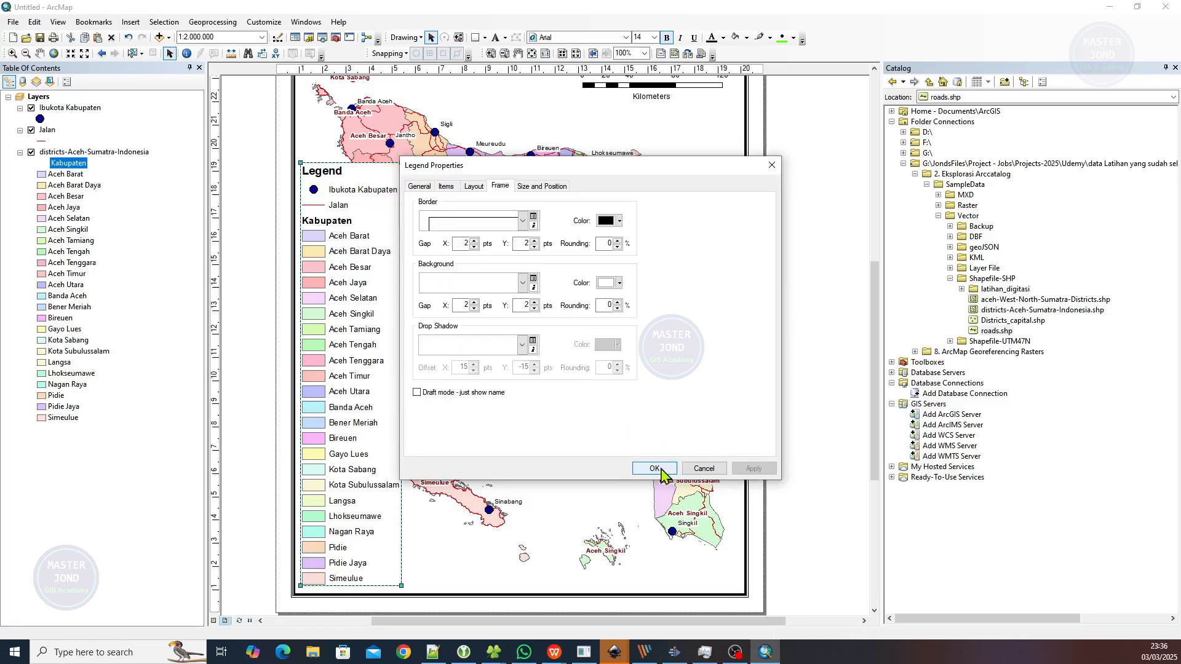
pyautogui.click(654, 469)
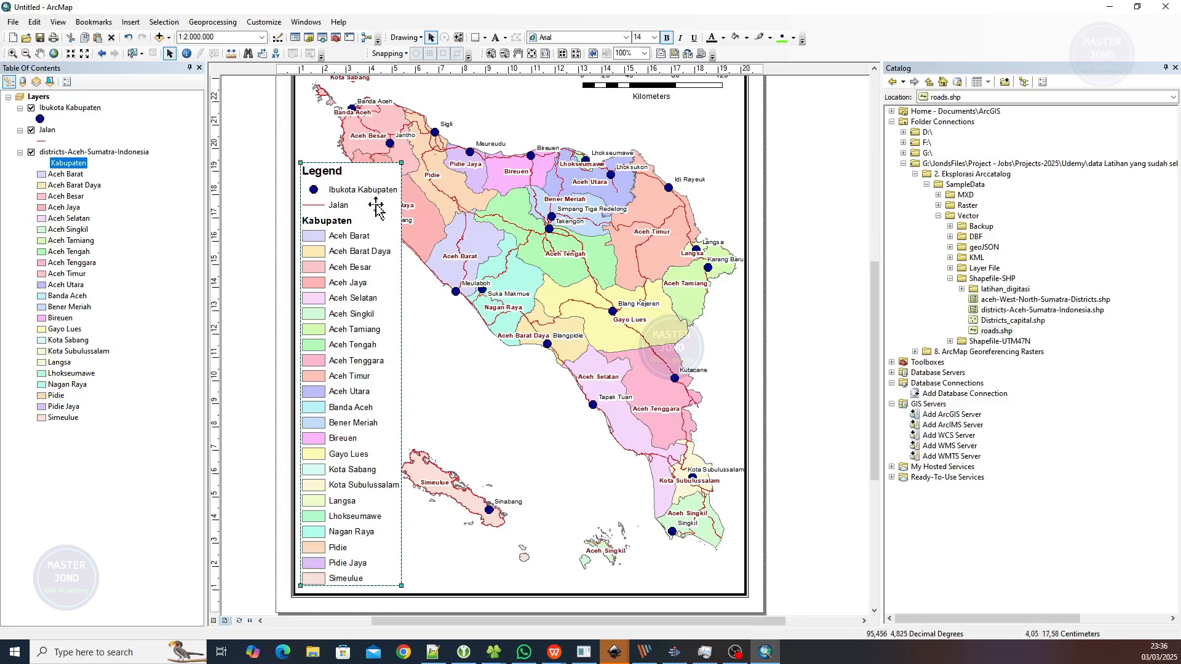
# Shift the Aceh map upward inside the data frame to uncover more of the coast beside the legend
pyautogui.moveTo(504, 246); pyautogui.dragTo(489, 346)
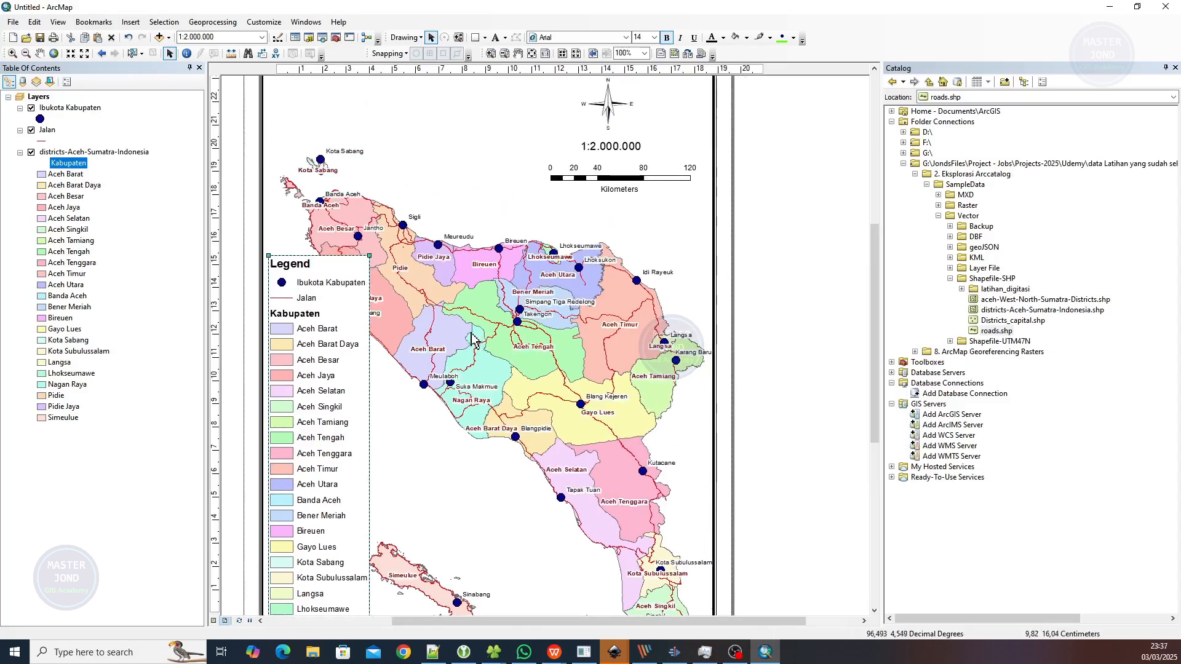
pyautogui.moveTo(485, 295); pyautogui.dragTo(495, 318)
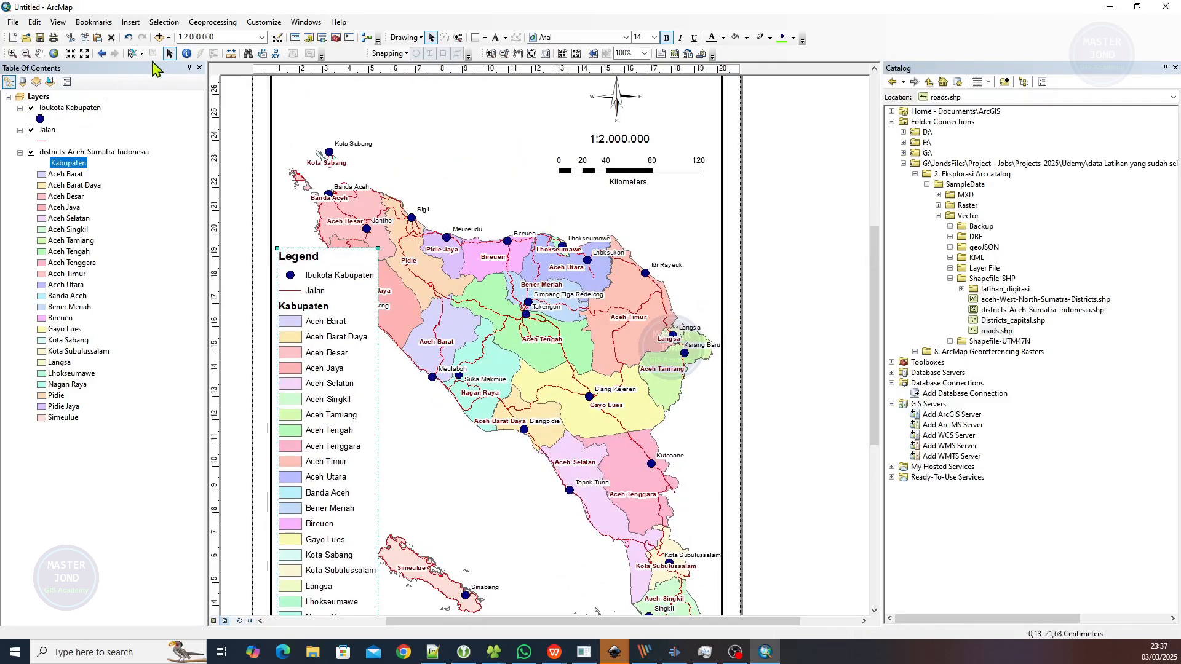
pyautogui.click(40, 54)
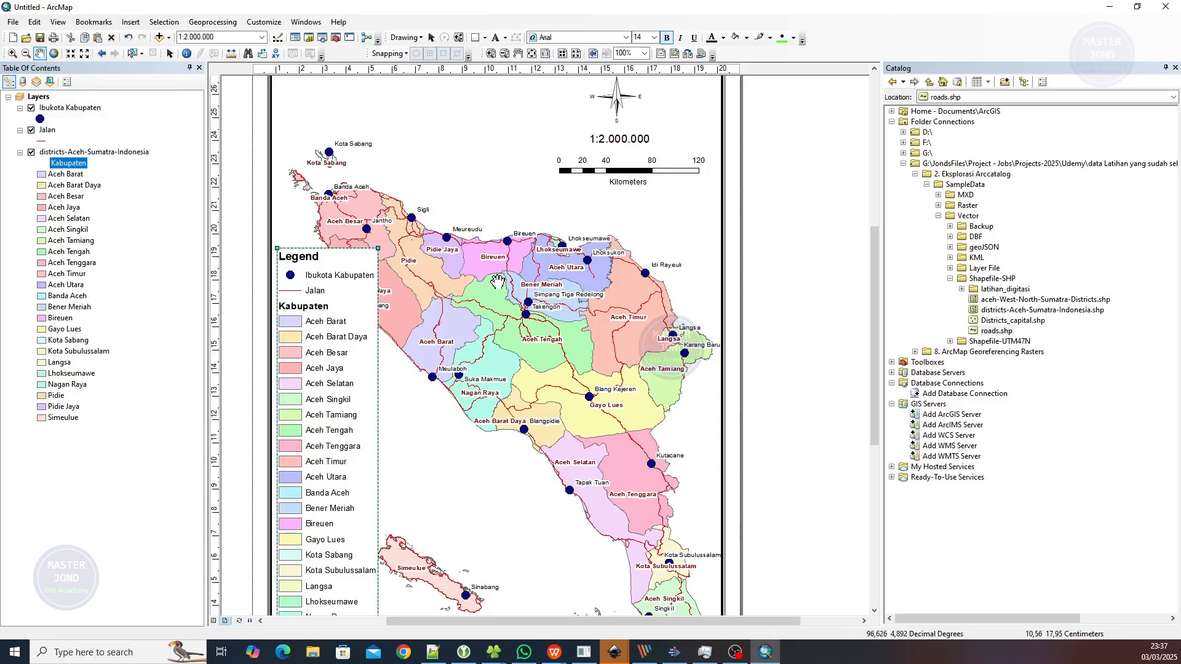
pyautogui.moveTo(497, 301); pyautogui.dragTo(497, 224)
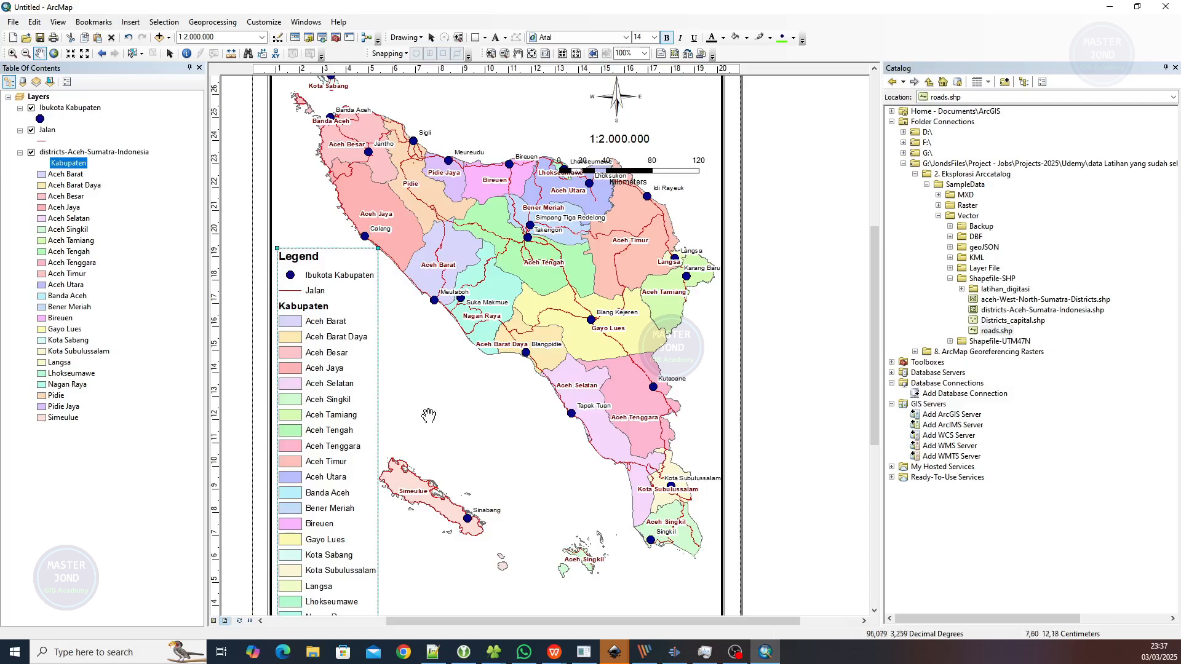
pyautogui.moveTo(879, 237); pyautogui.dragTo(879, 205)
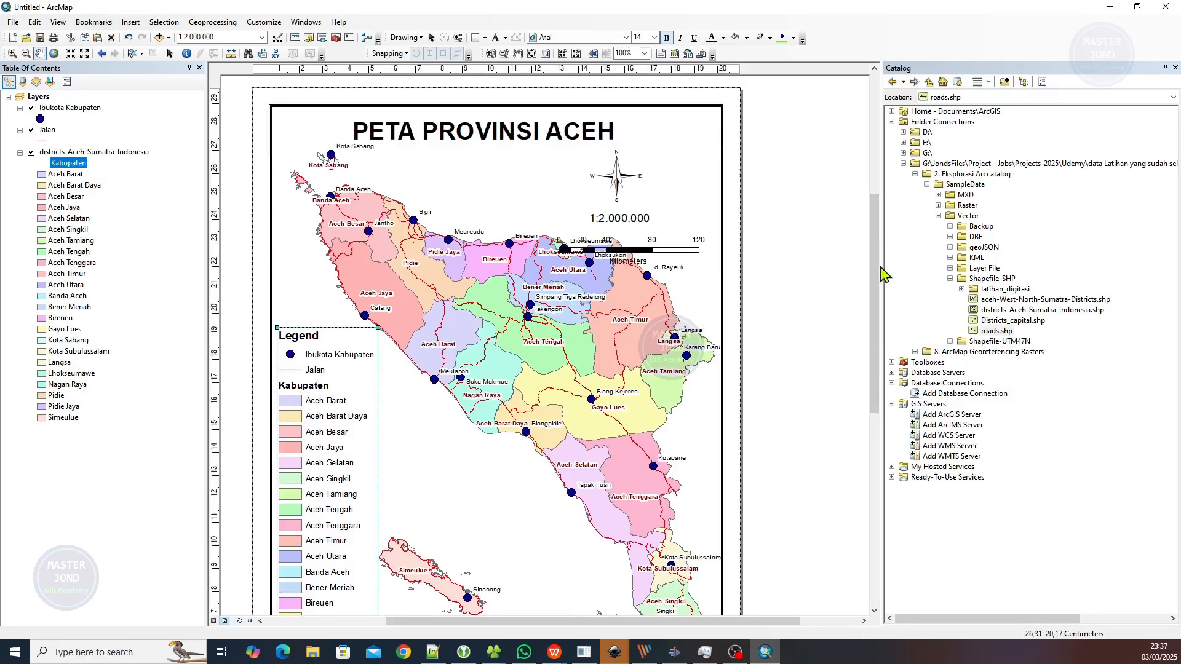
pyautogui.moveTo(878, 271); pyautogui.dragTo(879, 318)
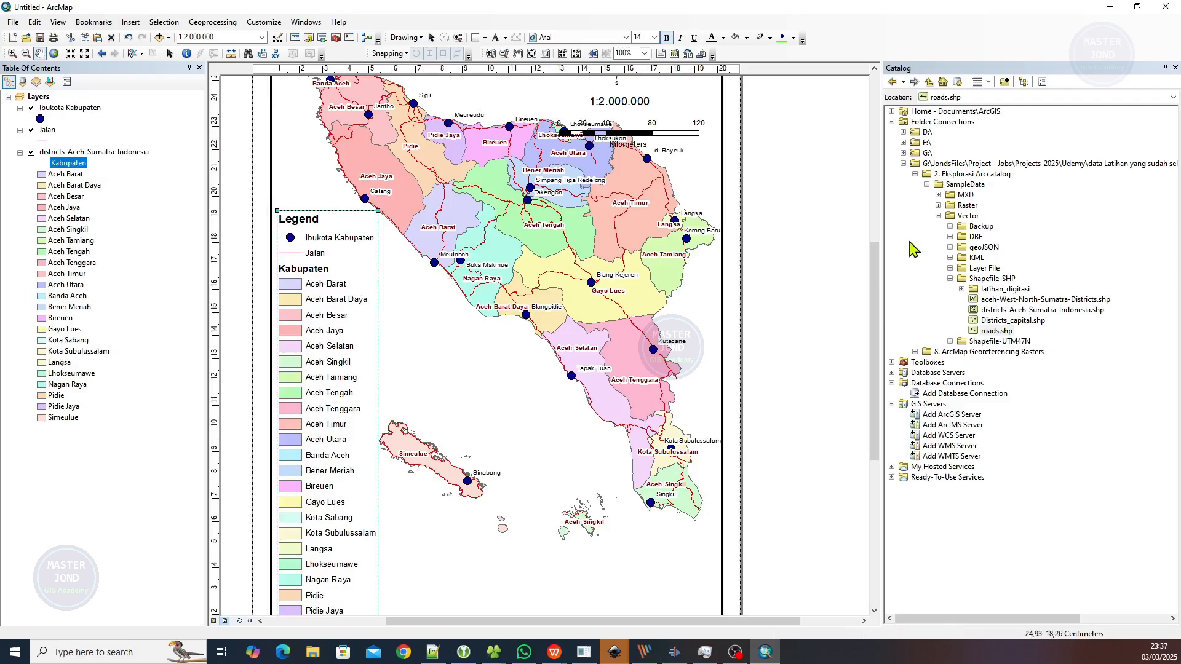
# Duplicate the legend by copy and paste, and place the copy outside the page to the left of the original
pyautogui.moveTo(875, 256); pyautogui.dragTo(879, 250)
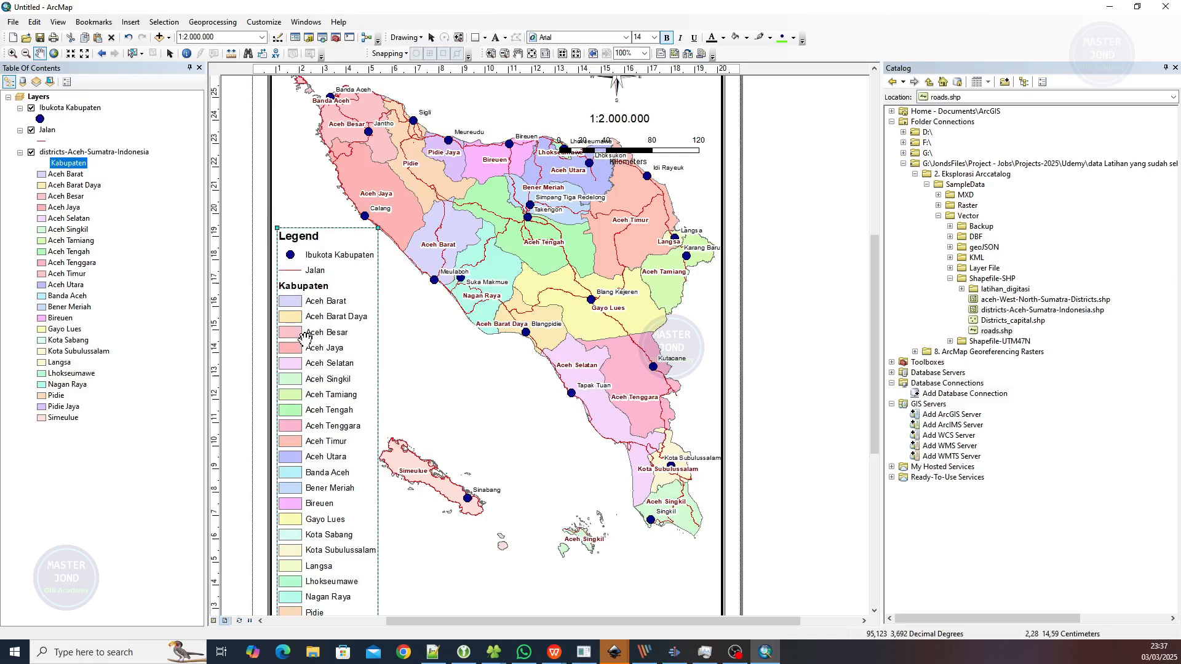
pyautogui.click(169, 52)
pyautogui.rightClick(324, 278)
pyautogui.click(374, 328)
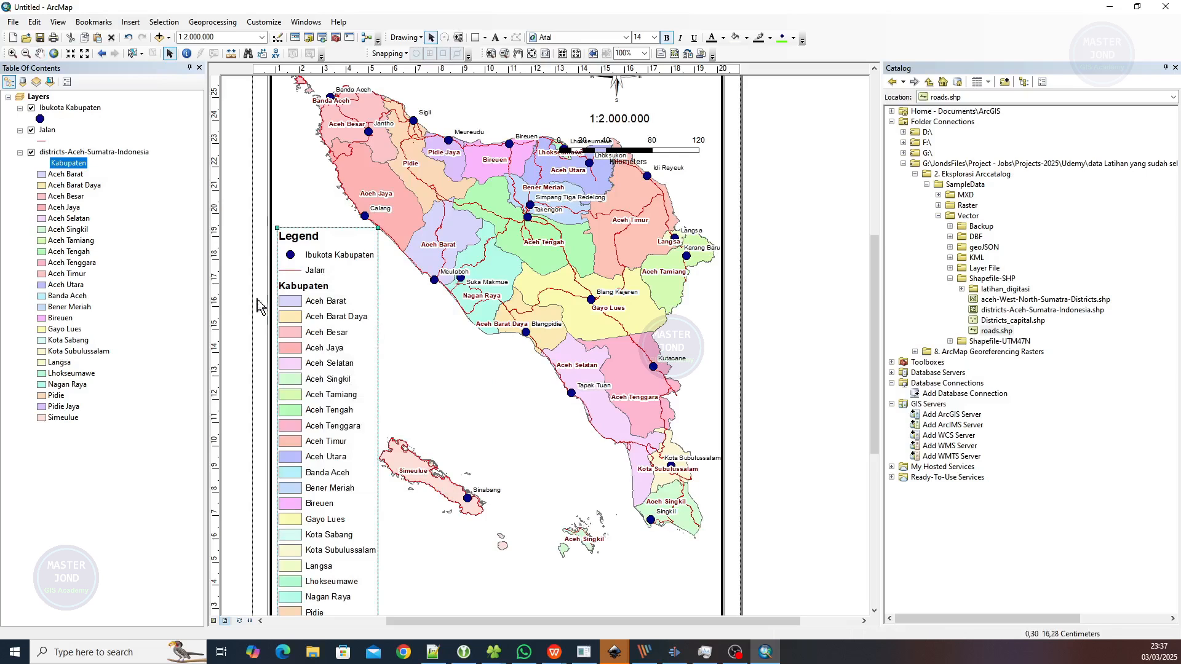
pyautogui.rightClick(245, 301)
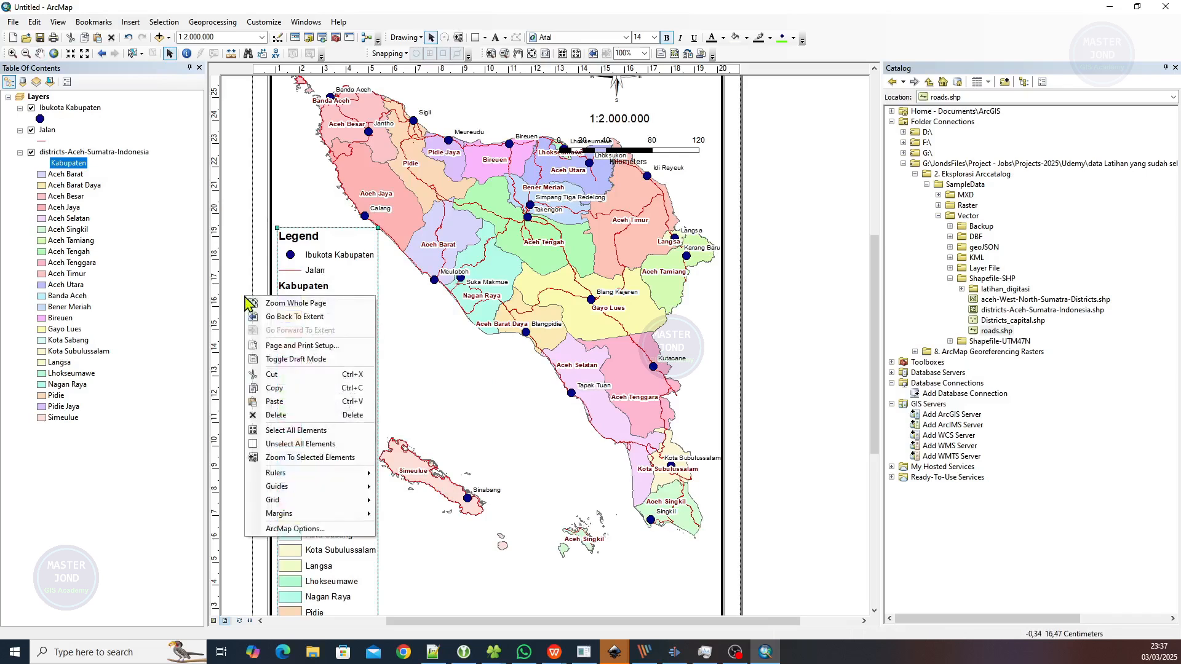
pyautogui.click(293, 402)
pyautogui.moveTo(313, 316); pyautogui.dragTo(361, 287)
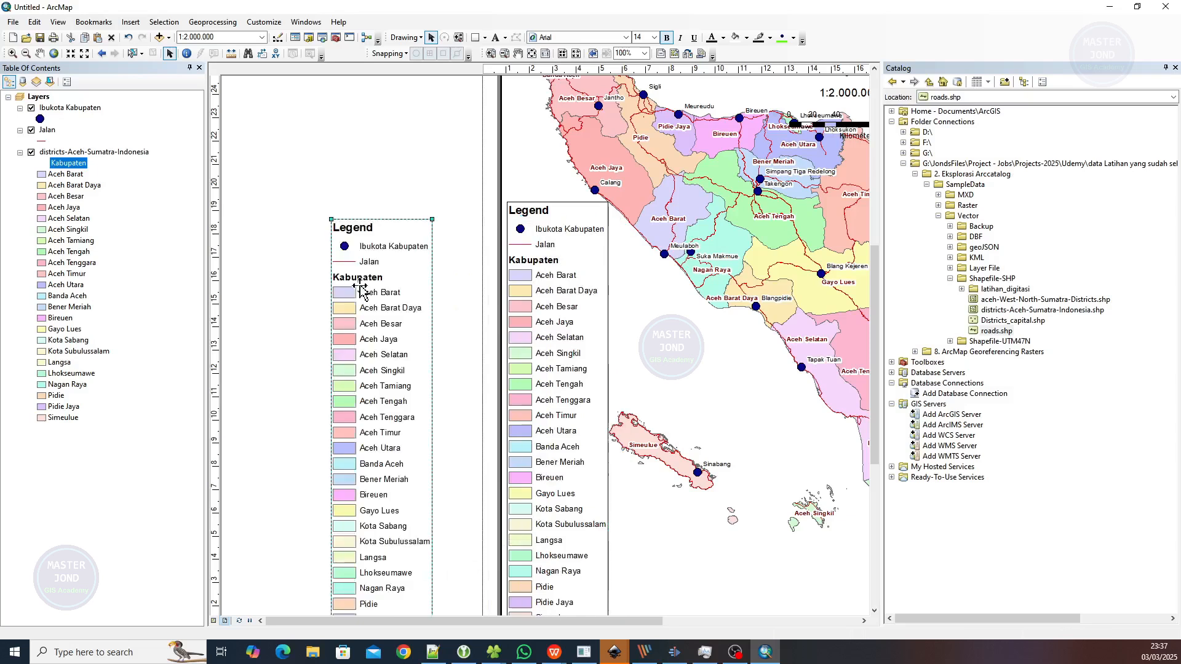
# Open the properties of the duplicate legend outside the page
pyautogui.rightClick(361, 287)
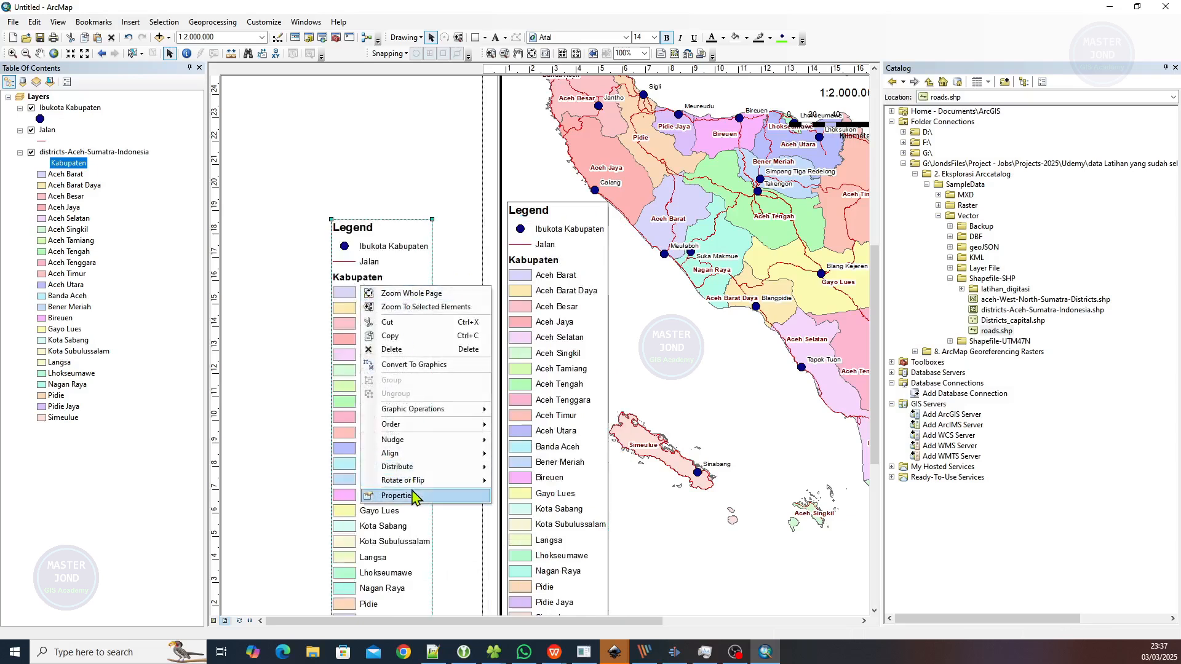
pyautogui.click(413, 490)
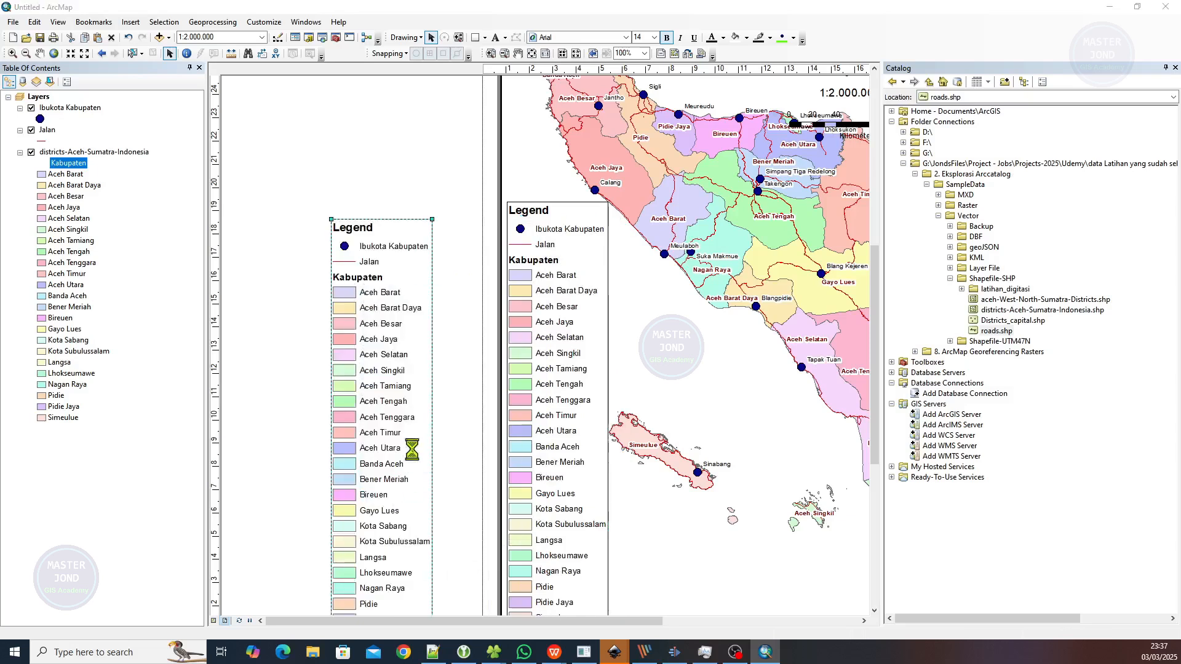
# Remove the Ibukota Kabupaten and Jalan layers from the items of the legend copy beside the page
pyautogui.click(446, 188)
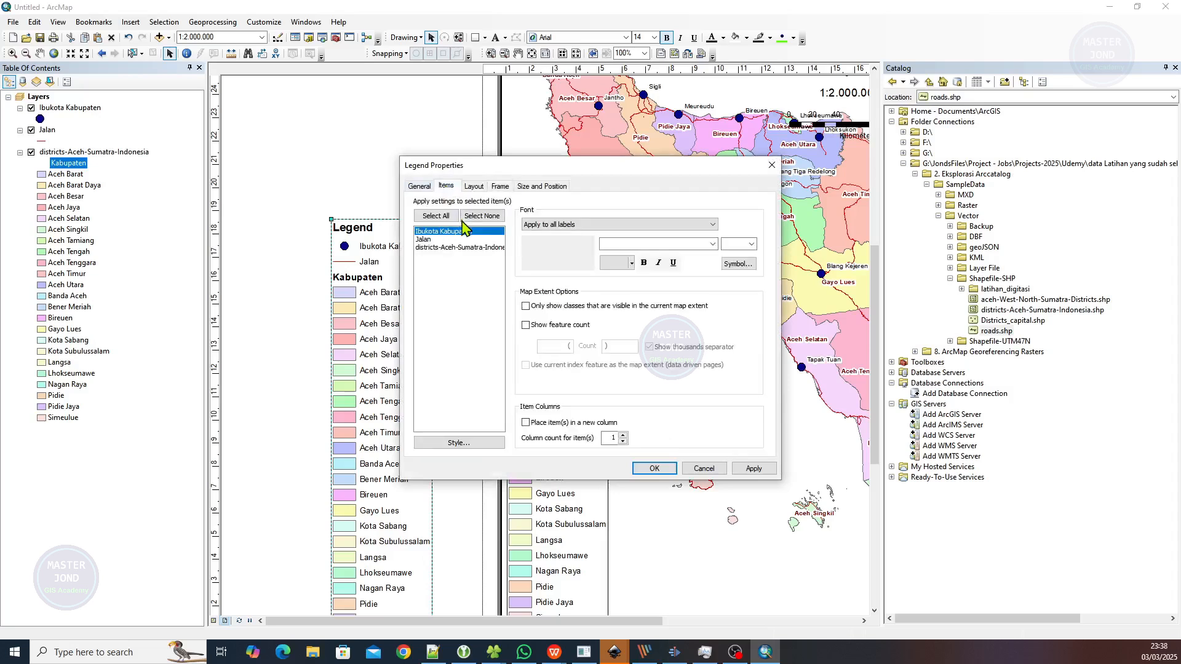
pyautogui.click(419, 187)
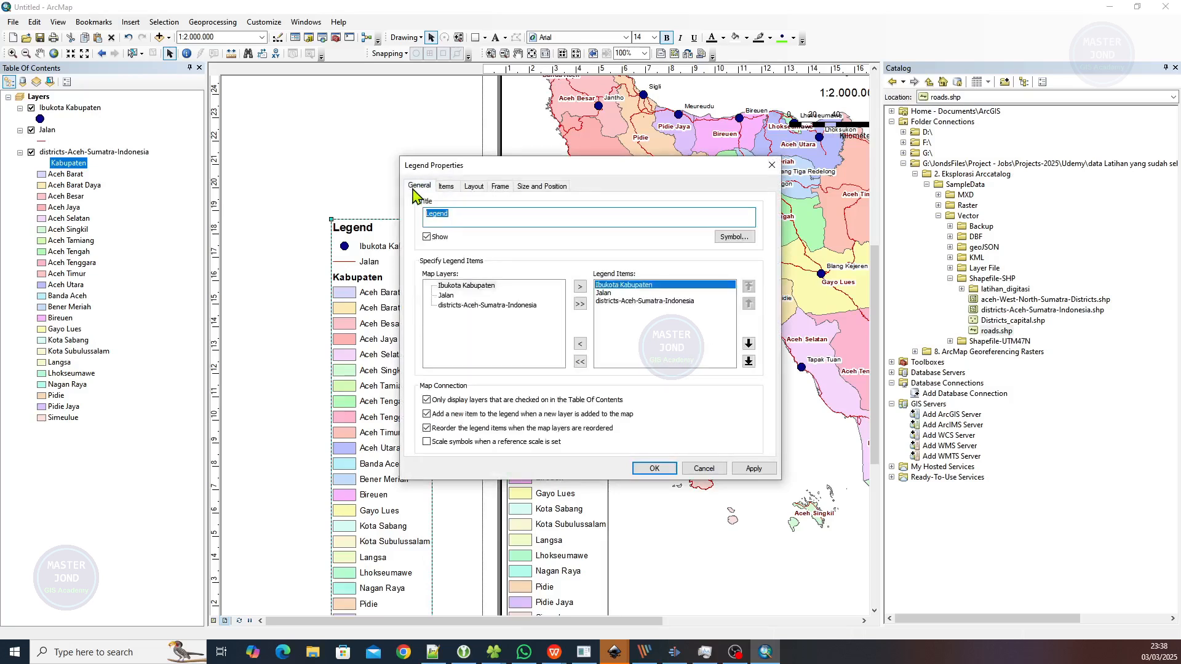
pyautogui.click(615, 288)
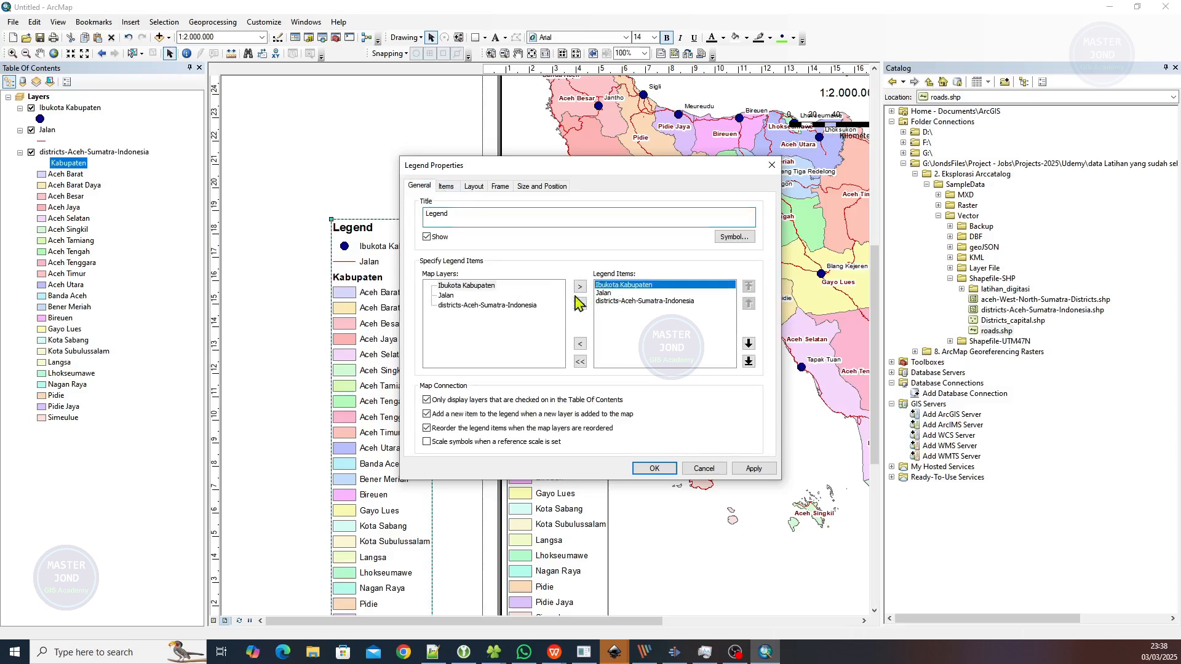
pyautogui.click(580, 343)
pyautogui.click(580, 343)
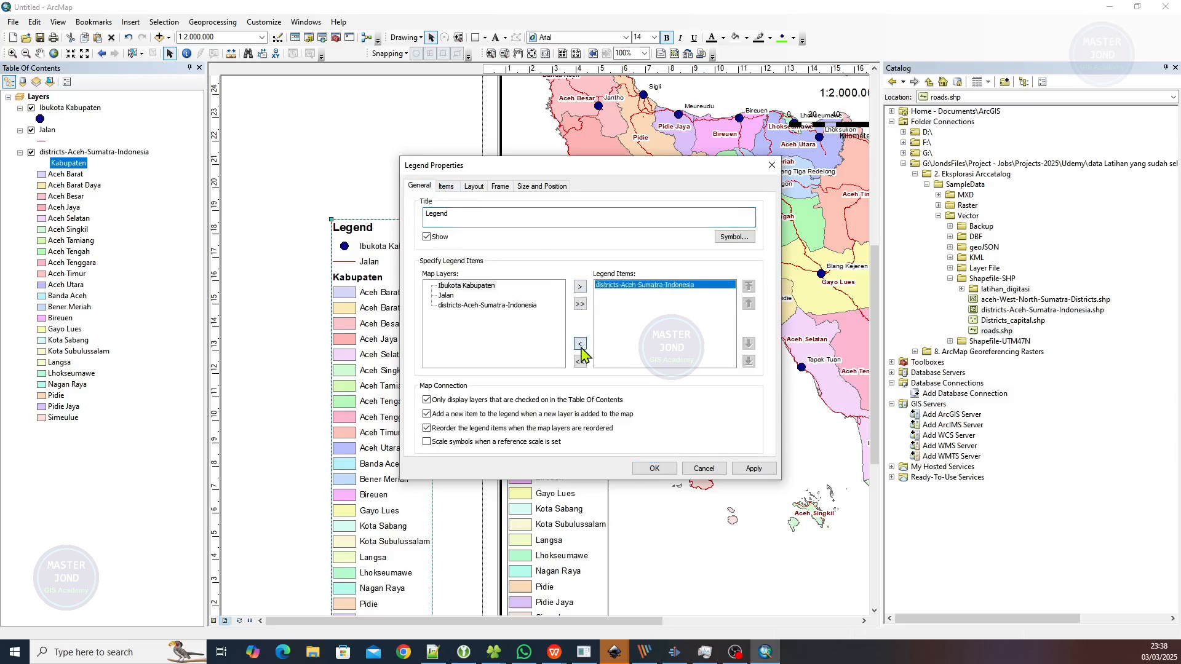
pyautogui.click(653, 468)
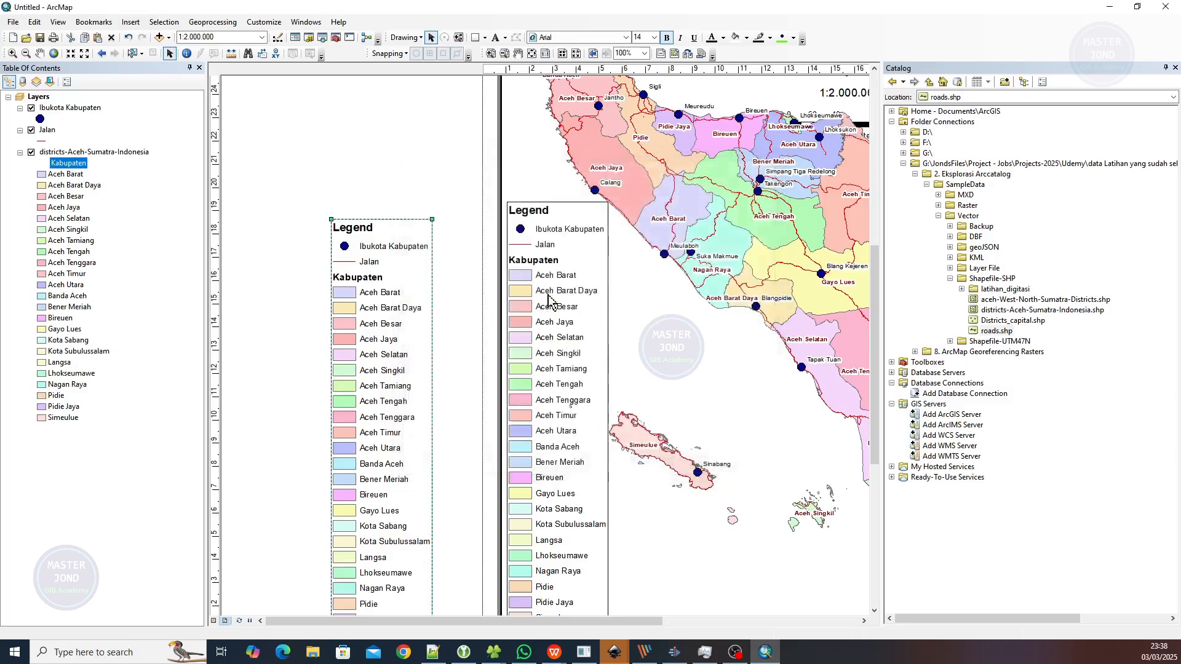
# Move the full legend from the map to the blank area outside the page and remove districts-Aceh-Sumatra-Indonesia from its items
pyautogui.click(545, 305)
pyautogui.moveTo(547, 311); pyautogui.dragTo(297, 236)
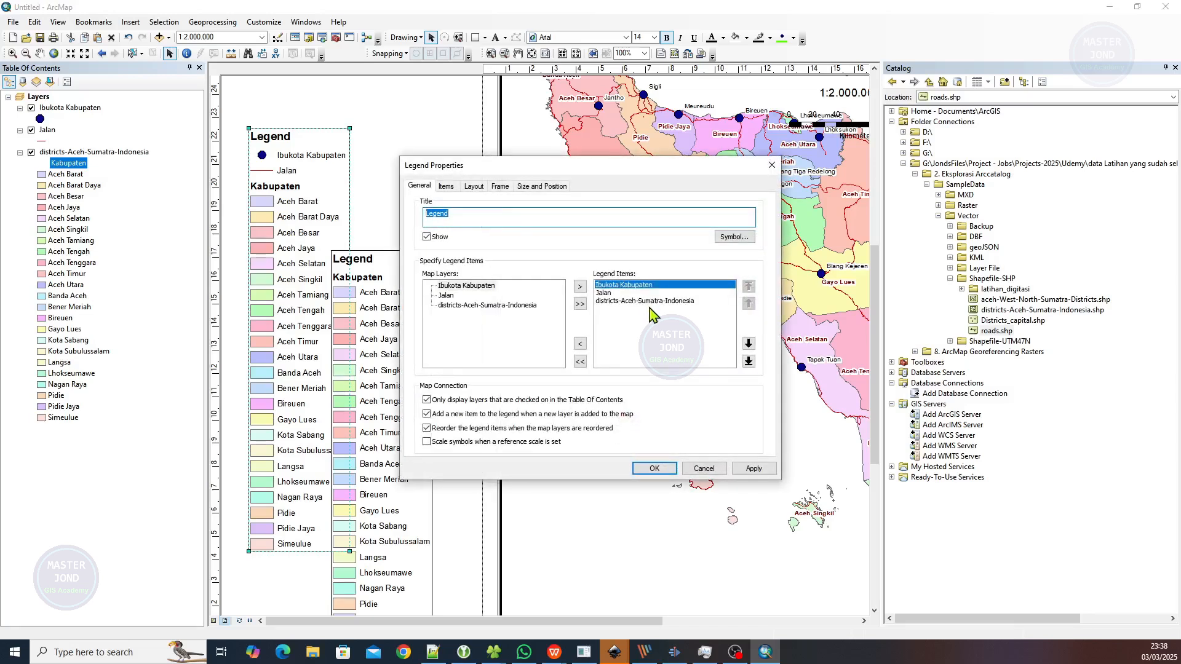
pyautogui.click(772, 165)
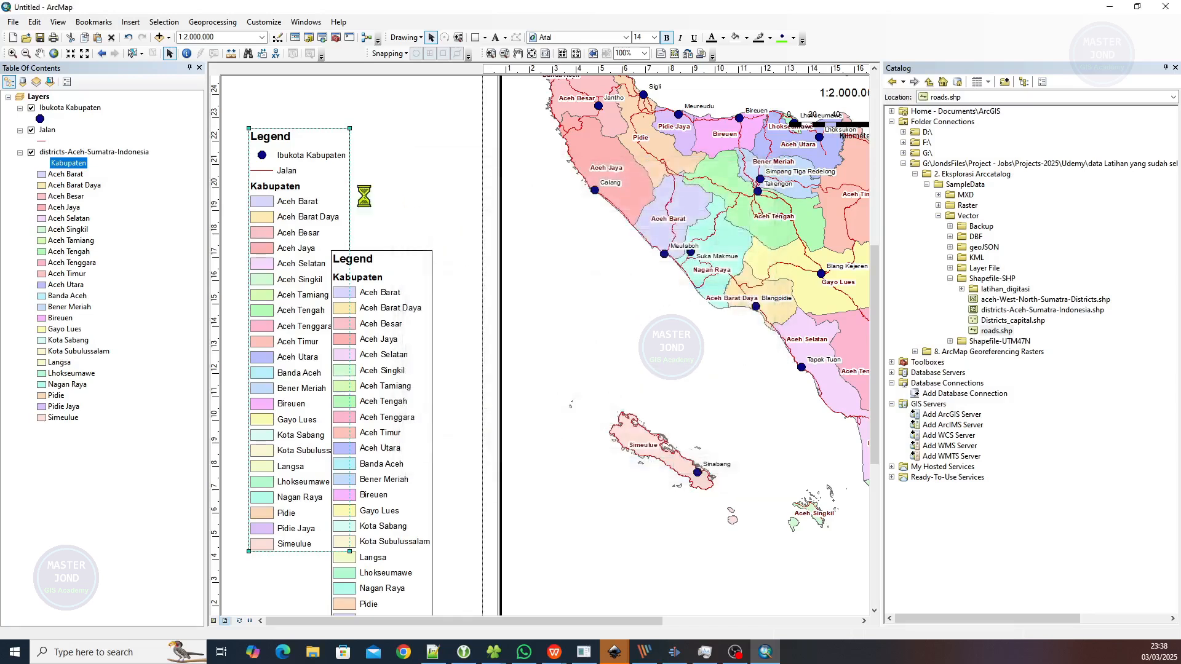
pyautogui.doubleClick(314, 212)
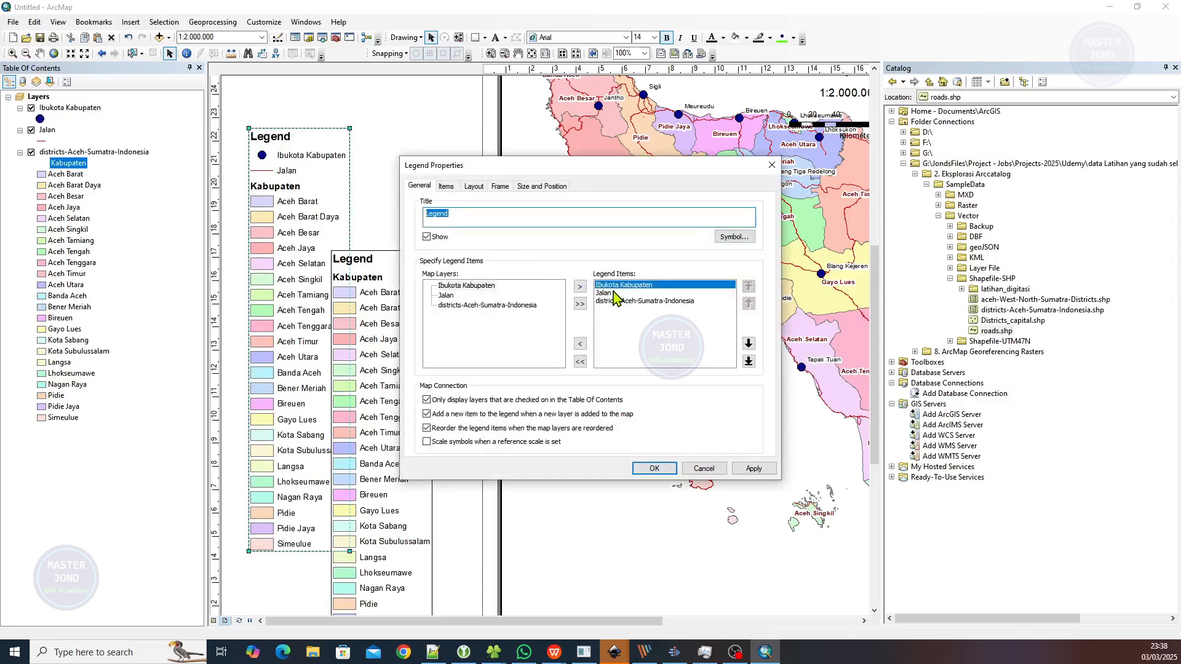
pyautogui.click(611, 301)
pyautogui.click(581, 345)
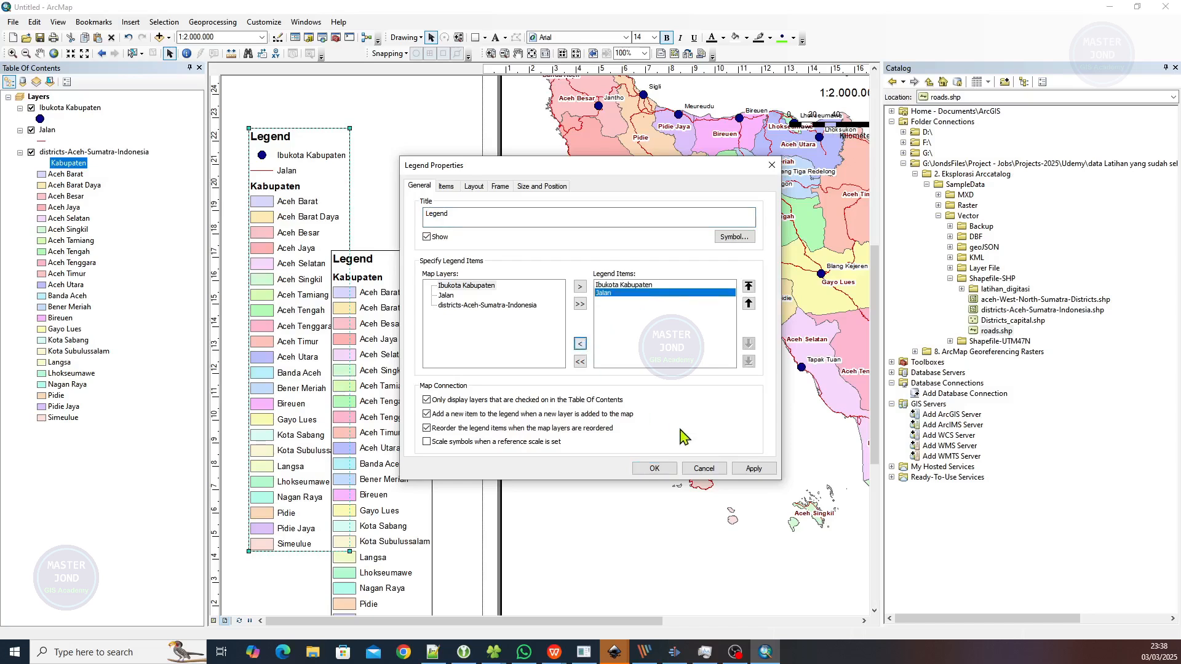
pyautogui.click(653, 468)
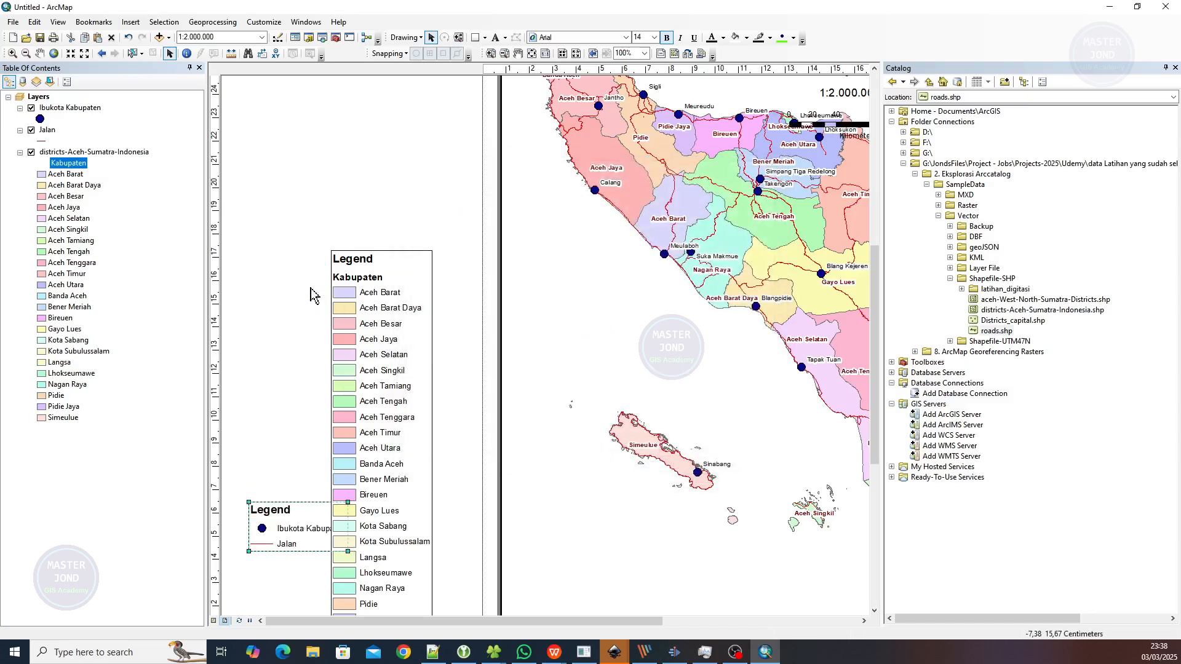
# Move the small Ibukota Kabupaten and Jalan legend upward beside the page, and place the Kabupaten legend across the page's left border
pyautogui.moveTo(288, 533); pyautogui.dragTo(320, 168)
pyautogui.moveTo(511, 394); pyautogui.dragTo(381, 295)
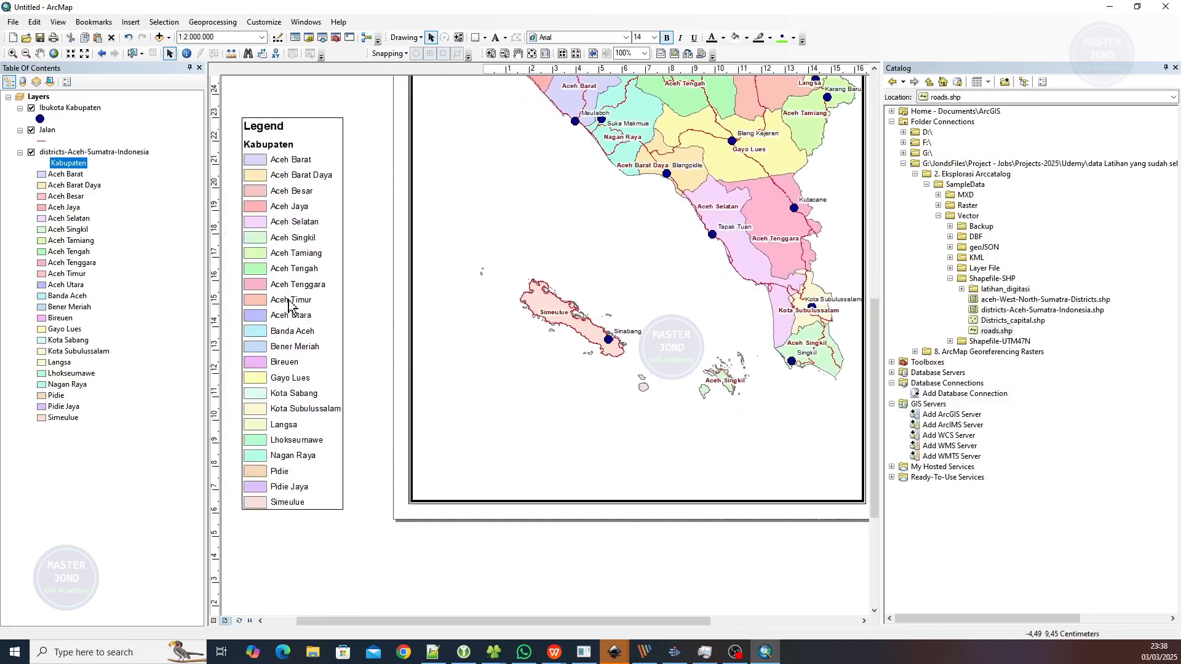
pyautogui.click(274, 314)
pyautogui.moveTo(274, 314); pyautogui.dragTo(449, 300)
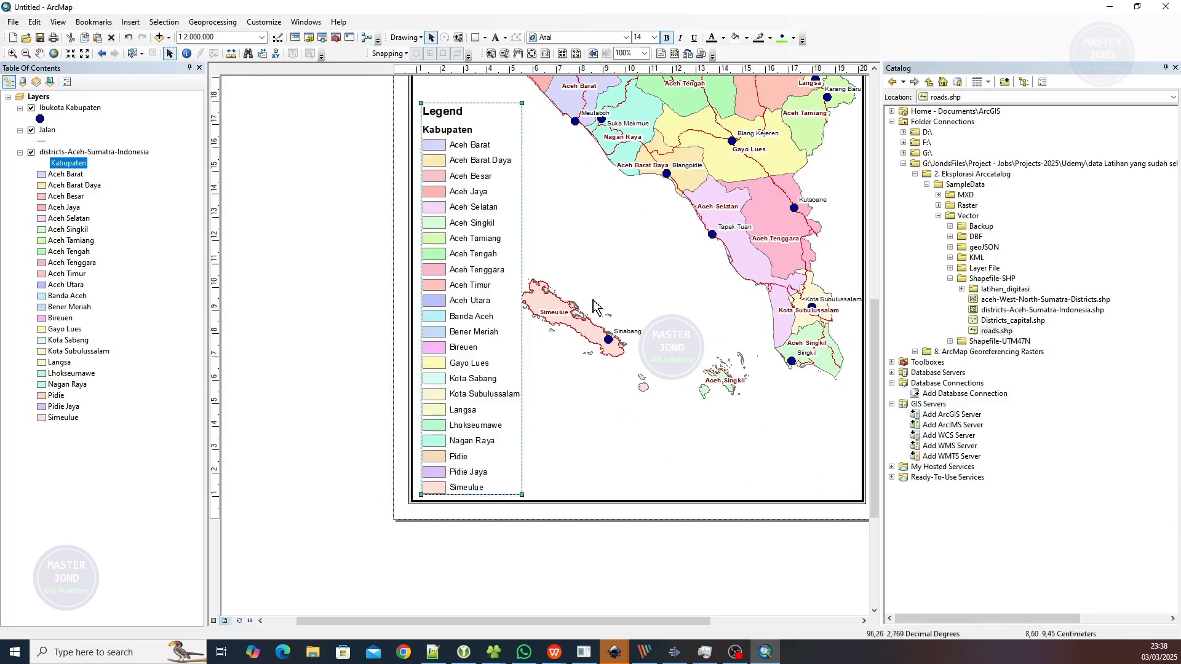
pyautogui.moveTo(545, 252); pyautogui.dragTo(306, 327)
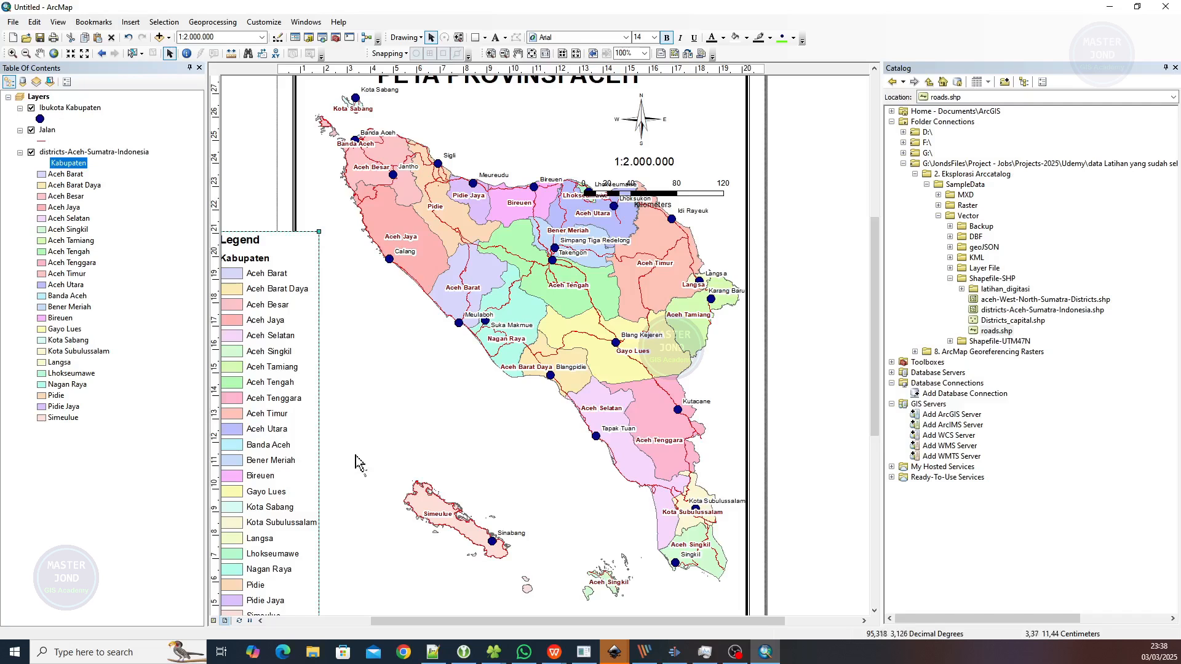
pyautogui.moveTo(409, 455); pyautogui.dragTo(373, 323)
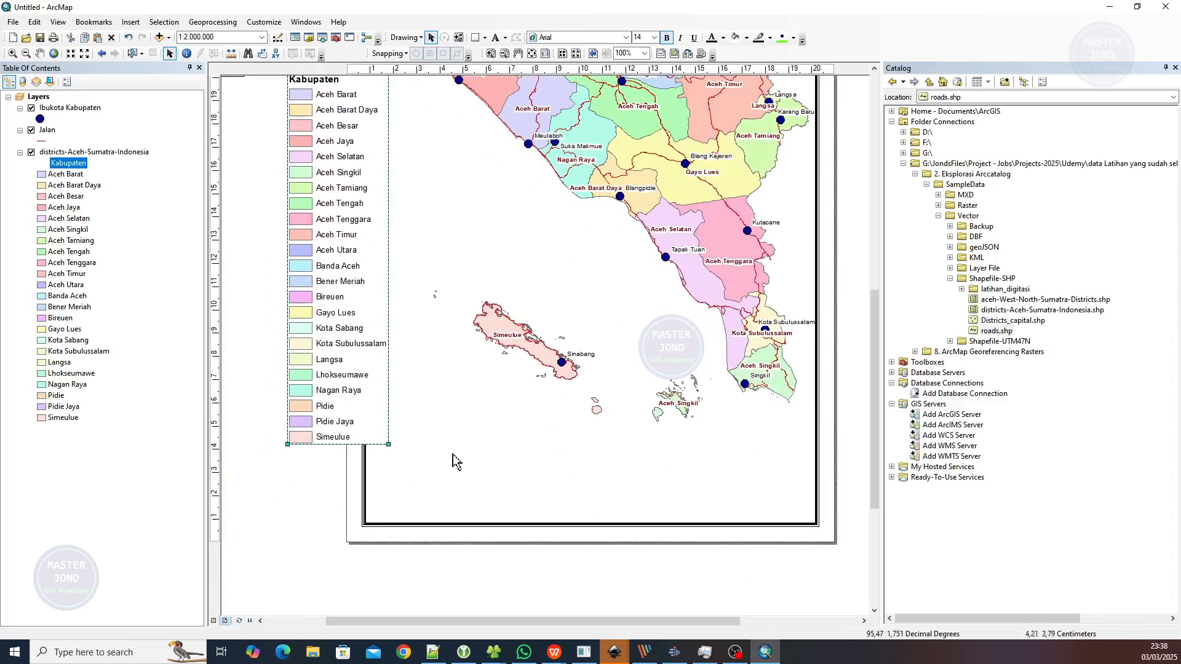
# Arrange the district items of the Kabupaten legend in columns, trying a column count of 3 and settling on 4
pyautogui.click(316, 299)
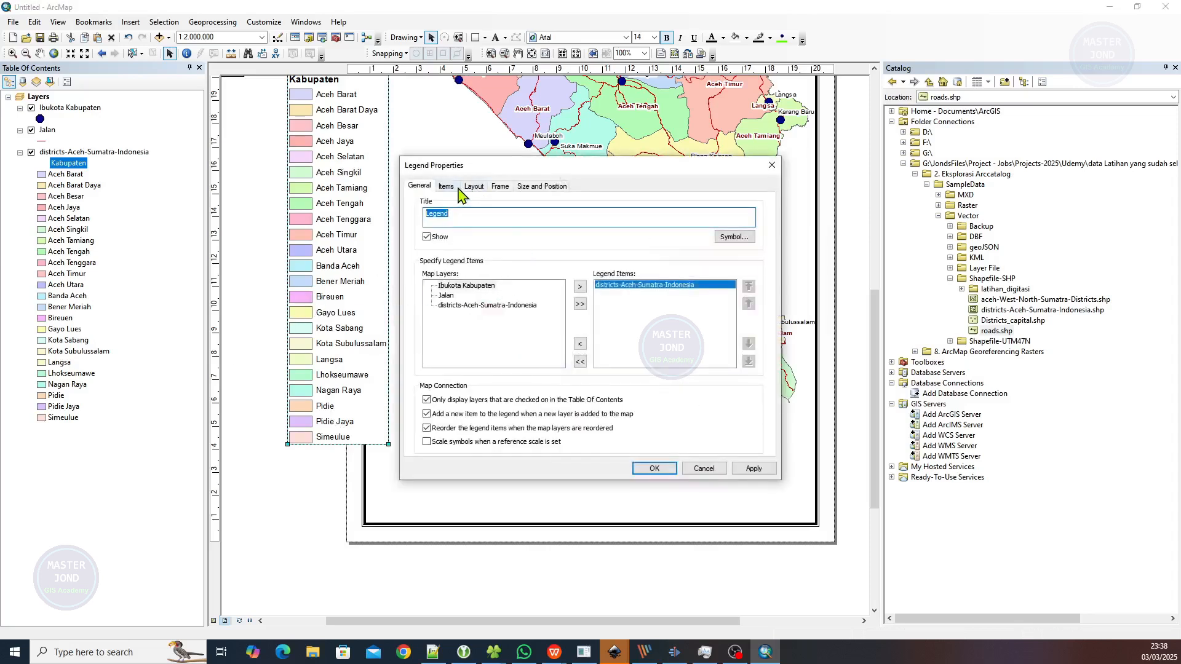
pyautogui.click(447, 187)
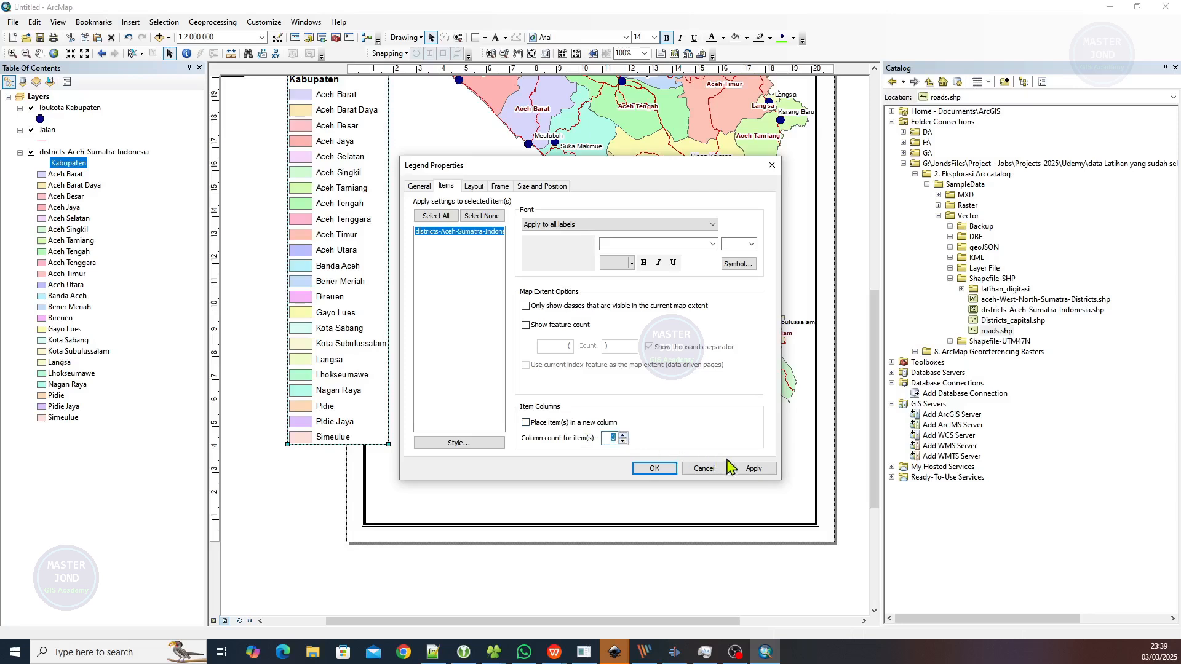
pyautogui.click(752, 469)
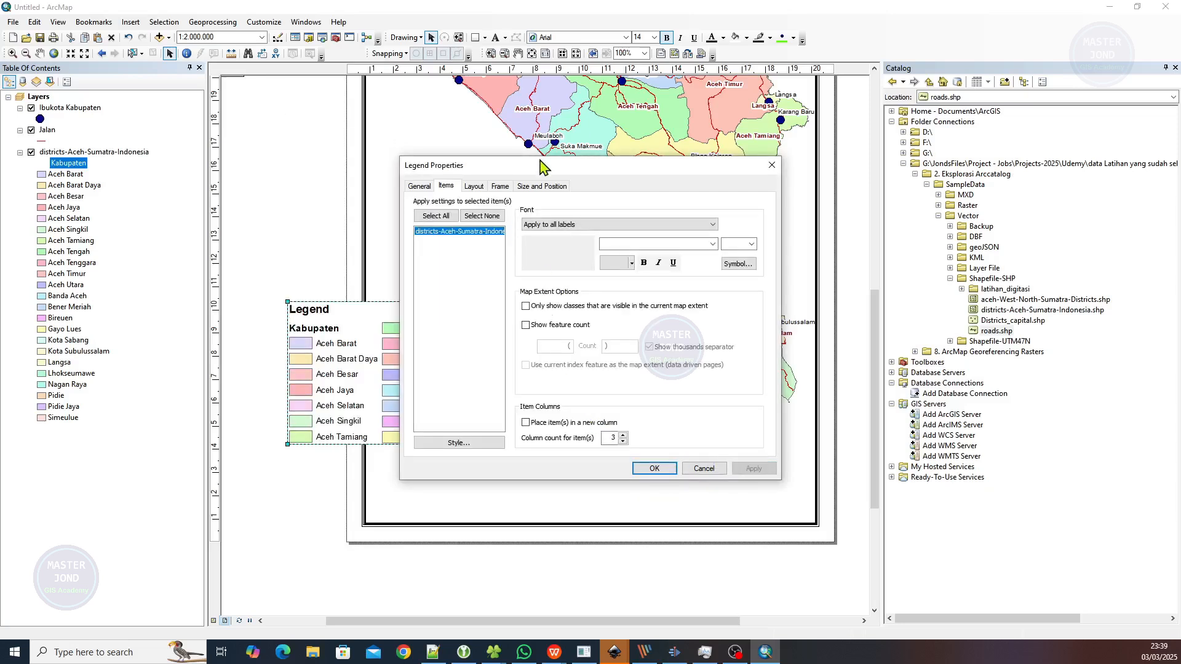
pyautogui.moveTo(540, 170); pyautogui.dragTo(770, 88)
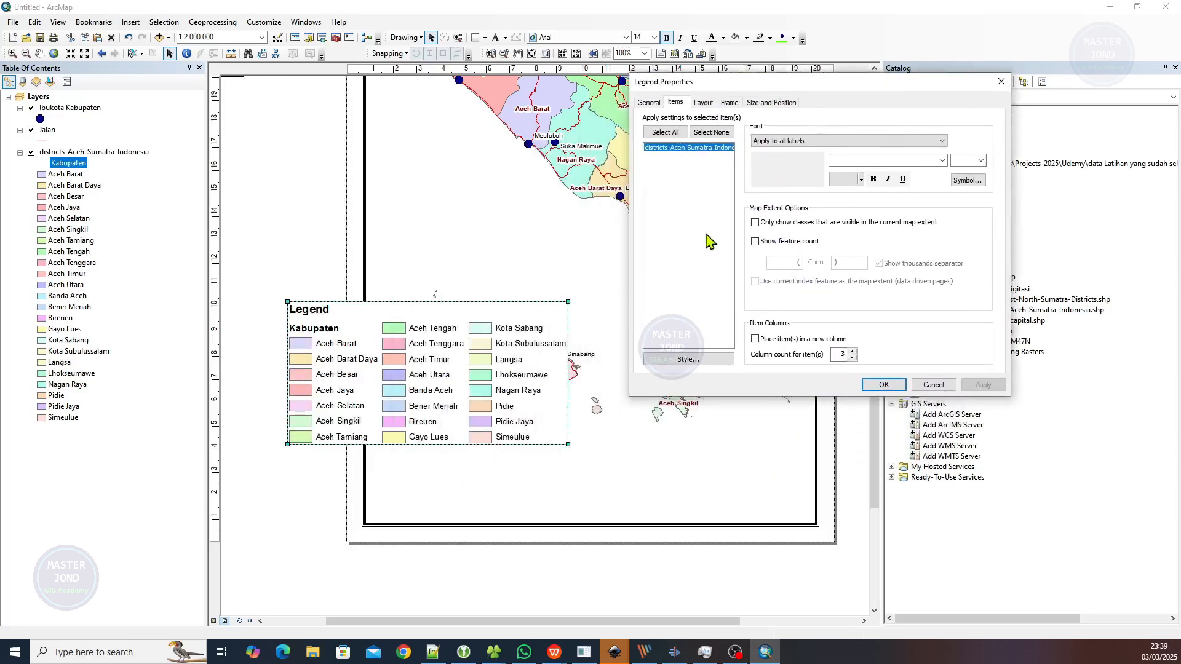
pyautogui.click(853, 352)
pyautogui.click(984, 386)
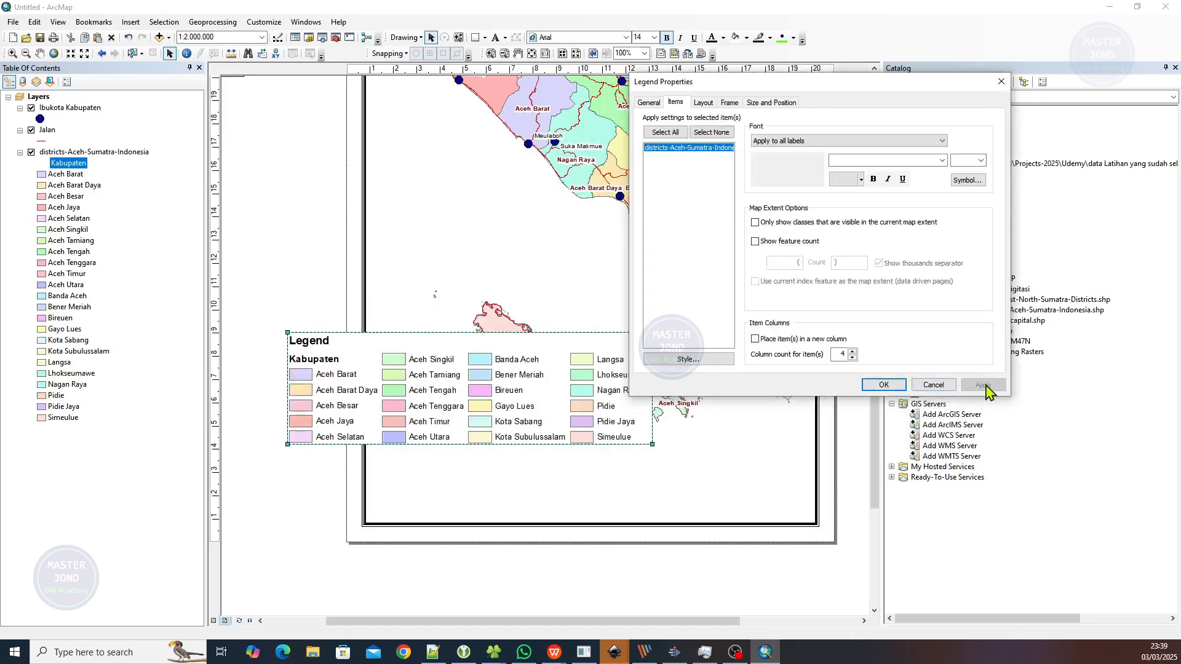
pyautogui.click(883, 385)
# Shrink the four-column Kabupaten legend and place it in the lower-right corner inside the map frame
pyautogui.moveTo(465, 383); pyautogui.dragTo(562, 412)
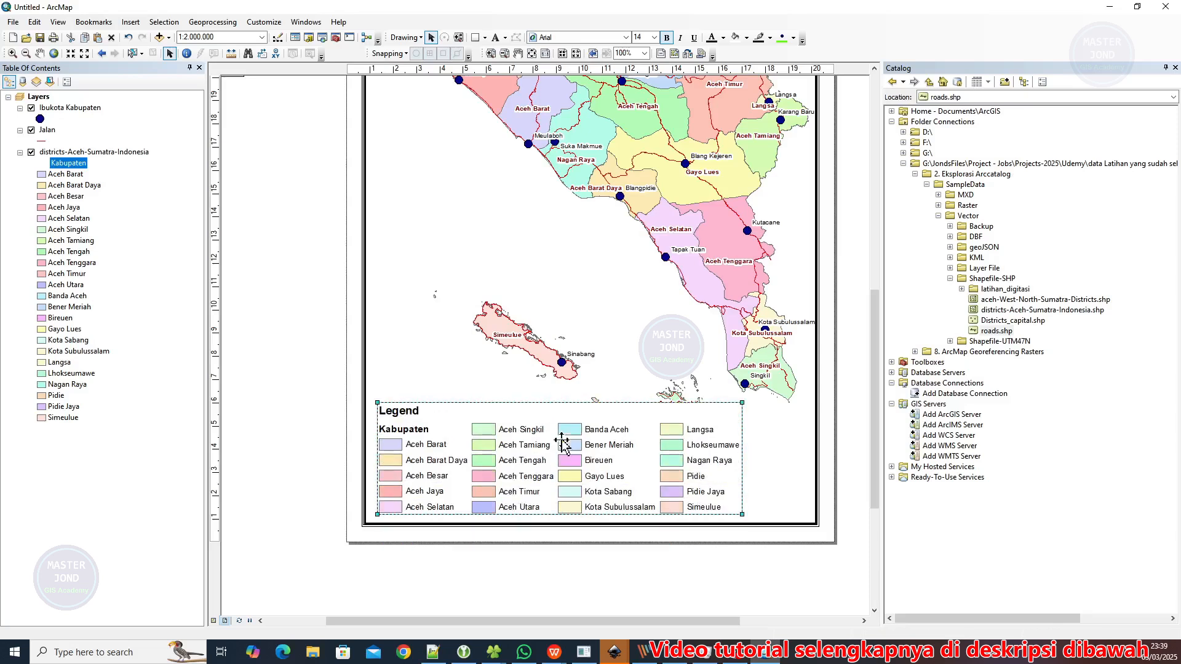
pyautogui.moveTo(375, 402); pyautogui.dragTo(387, 461)
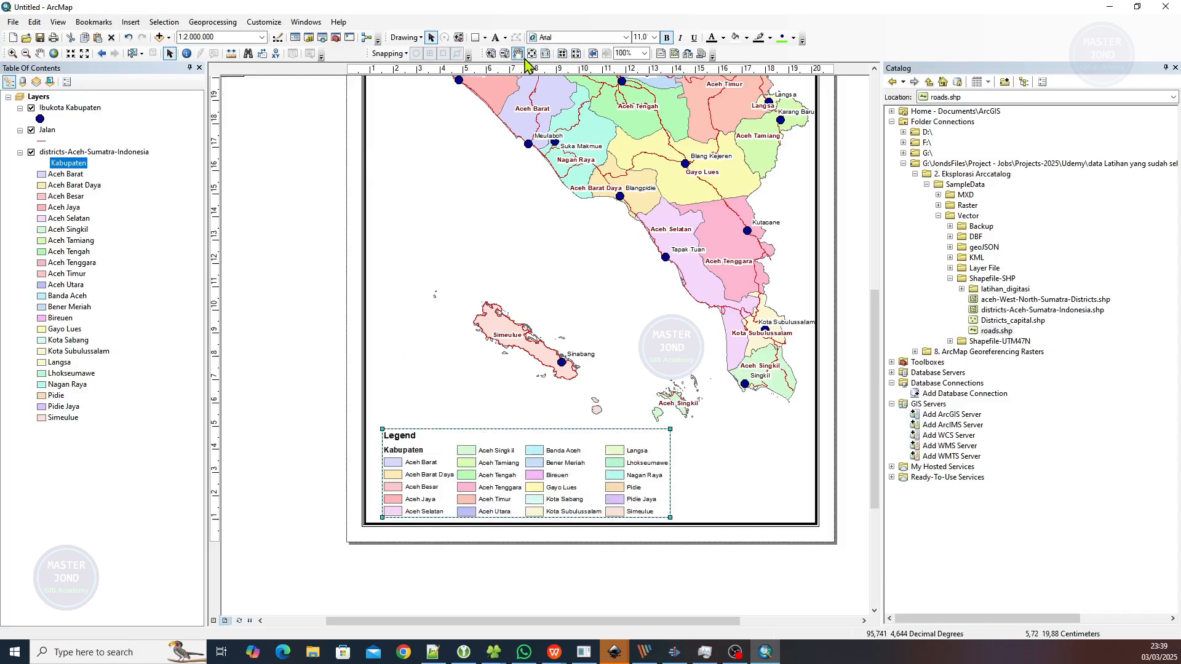
pyautogui.click(546, 54)
pyautogui.moveTo(672, 431); pyautogui.dragTo(676, 429)
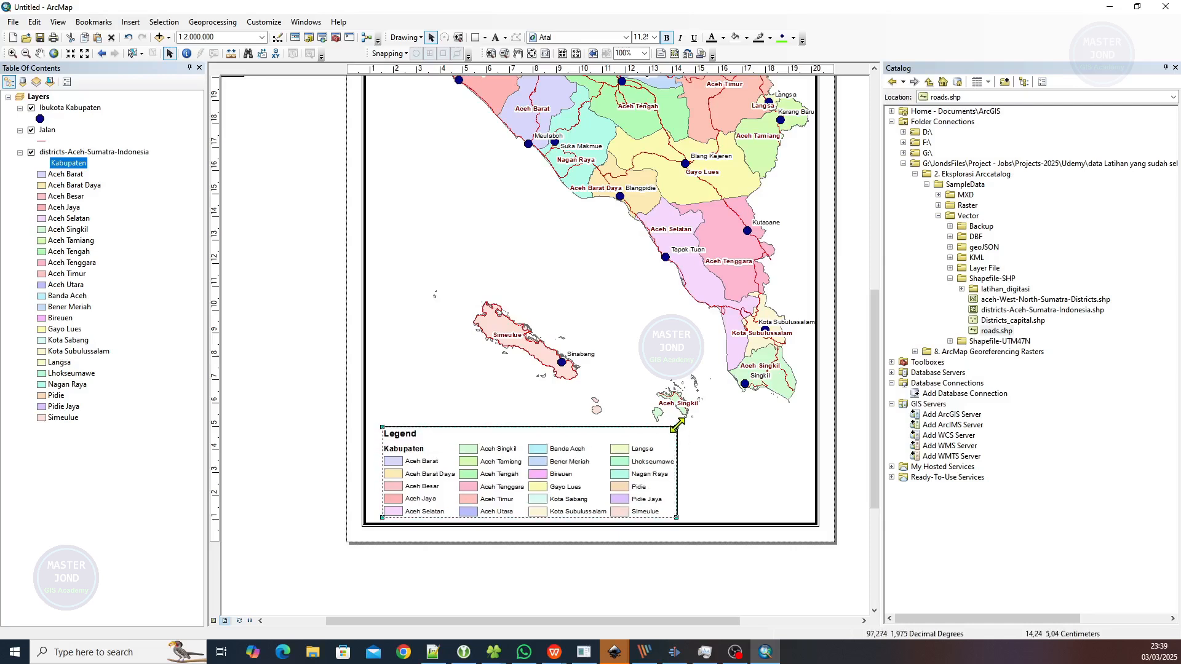
pyautogui.moveTo(552, 489); pyautogui.dragTo(669, 481)
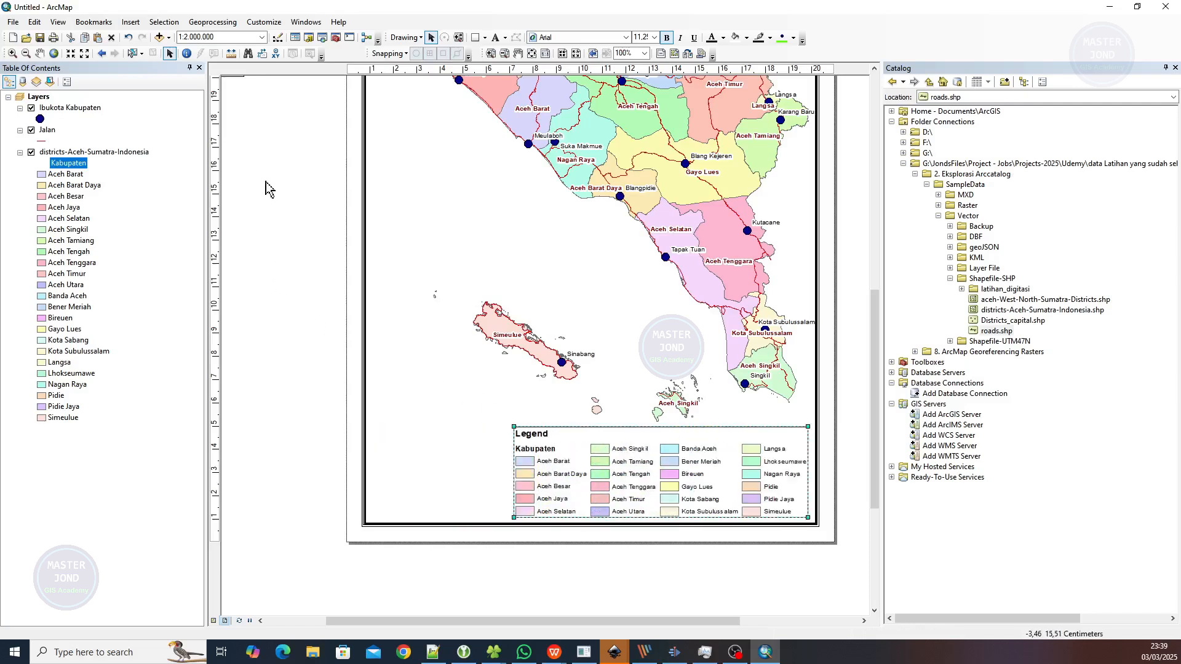
# Move the small Ibukota Kabupaten and Jalan legend onto the page, just left of the Kabupaten legend
pyautogui.moveTo(266, 164); pyautogui.dragTo(351, 374)
pyautogui.click(275, 281)
pyautogui.moveTo(309, 419); pyautogui.dragTo(303, 241)
pyautogui.moveTo(256, 105); pyautogui.dragTo(523, 487)
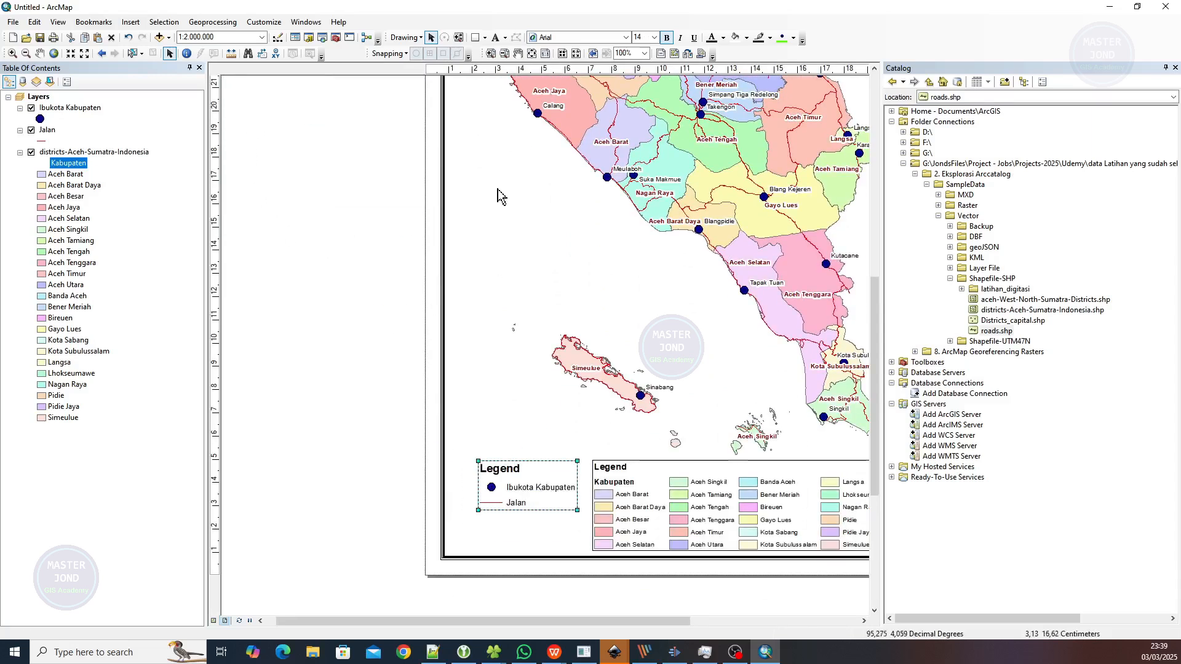
# Add a horizontal layout guide and position it level with the top edges of the two legends
pyautogui.click(219, 438)
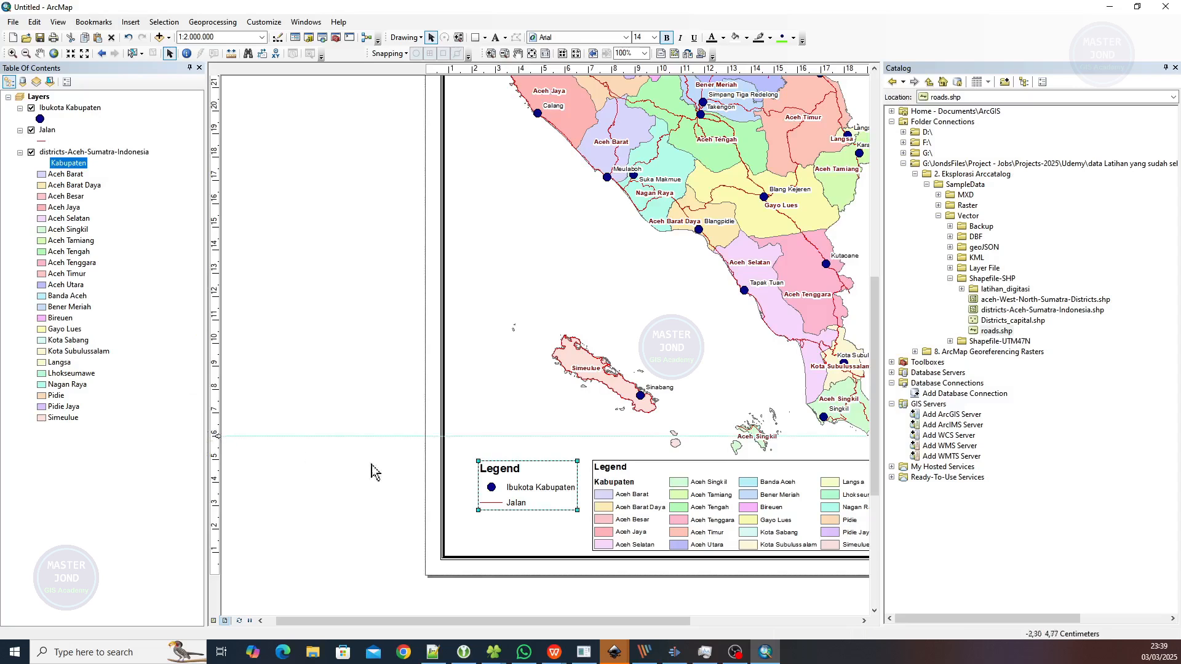
pyautogui.click(325, 436)
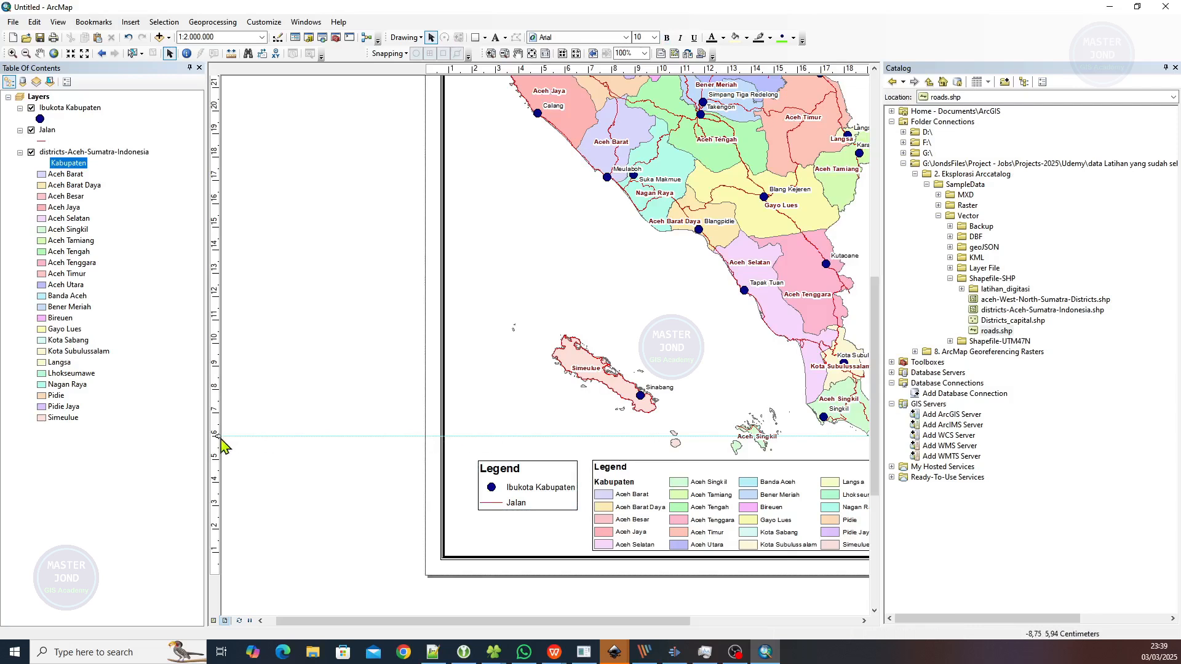
pyautogui.moveTo(220, 437); pyautogui.dragTo(220, 461)
# Align the top edges of the Kabupaten legend and the small legend to the horizontal guide
pyautogui.hscroll(5, 413, 492)
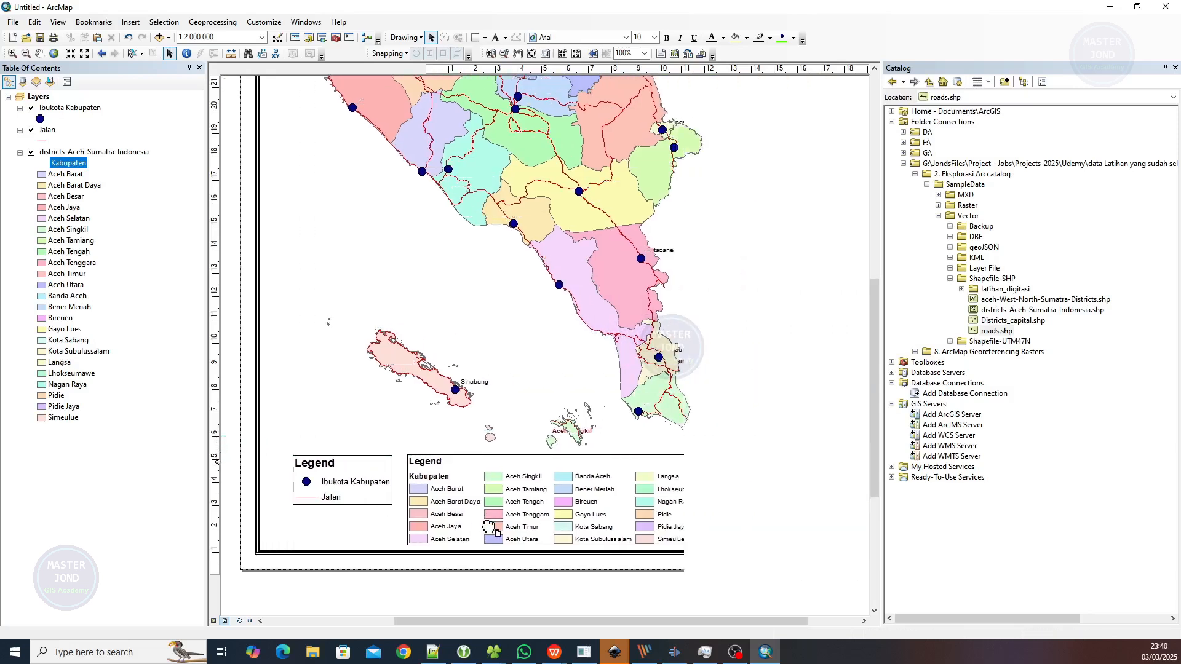
pyautogui.scroll(-5, 431, 498)
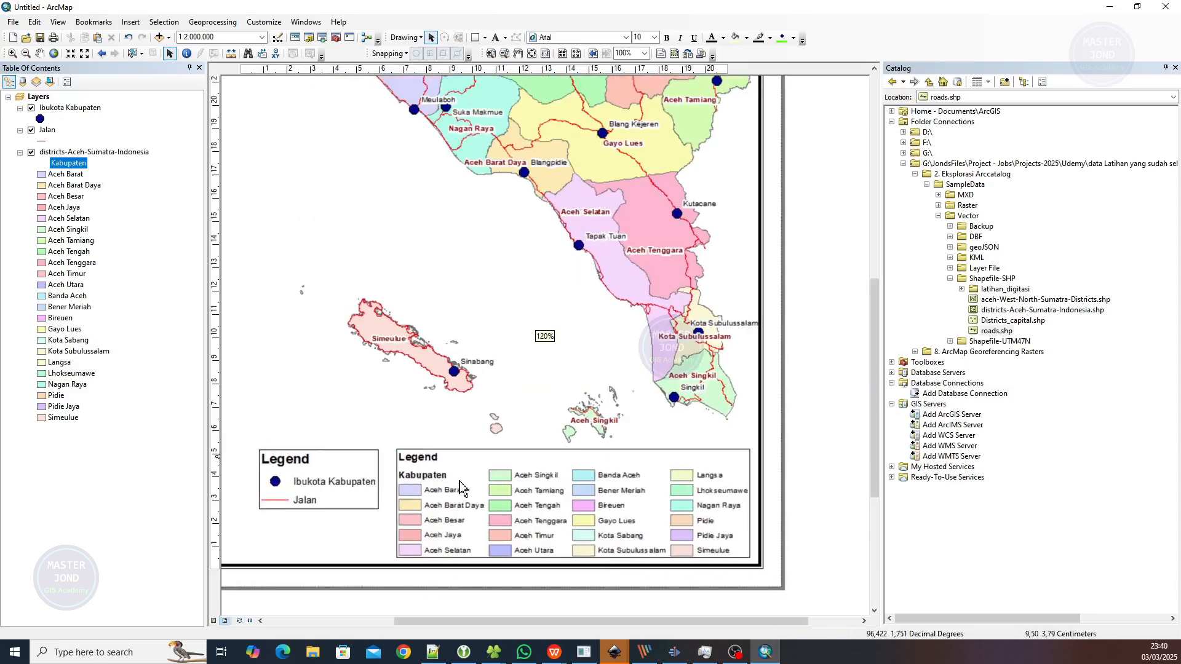
pyautogui.click(423, 464)
pyautogui.moveTo(407, 468); pyautogui.dragTo(616, 484)
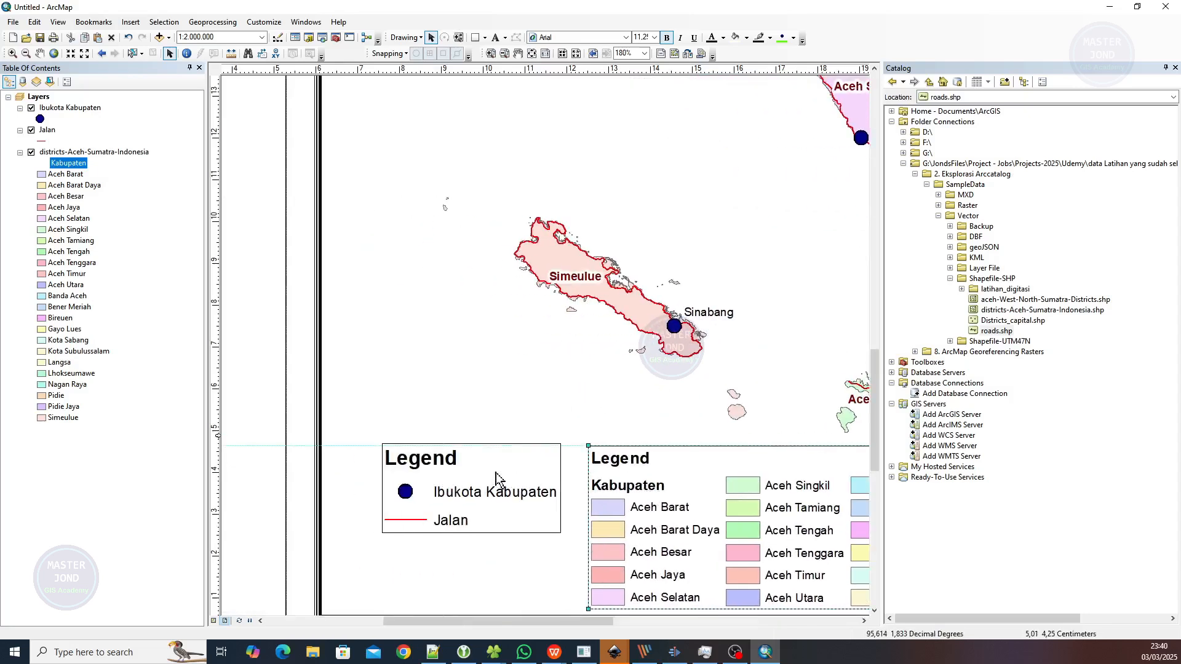
pyautogui.moveTo(488, 470); pyautogui.dragTo(495, 474)
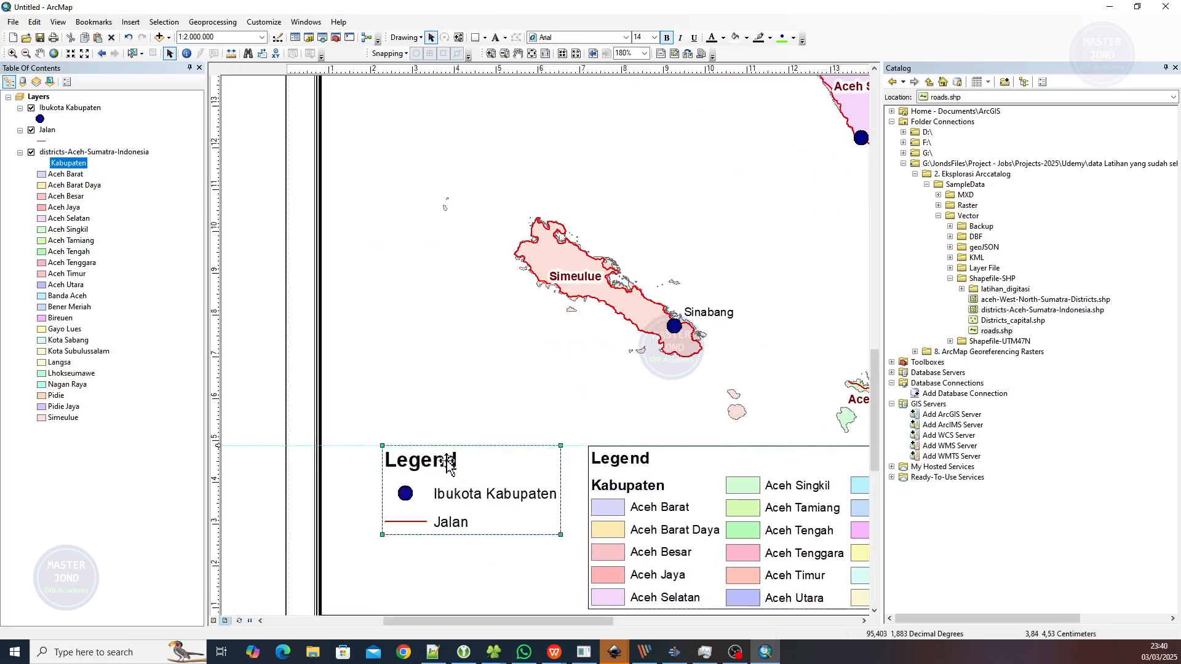
pyautogui.scroll(-1, 403, 403)
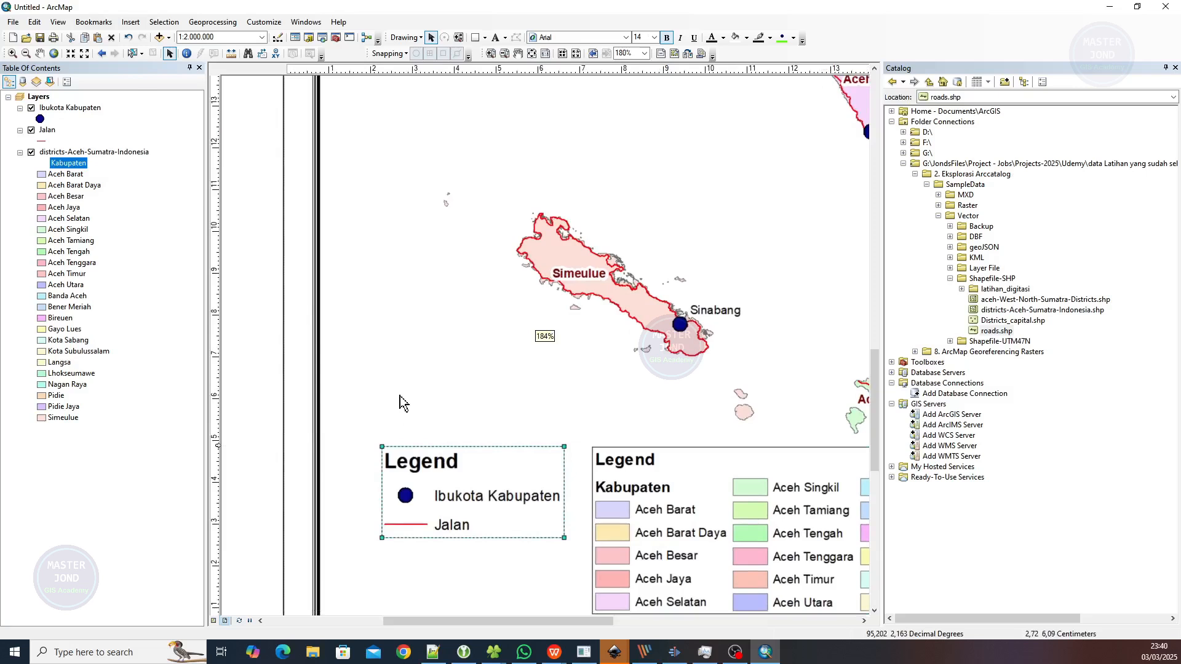
pyautogui.scroll(4, 400, 403)
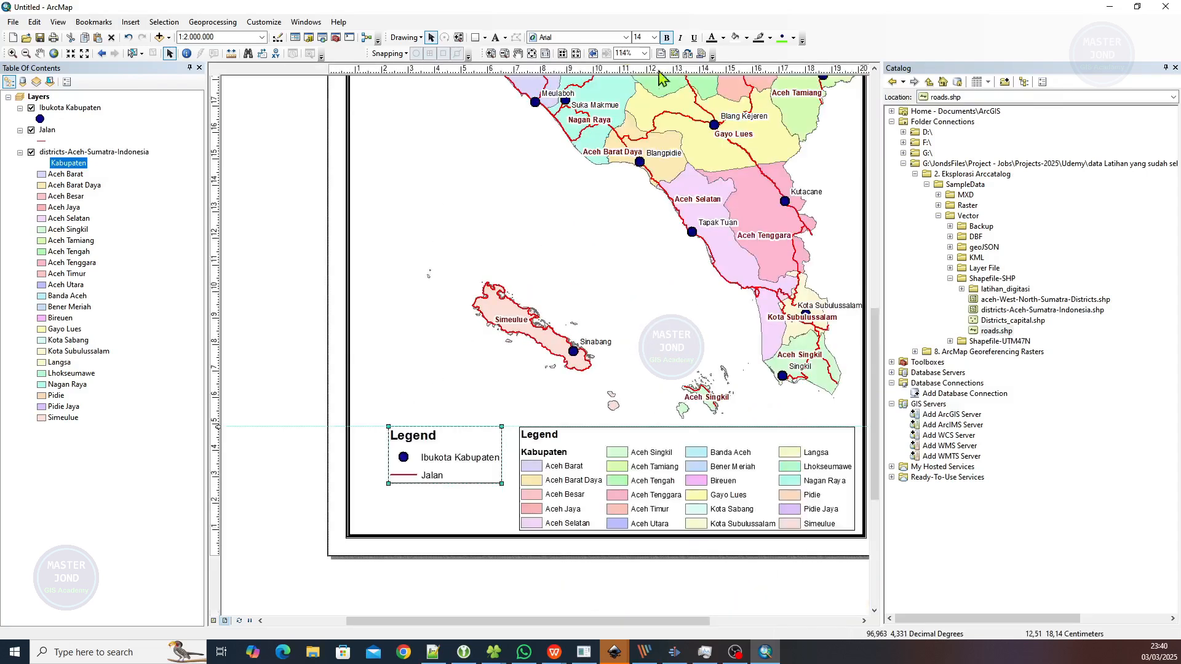
pyautogui.click(546, 53)
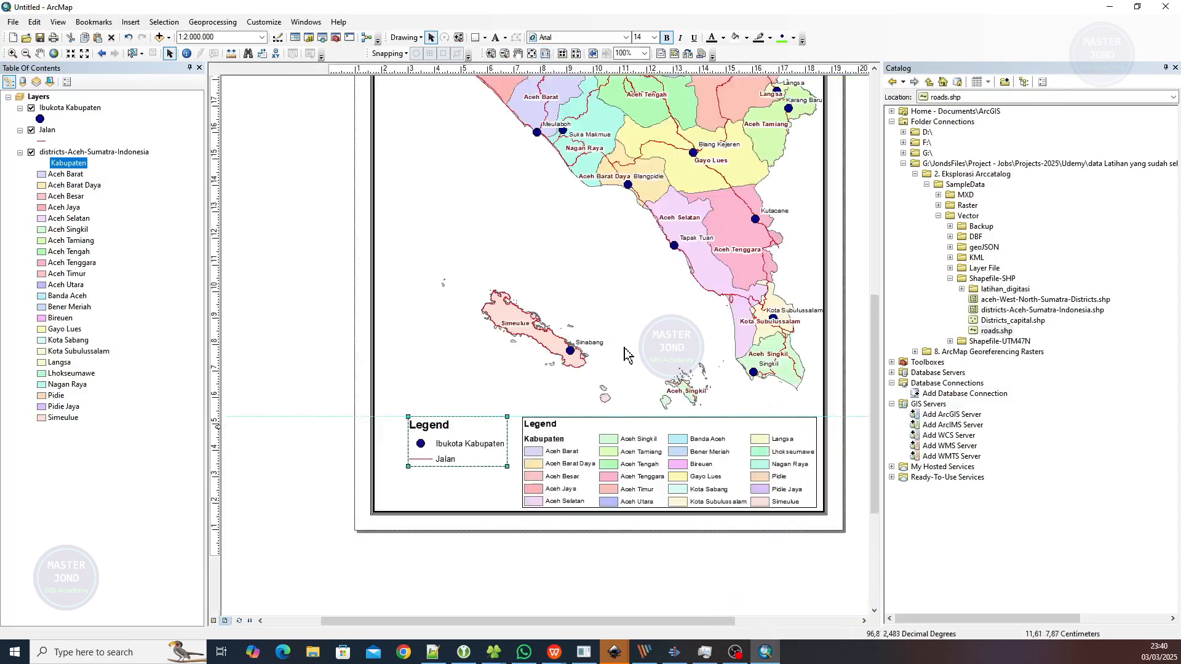
# Try to shift the small legend slightly to the left, and undo the move
pyautogui.moveTo(655, 424)
pyautogui.mouseDown()
pyautogui.moveTo(486, 447)
pyautogui.moveTo(636, 430)
pyautogui.mouseUp()
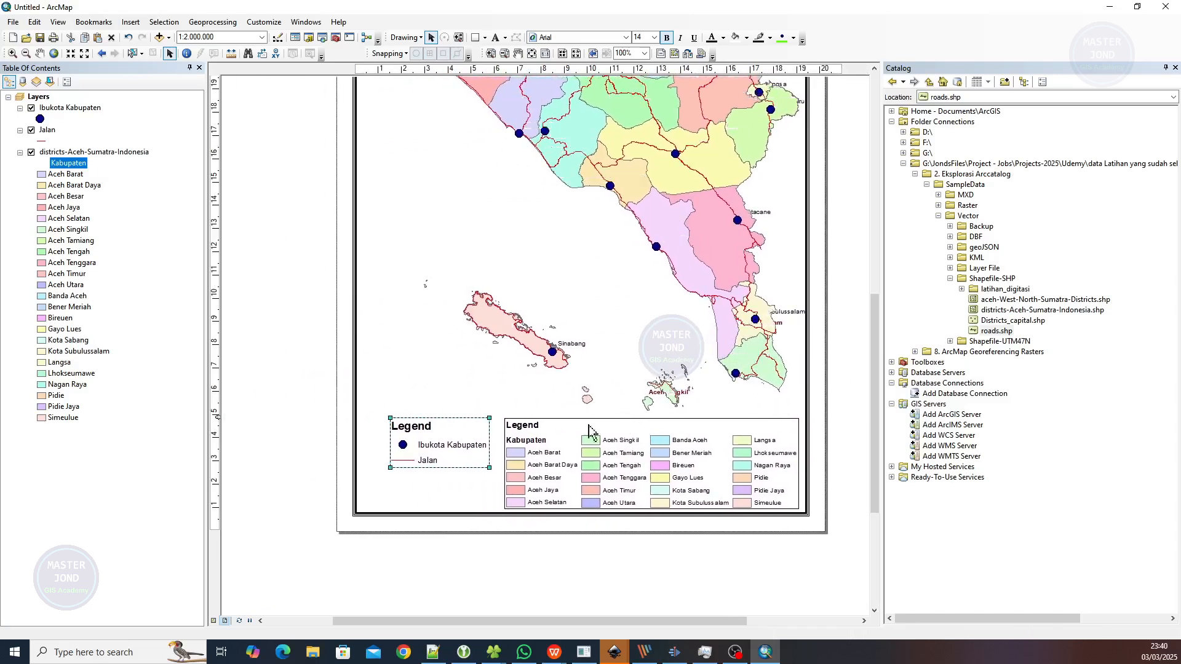
pyautogui.moveTo(450, 444); pyautogui.dragTo(430, 450)
pyautogui.hotkey('ctrl', 'z')
# Select the Kabupaten legend and nudge the horizontal guide above the two legends slightly upward
pyautogui.click(445, 445)
pyautogui.click(535, 459)
pyautogui.moveTo(217, 420); pyautogui.dragTo(219, 415)
pyautogui.moveTo(442, 258); pyautogui.dragTo(388, 545)
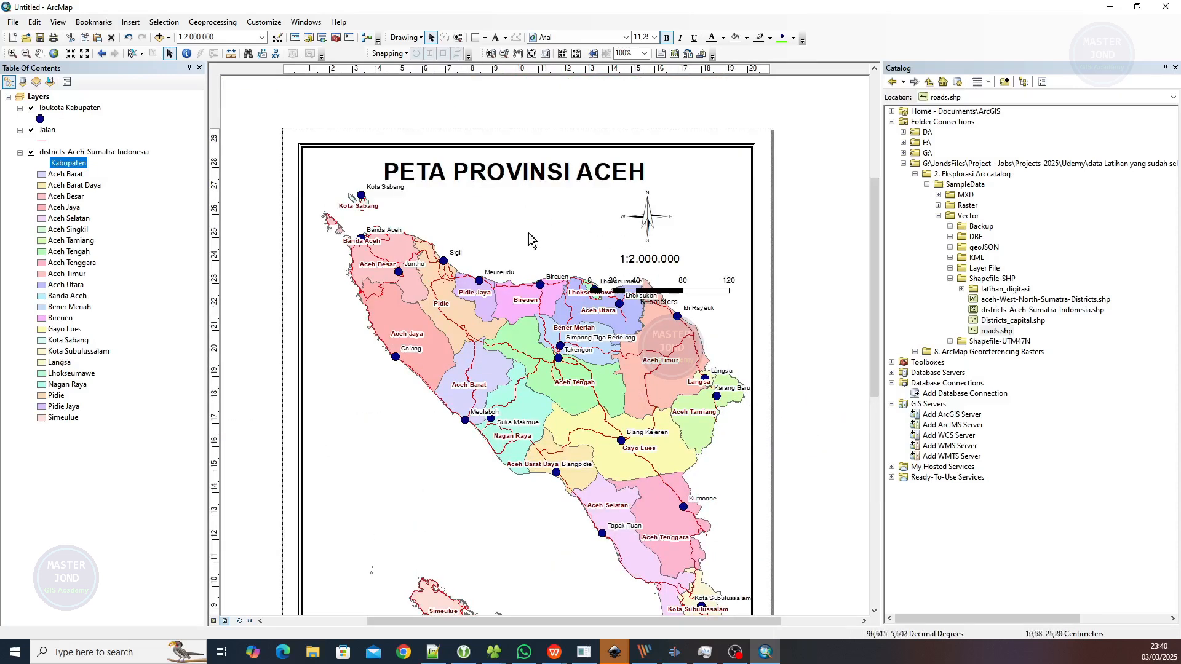
# Move the map title toward the right side of the page and shift the map slightly upward within its frame
pyautogui.click(528, 176)
pyautogui.moveTo(500, 175); pyautogui.dragTo(571, 173)
pyautogui.click(39, 53)
pyautogui.moveTo(447, 278); pyautogui.dragTo(445, 265)
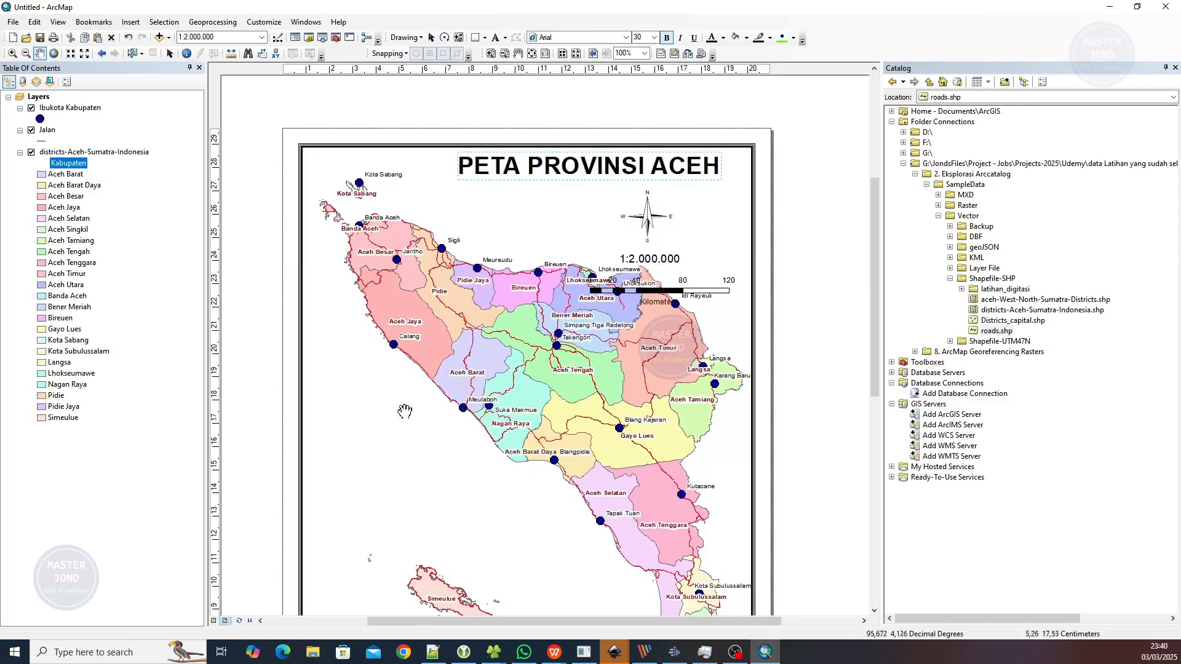
# Raise the horizontal guide further above the legends and enlarge the Kabupaten legend from its upper-left corner toward the guide
pyautogui.click(516, 54)
pyautogui.moveTo(389, 476); pyautogui.dragTo(374, 282)
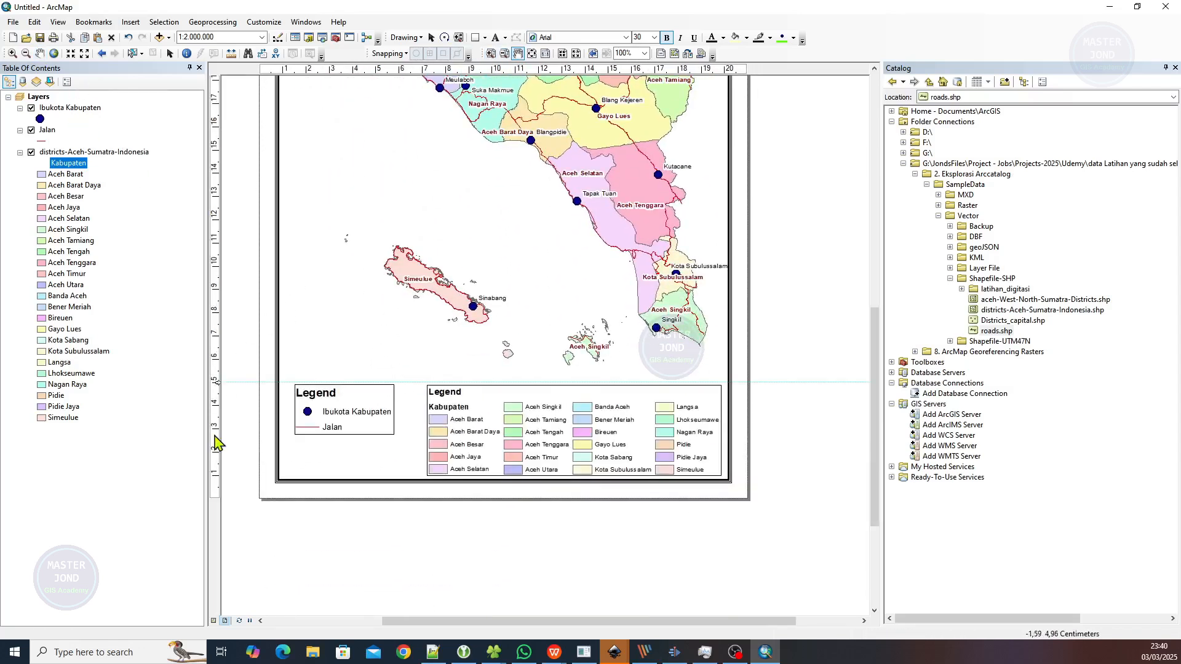
pyautogui.moveTo(219, 381); pyautogui.dragTo(219, 363)
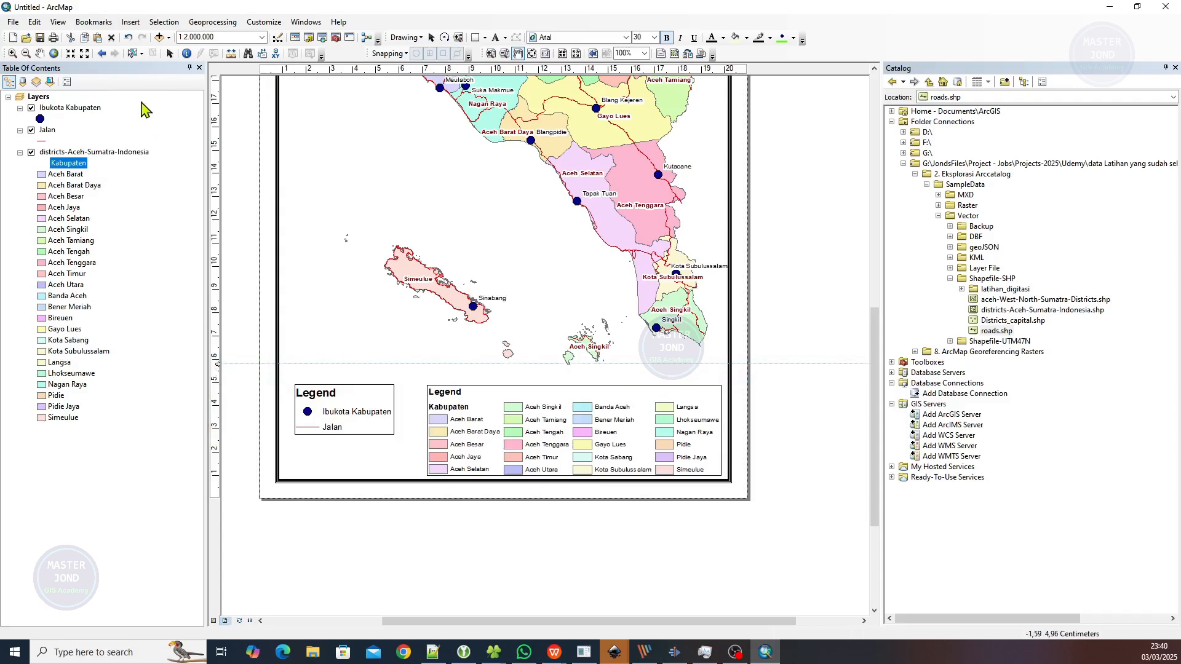
pyautogui.click(170, 53)
pyautogui.click(434, 398)
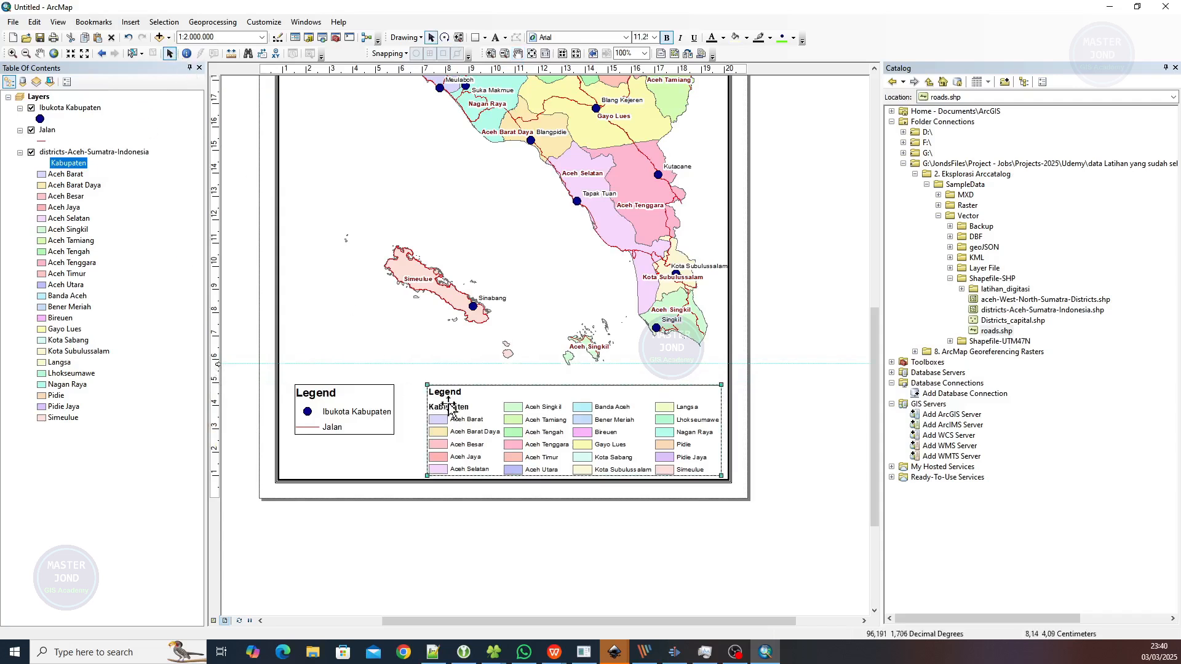
pyautogui.moveTo(425, 383); pyautogui.dragTo(400, 364)
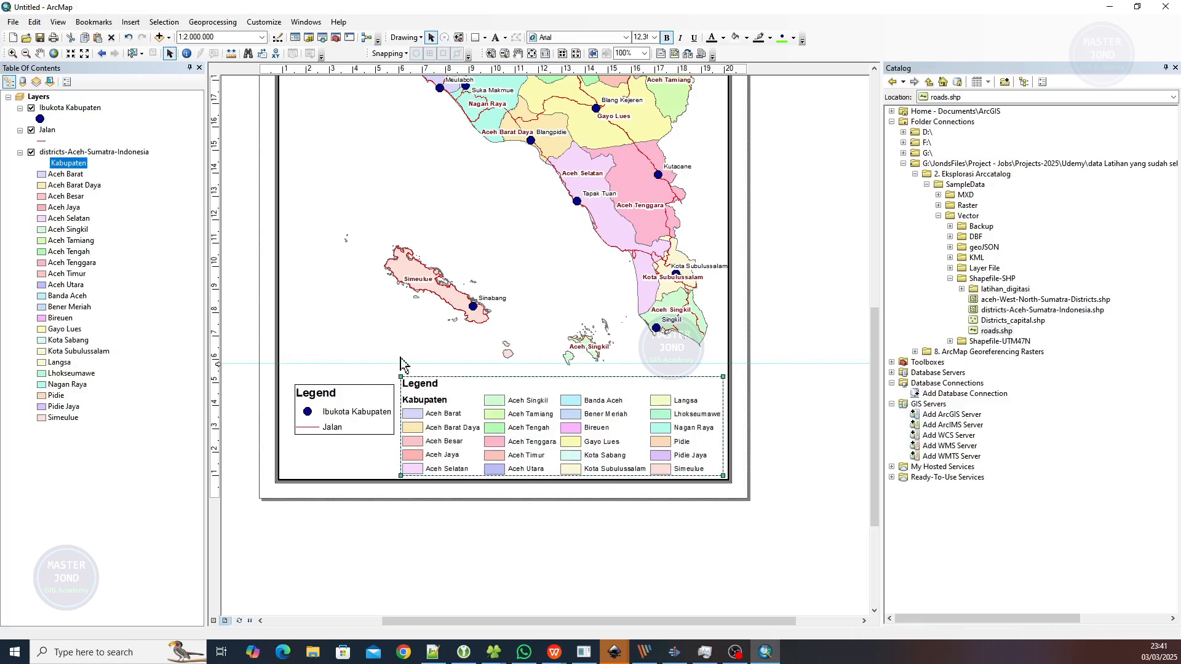
# Align the top of the Kabupaten legend to the slightly lowered guide and enlarge the legend from its lower-left corner
pyautogui.click(363, 412)
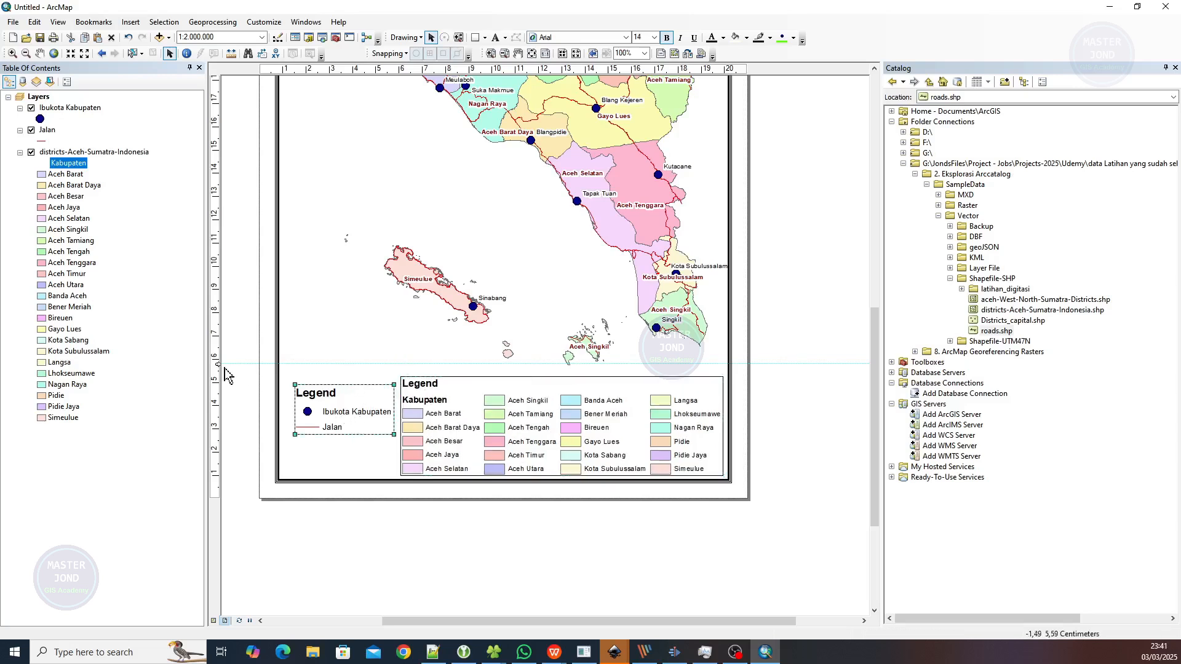
pyautogui.moveTo(218, 365); pyautogui.dragTo(219, 369)
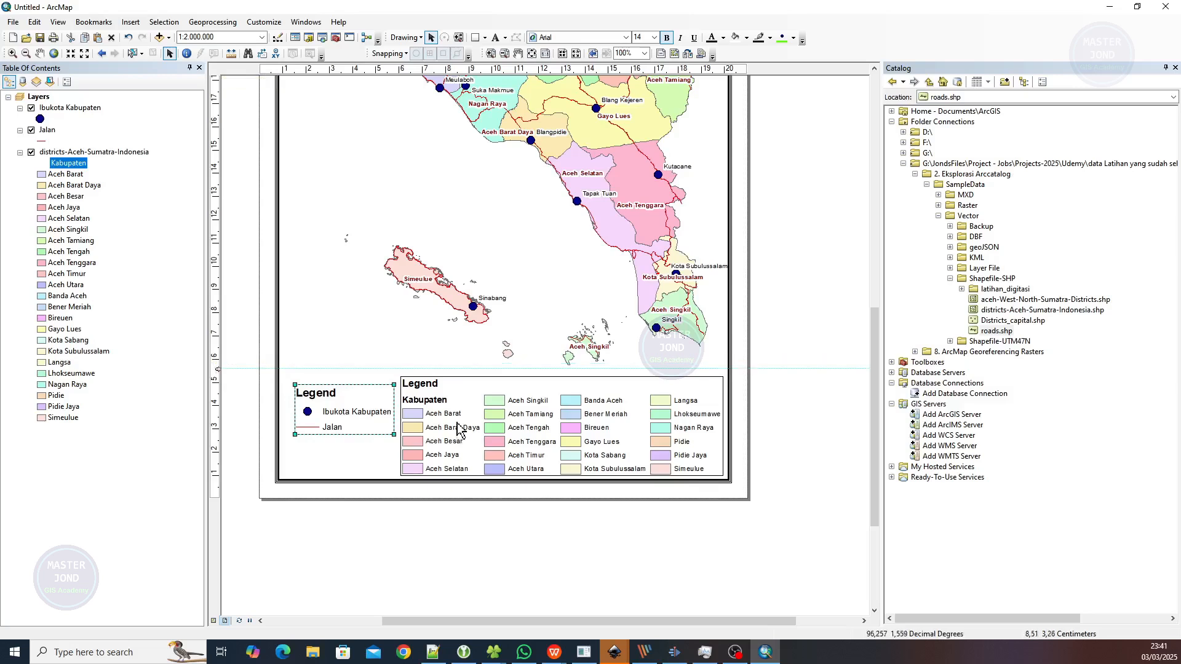
pyautogui.moveTo(458, 424); pyautogui.dragTo(458, 406)
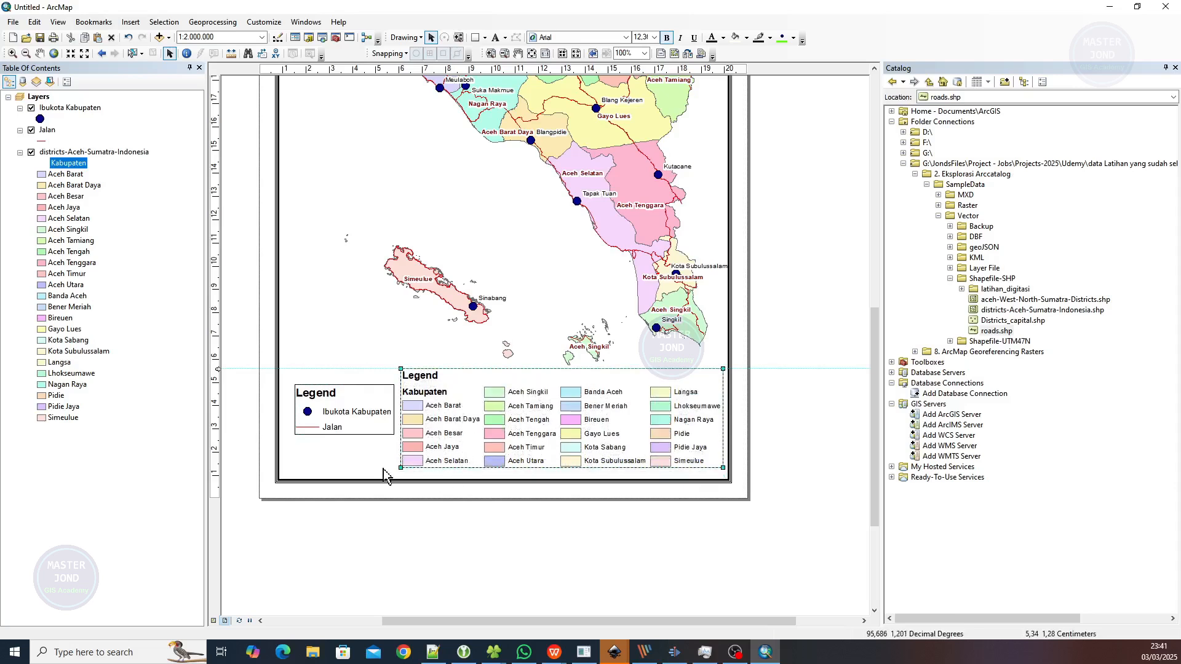
pyautogui.moveTo(397, 471); pyautogui.dragTo(389, 481)
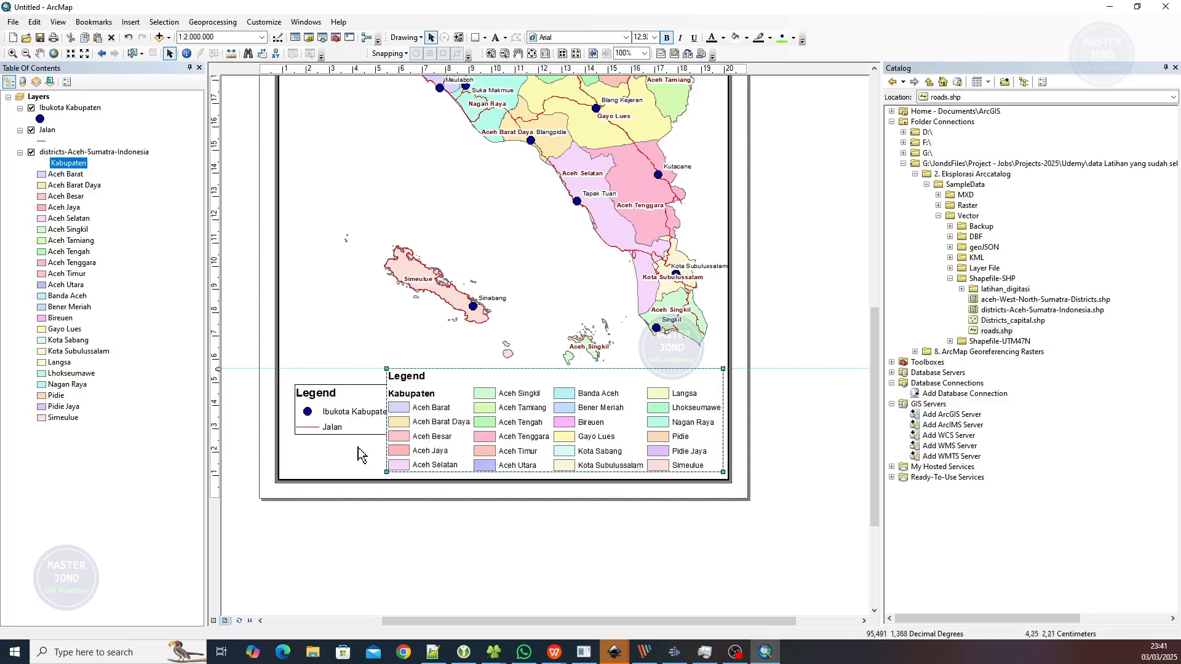
# Align the small capitals-and-roads legend to the horizontal guide and resize it to fit between the page frame and the Kabupaten legend
pyautogui.click(341, 423)
pyautogui.moveTo(297, 390)
pyautogui.mouseDown()
pyautogui.moveTo(338, 399)
pyautogui.moveTo(312, 372)
pyautogui.mouseUp()
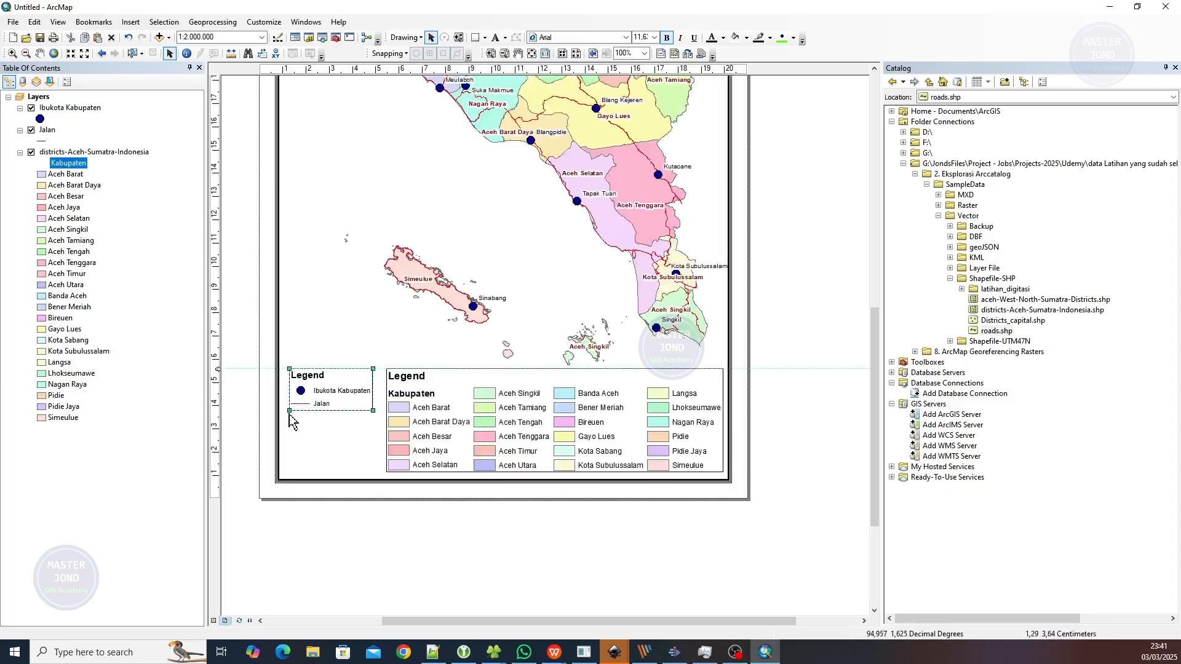
pyautogui.moveTo(289, 412); pyautogui.dragTo(285, 413)
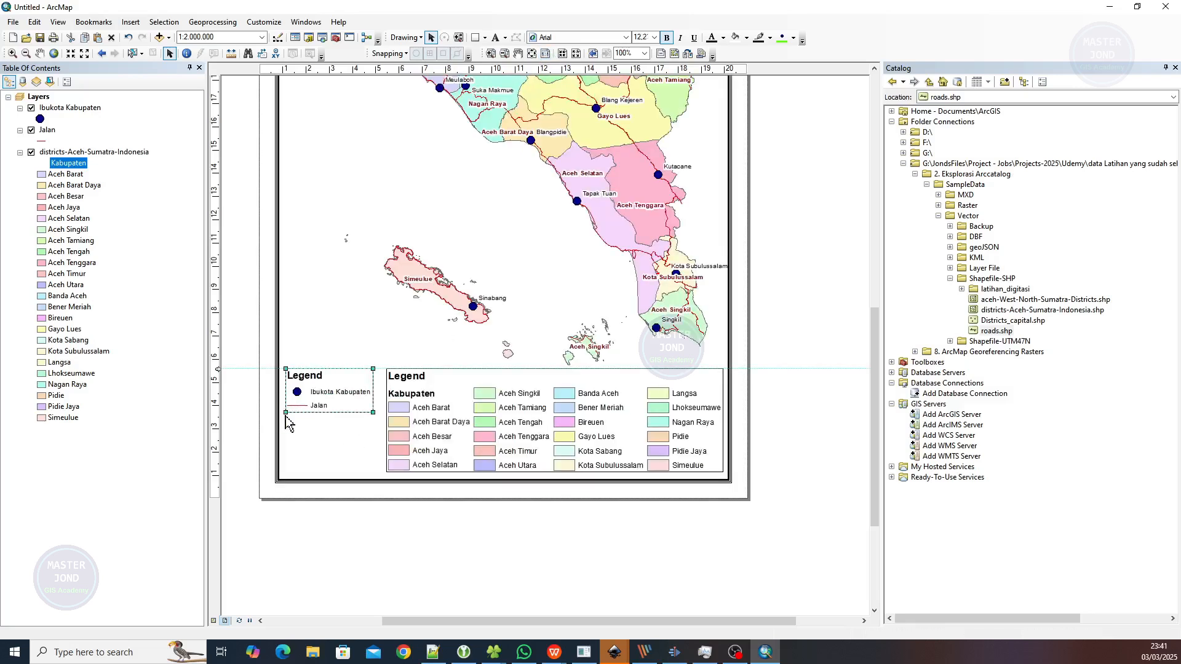
pyautogui.moveTo(374, 412); pyautogui.dragTo(377, 428)
pyautogui.click(486, 504)
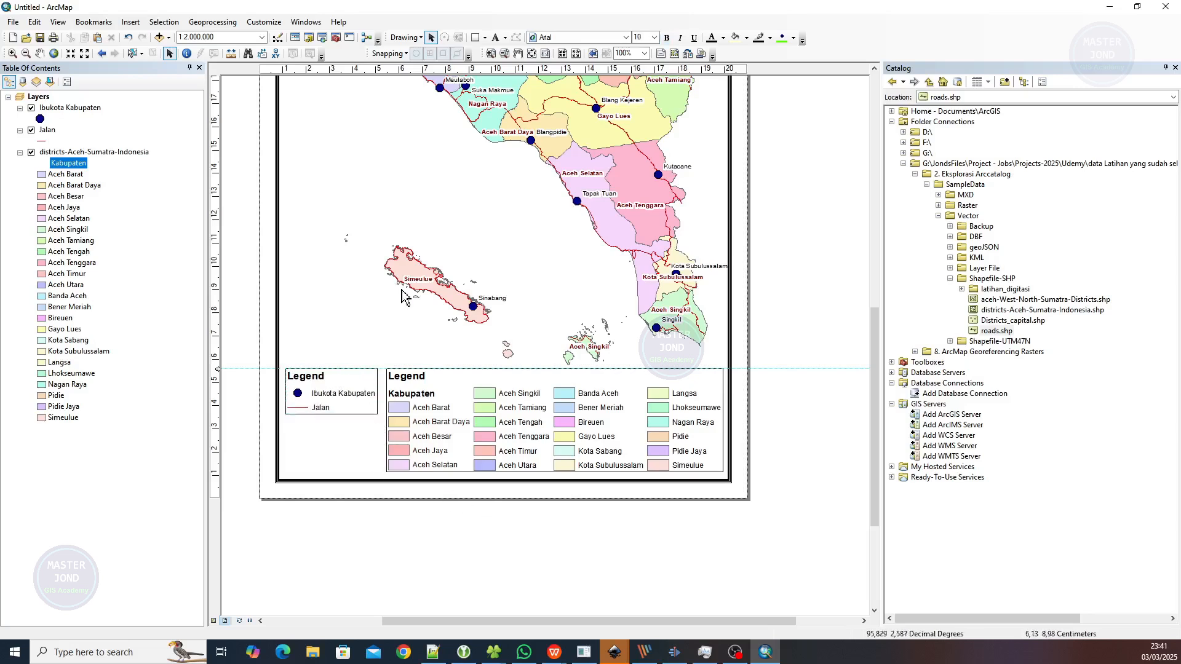
# Move the north arrow, scale text and scale bar together into the empty area above Simeulue island
pyautogui.scroll(5, 532, 244)
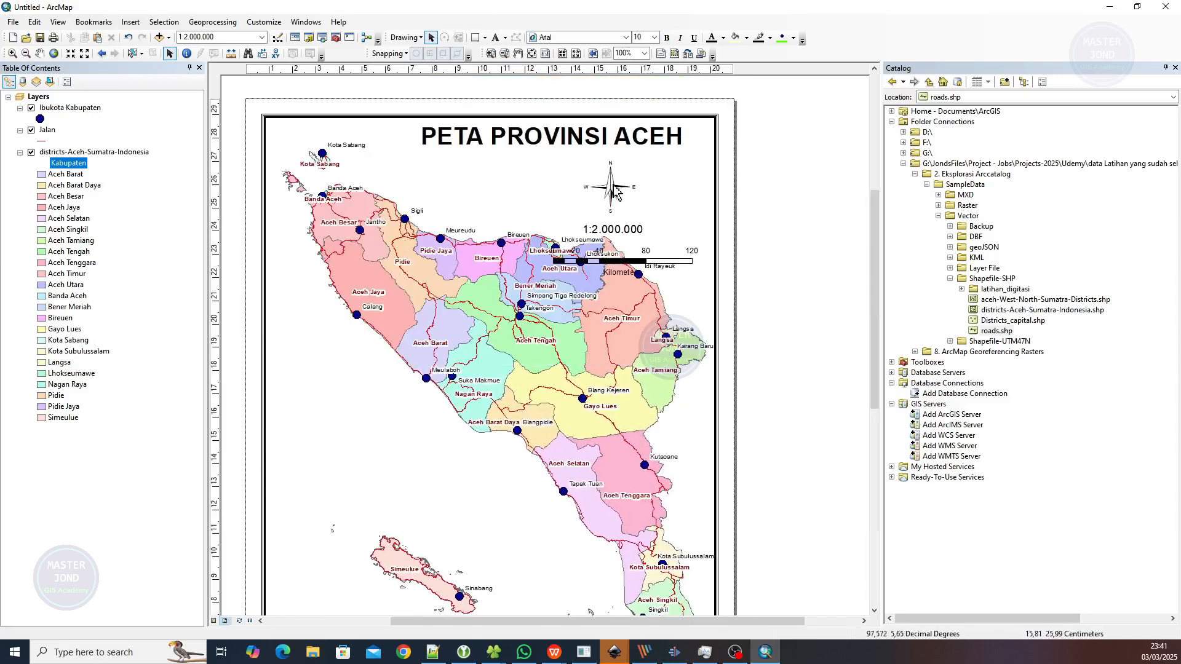
pyautogui.click(616, 193)
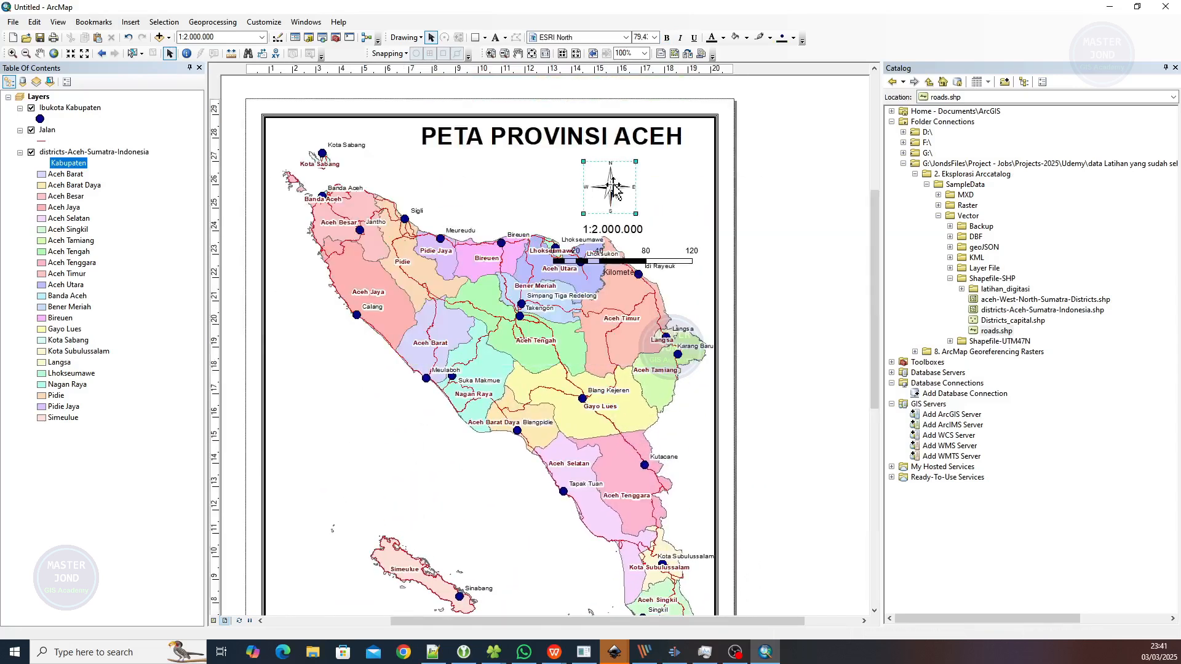
pyautogui.keyDown('shift'); pyautogui.click(626, 235); pyautogui.keyUp('shift')
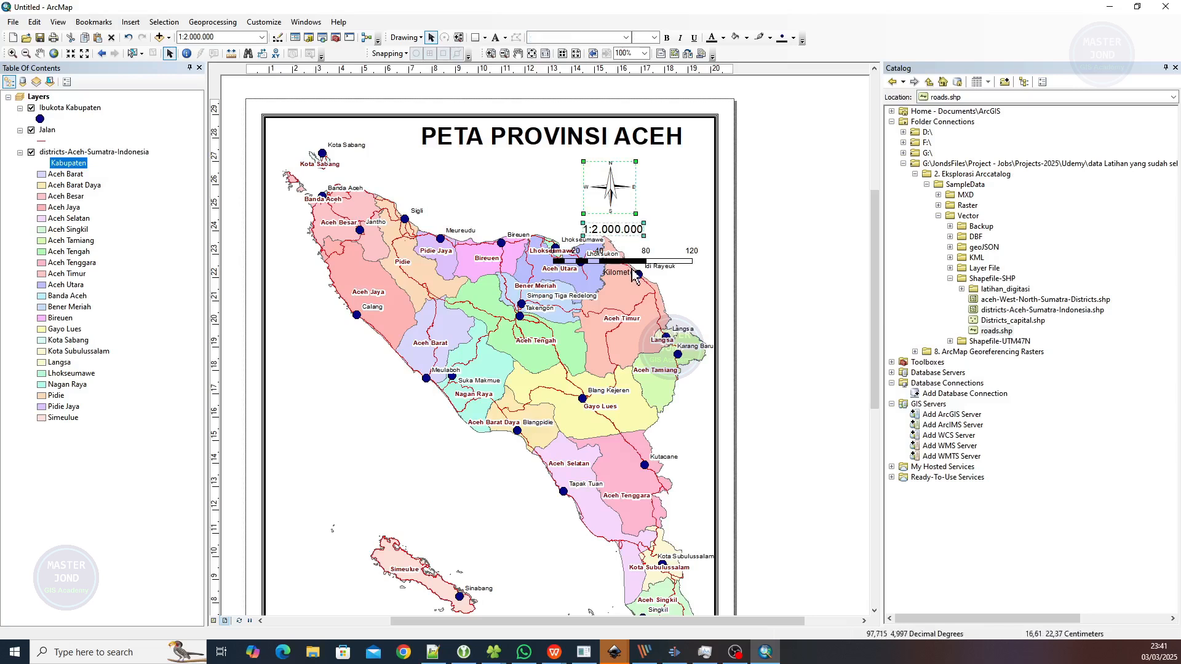
pyautogui.keyDown('shift'); pyautogui.click(652, 267); pyautogui.keyUp('shift')
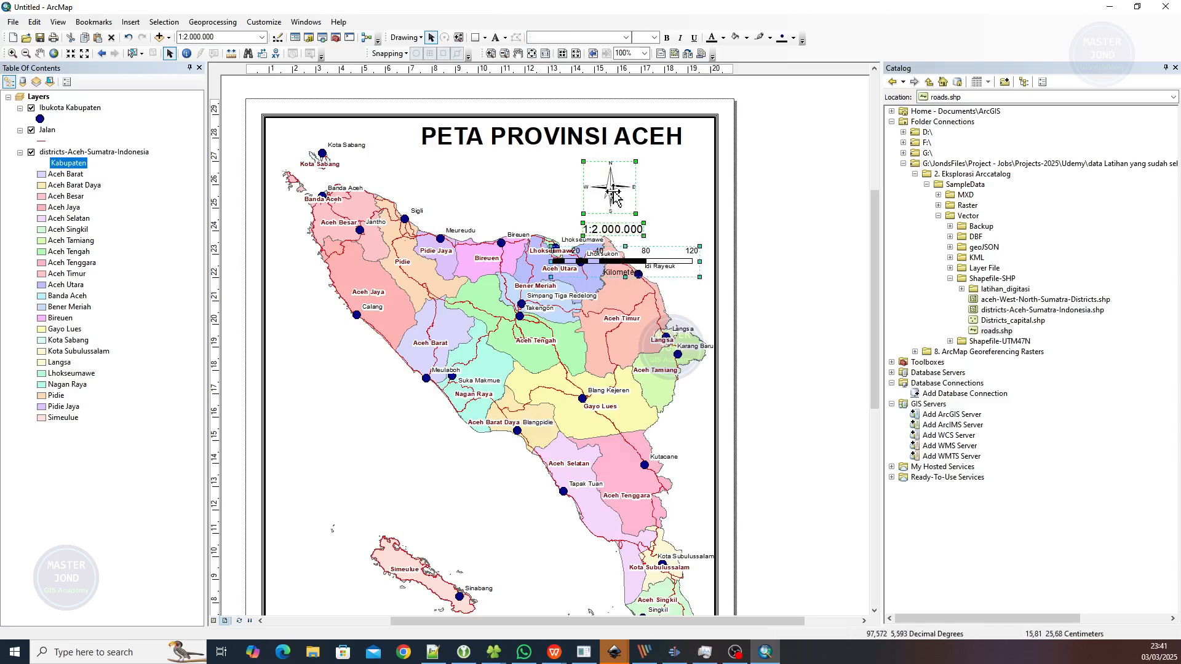
pyautogui.moveTo(614, 193); pyautogui.dragTo(335, 406)
pyautogui.moveTo(355, 500); pyautogui.dragTo(373, 287)
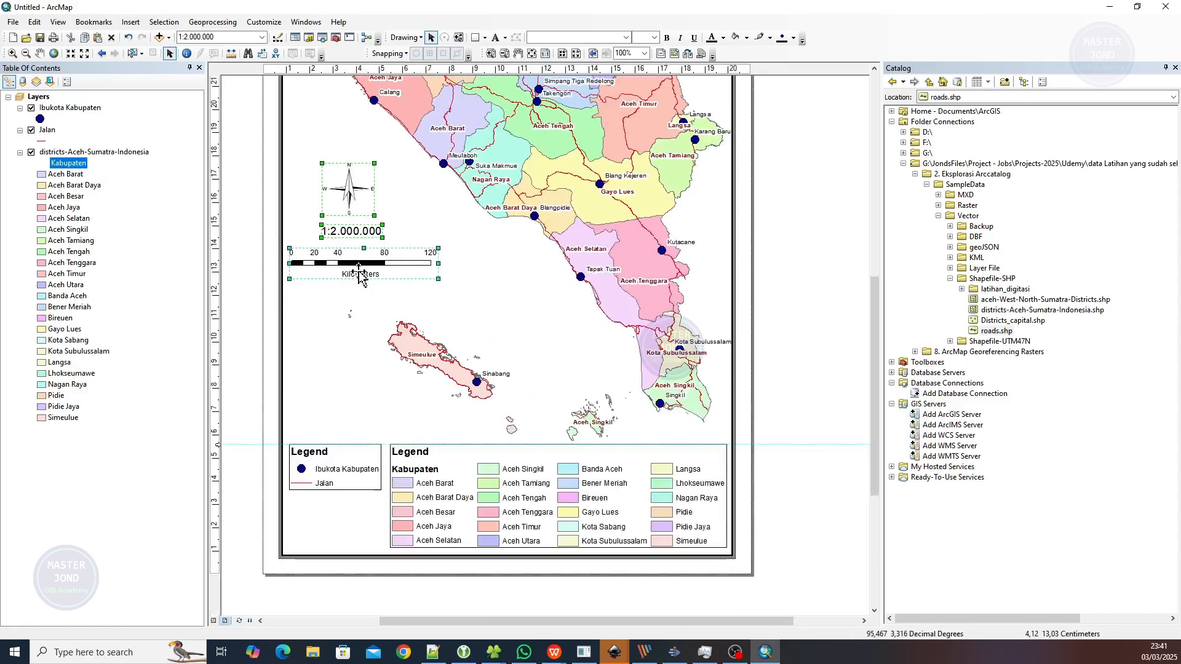
pyautogui.click(270, 201)
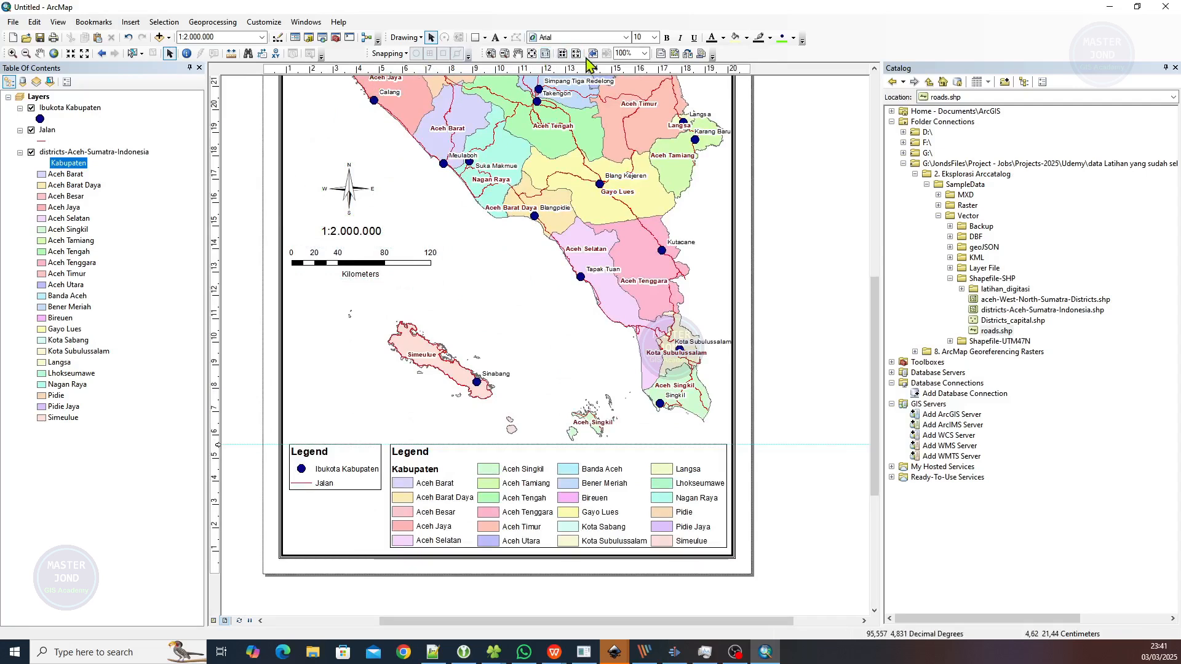
# Add the placeholder text "sdfgsdfgsdfgsd" in the empty area between Simeulue island and the small legend
pyautogui.click(505, 38)
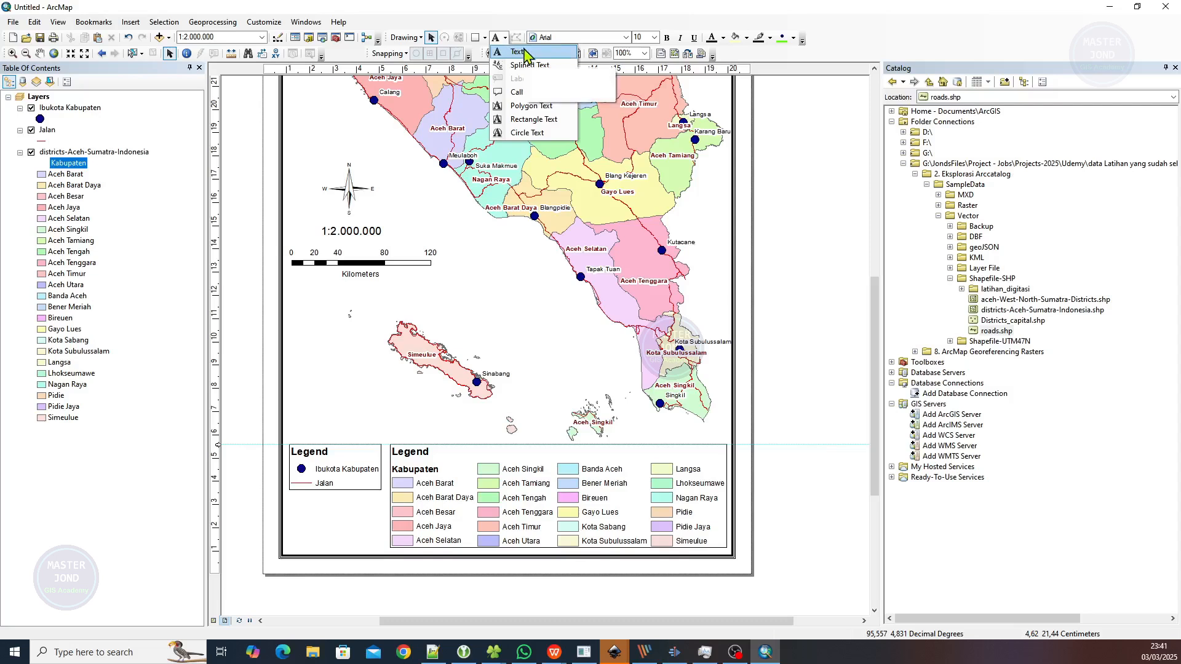
pyautogui.click(524, 53)
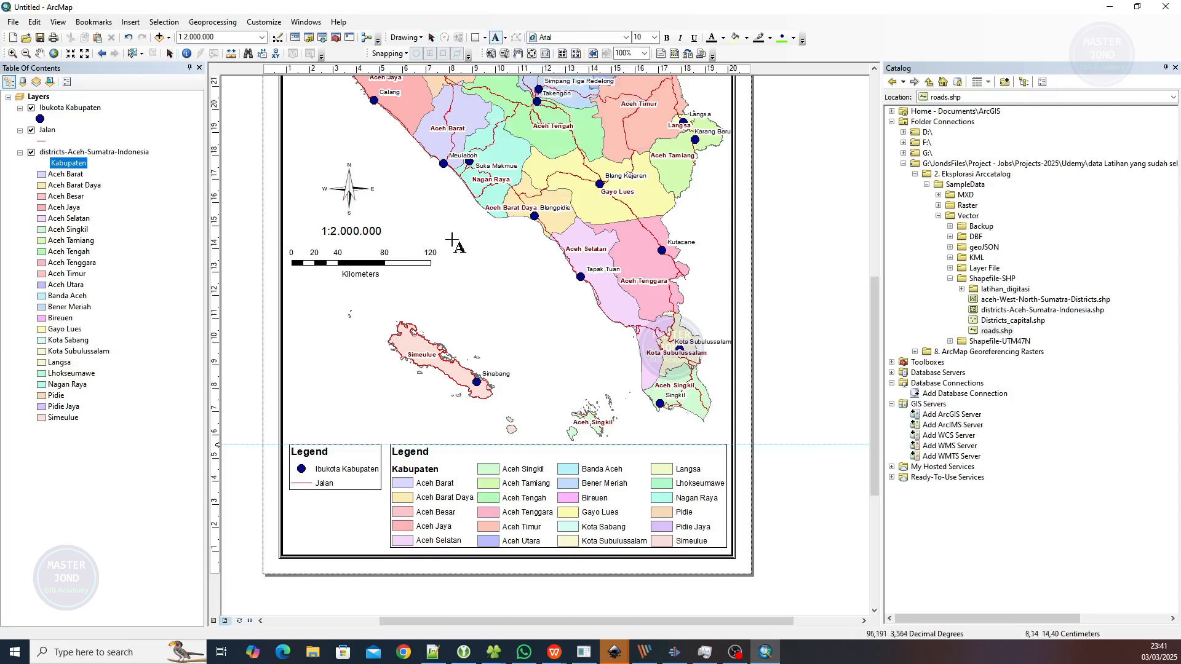
pyautogui.click(332, 388)
pyautogui.write('sdfgsdfgsdfgsd')
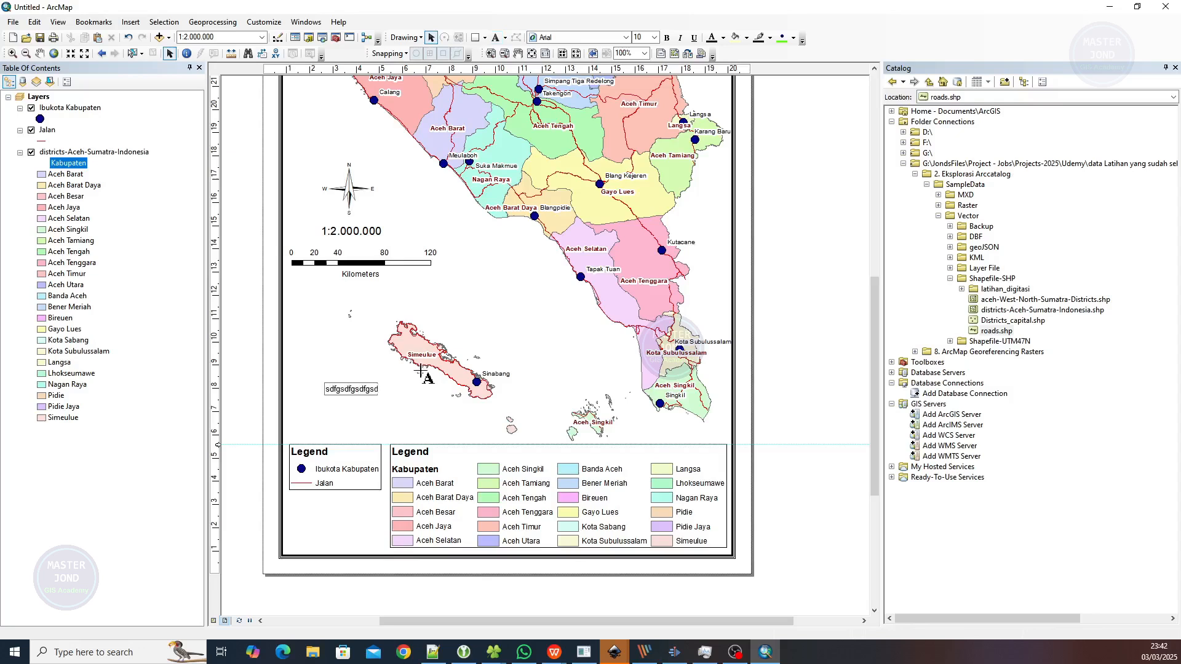
pyautogui.press('Return')
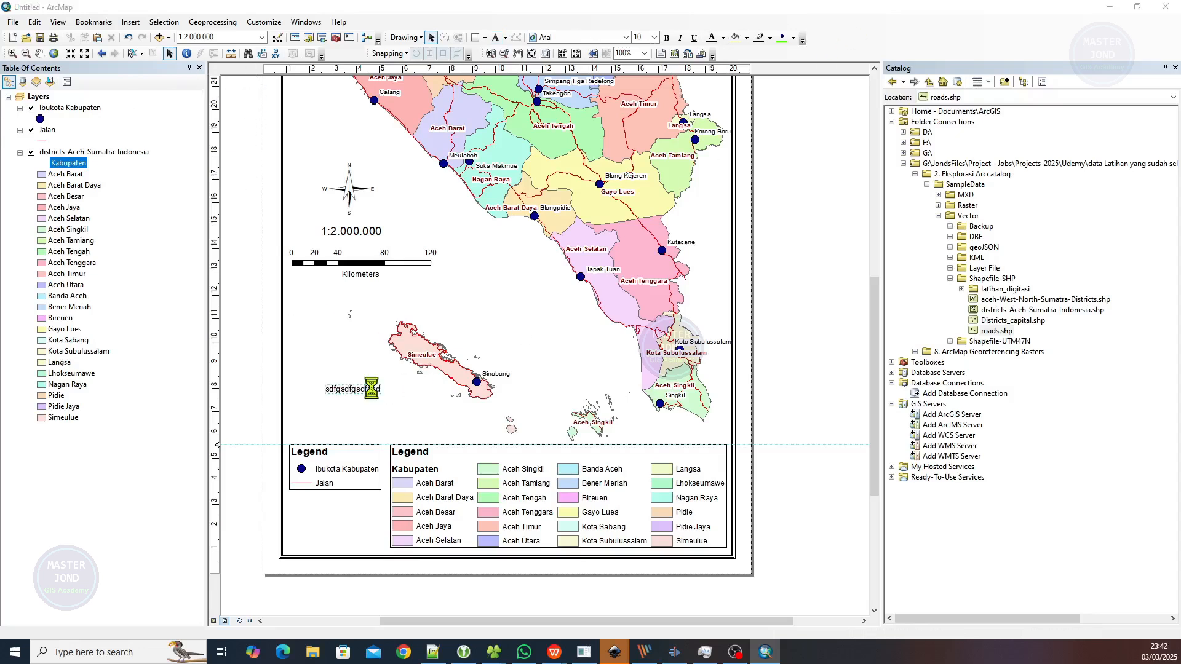
# Give the placeholder text's symbol a text background and a shadow with X and Y offsets of 2 points
pyautogui.doubleClick(371, 388)
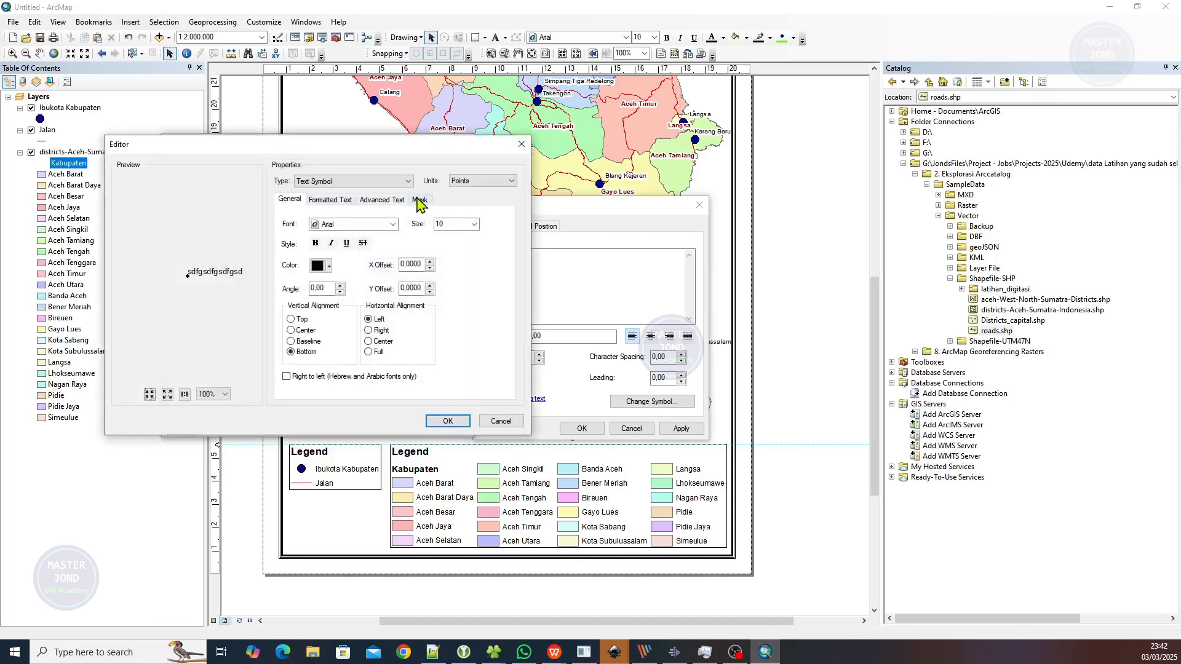
pyautogui.click(321, 203)
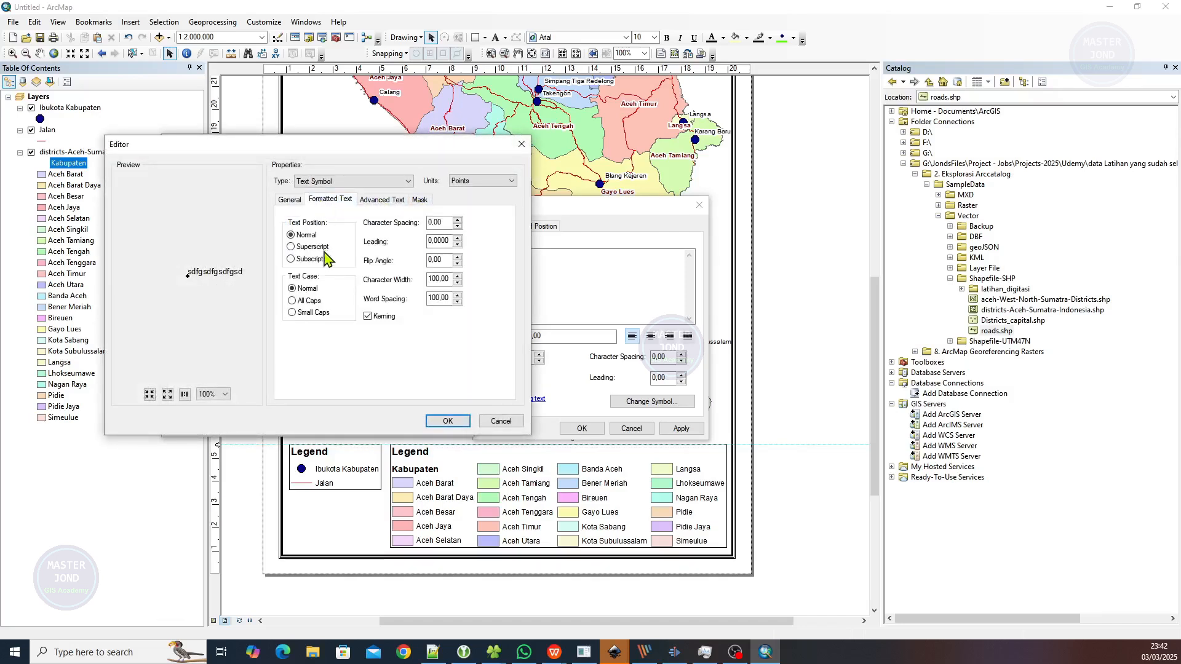
pyautogui.click(290, 202)
pyautogui.click(397, 203)
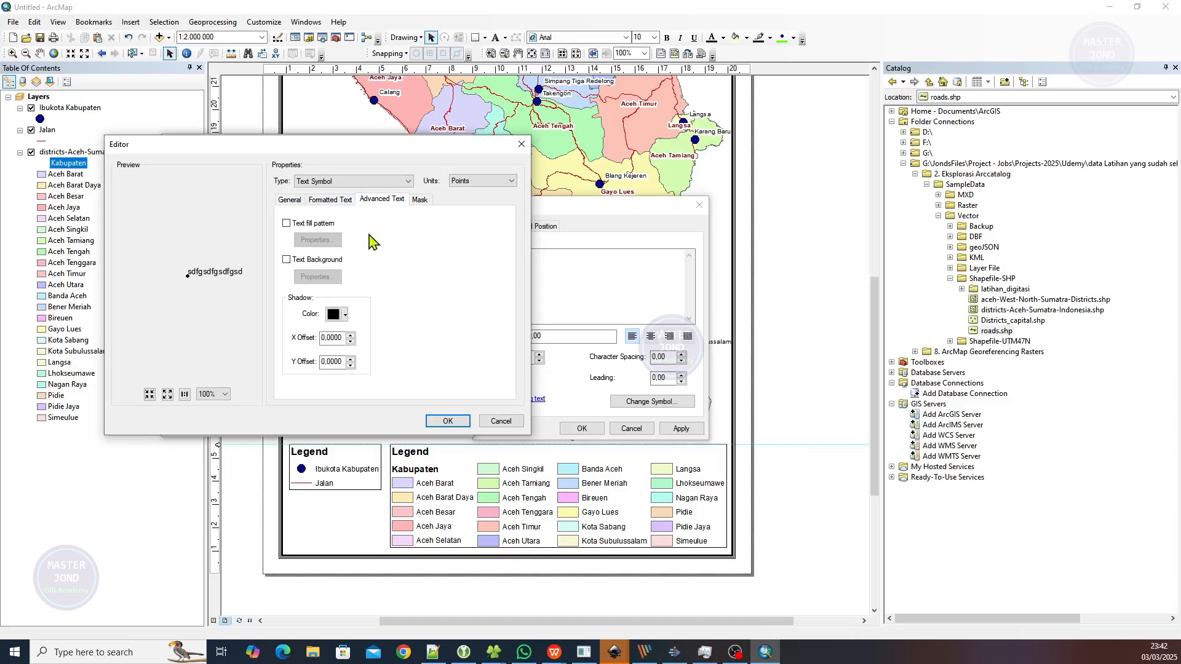
pyautogui.click(326, 259)
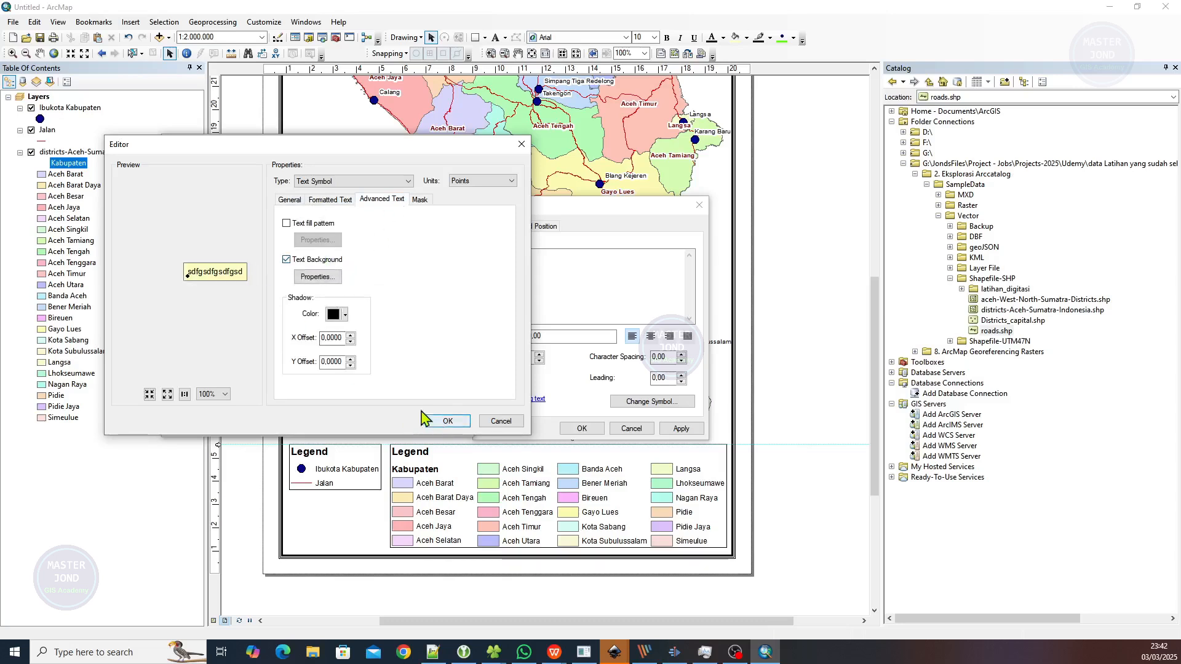
pyautogui.click(349, 335)
pyautogui.click(350, 335)
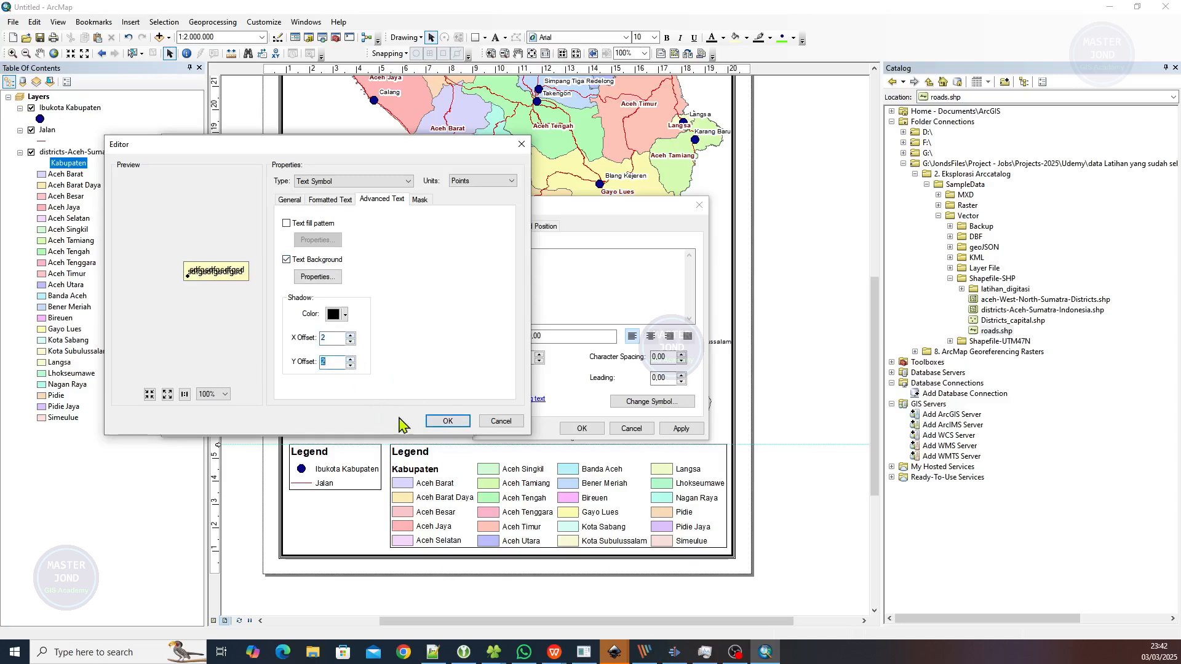
pyautogui.click(450, 423)
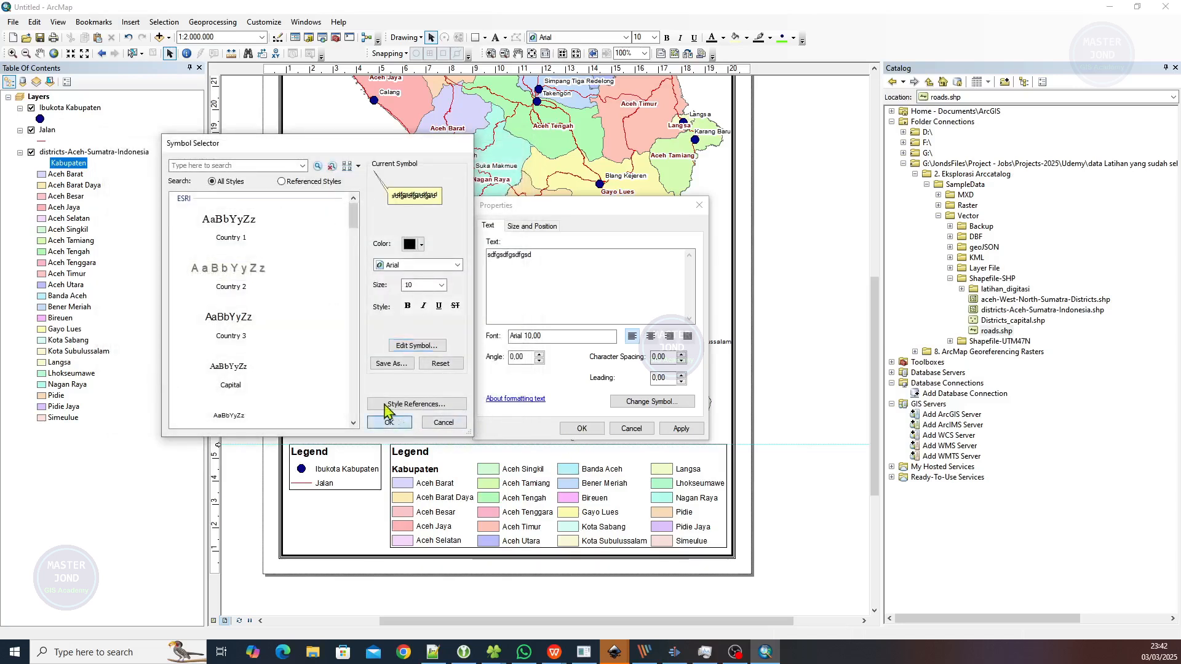
pyautogui.click(389, 422)
# Replace the placeholder text with "Note:" and a second line "1. Peta ini di desain diatas kertas A4"
pyautogui.moveTo(560, 253); pyautogui.dragTo(481, 252)
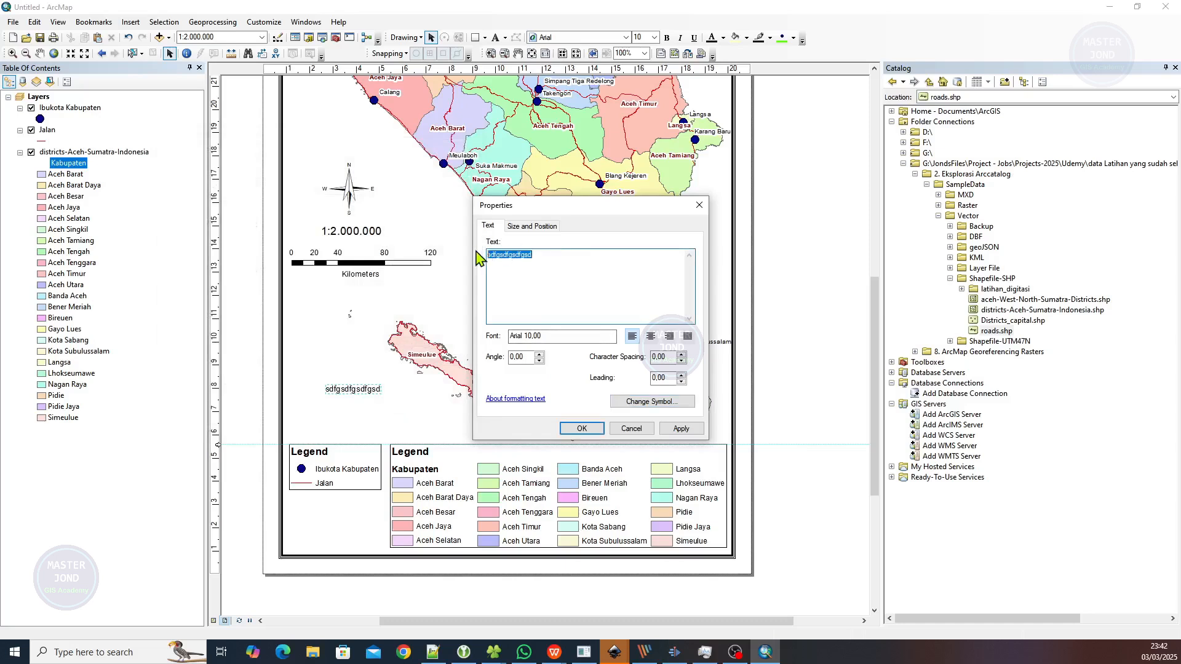
pyautogui.write('Note:')
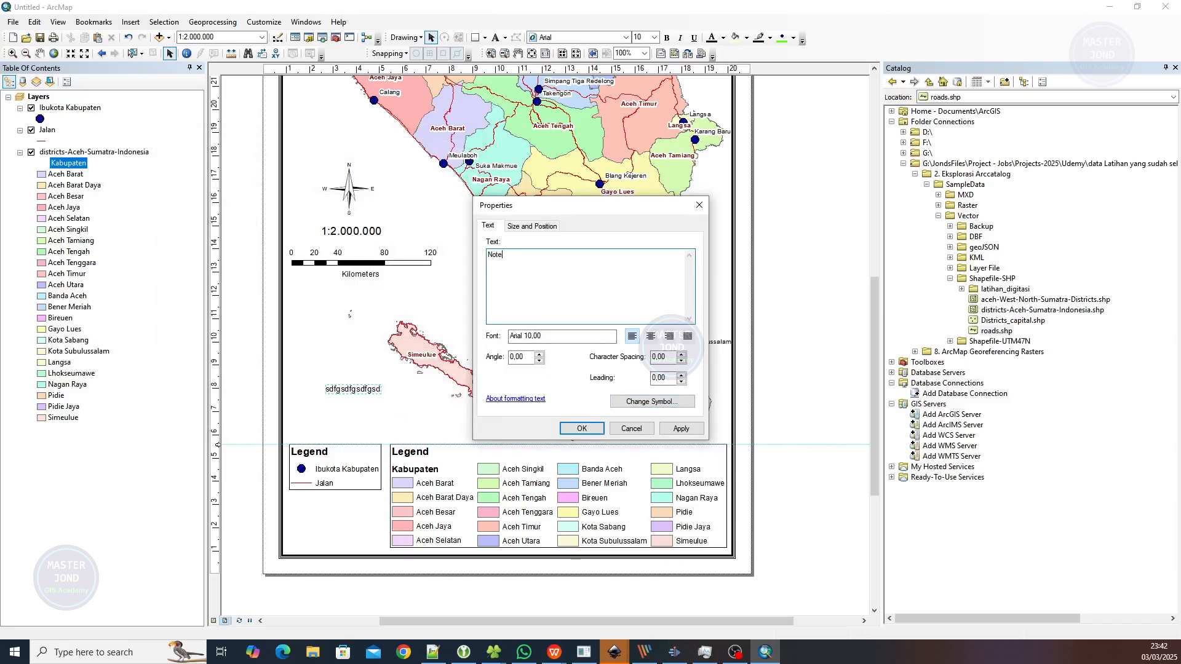
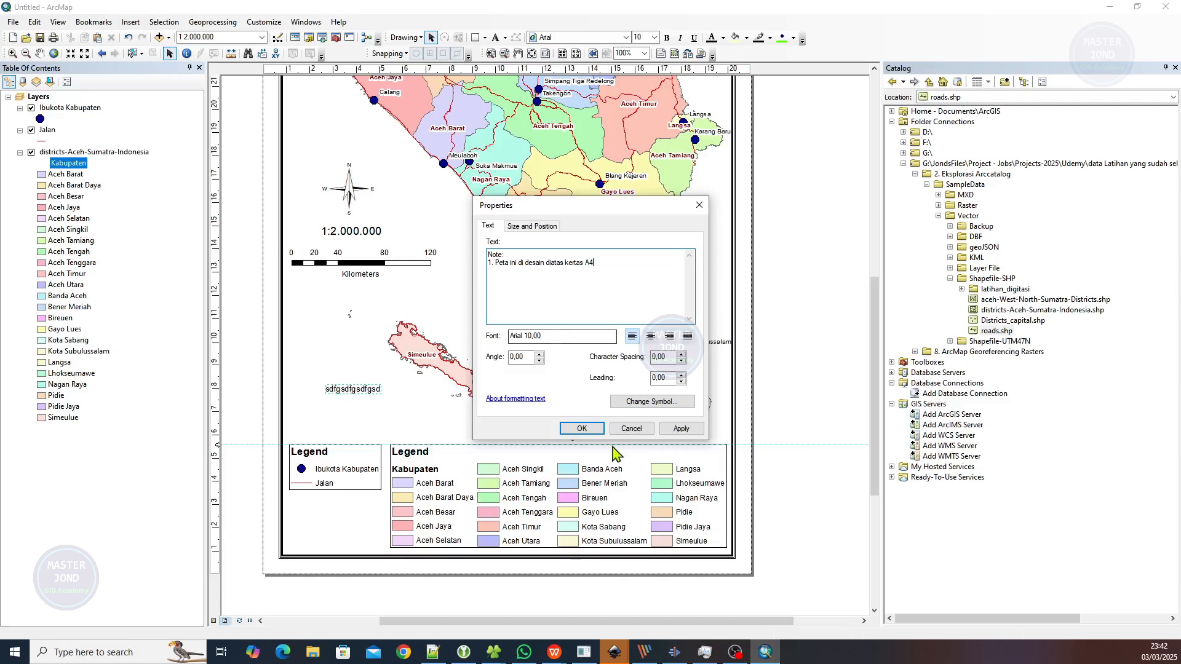
pyautogui.click(681, 428)
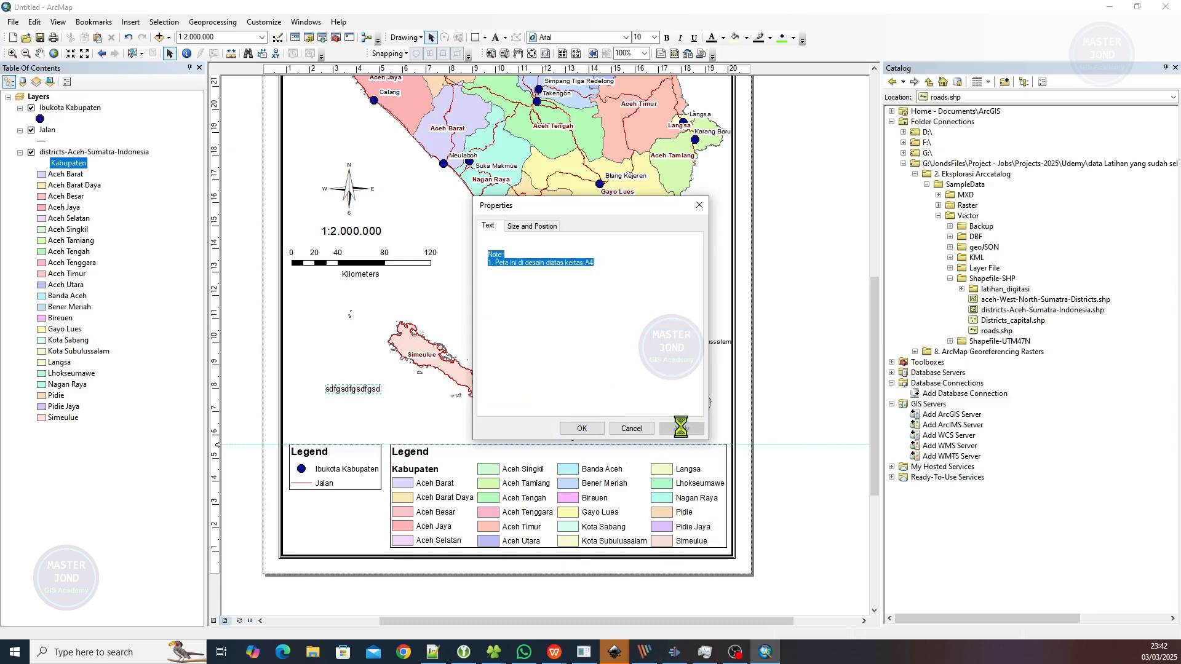
pyautogui.click(601, 429)
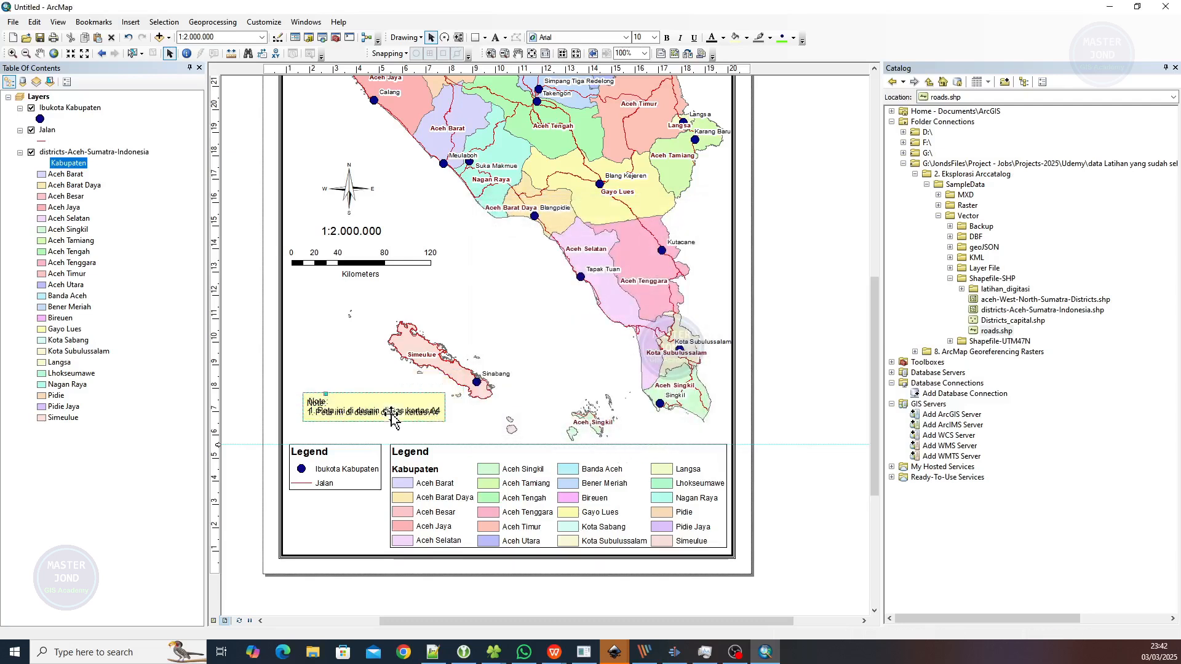
# Open the advanced text settings of the note text's symbol
pyautogui.rightClick(391, 416)
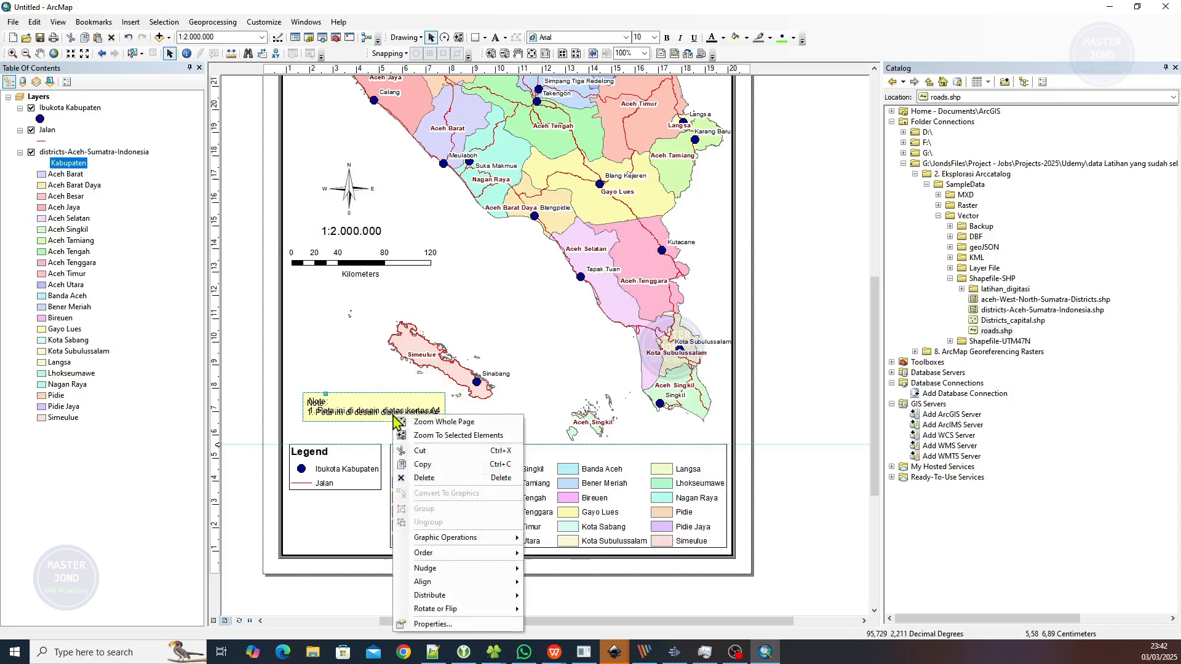
pyautogui.click(434, 624)
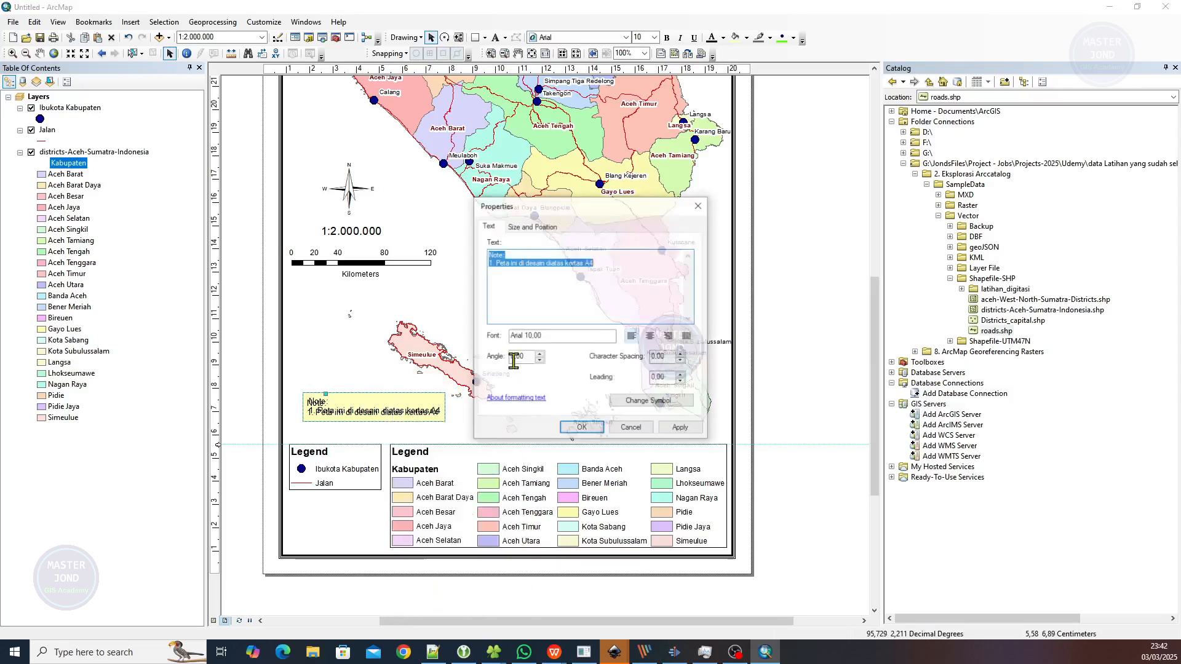
pyautogui.click(652, 401)
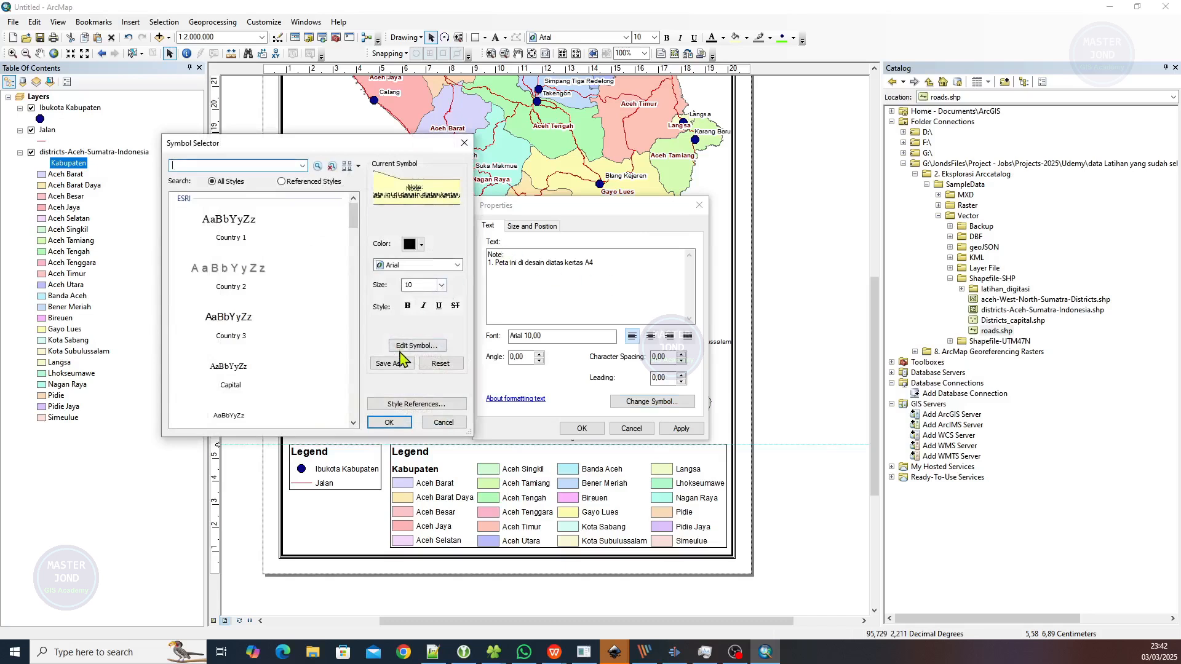
pyautogui.click(408, 347)
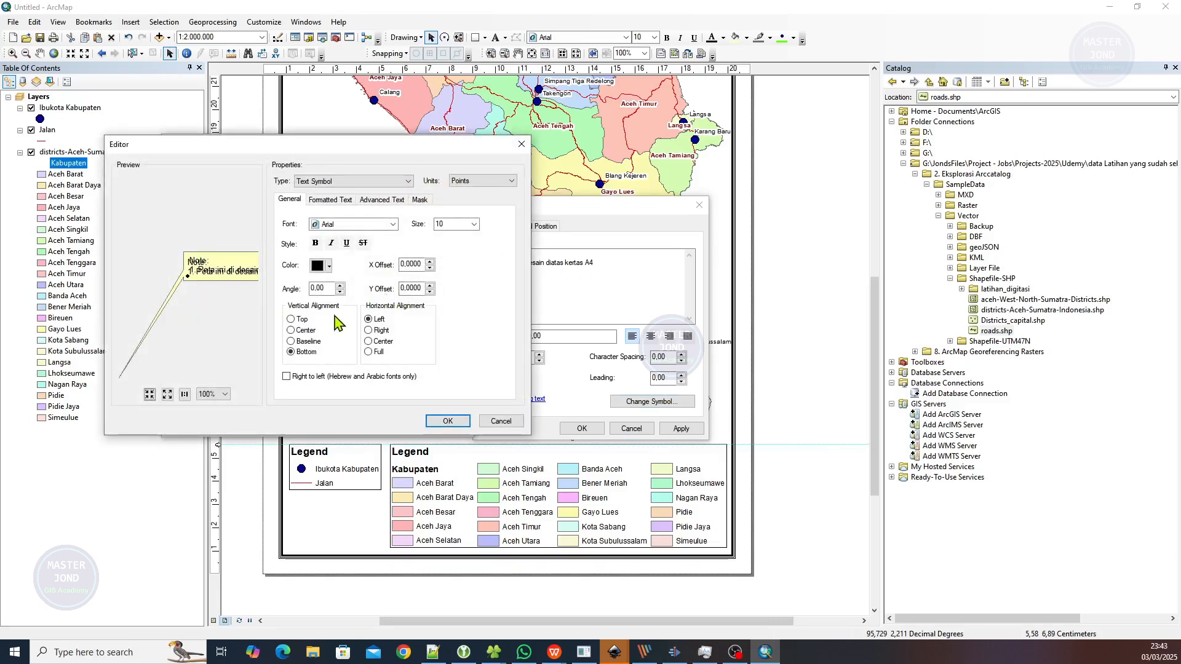
pyautogui.click(382, 200)
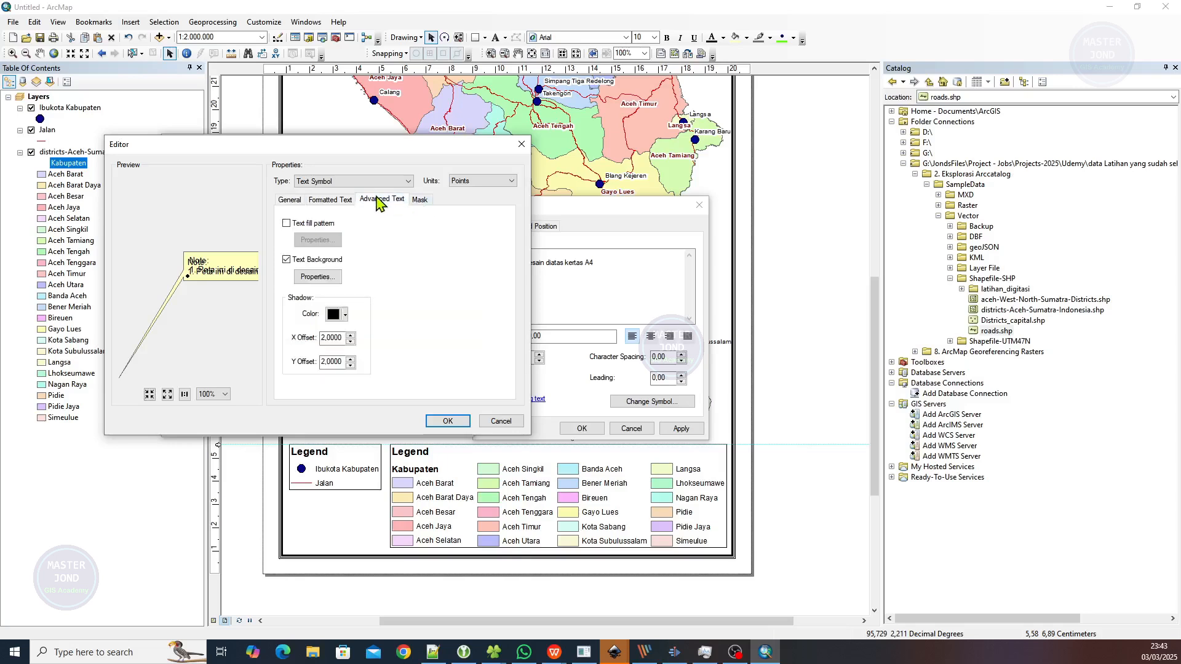
pyautogui.click(307, 260)
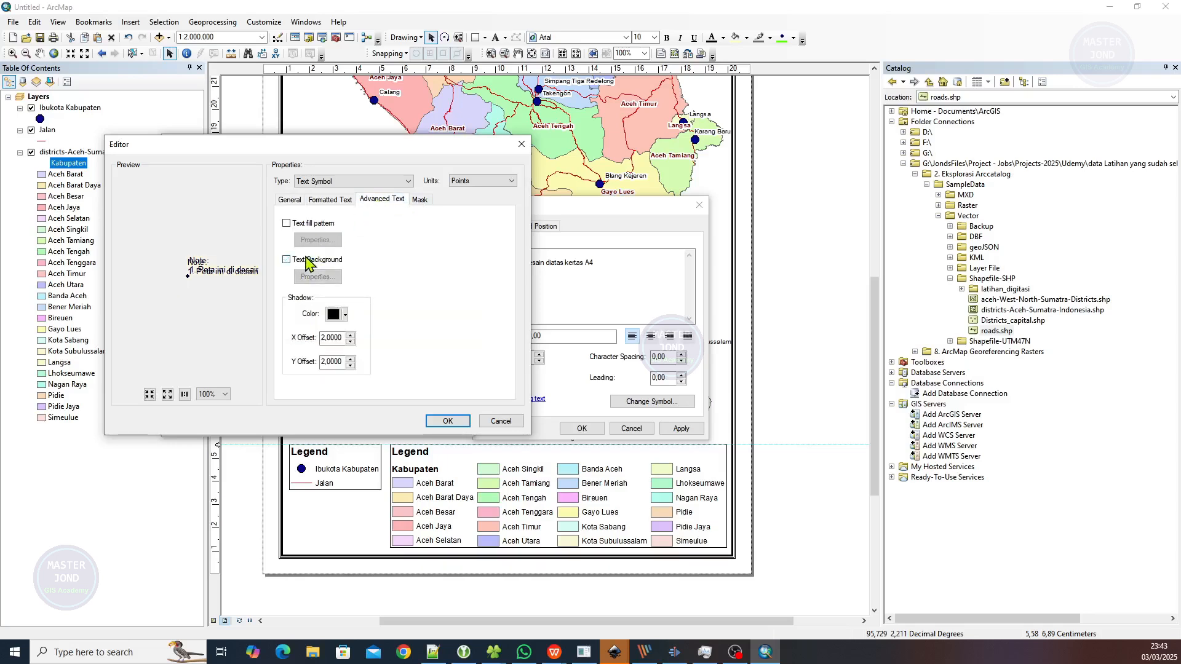
pyautogui.click(300, 261)
pyautogui.click(334, 200)
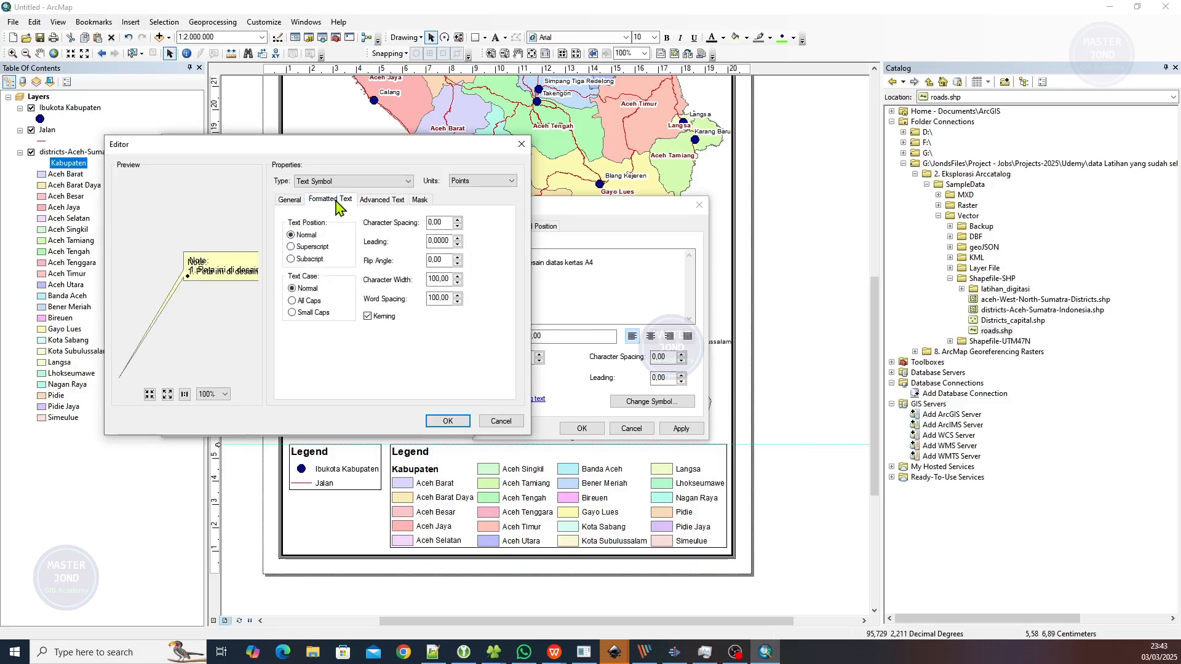
pyautogui.click(288, 201)
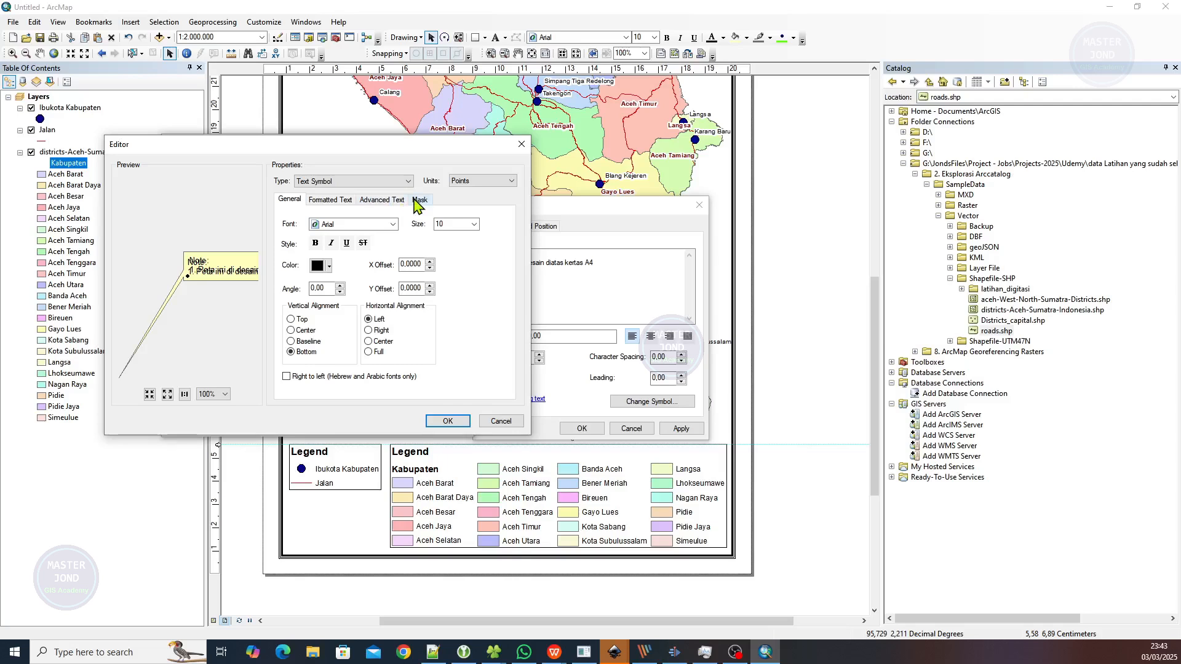
pyautogui.click(343, 201)
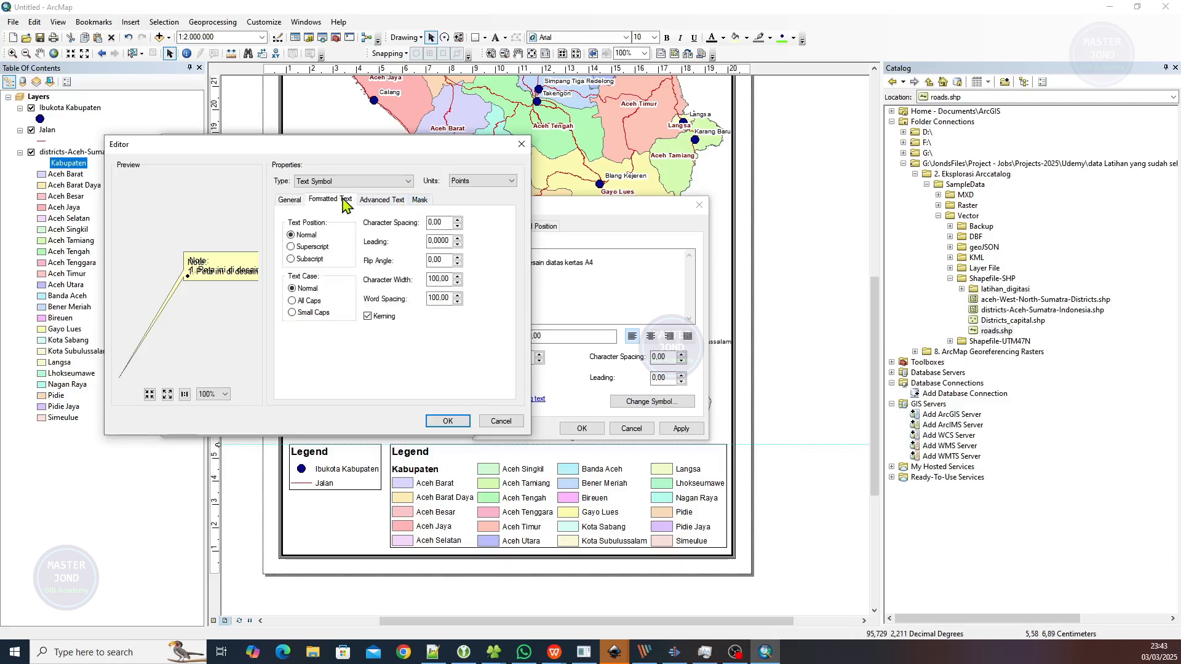
pyautogui.click(397, 202)
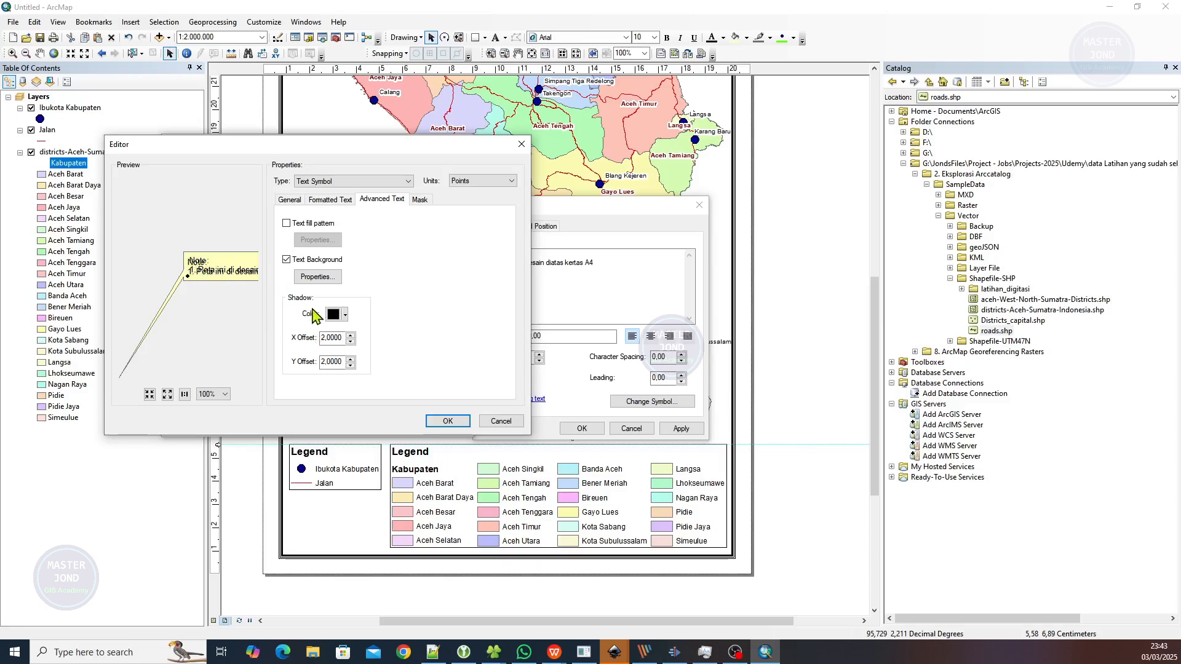
# Remove the note text's shadow by setting its X and Y offsets to 0 and apply the change
pyautogui.doubleClick(352, 341)
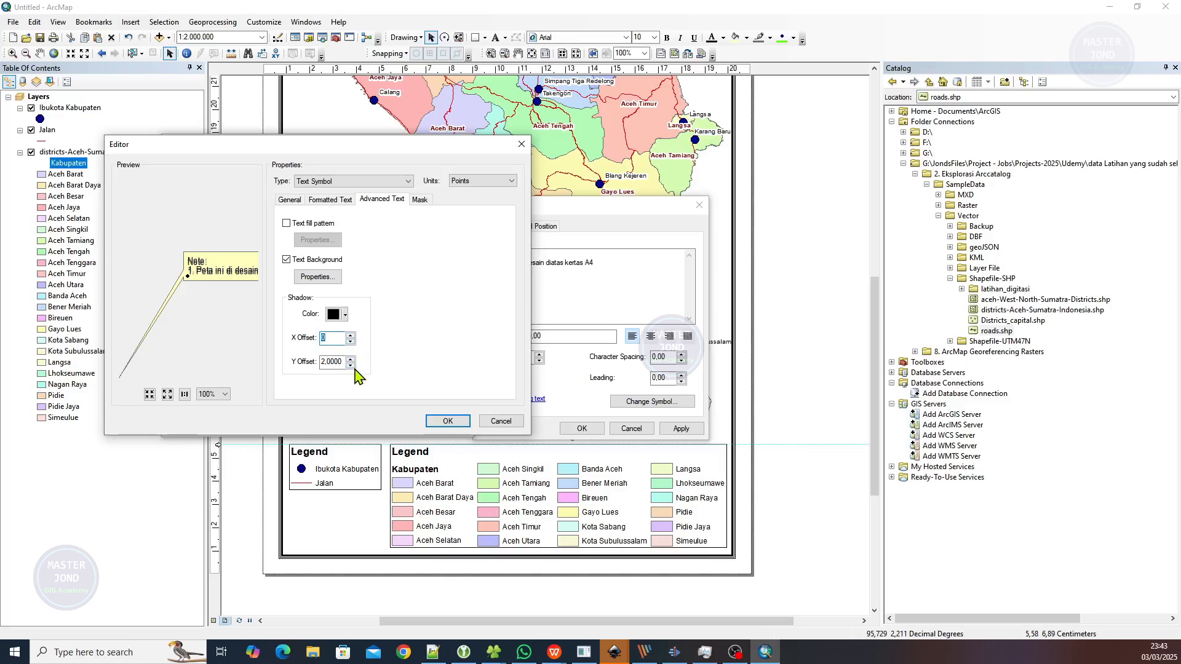
pyautogui.doubleClick(350, 365)
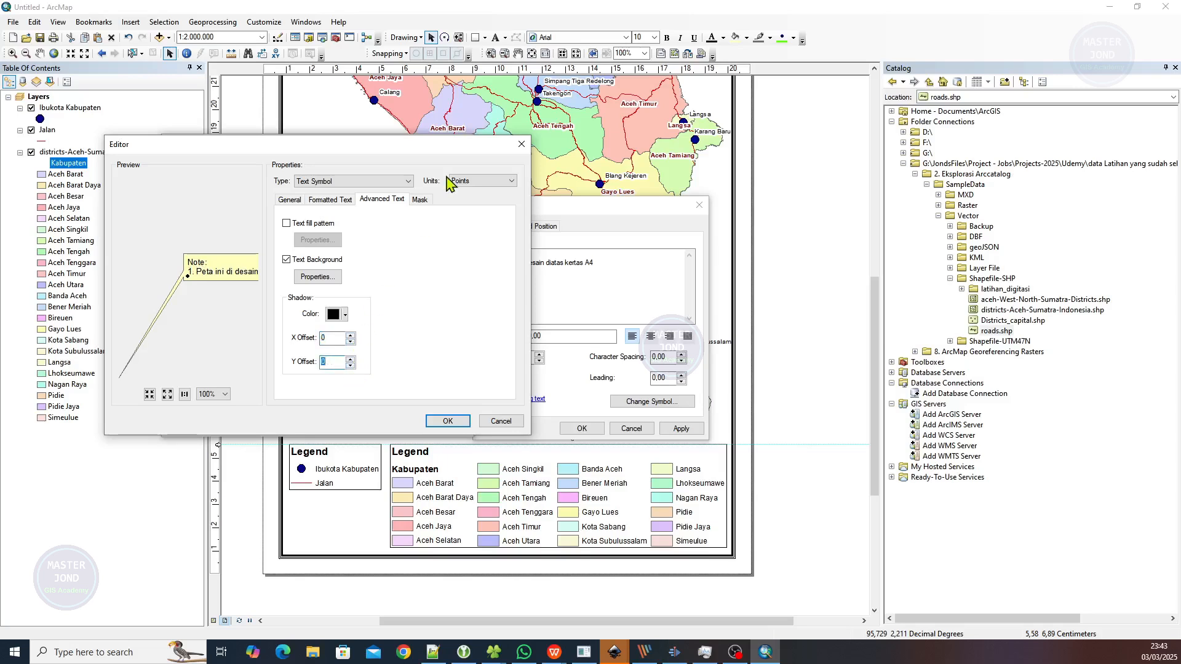
pyautogui.click(424, 203)
pyautogui.click(329, 201)
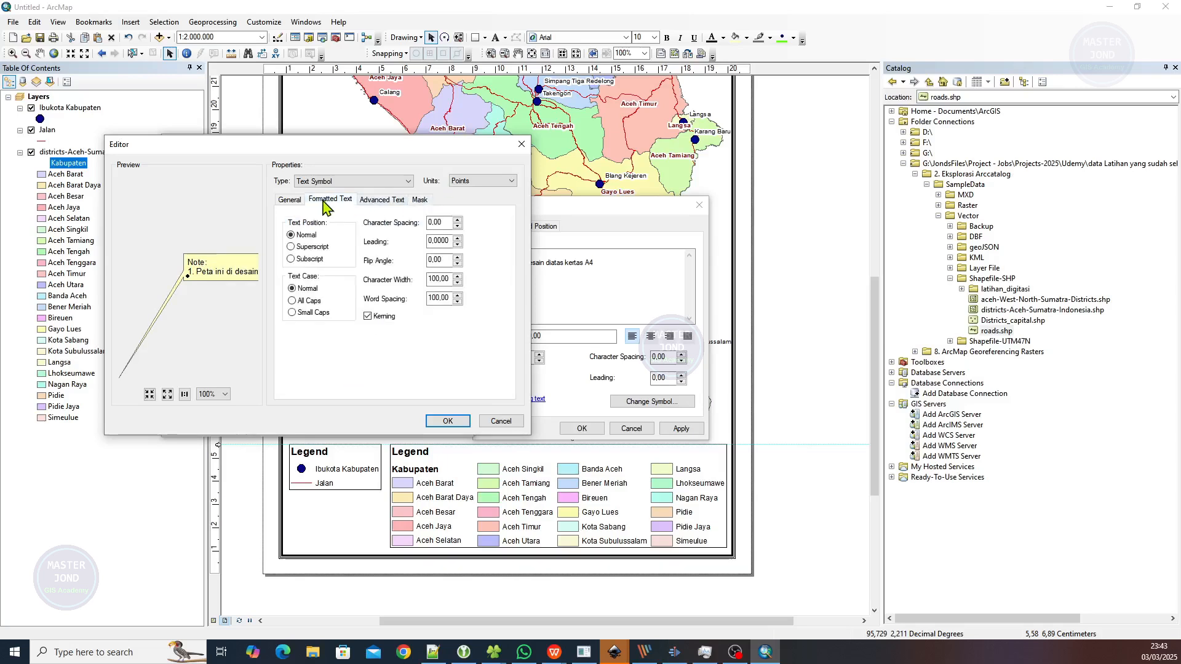
pyautogui.click(291, 203)
pyautogui.click(448, 422)
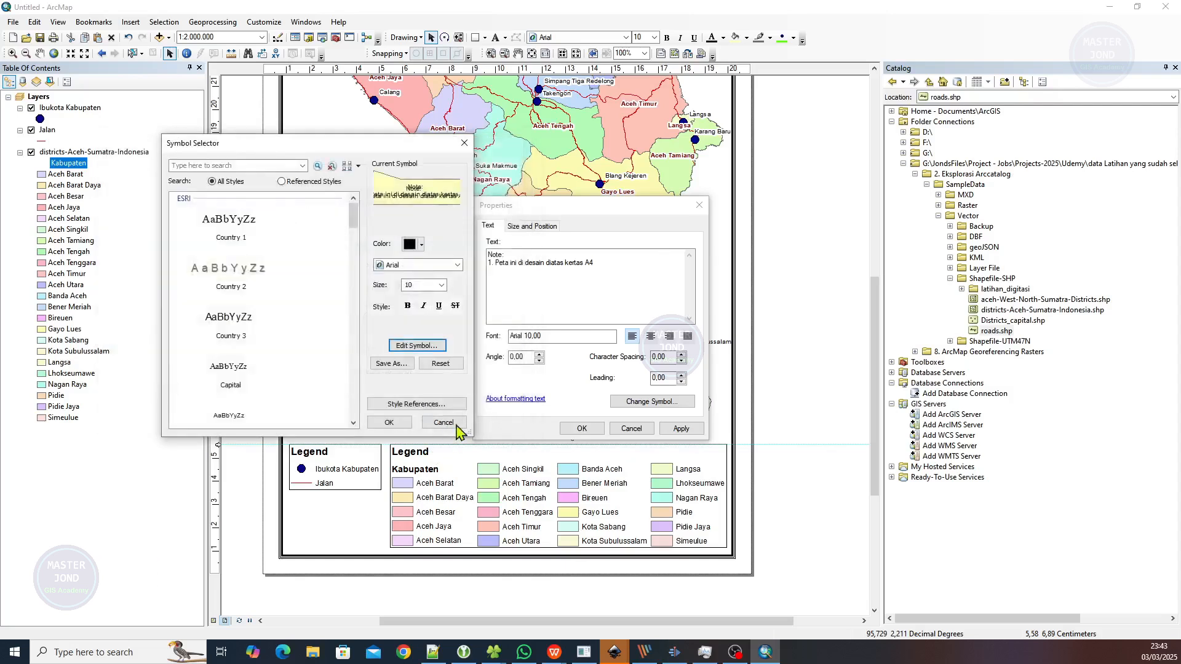
pyautogui.click(389, 422)
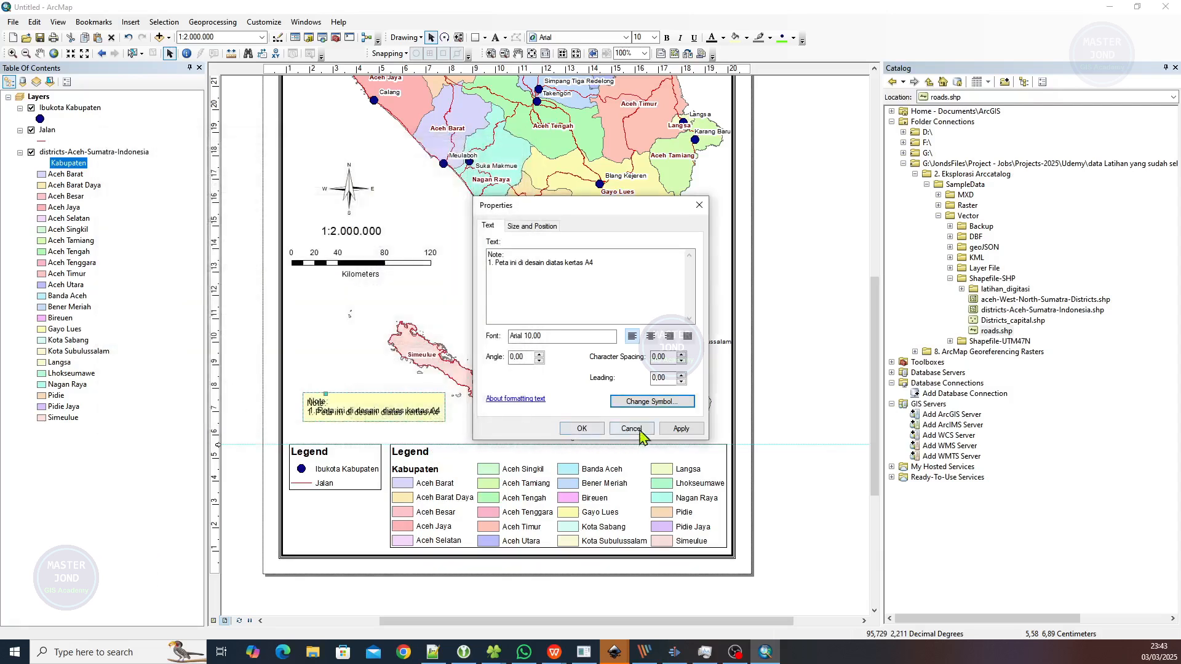
pyautogui.click(677, 429)
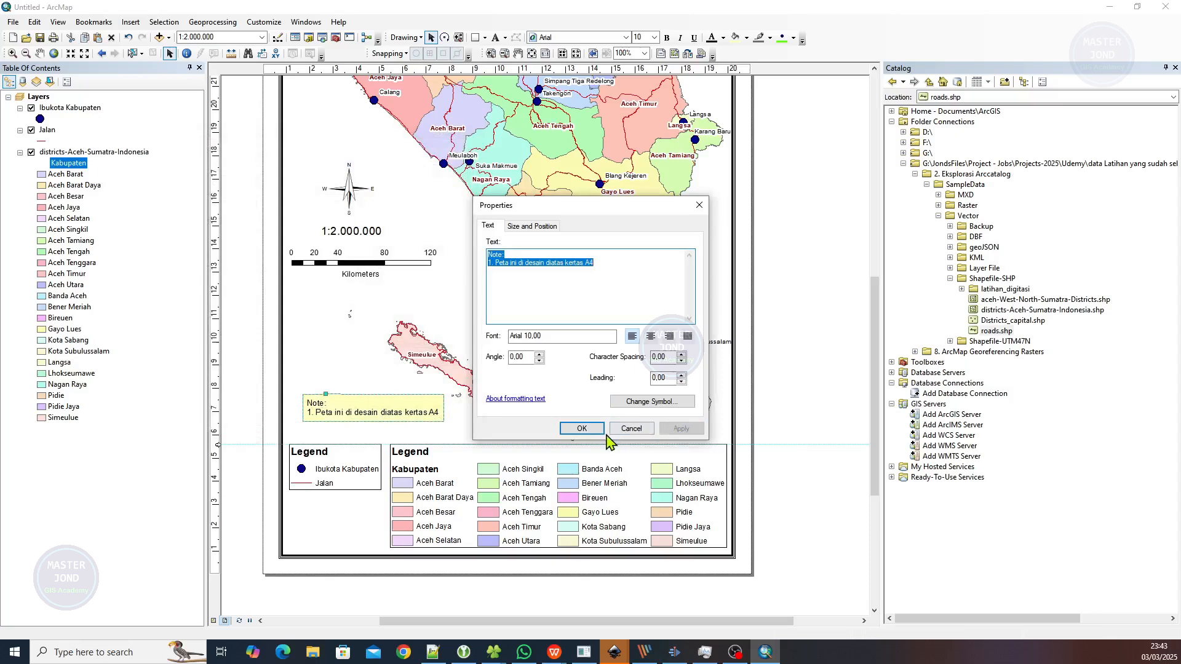
# Set the note text's font size to 8 and its balloon callout background fill to white
pyautogui.click(644, 401)
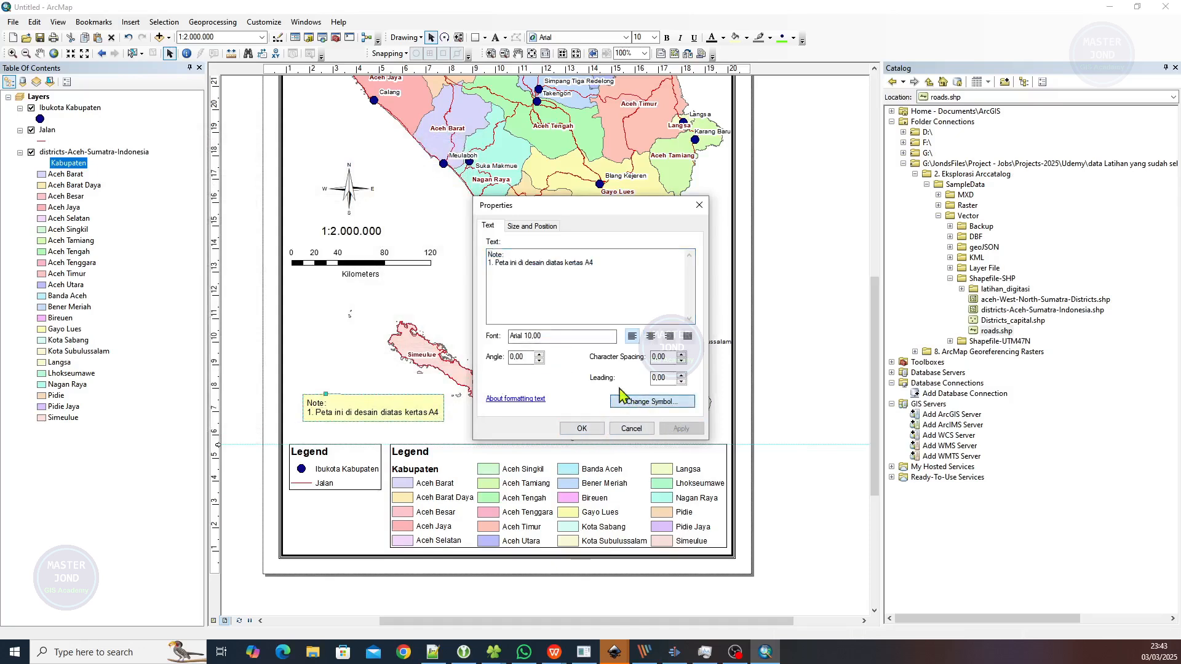
pyautogui.doubleClick(410, 285)
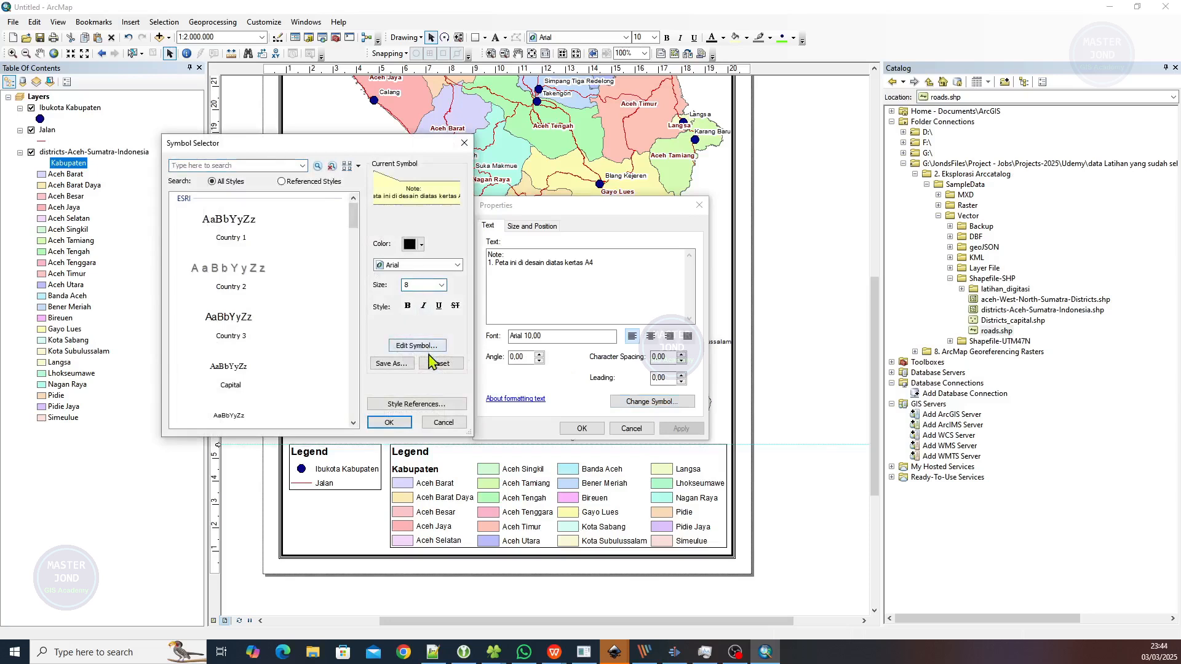
pyautogui.click(408, 348)
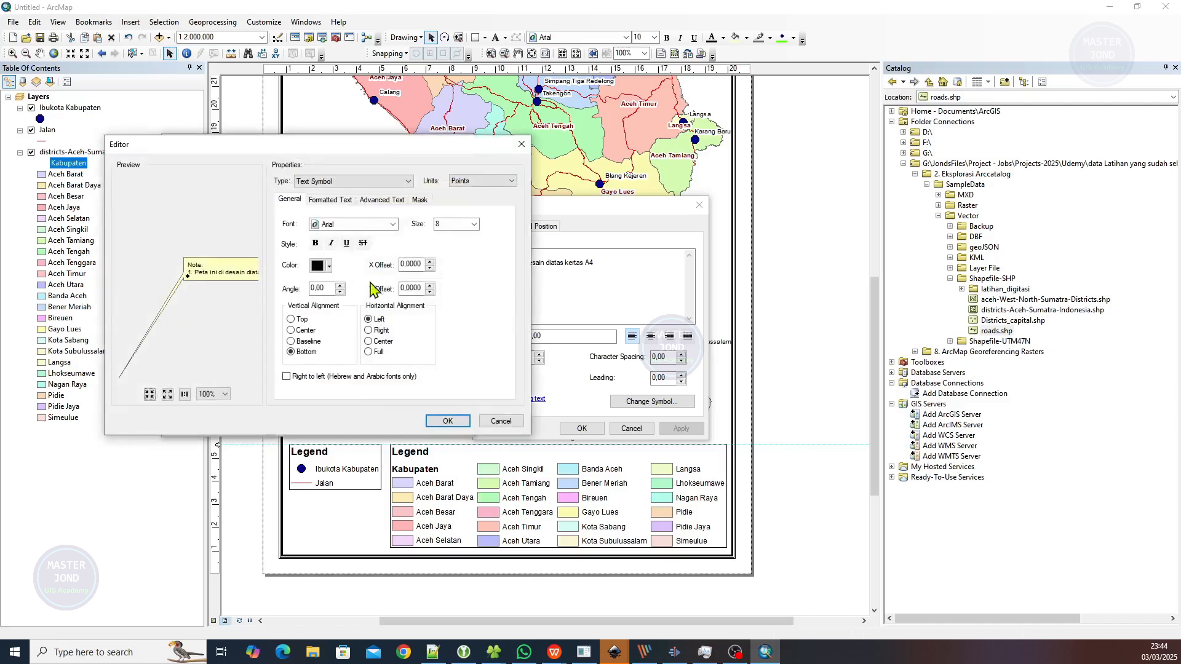
pyautogui.click(372, 200)
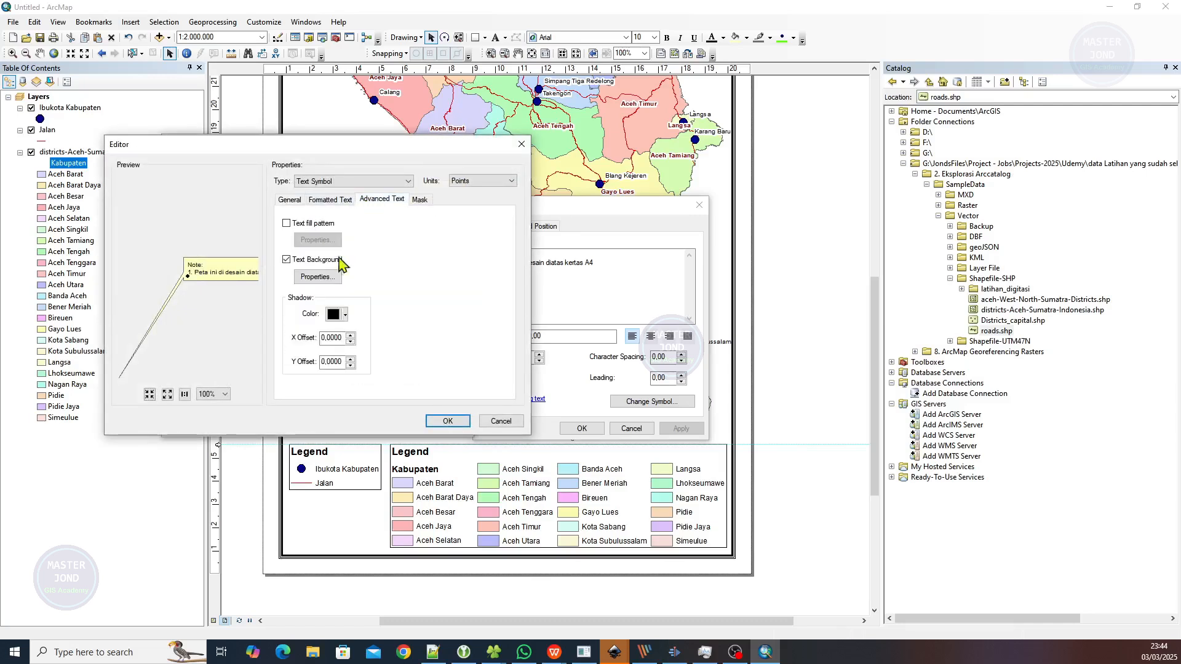
pyautogui.click(318, 277)
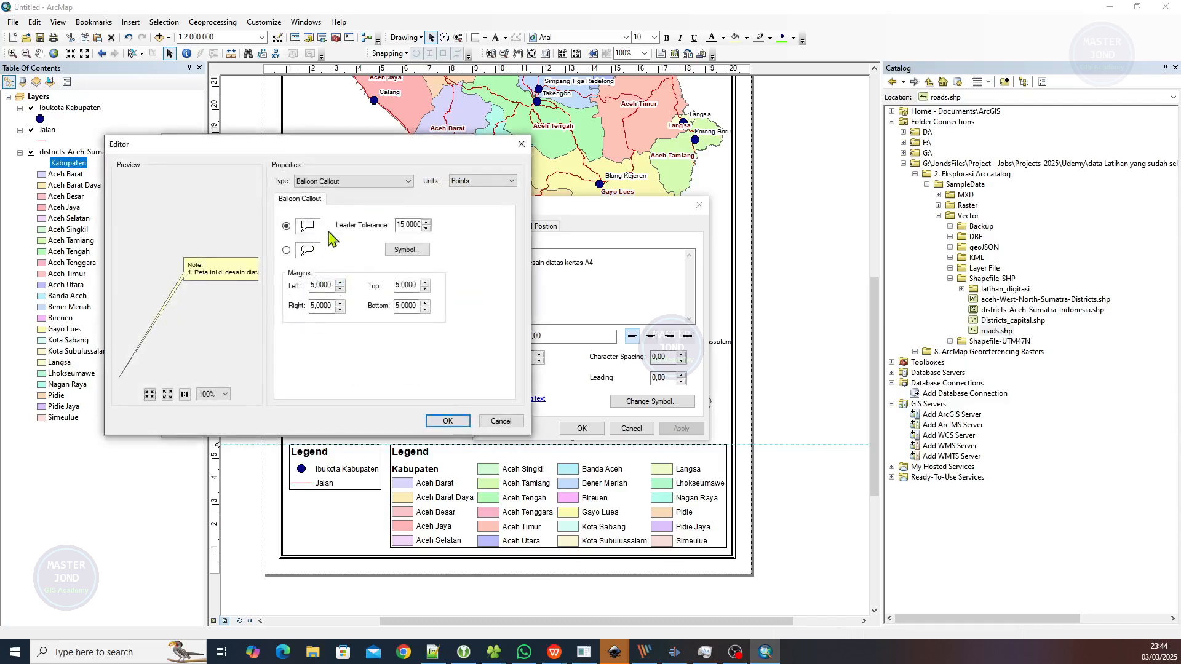
pyautogui.click(406, 249)
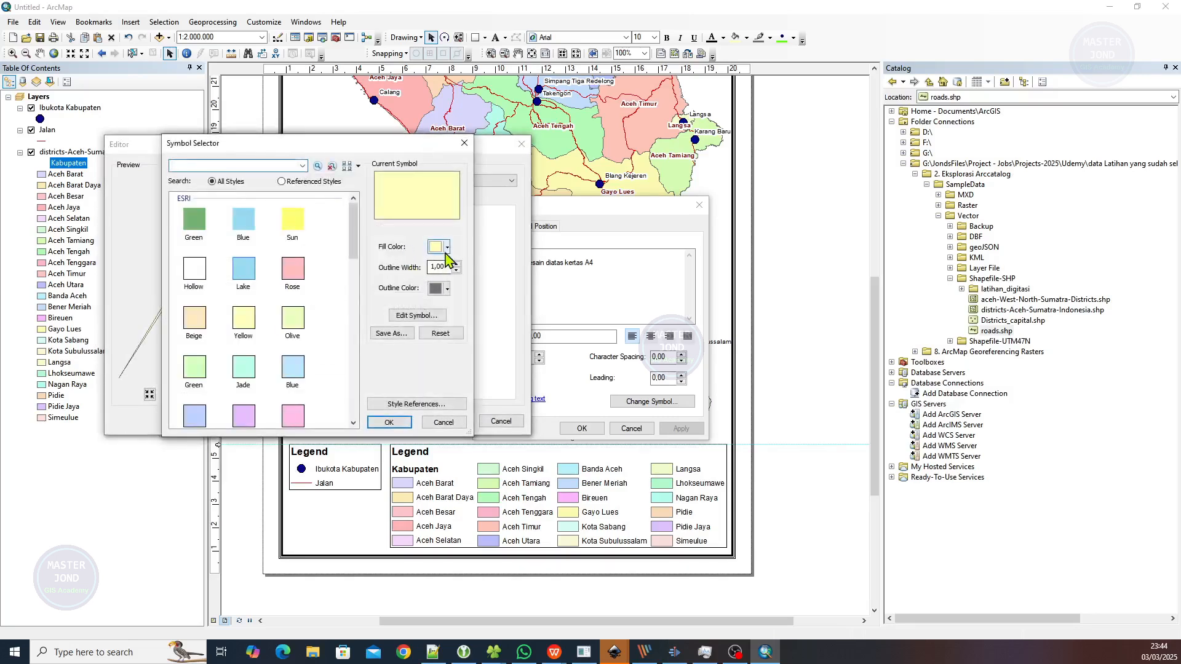
pyautogui.click(448, 247)
pyautogui.click(434, 279)
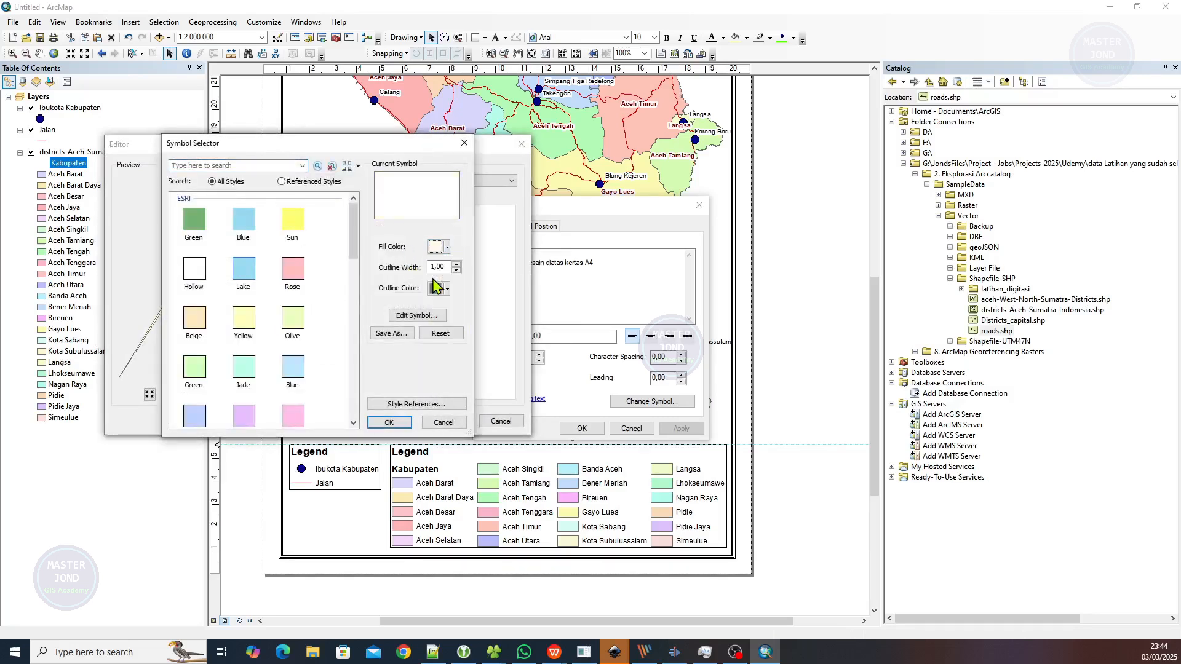
pyautogui.click(389, 422)
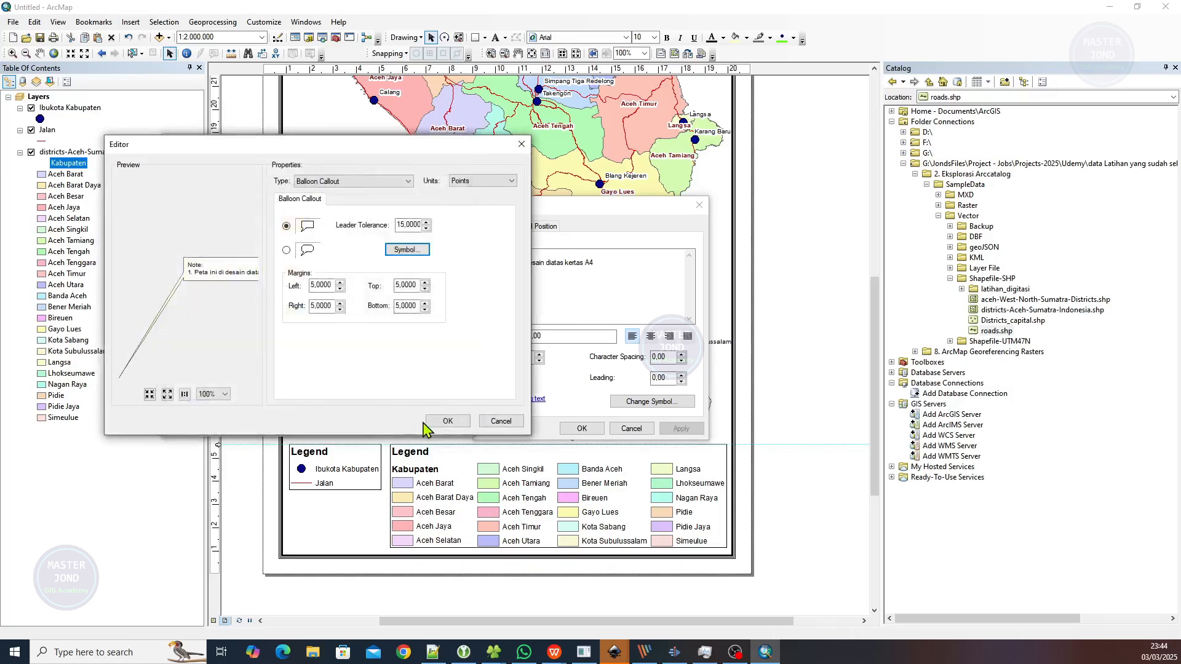
pyautogui.click(448, 421)
pyautogui.click(448, 421)
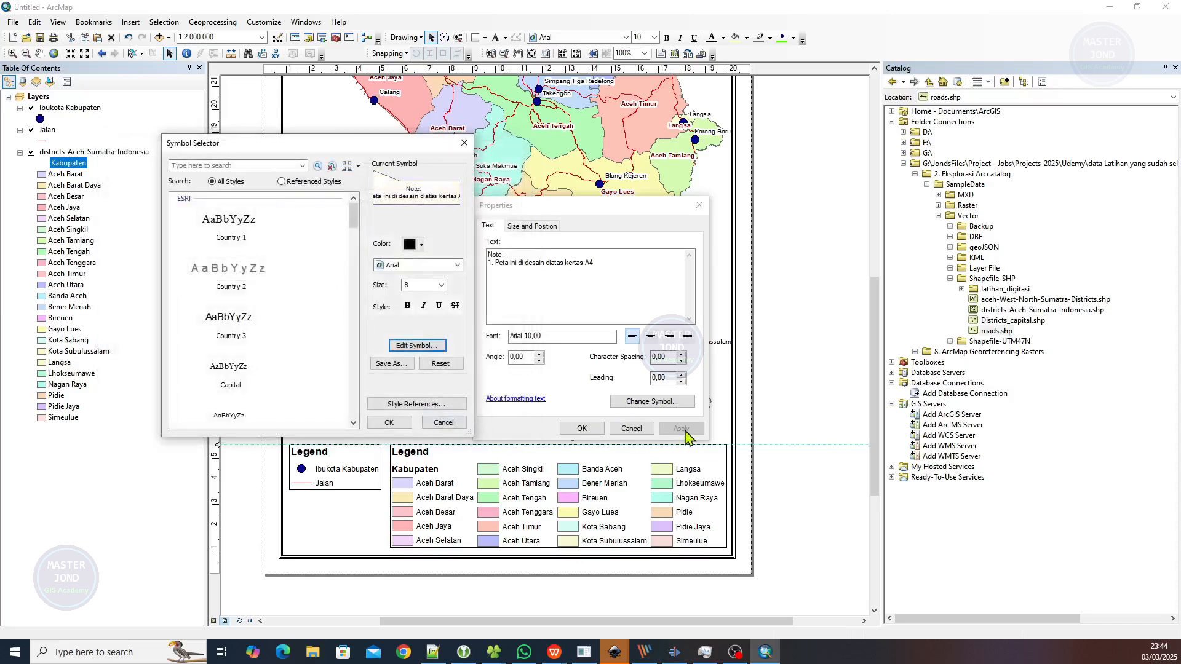
pyautogui.click(388, 422)
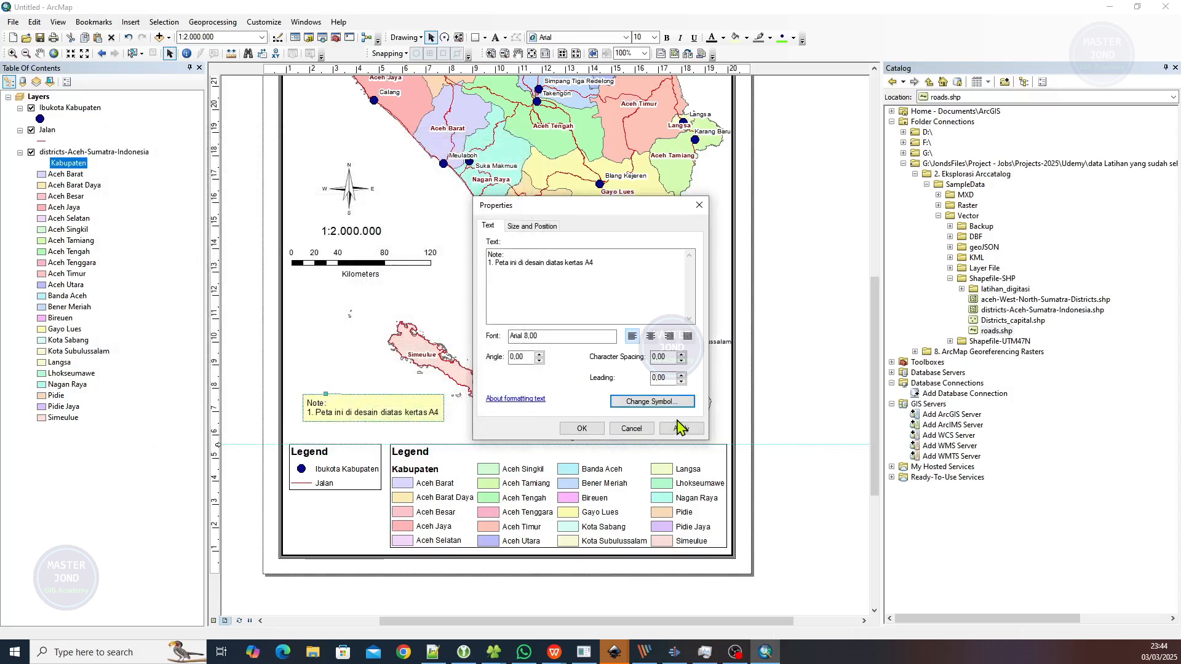
pyautogui.click(678, 428)
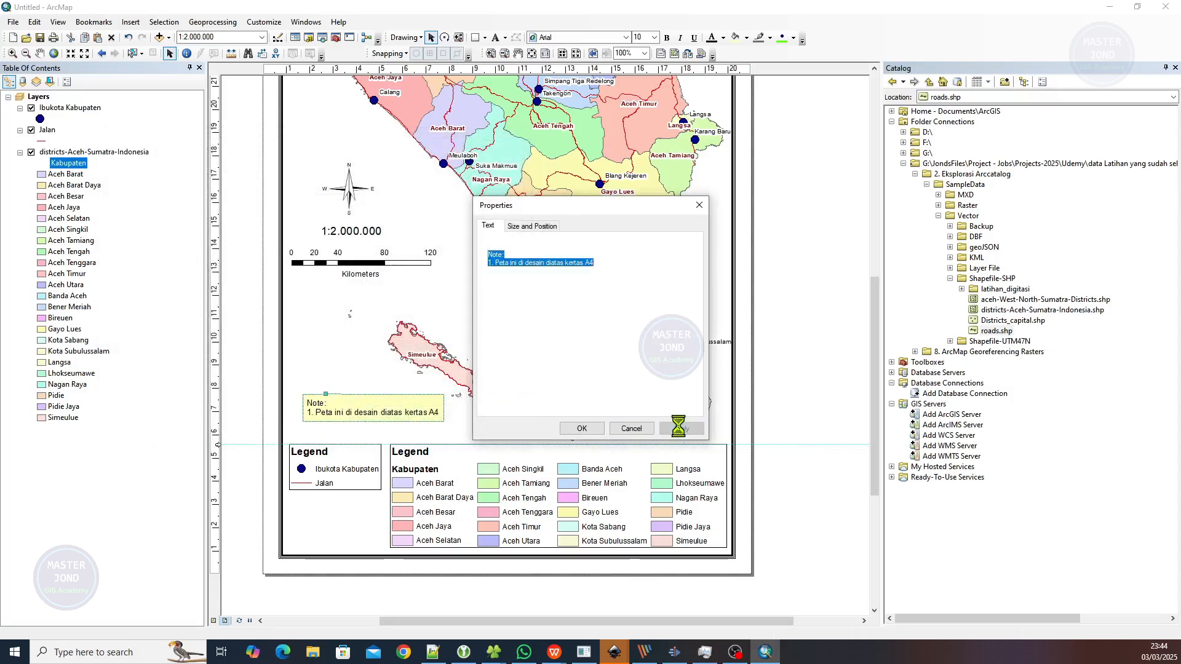
pyautogui.click(581, 428)
# Position the note just above the small legend and move its callout anchor point inside the note box
pyautogui.moveTo(328, 398)
pyautogui.mouseDown()
pyautogui.moveTo(319, 425)
pyautogui.moveTo(322, 406)
pyautogui.mouseUp()
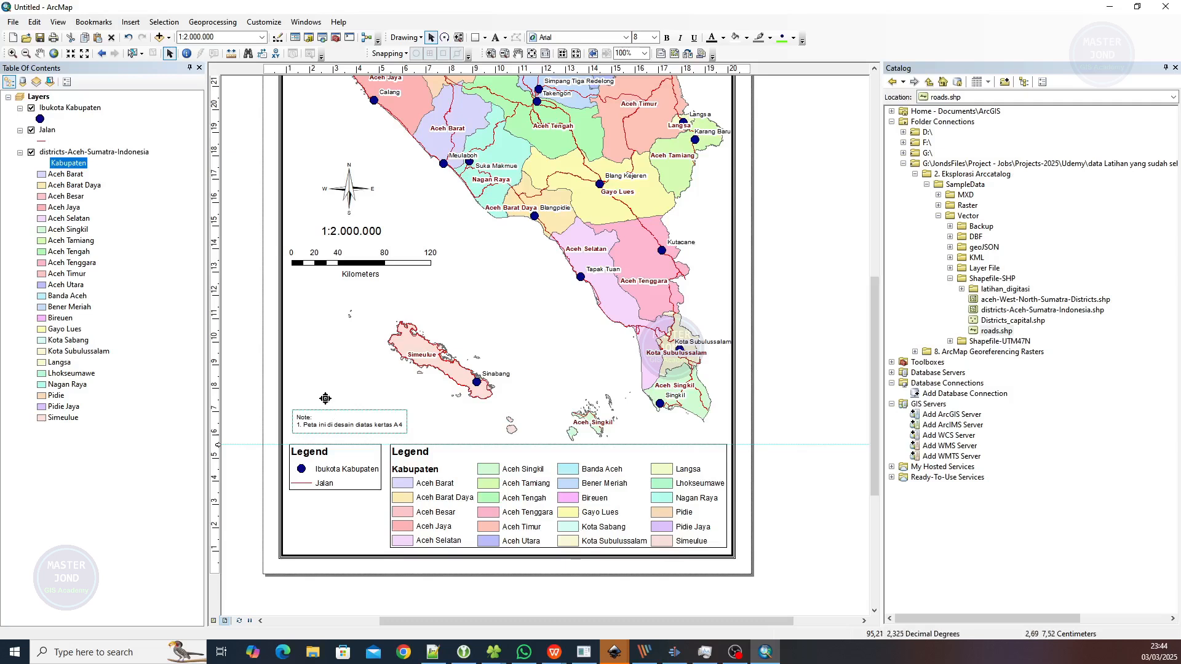
pyautogui.moveTo(327, 401); pyautogui.dragTo(327, 408)
pyautogui.scroll(-3, 346, 426)
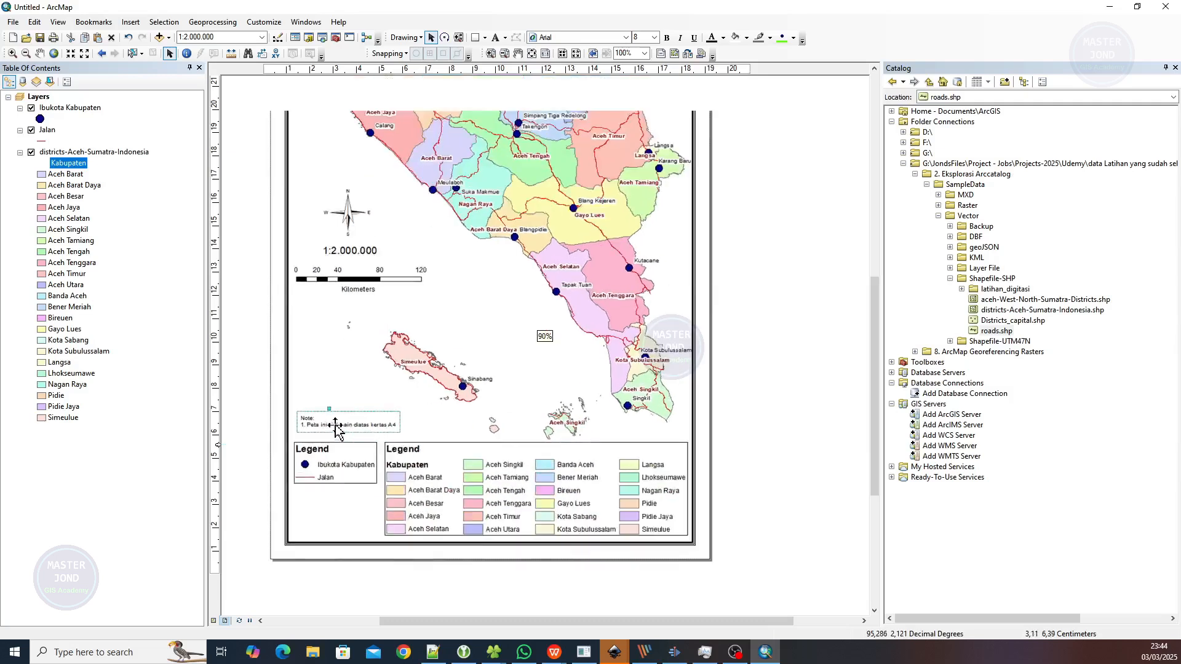
pyautogui.scroll(-1, 335, 424)
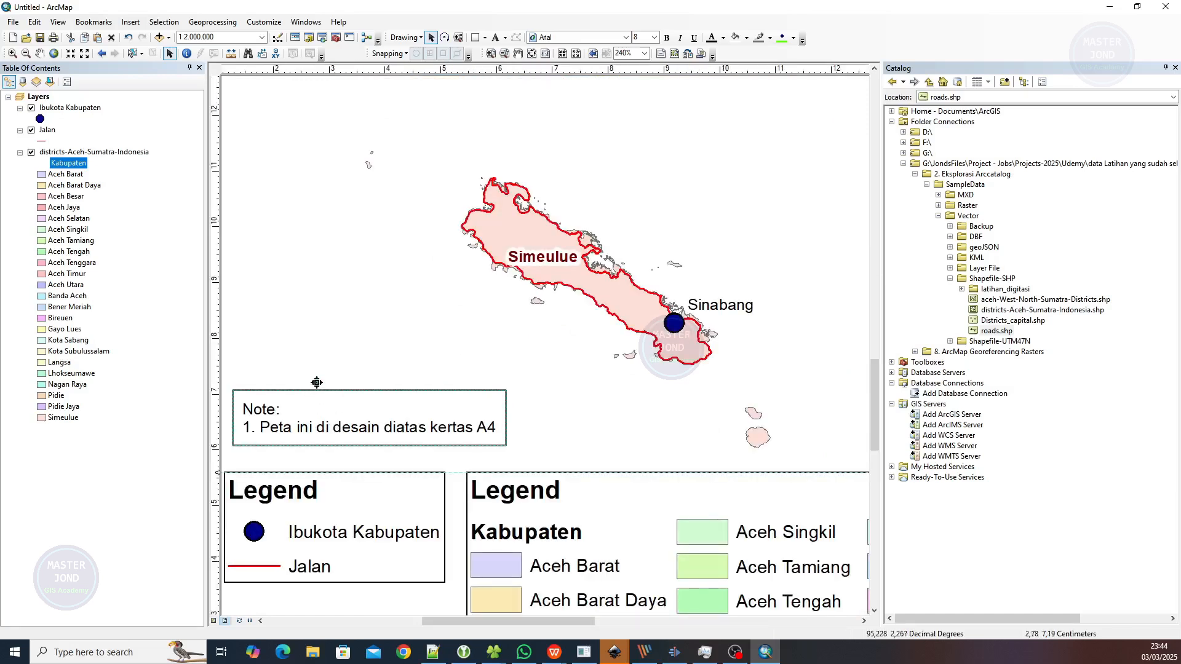
pyautogui.moveTo(317, 385); pyautogui.dragTo(318, 407)
pyautogui.scroll(1, 400, 349)
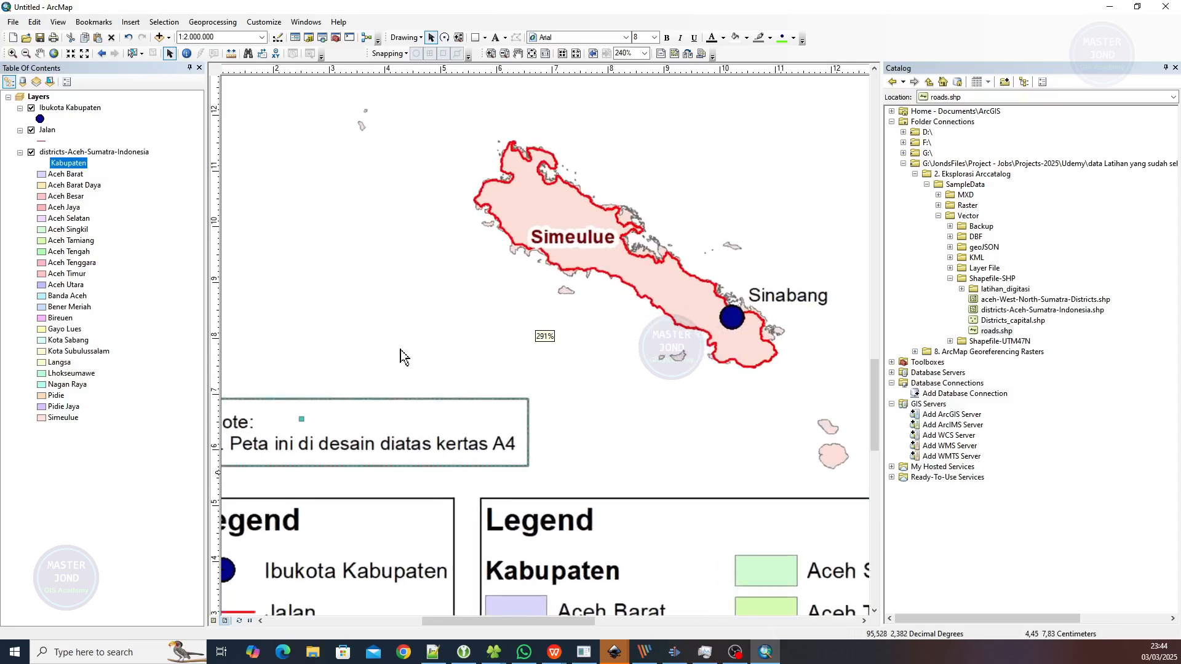
pyautogui.scroll(3, 401, 356)
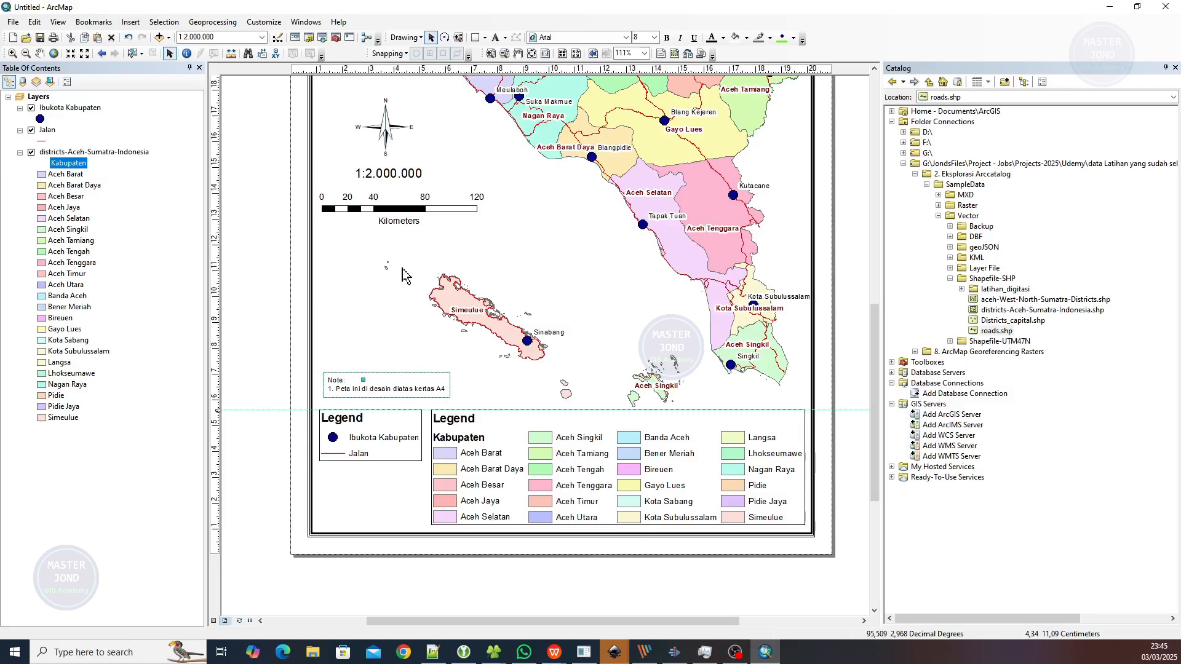
pyautogui.click(389, 176)
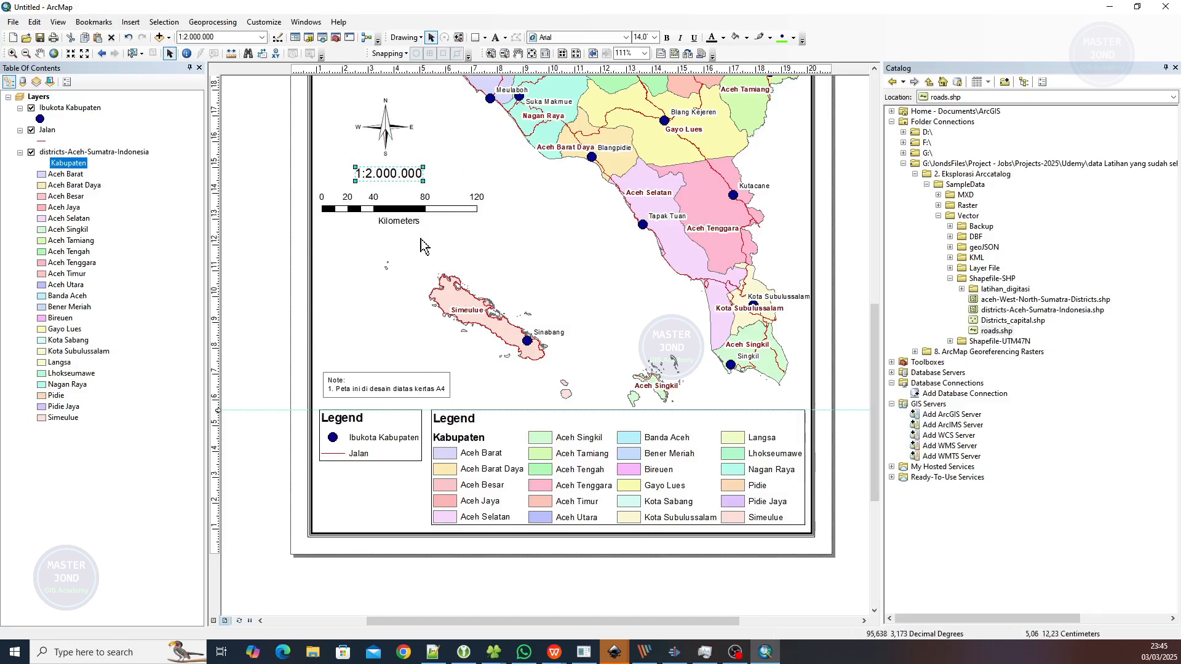
pyautogui.click(397, 212)
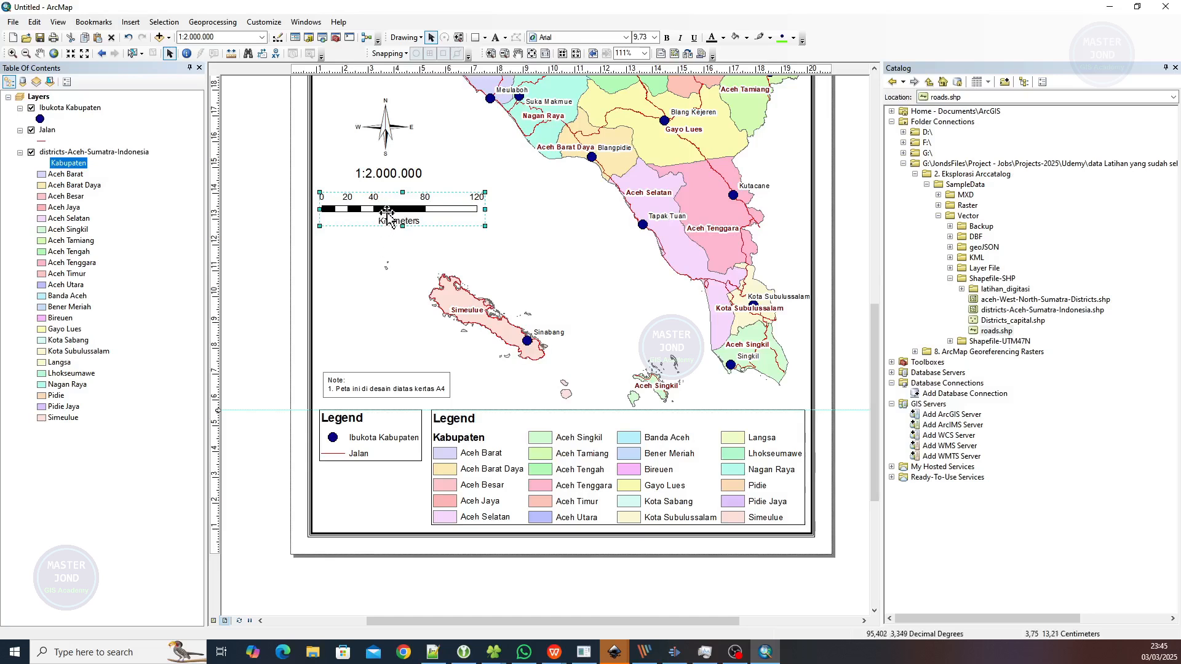
pyautogui.click(389, 186)
pyautogui.click(389, 176)
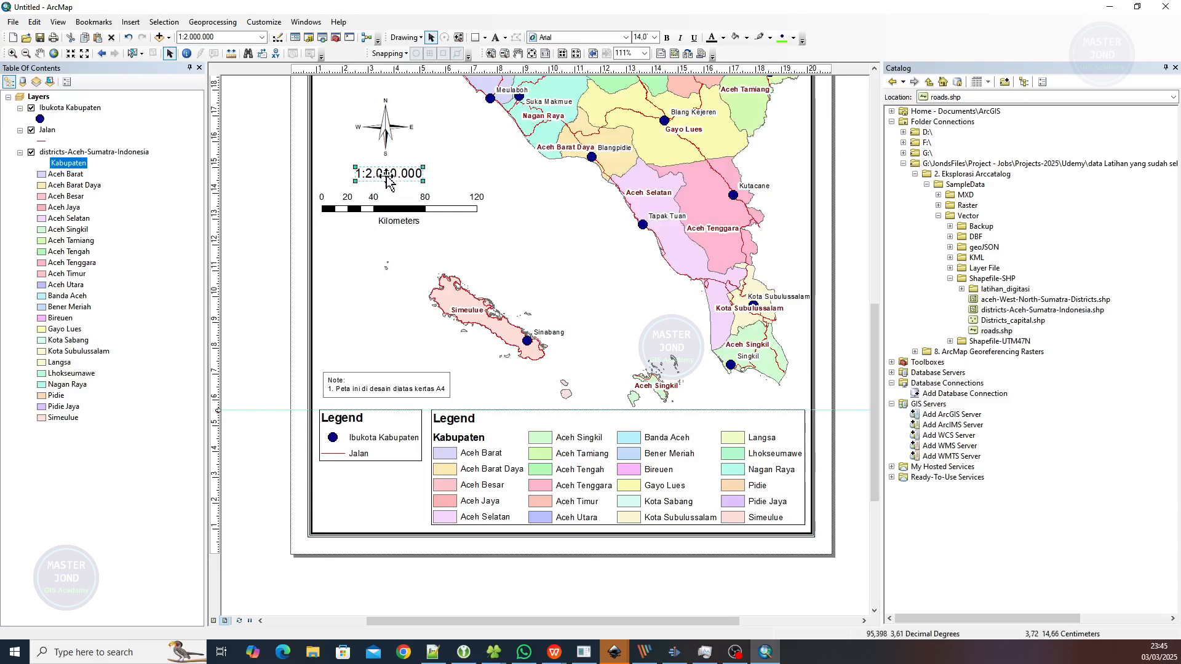
pyautogui.click(387, 214)
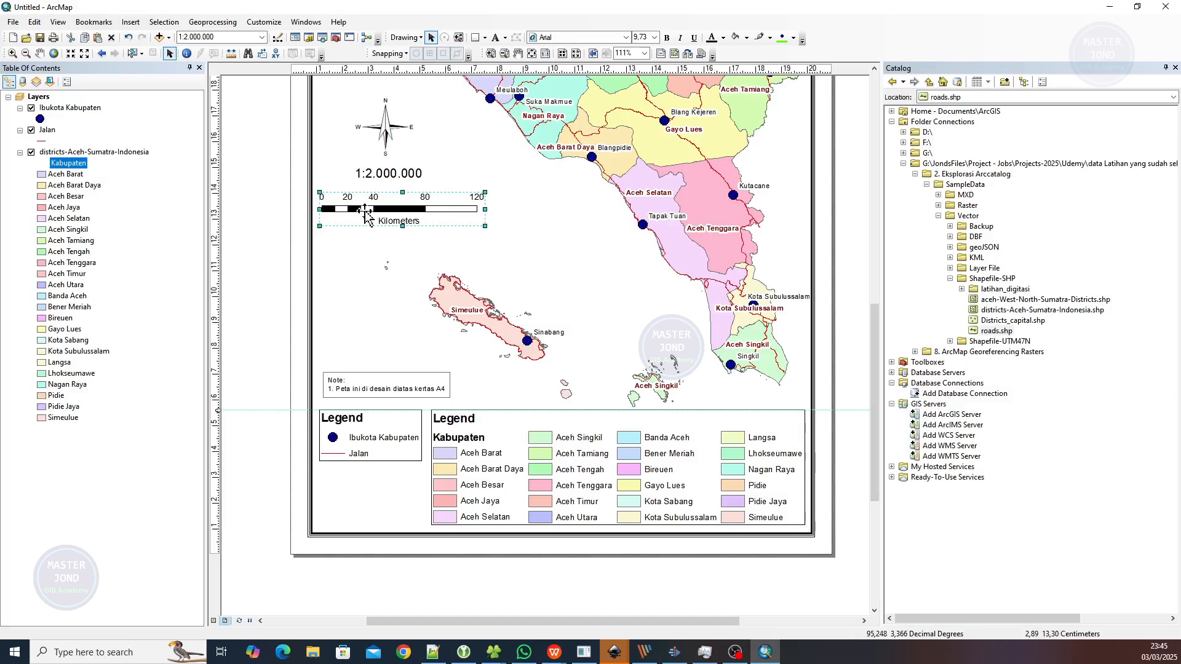
pyautogui.click(257, 375)
# Add the line "2. Dicetak pada tanggal 3 Maret 2025" to the note box text
pyautogui.click(343, 388)
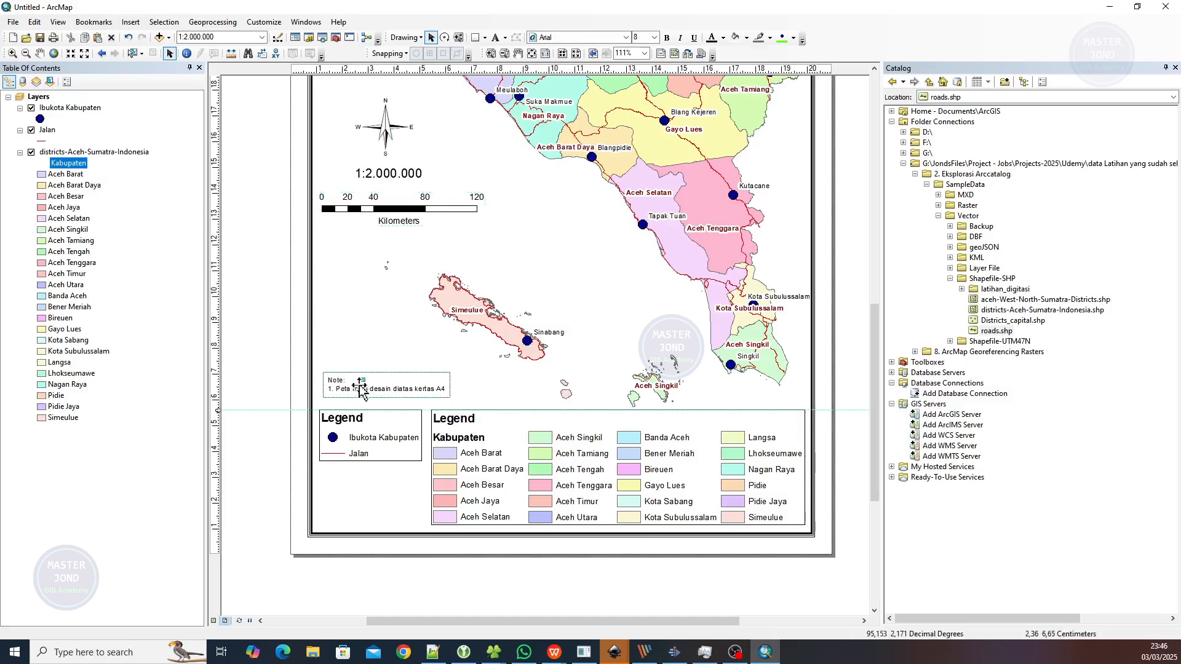
pyautogui.doubleClick(399, 389)
pyautogui.click(613, 266)
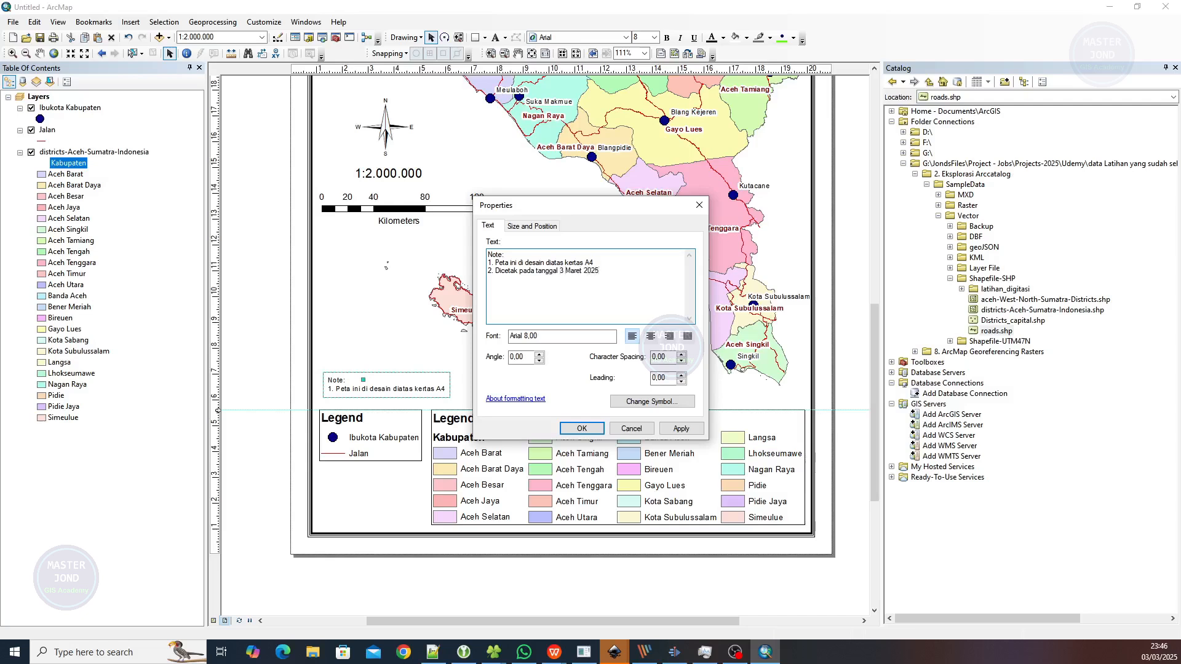
pyautogui.click(680, 428)
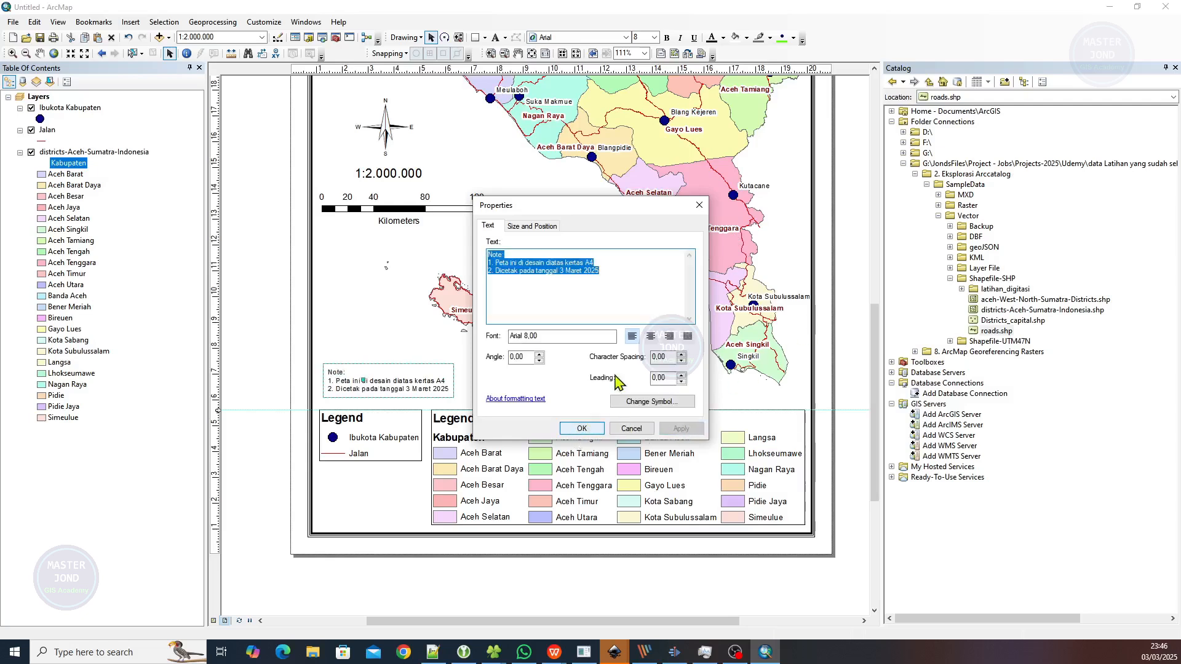
pyautogui.click(587, 430)
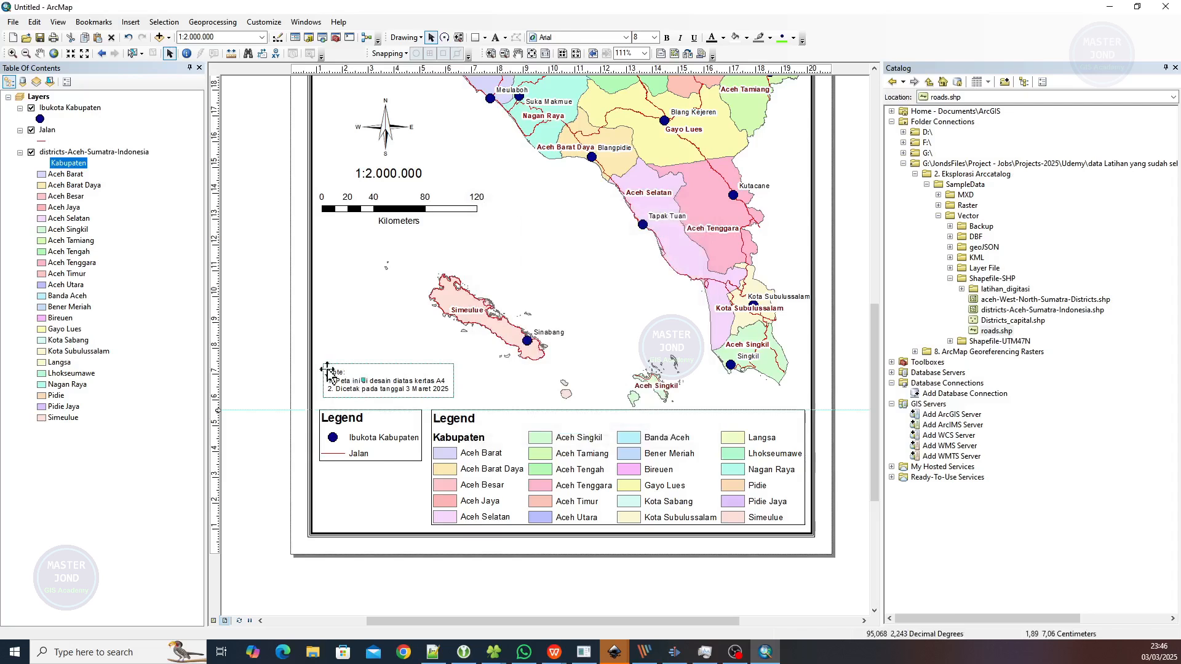
pyautogui.click(294, 363)
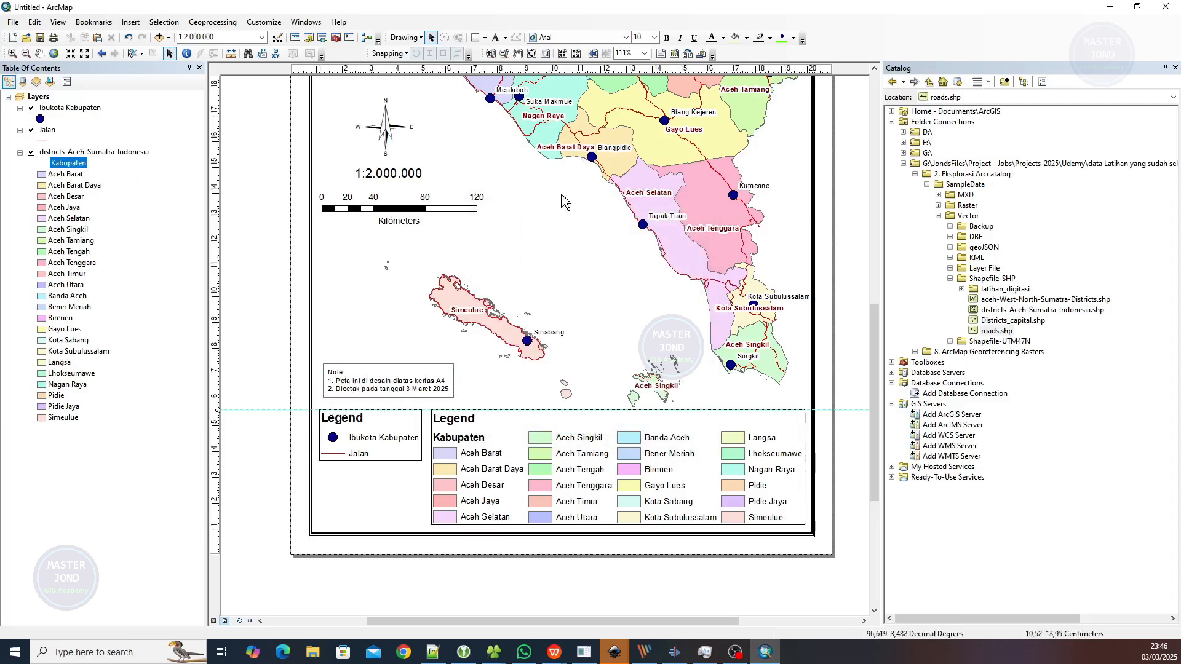
# Move the map title PETA PROVINSI ACEH slightly lower, away from the map frame's upper edge
pyautogui.moveTo(556, 236); pyautogui.dragTo(502, 448)
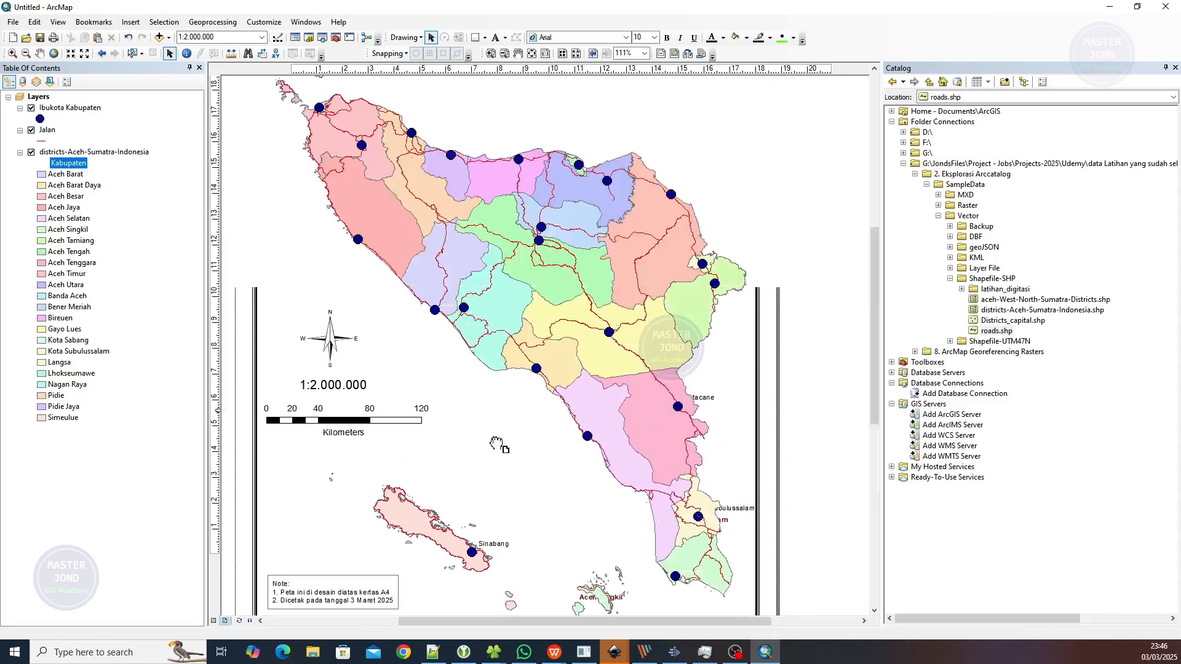
pyautogui.moveTo(491, 243); pyautogui.dragTo(506, 342)
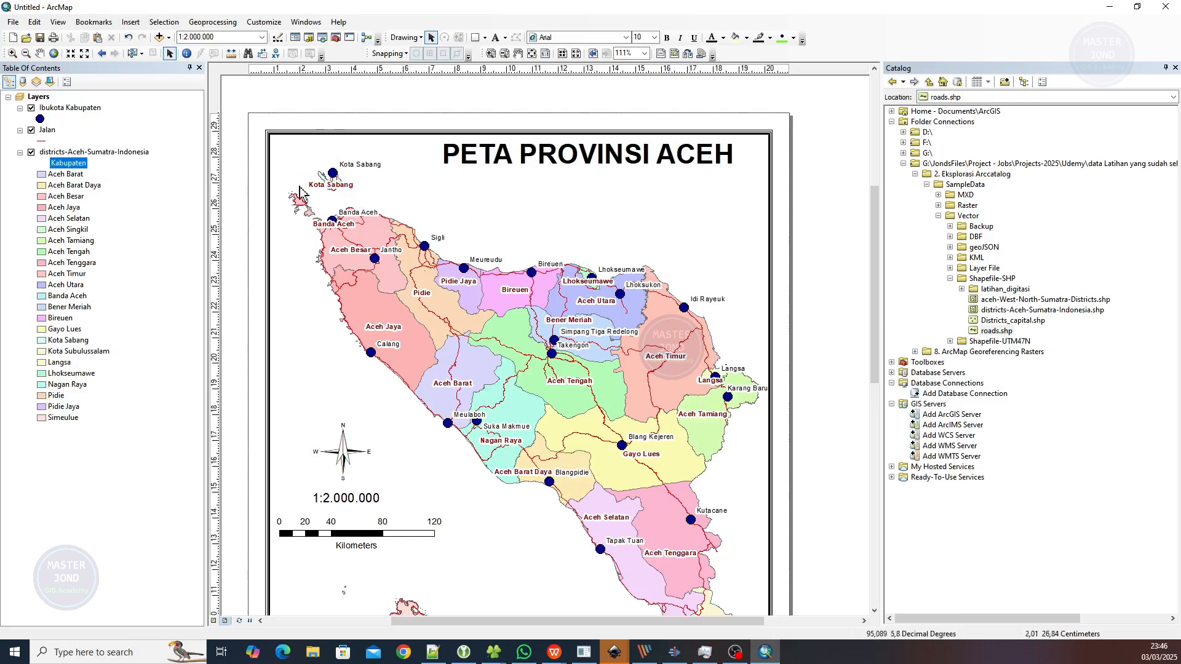
pyautogui.click(494, 237)
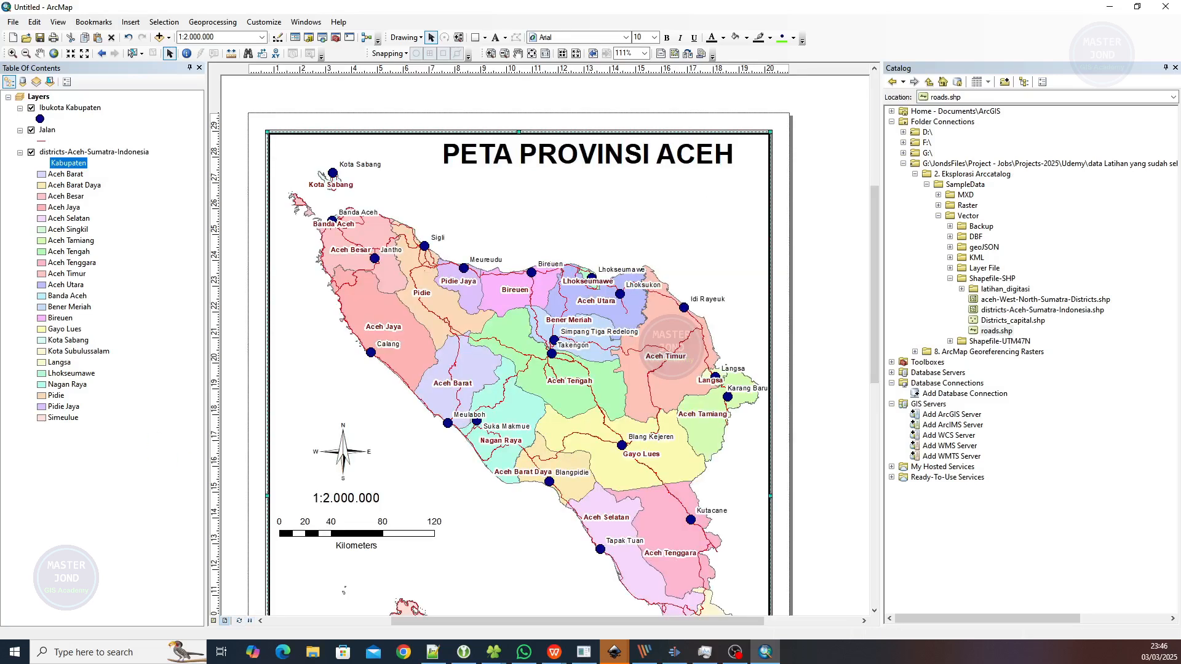
pyautogui.hotkey('alt', 'Tab')
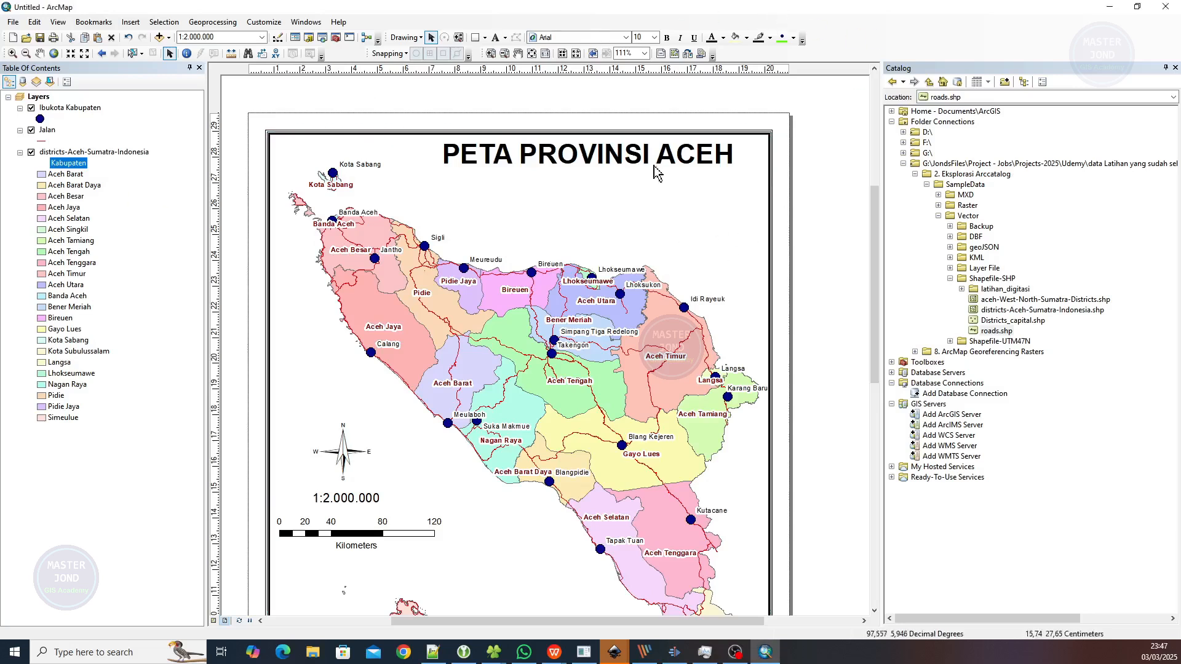
pyautogui.moveTo(598, 165); pyautogui.dragTo(622, 182)
pyautogui.click(844, 165)
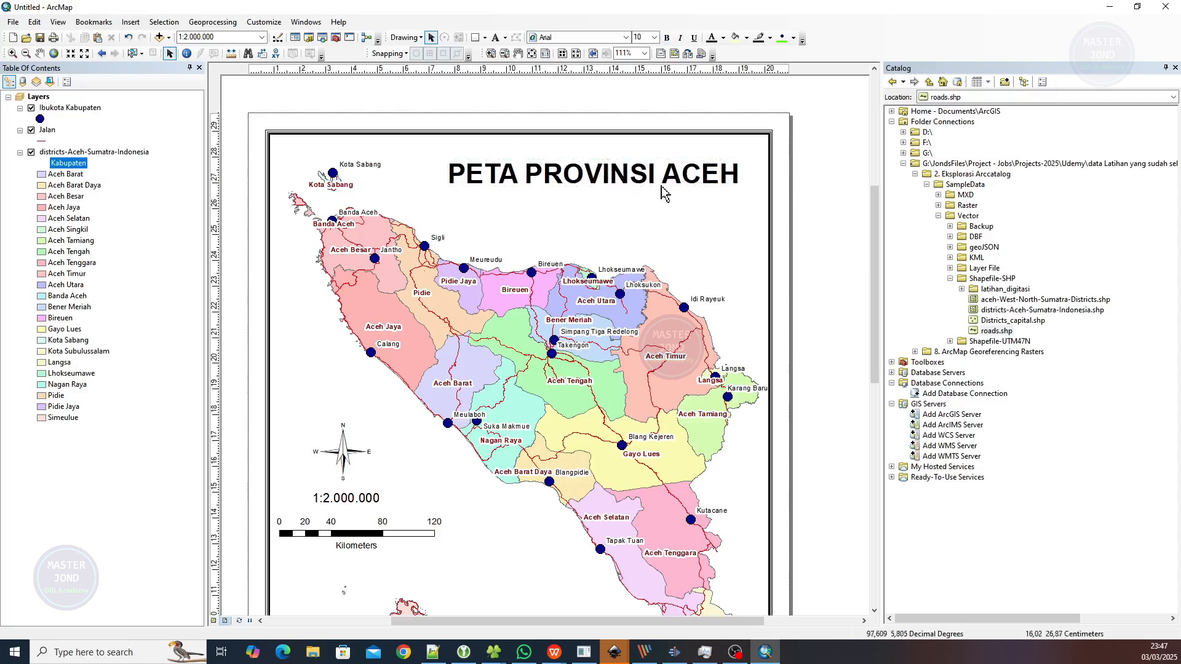
# Add a new graticule with lines and labels to the data frame, using 1° parallels and meridians and default styling, and apply it
pyautogui.click(539, 309)
pyautogui.rightClick(551, 284)
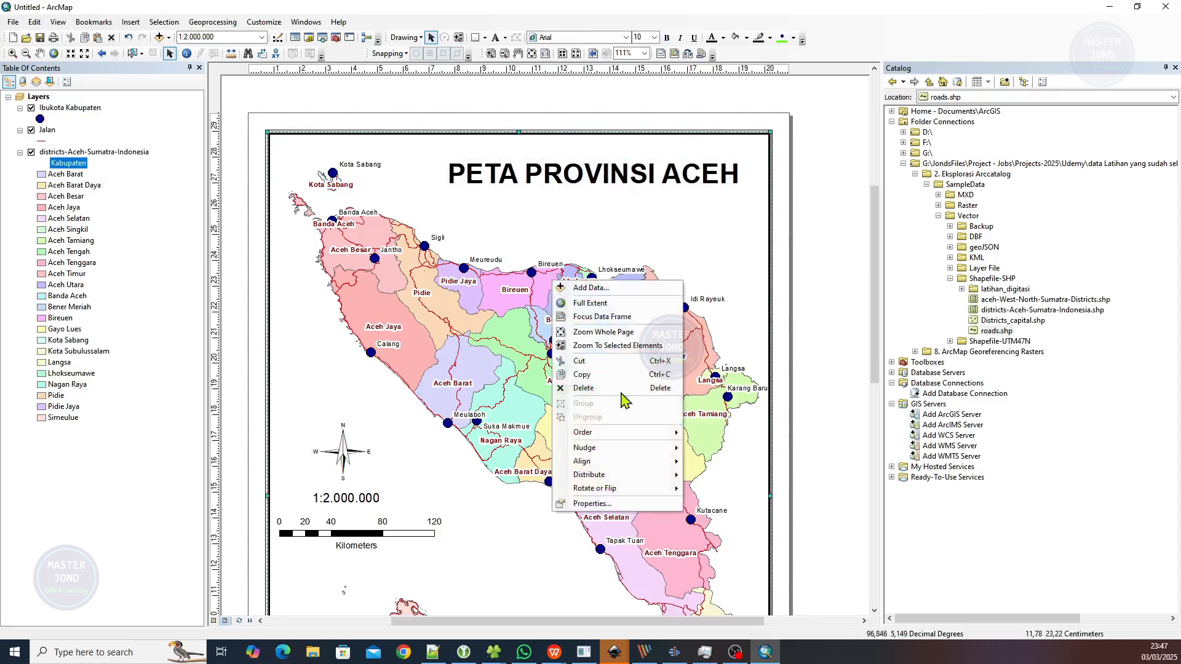
pyautogui.click(622, 516)
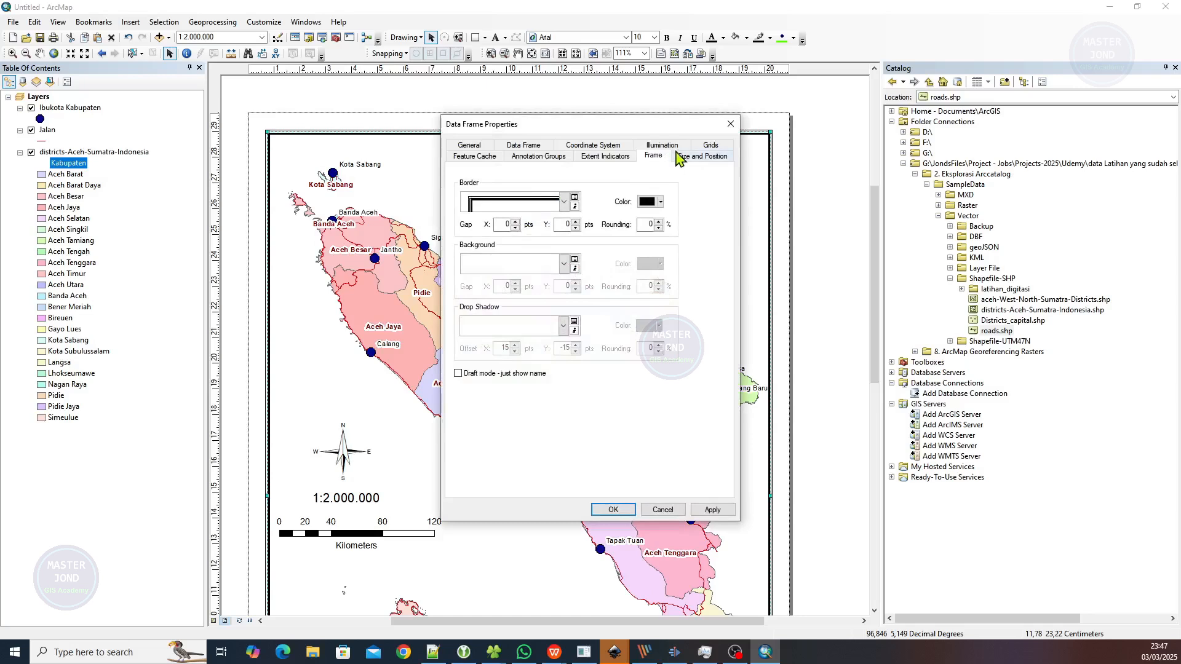
pyautogui.click(708, 147)
pyautogui.click(658, 198)
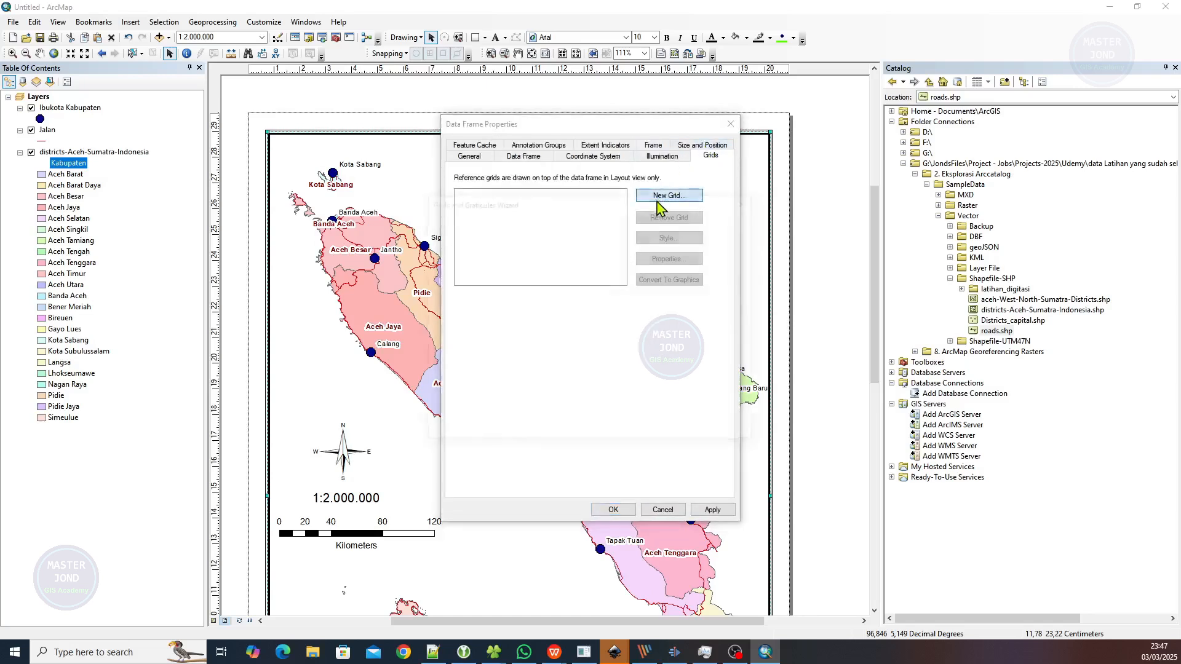
pyautogui.click(674, 431)
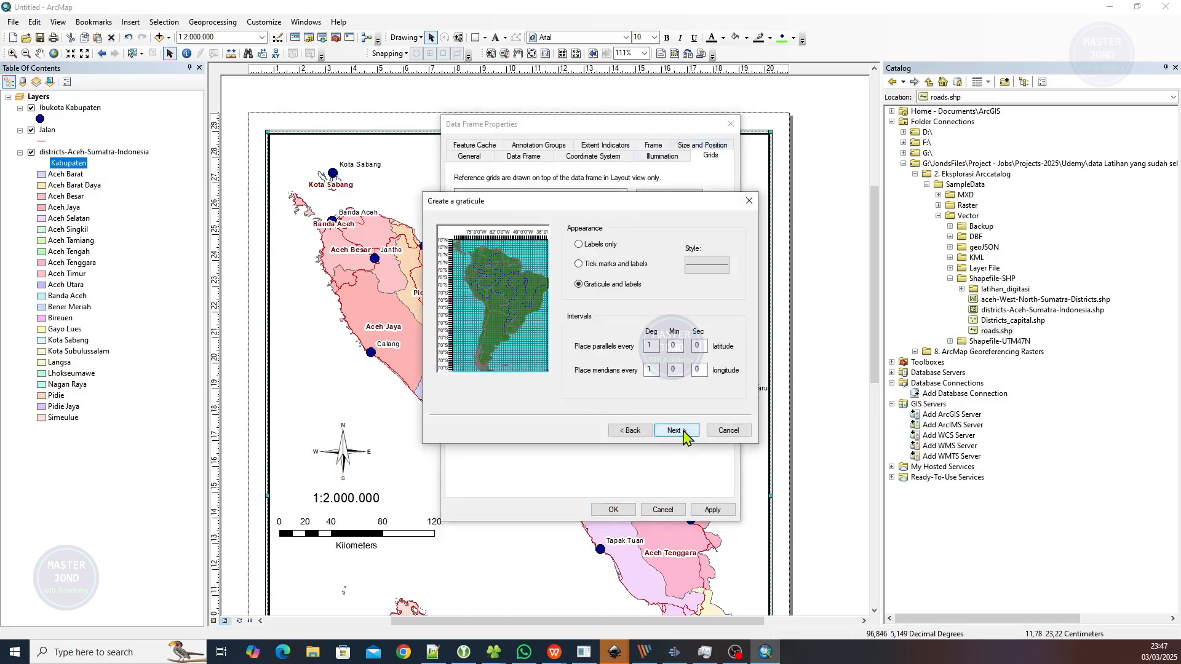
pyautogui.click(684, 430)
pyautogui.click(683, 432)
pyautogui.click(683, 431)
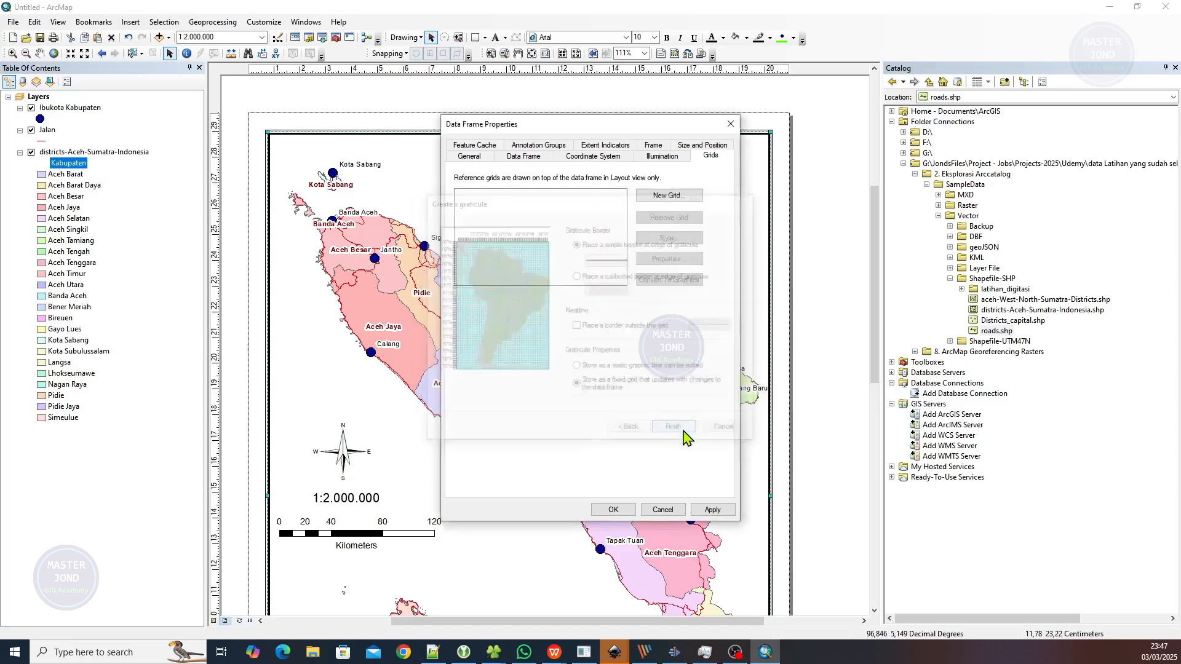
pyautogui.click(712, 511)
pyautogui.moveTo(549, 121); pyautogui.dragTo(773, 148)
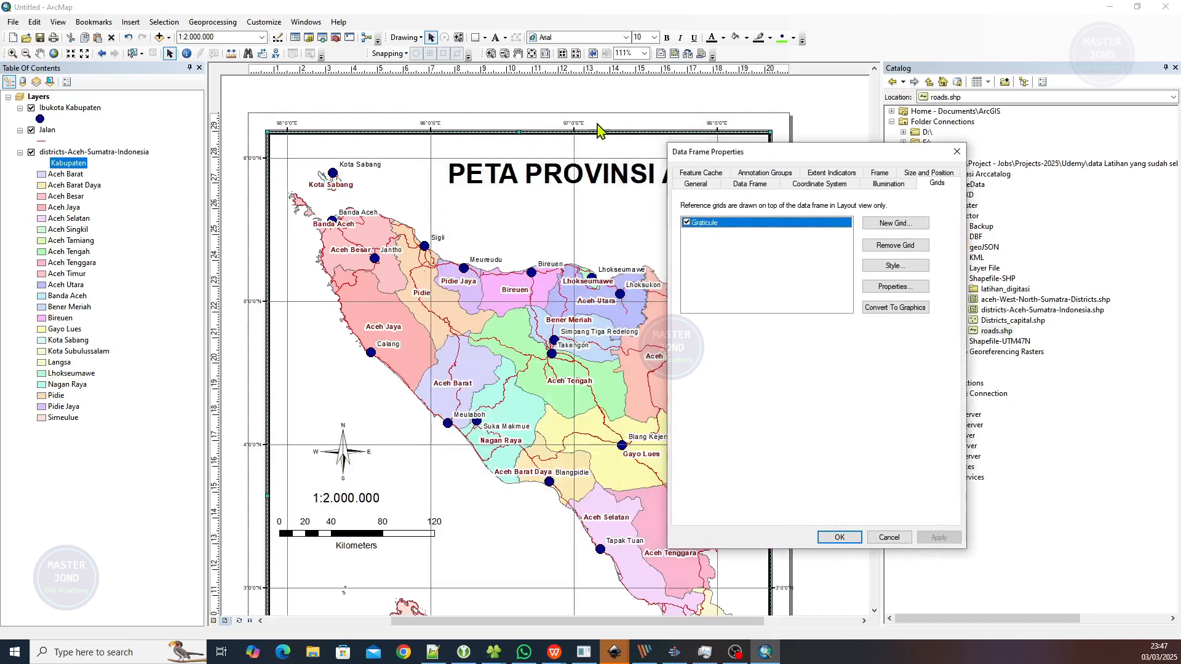
# Review the graticule's X and Y axis interval settings in its reference system properties
pyautogui.doubleClick(780, 223)
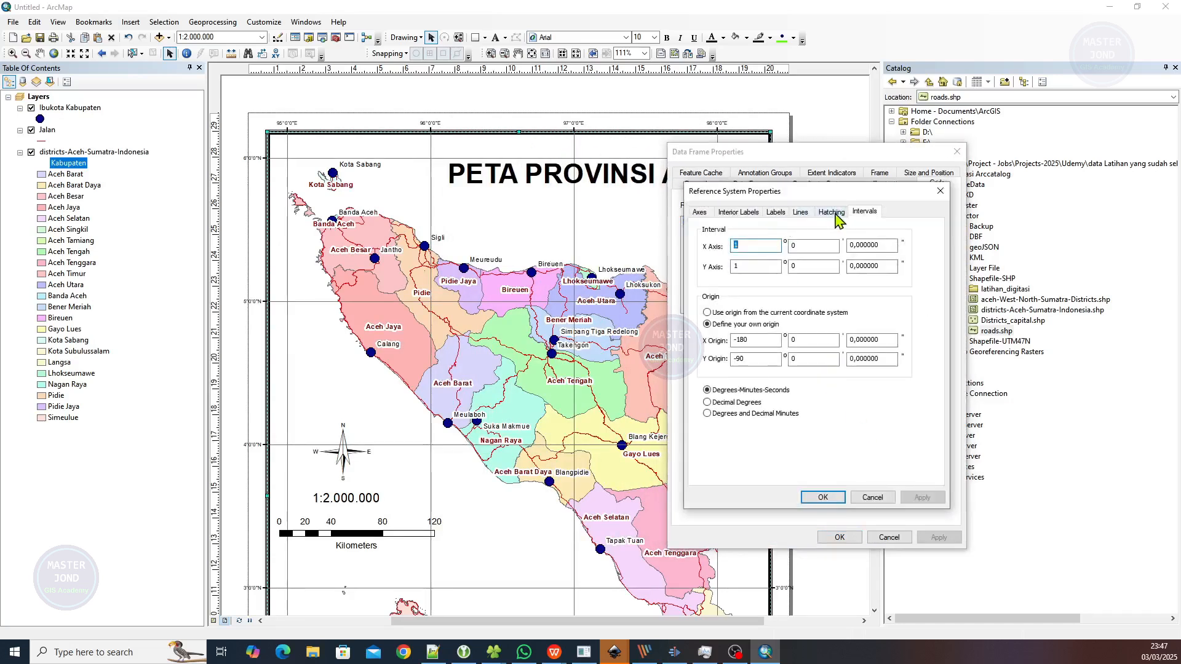
pyautogui.click(940, 190)
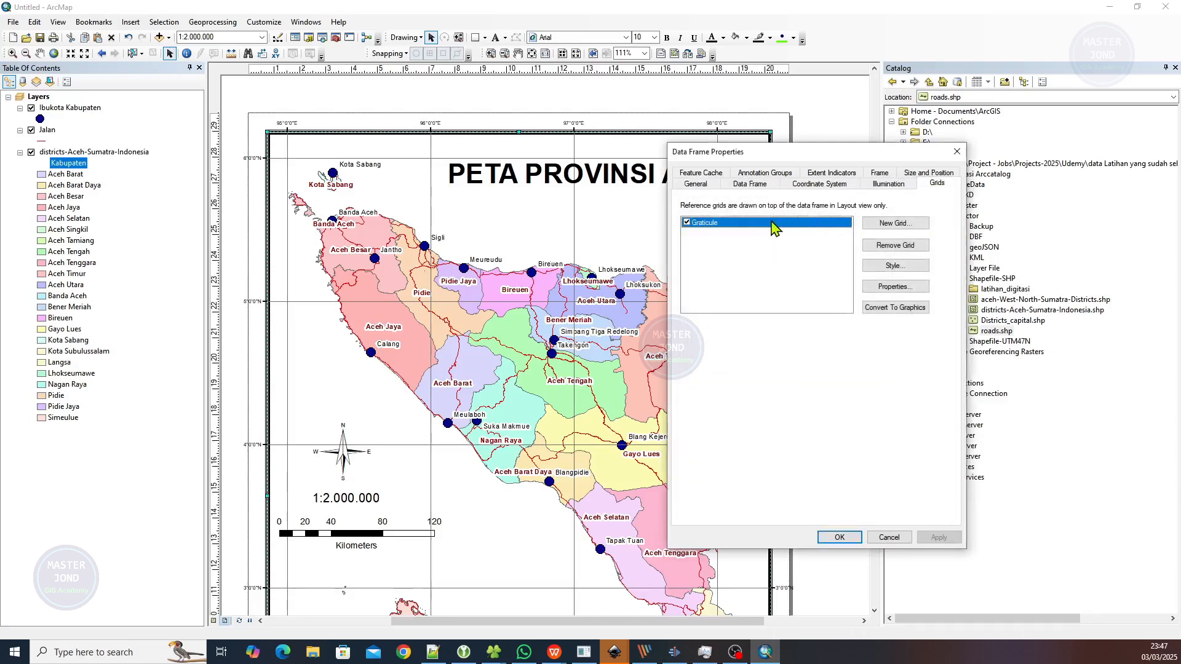
pyautogui.click(886, 289)
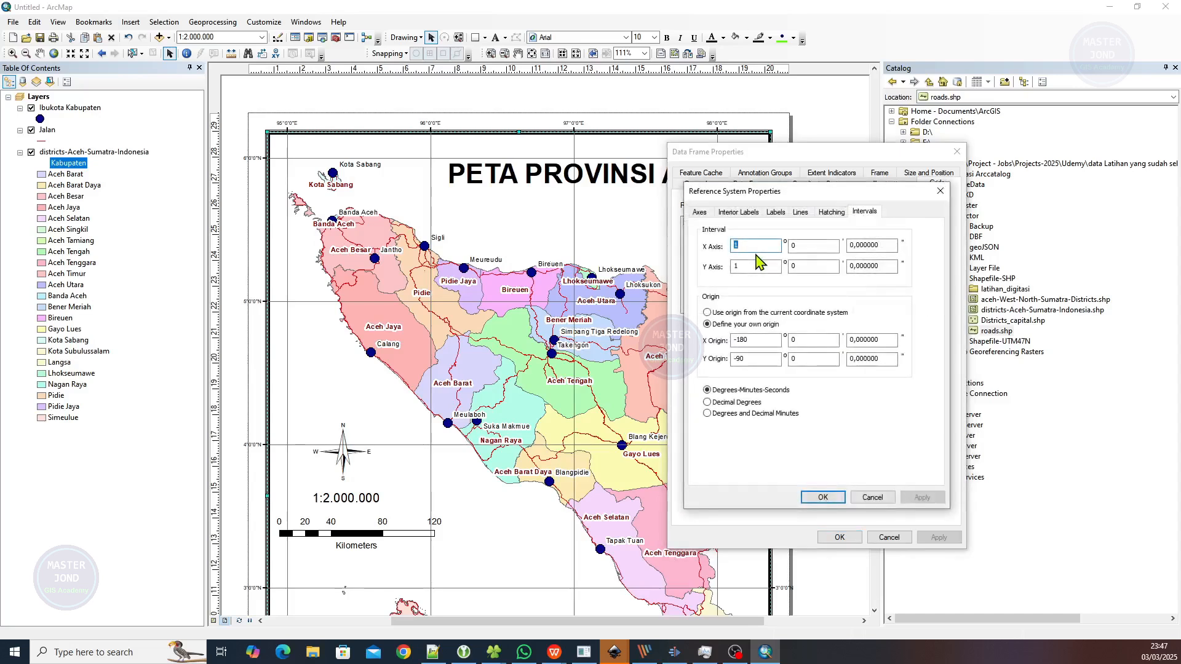
pyautogui.click(745, 246)
pyautogui.click(746, 266)
pyautogui.click(801, 266)
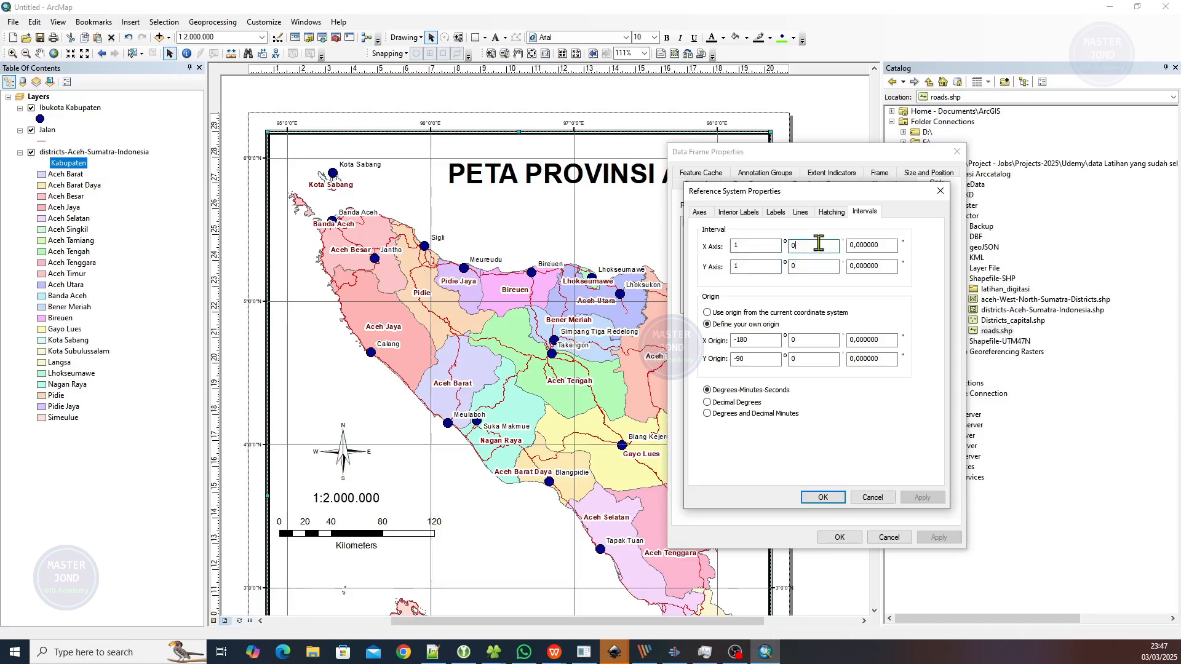
pyautogui.click(809, 246)
pyautogui.click(872, 497)
pyautogui.click(886, 539)
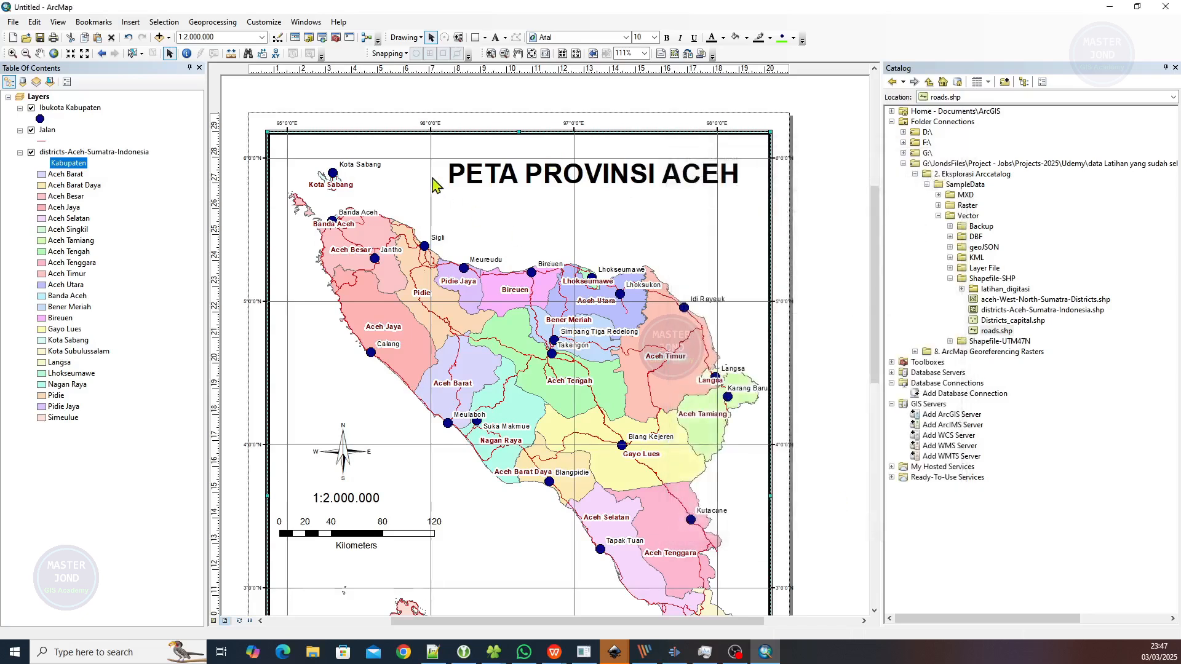
# Set the graticule's X and Y axis intervals to 0 degrees 30 minutes and apply the change to the data frame
pyautogui.scroll(4, 310, 129)
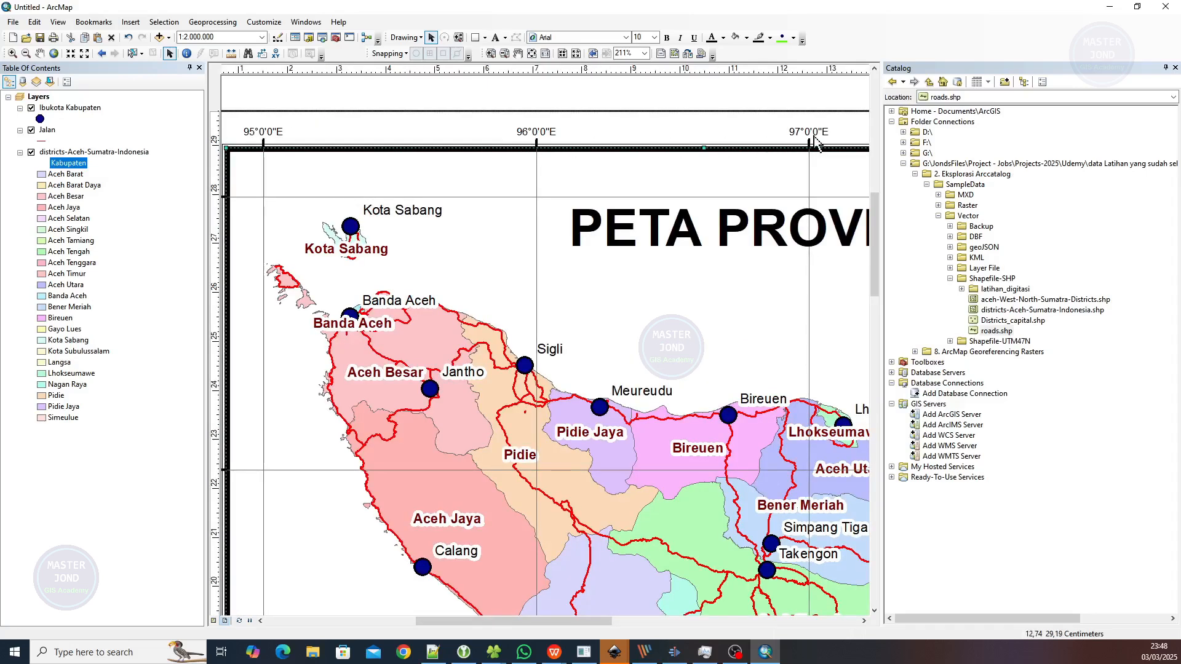
pyautogui.rightClick(622, 173)
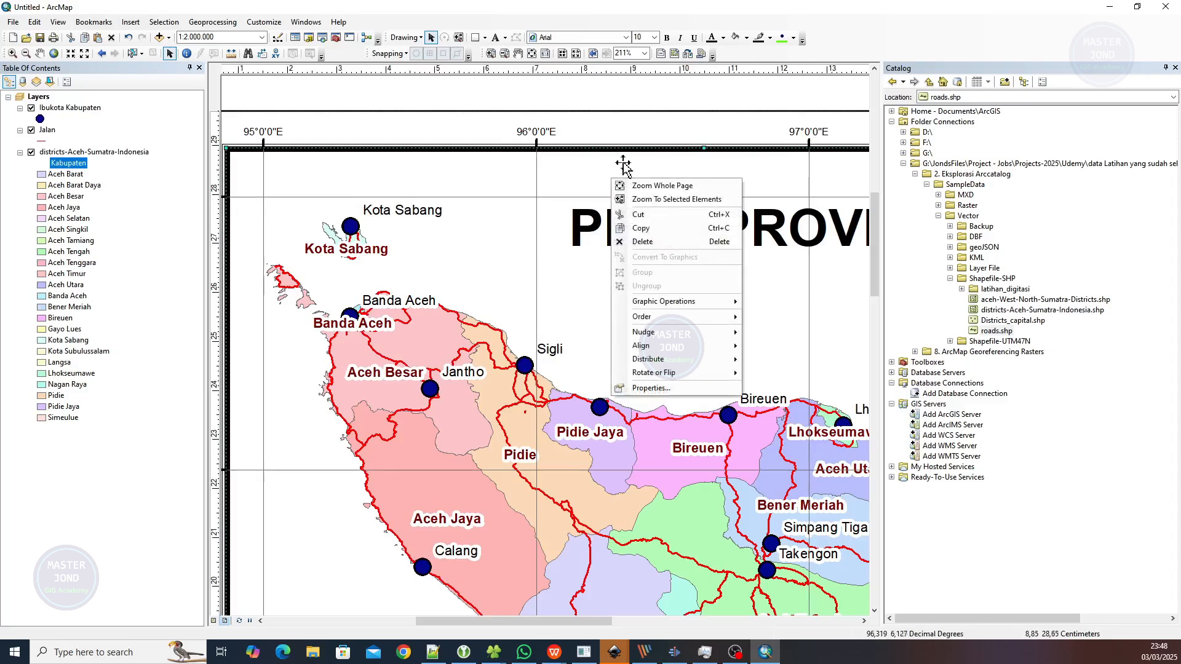
pyautogui.click(633, 106)
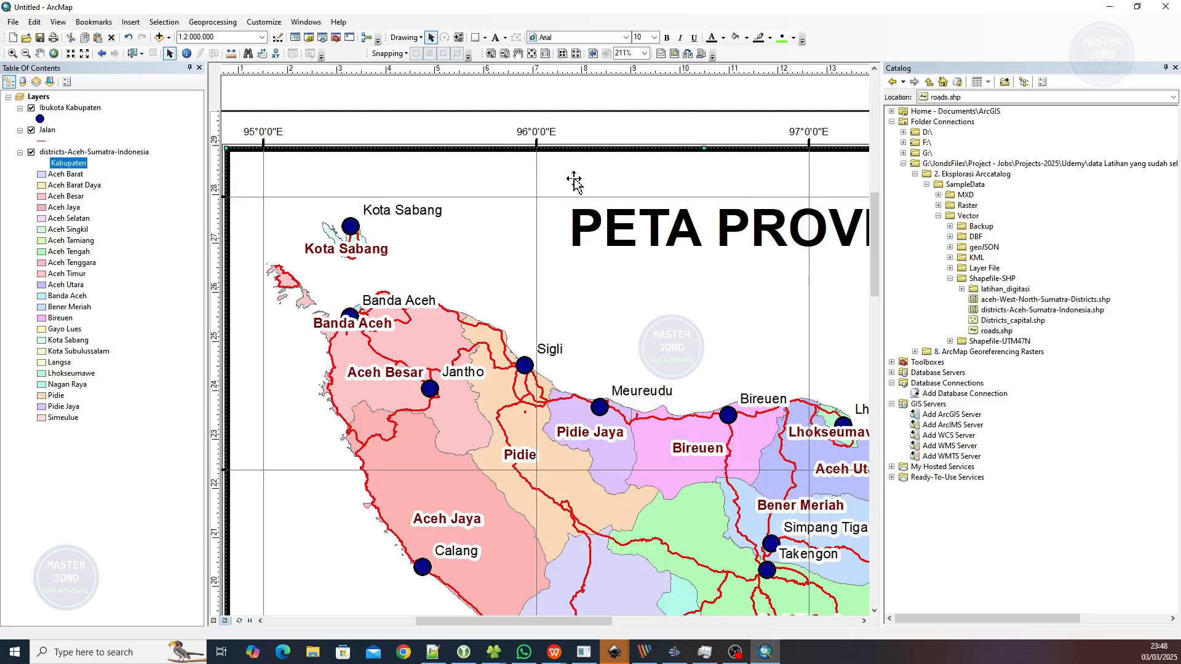
pyautogui.rightClick(573, 179)
pyautogui.click(640, 386)
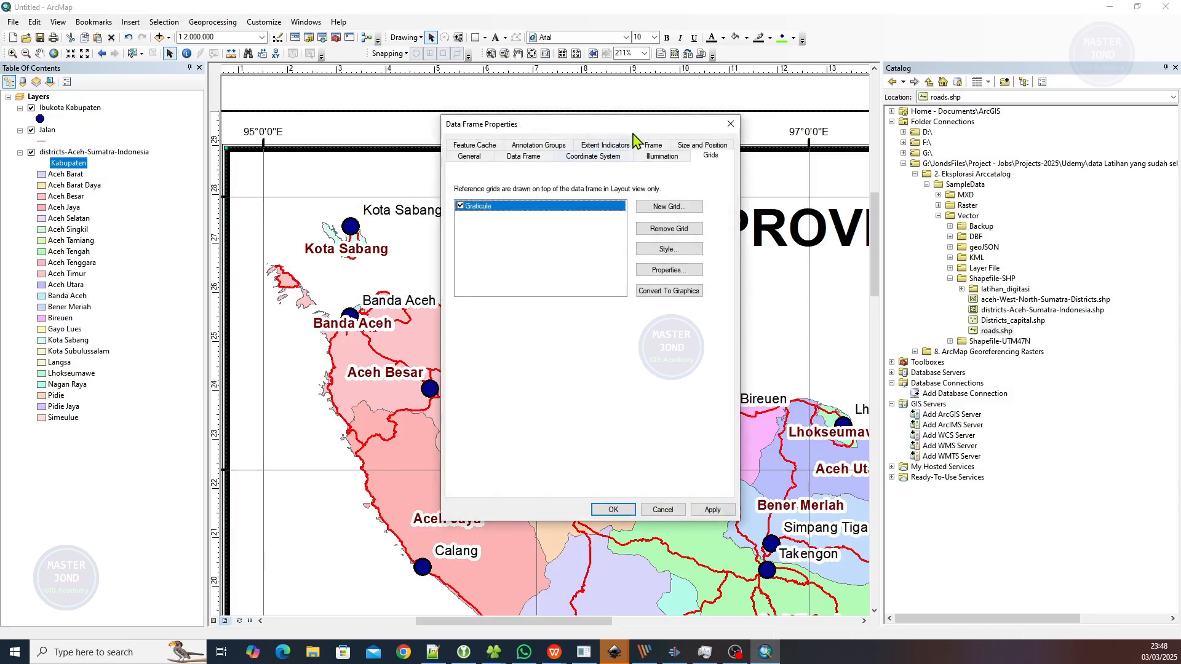
pyautogui.moveTo(647, 158); pyautogui.dragTo(697, 243)
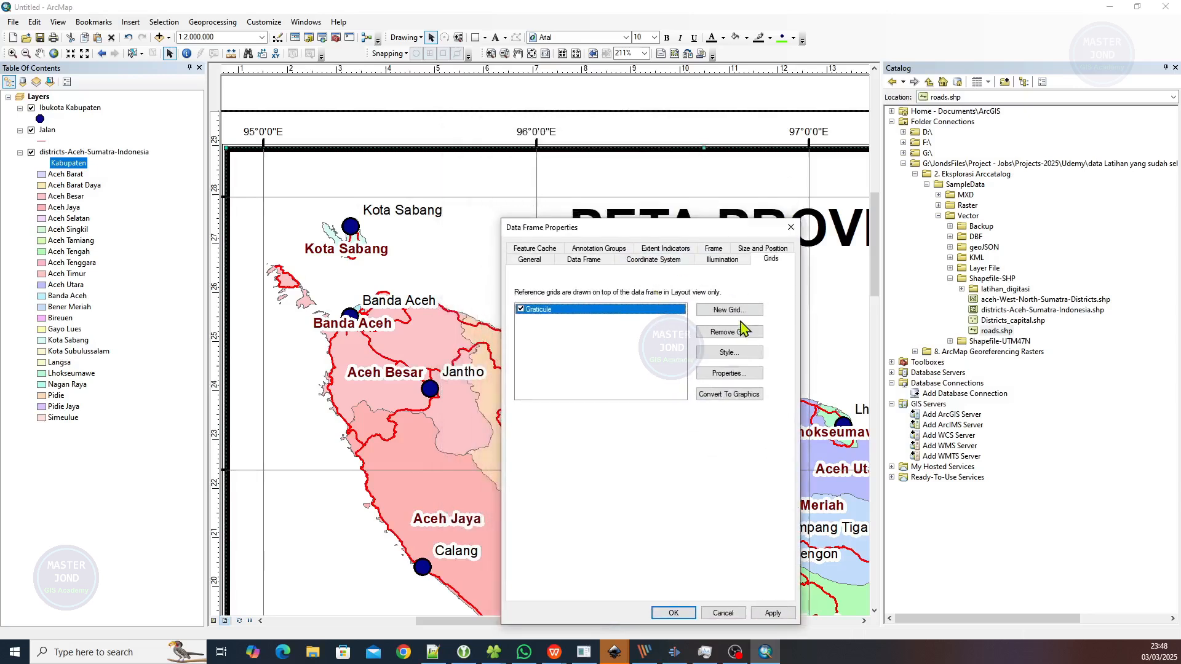
pyautogui.click(732, 374)
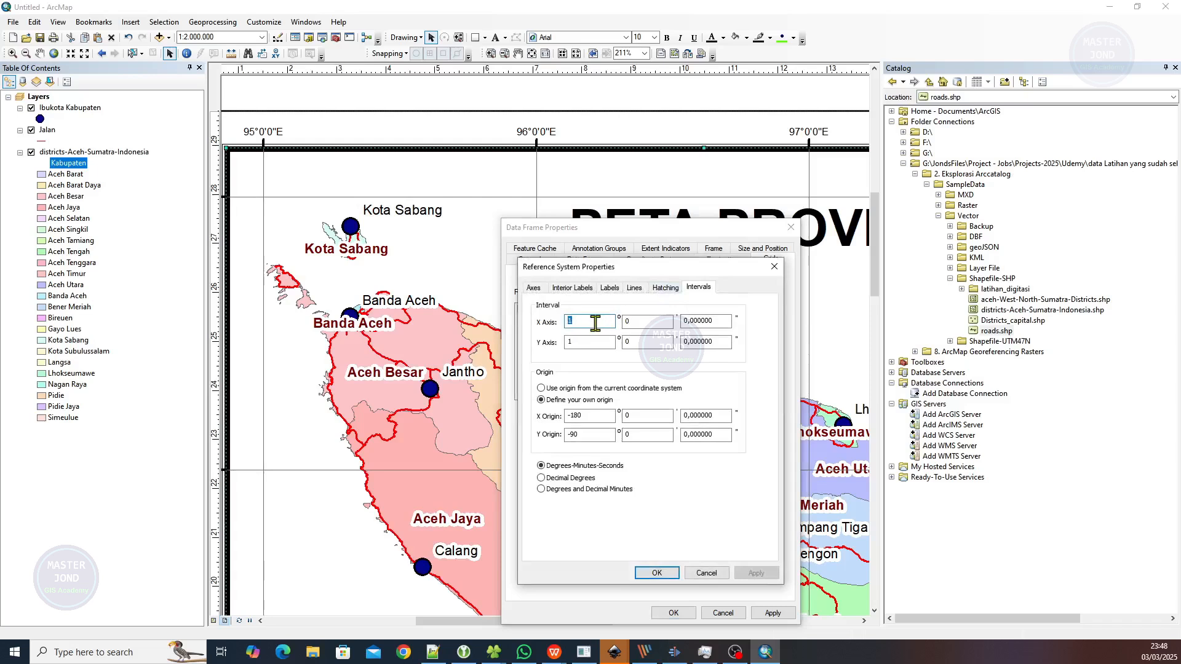
pyautogui.write('0')
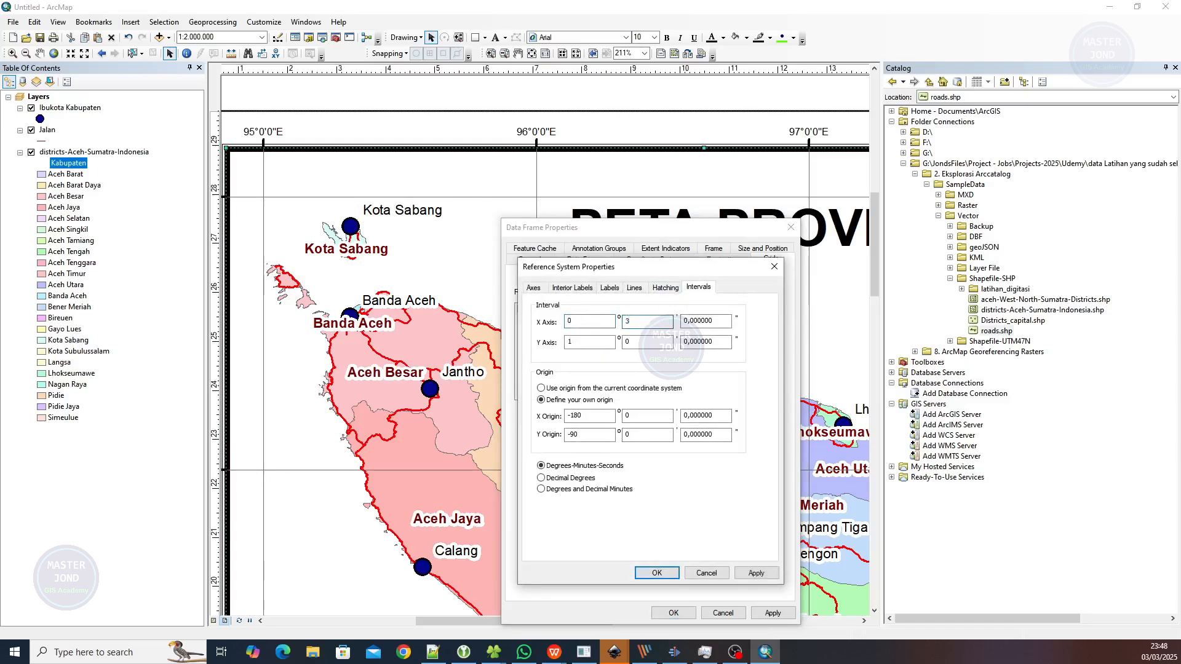
pyautogui.doubleClick(595, 343)
pyautogui.click(657, 572)
pyautogui.click(788, 614)
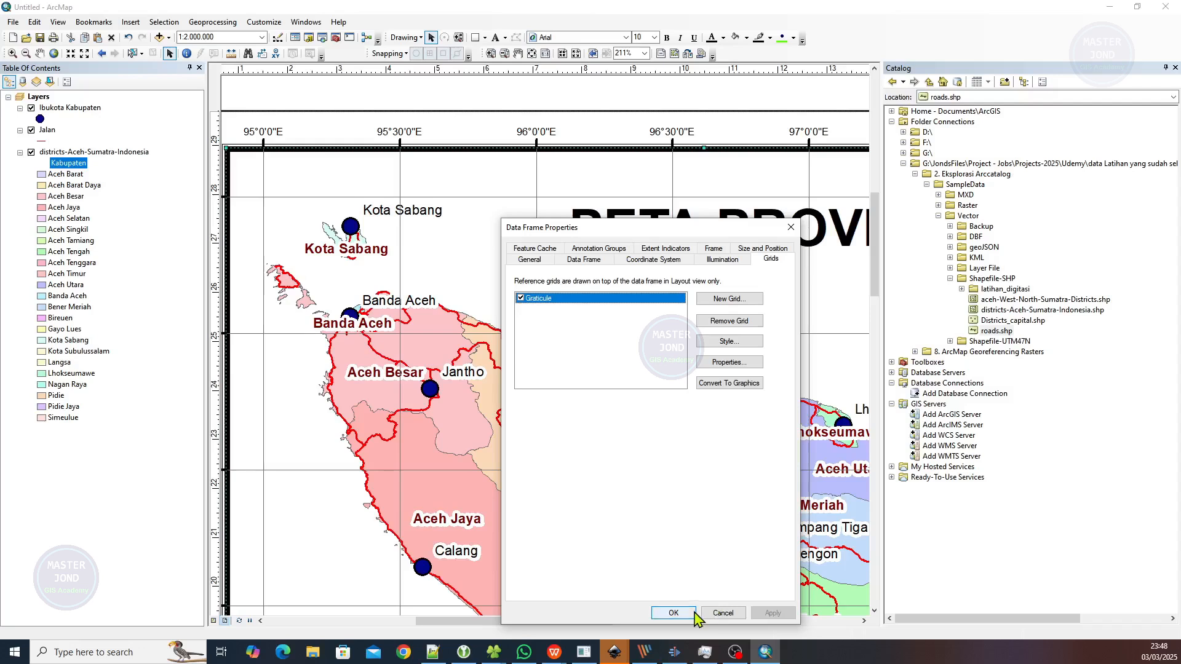
pyautogui.click(673, 613)
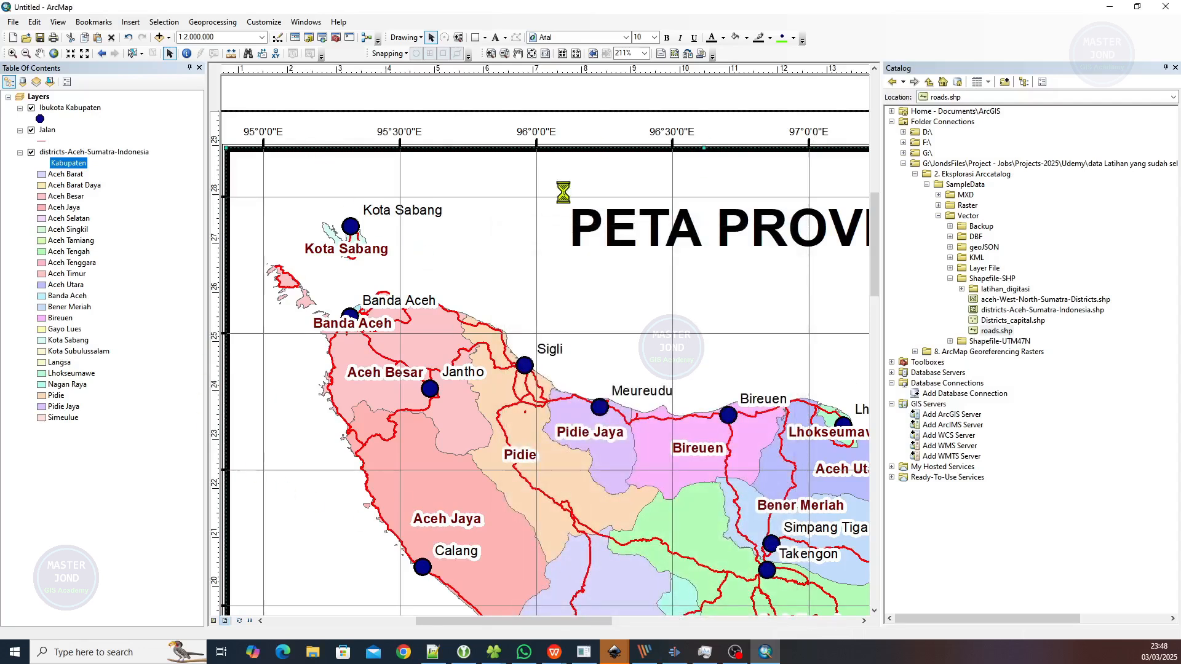
pyautogui.moveTo(363, 250); pyautogui.dragTo(495, 237)
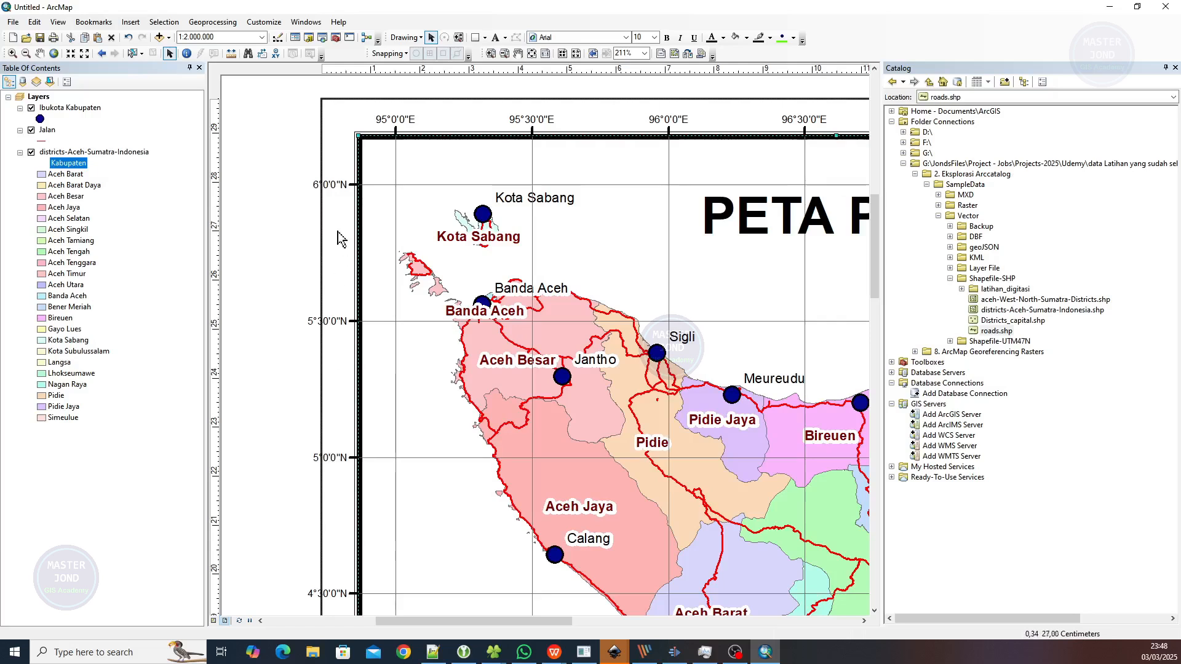
# Set the graticule's X and Y axis intervals to 1 degree 0 minutes and apply the change to the data frame
pyautogui.moveTo(560, 353); pyautogui.dragTo(399, 180)
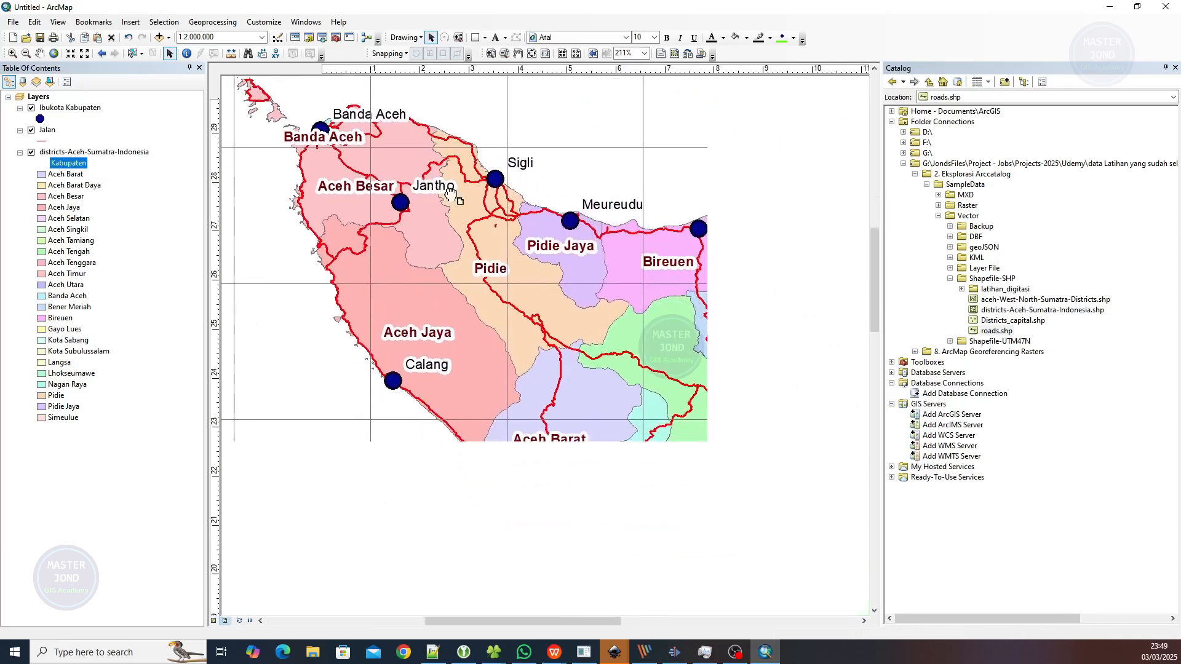
pyautogui.scroll(1, 412, 299)
pyautogui.scroll(1, 304, 302)
pyautogui.scroll(-3, 304, 301)
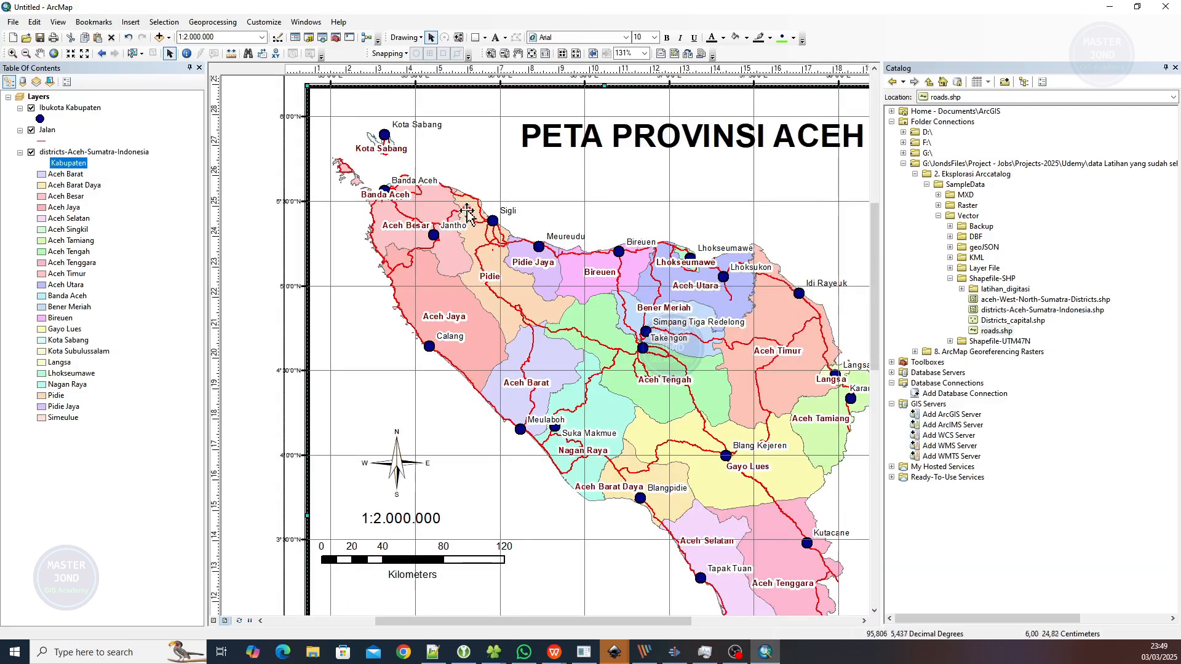
pyautogui.scroll(3, 317, 178)
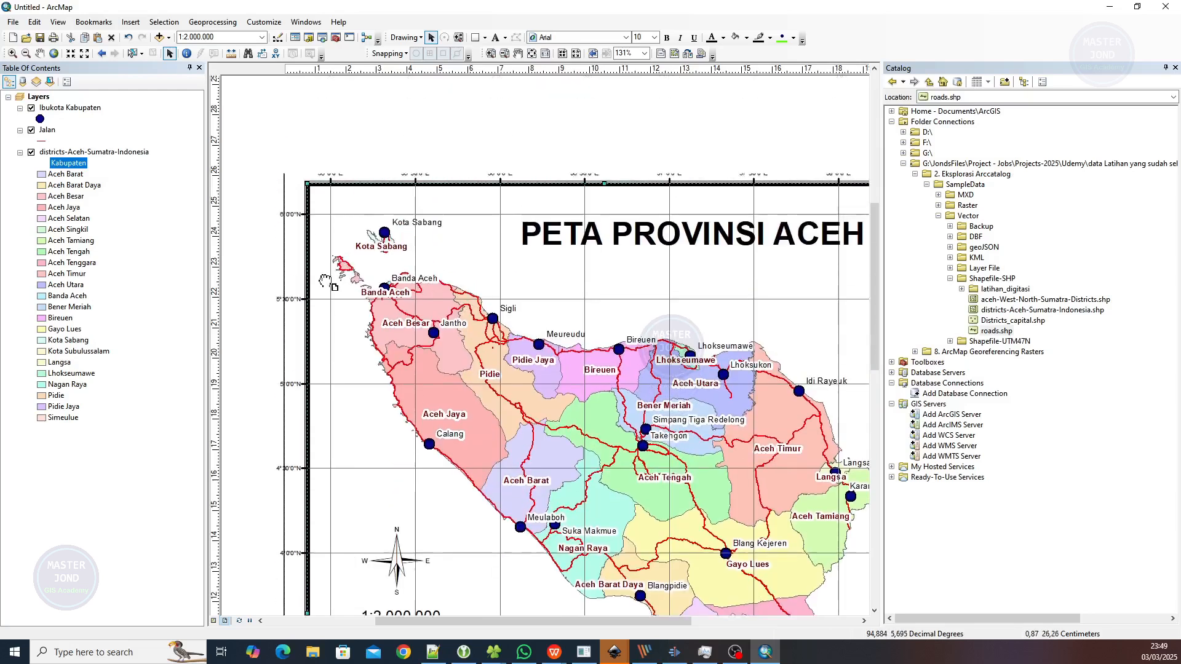
pyautogui.rightClick(397, 267)
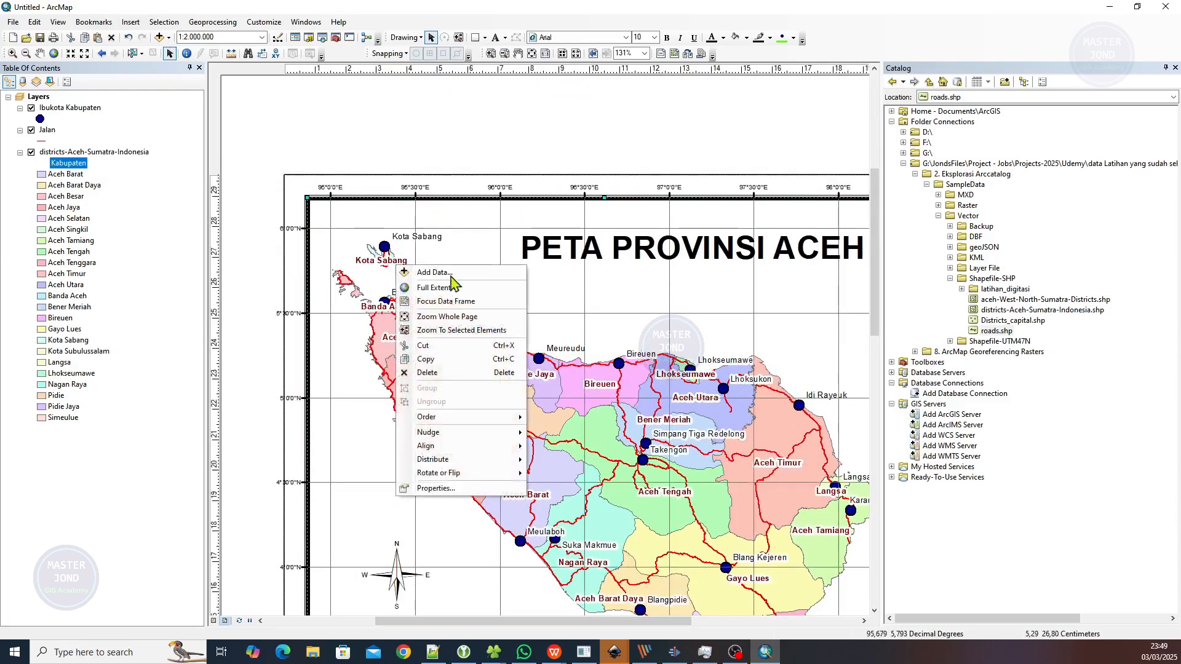
pyautogui.click(464, 488)
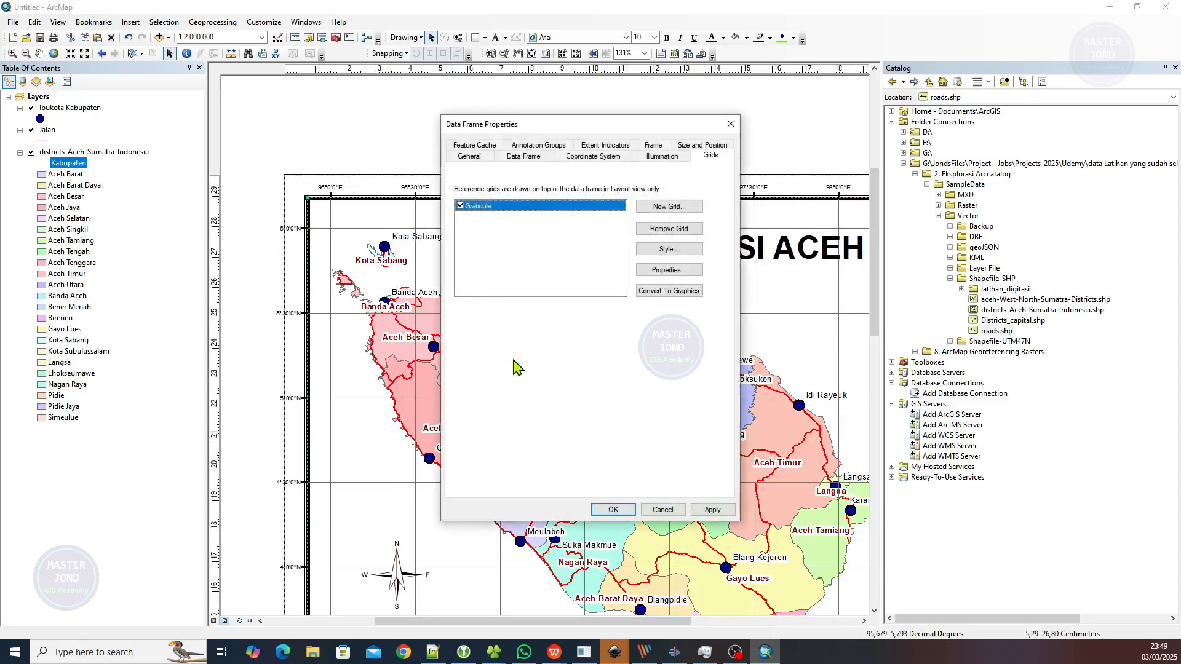
pyautogui.doubleClick(518, 208)
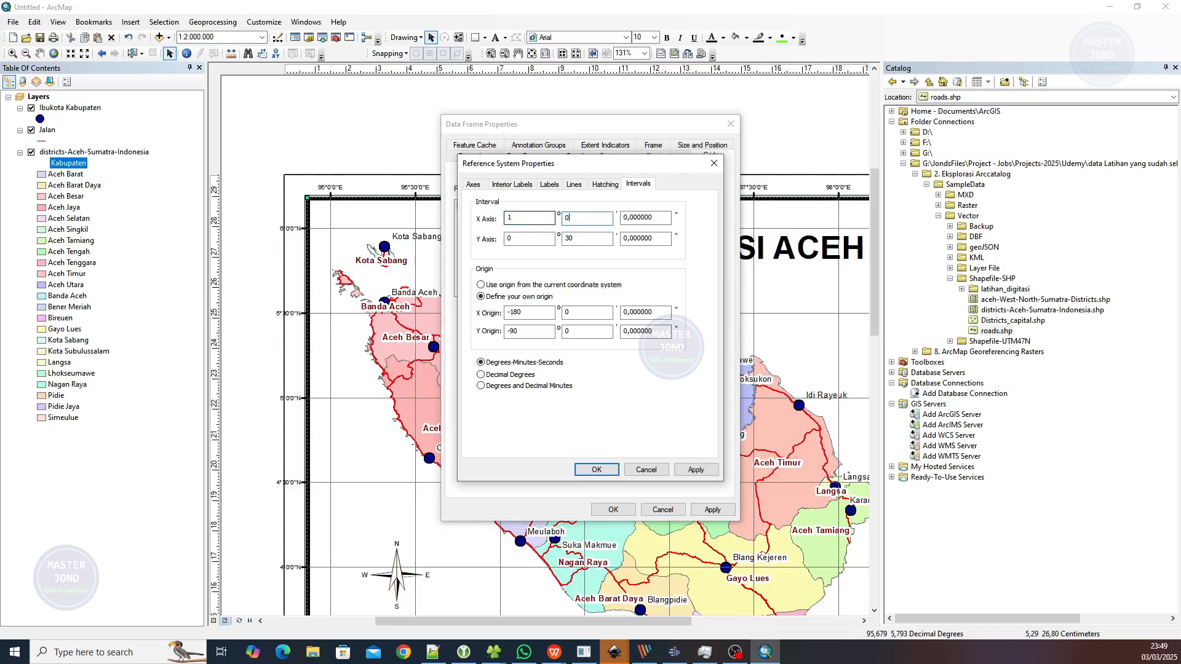
pyautogui.press('Tab')
pyautogui.press('Tab')
pyautogui.click(612, 478)
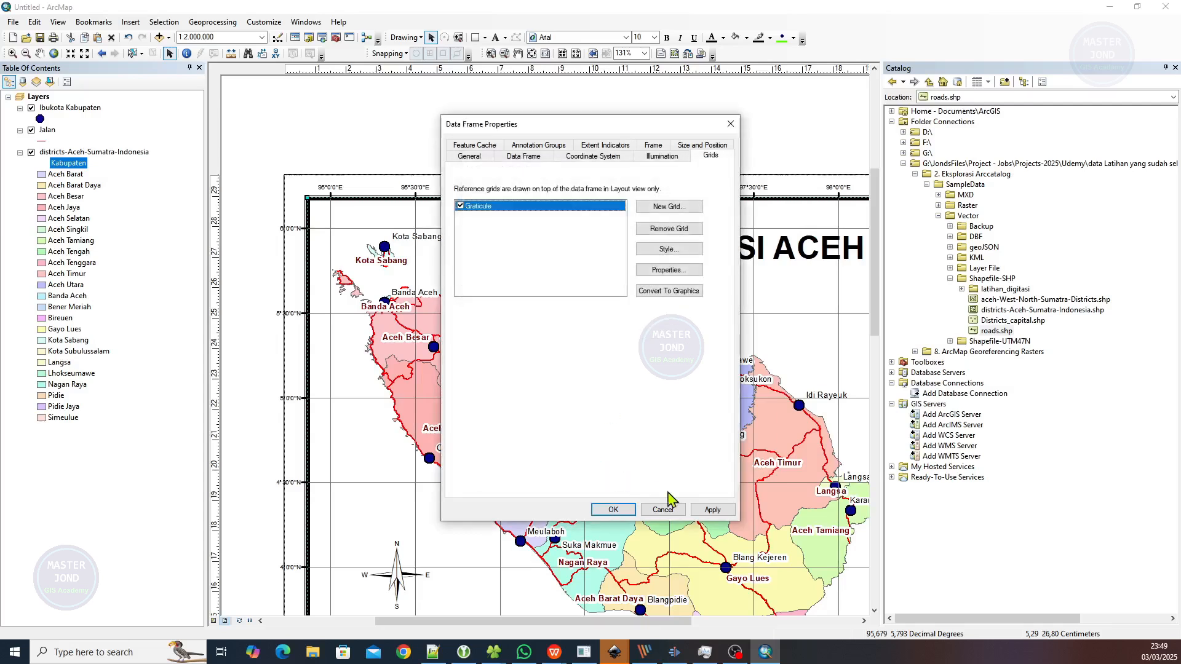
pyautogui.click(707, 510)
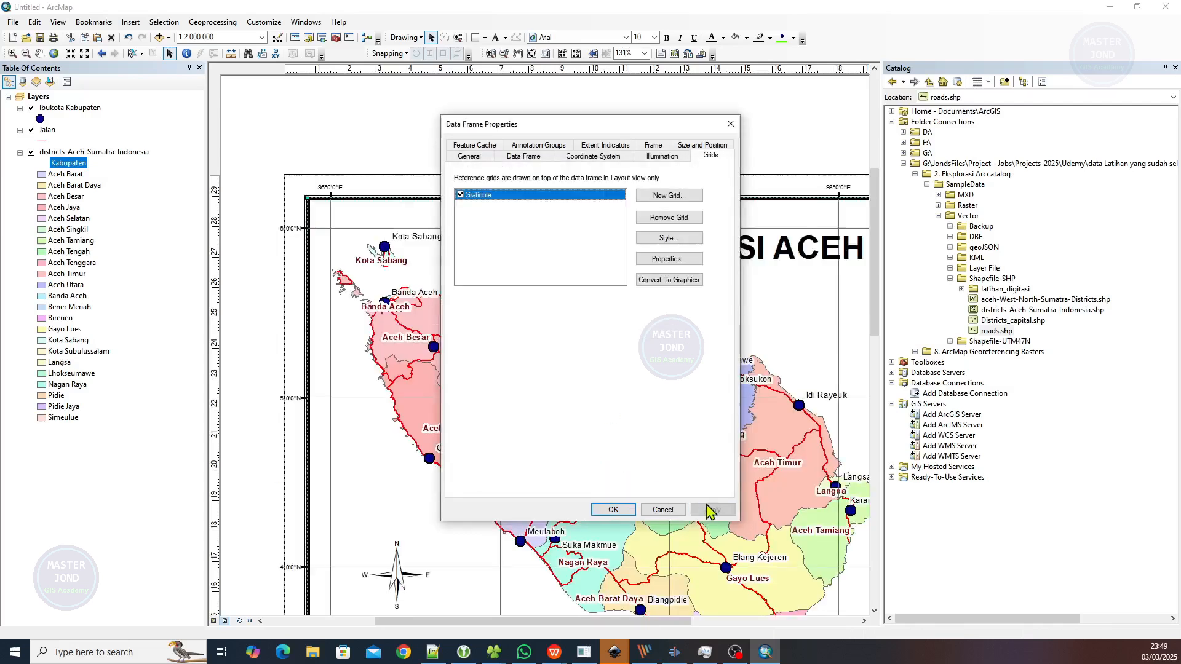
# Display the graticule as a grid of ticks and apply it to the data frame
pyautogui.click(655, 259)
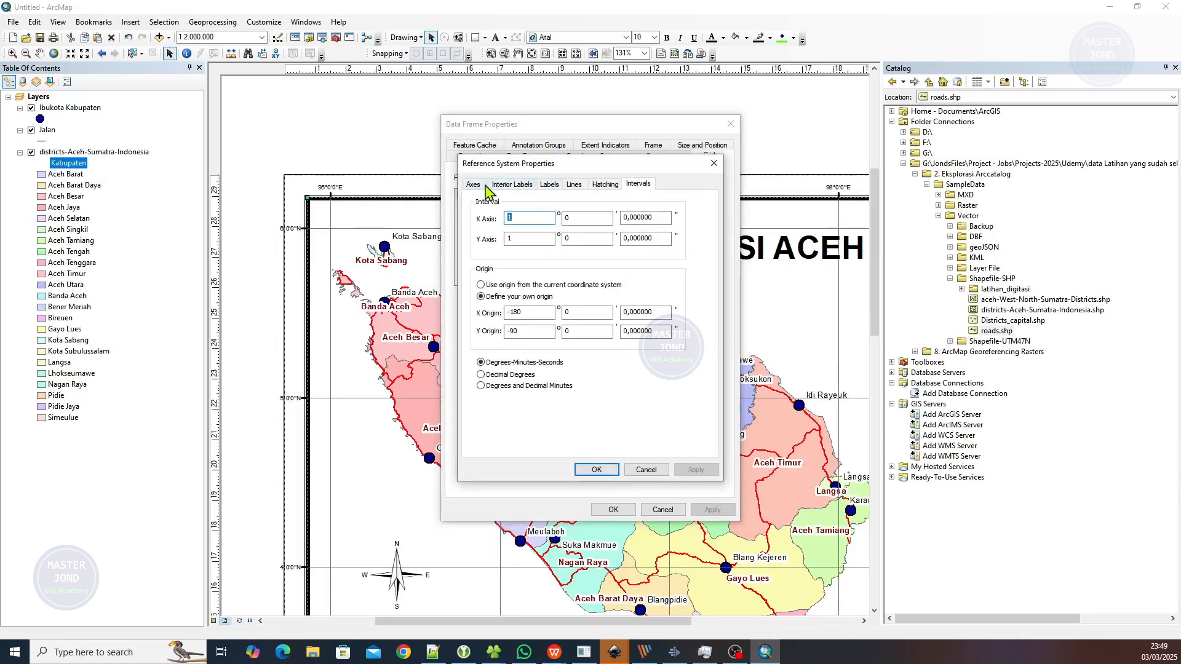
pyautogui.click(575, 188)
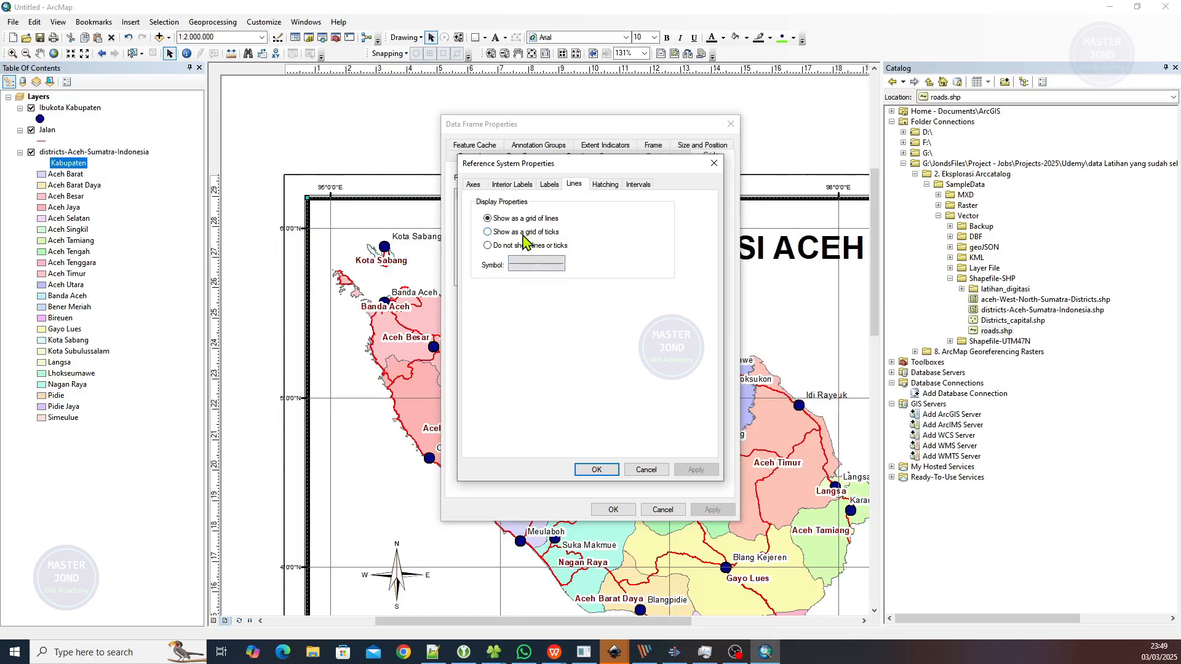
pyautogui.click(602, 470)
pyautogui.click(707, 511)
pyautogui.moveTo(537, 134)
pyautogui.mouseDown()
pyautogui.moveTo(769, 148)
pyautogui.moveTo(530, 122)
pyautogui.mouseUp()
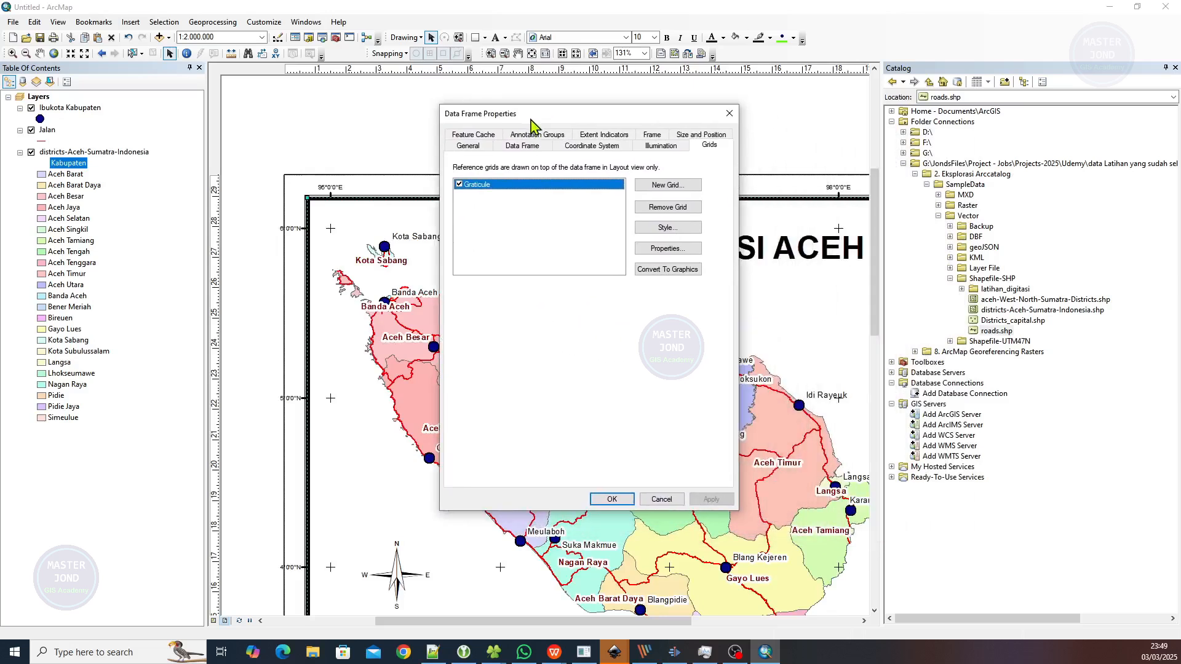
# Return the graticule to a grid of lines and apply a line symbol of width 0,5 in Gray 10%
pyautogui.click(669, 247)
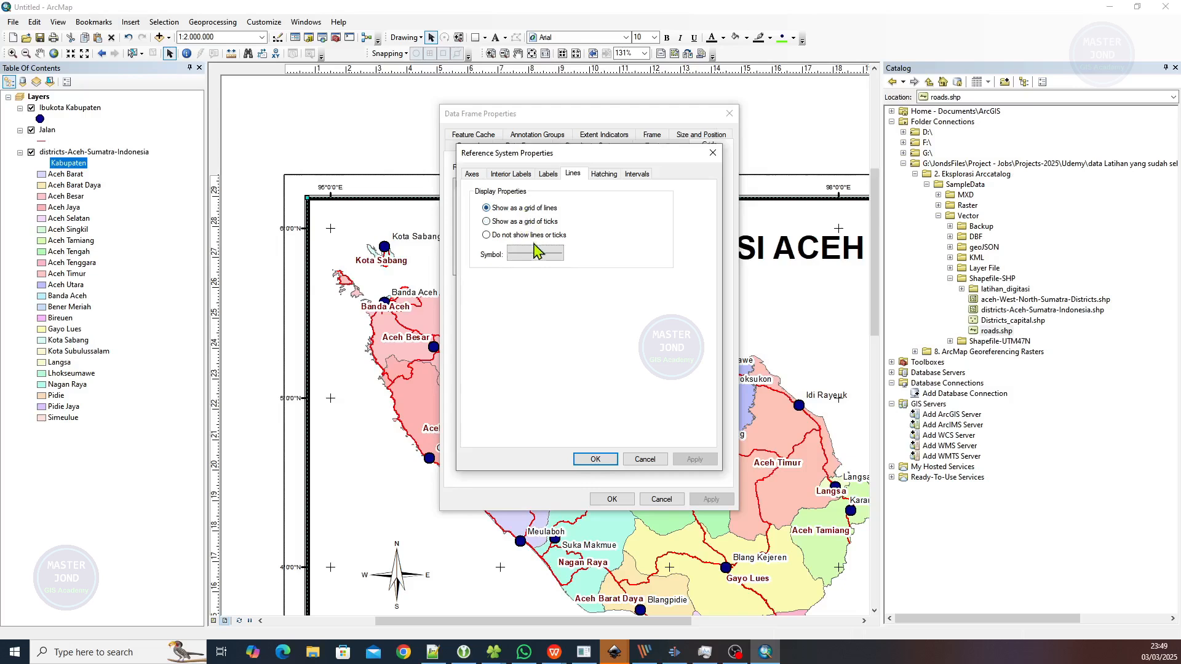
pyautogui.click(595, 459)
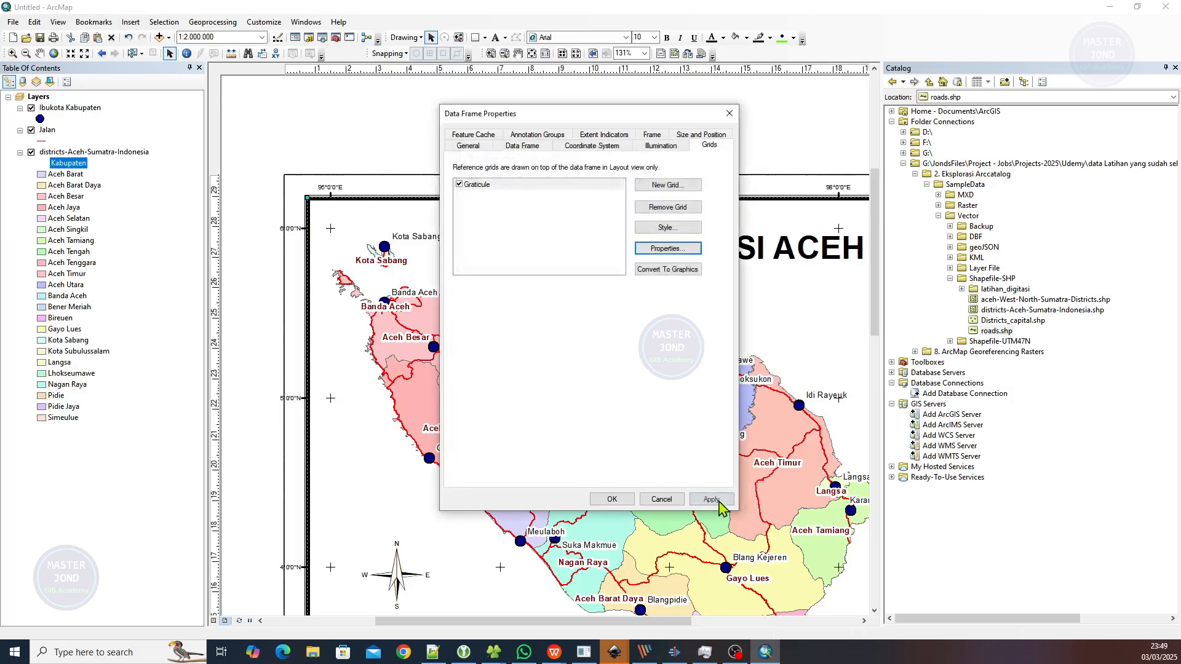
pyautogui.click(663, 248)
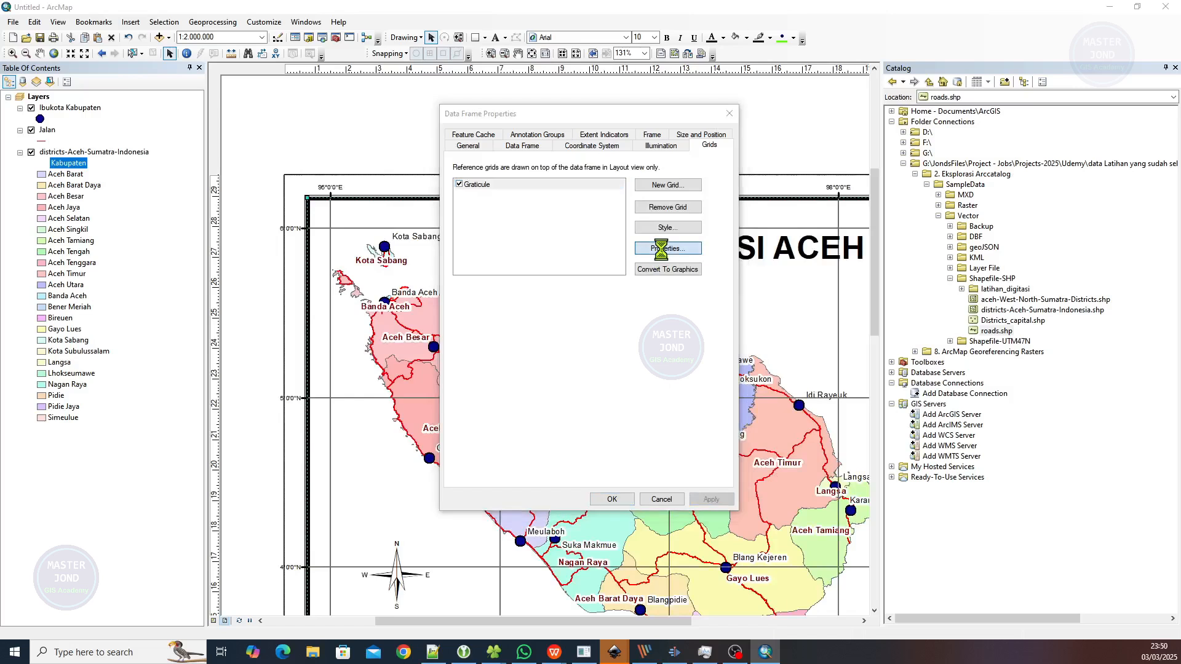
pyautogui.click(536, 254)
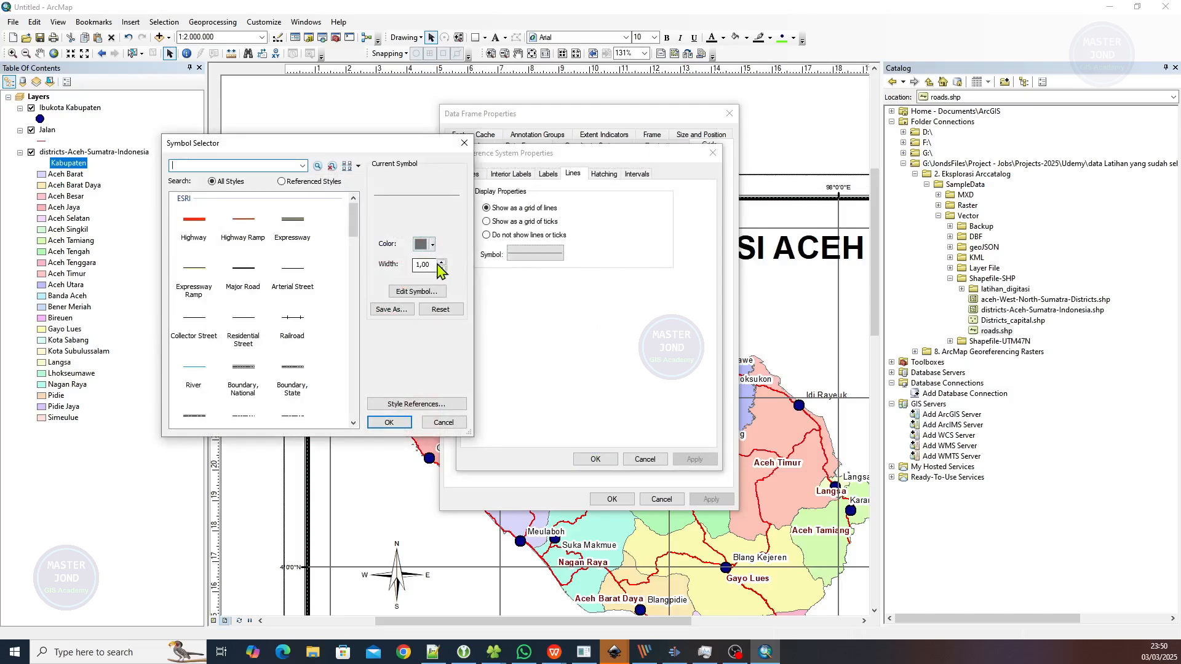
pyautogui.moveTo(437, 263); pyautogui.dragTo(377, 261)
pyautogui.write('0,5')
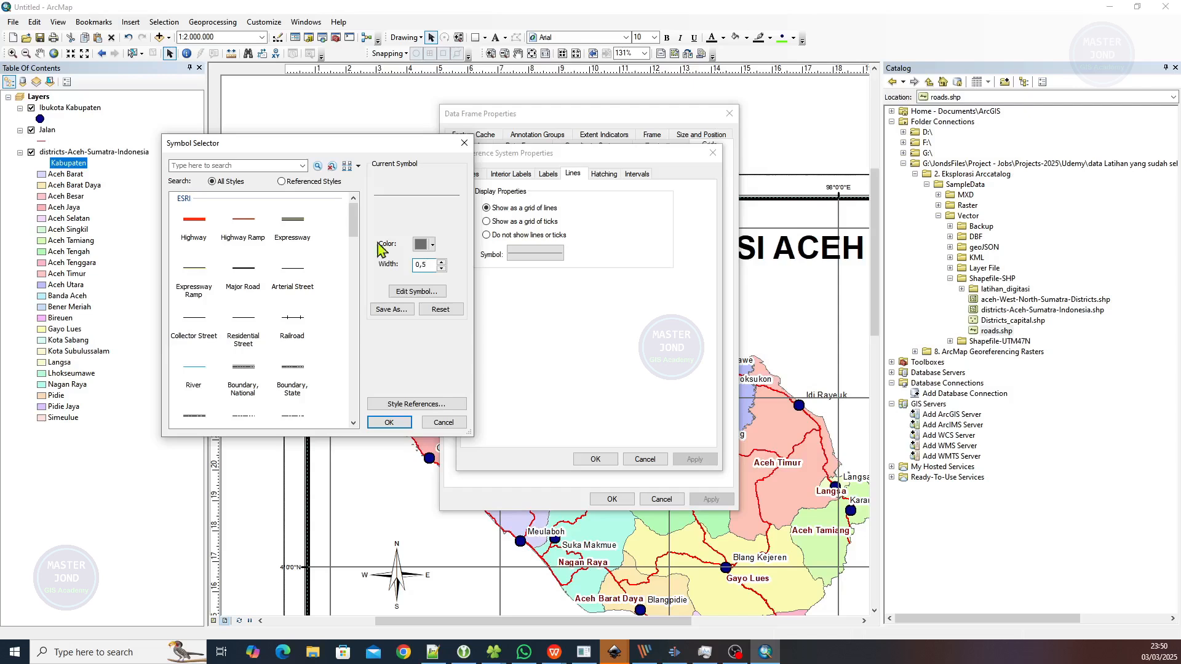
pyautogui.click(433, 245)
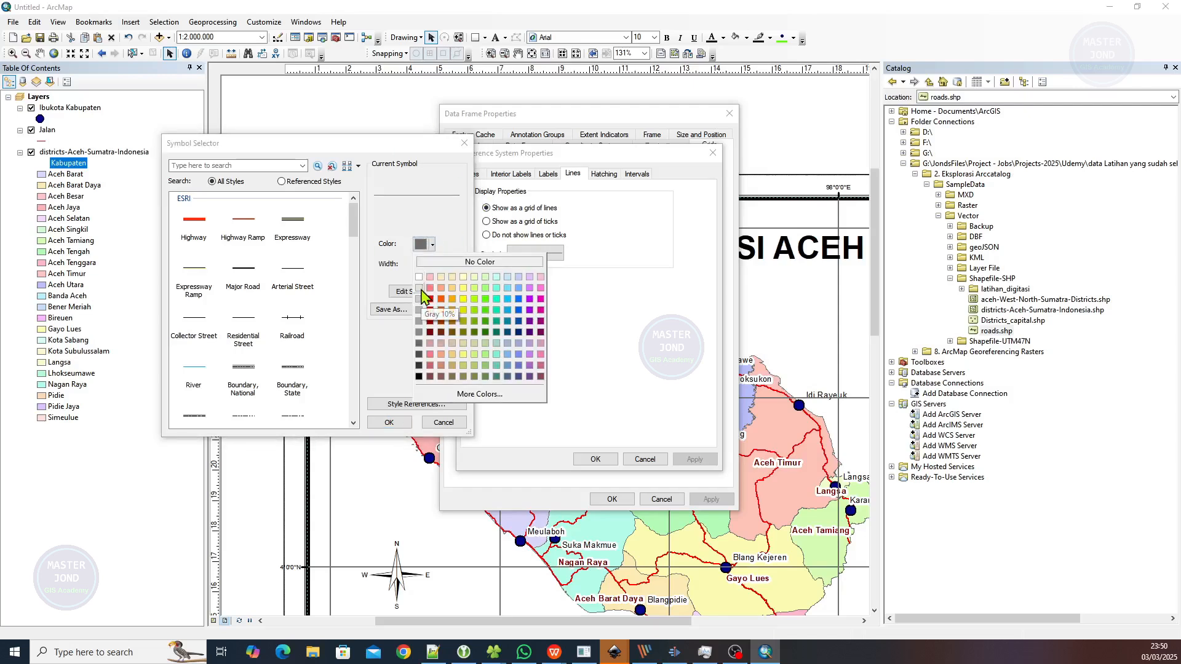
pyautogui.click(420, 289)
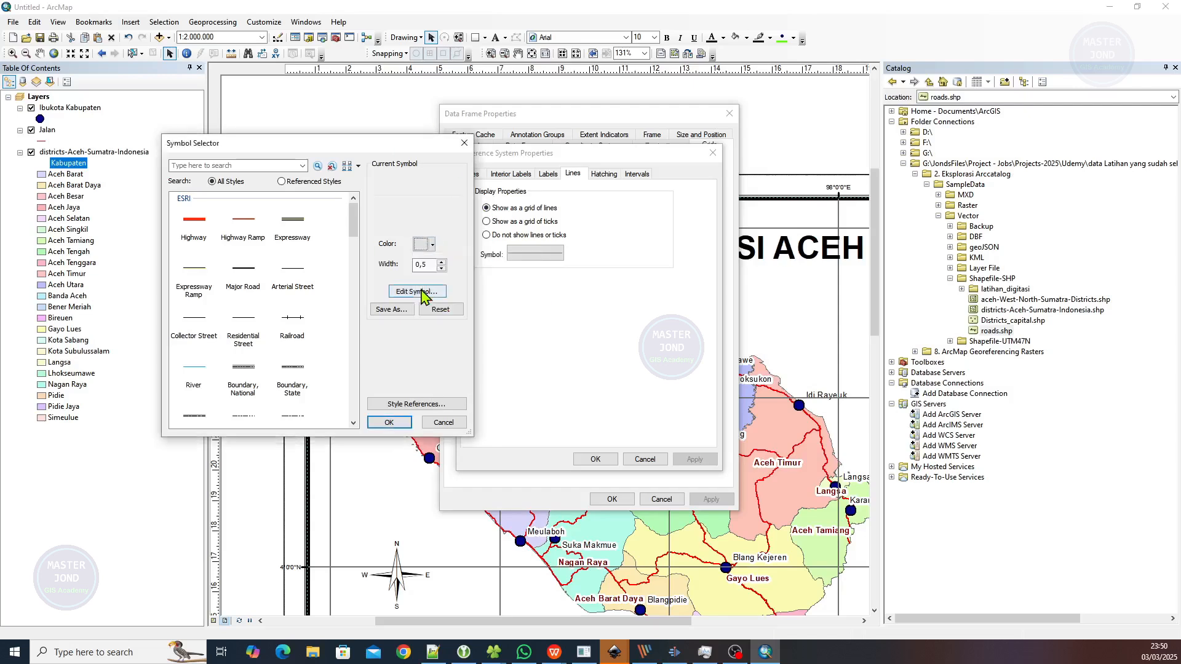
pyautogui.click(390, 423)
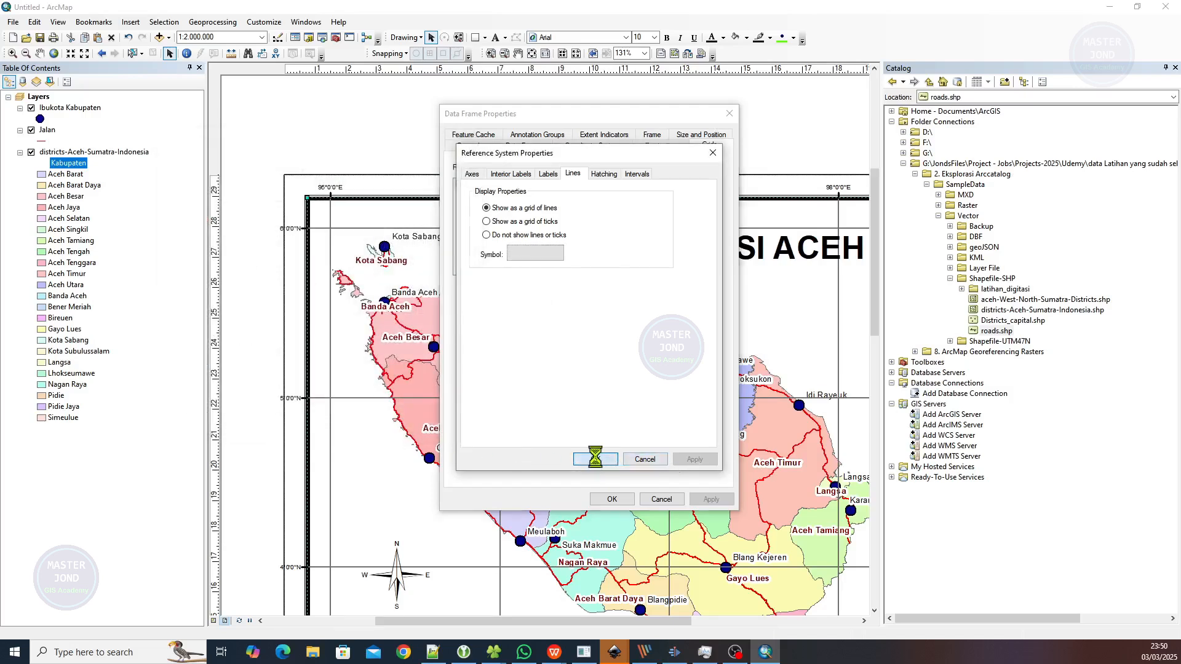
pyautogui.click(596, 459)
pyautogui.click(711, 500)
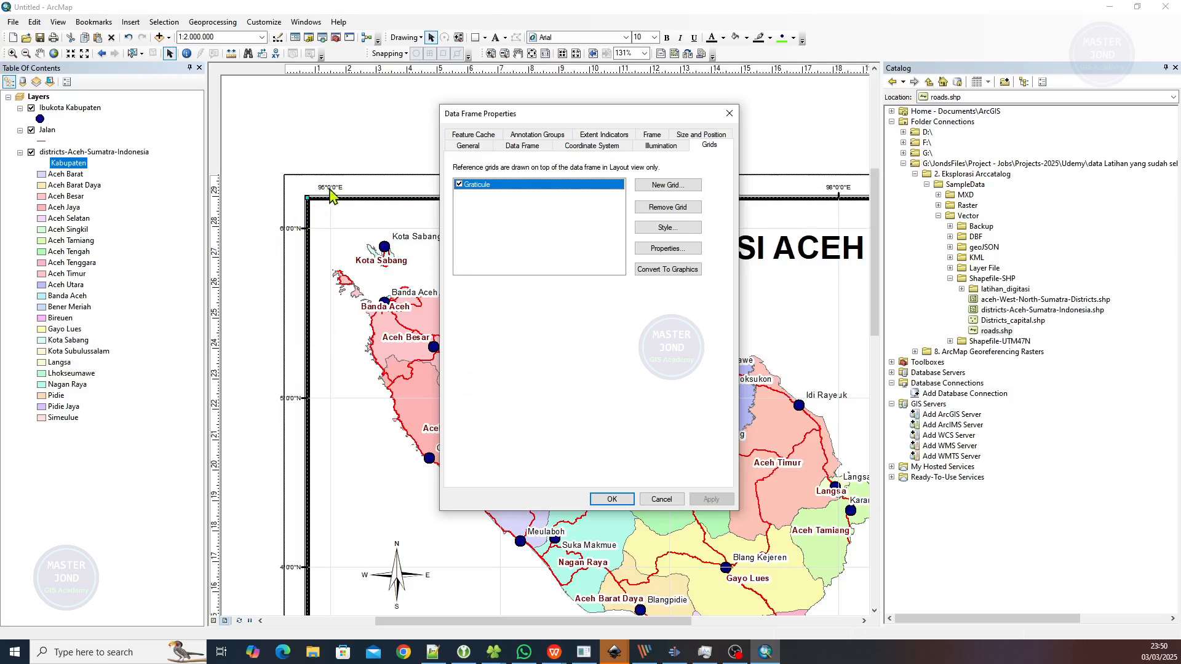
# Orient the graticule's left and right axis labels vertically, apply the change and close the data frame properties
pyautogui.doubleClick(507, 190)
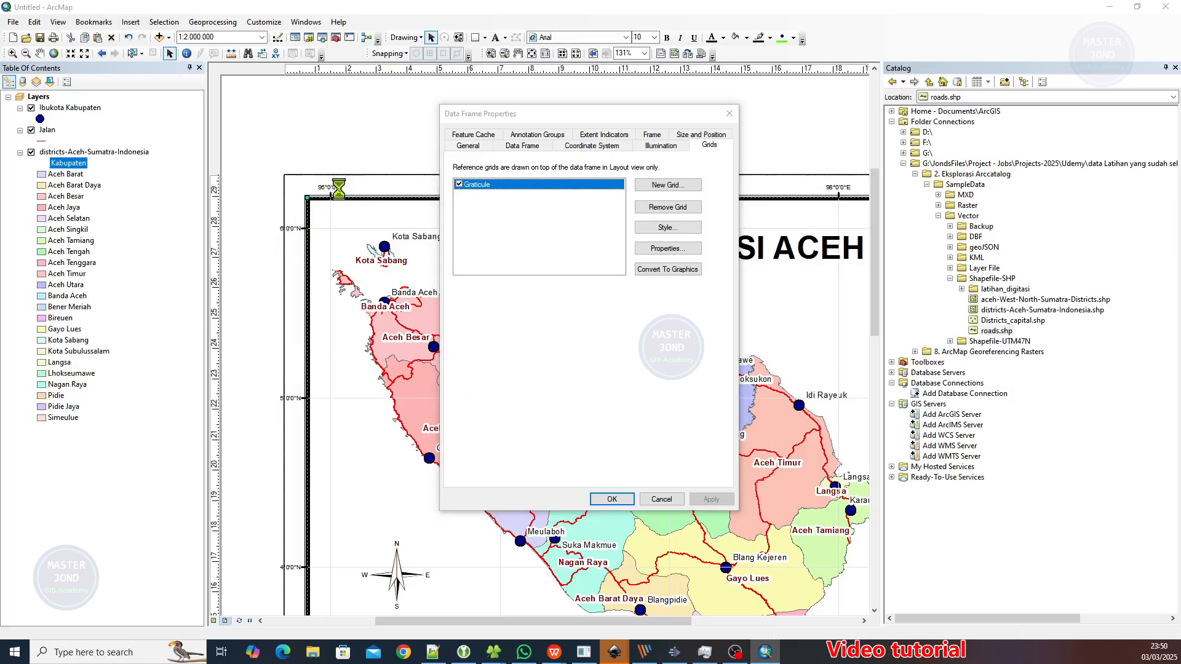
pyautogui.click(548, 174)
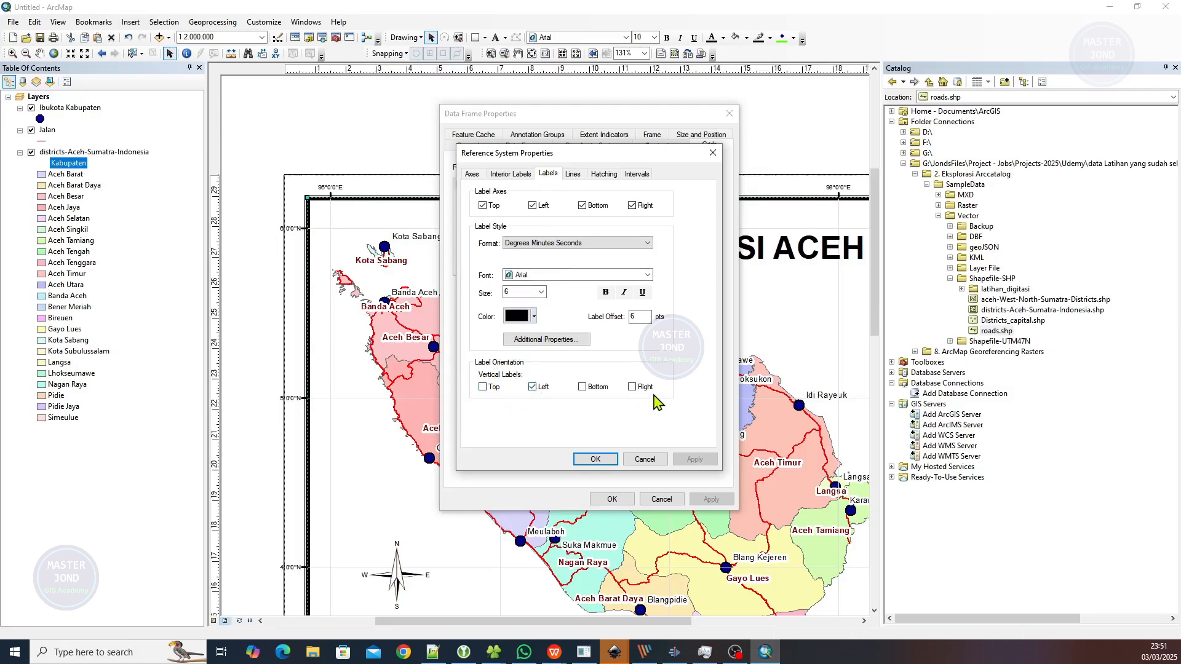
pyautogui.click(608, 459)
pyautogui.click(728, 503)
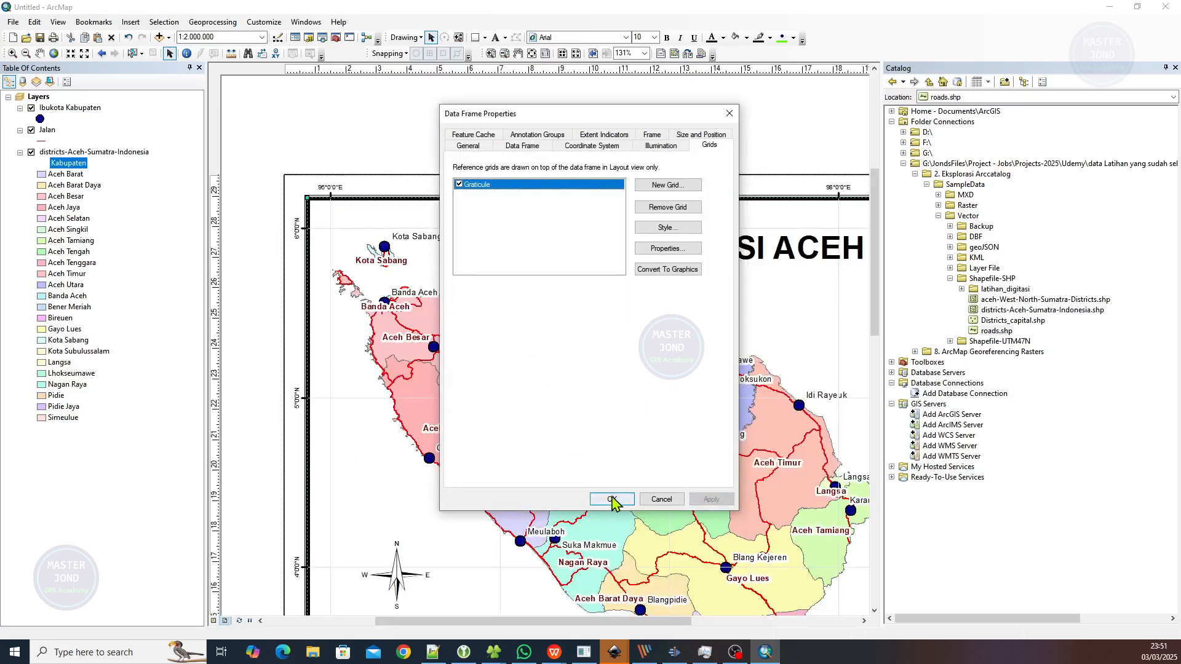
pyautogui.click(612, 500)
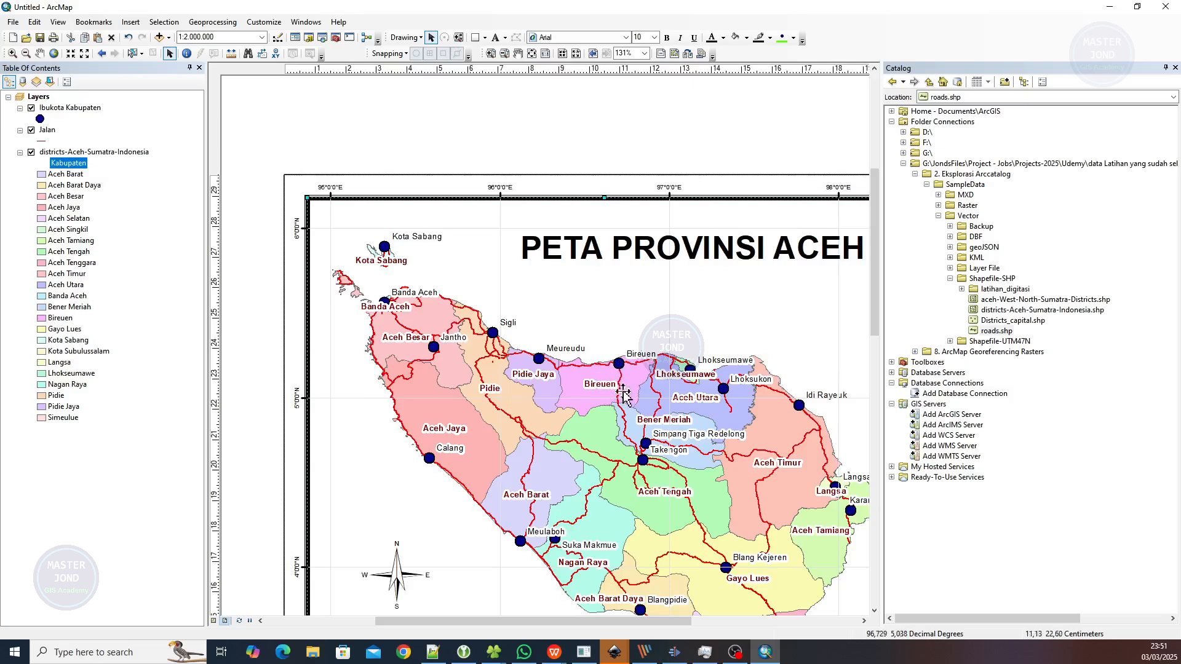
# Examine the graticule lines and the coordinate labels along all edges of the layout, ending on the whole page
pyautogui.moveTo(599, 392); pyautogui.dragTo(385, 372)
pyautogui.moveTo(524, 536); pyautogui.dragTo(573, 185)
pyautogui.moveTo(429, 491); pyautogui.dragTo(606, 246)
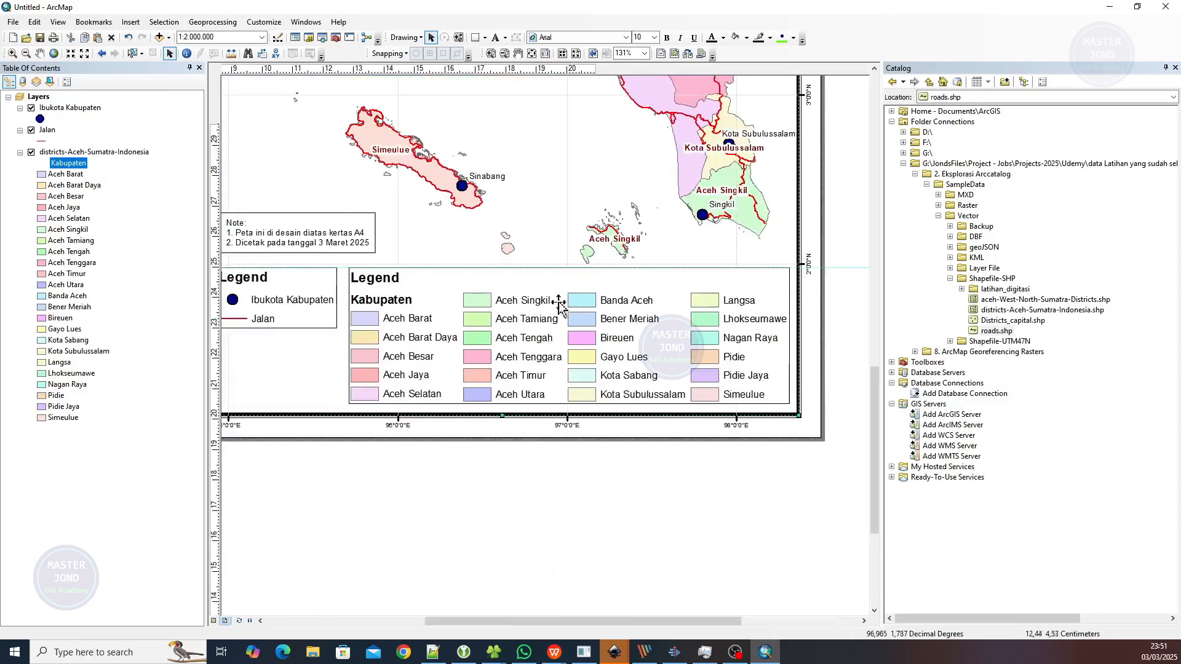
pyautogui.moveTo(396, 323); pyautogui.dragTo(626, 395)
pyautogui.moveTo(563, 263); pyautogui.dragTo(427, 542)
pyautogui.moveTo(450, 279); pyautogui.dragTo(386, 538)
pyautogui.moveTo(433, 469); pyautogui.dragTo(595, 248)
pyautogui.scroll(-1, 409, 281)
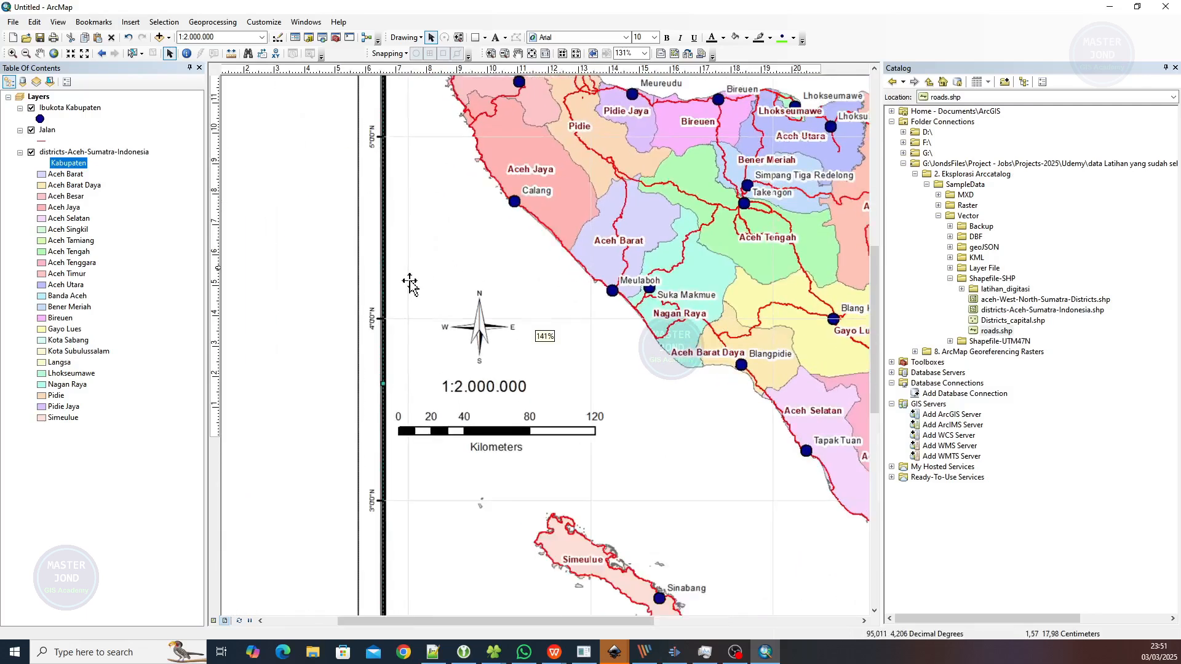
pyautogui.scroll(2, 410, 277)
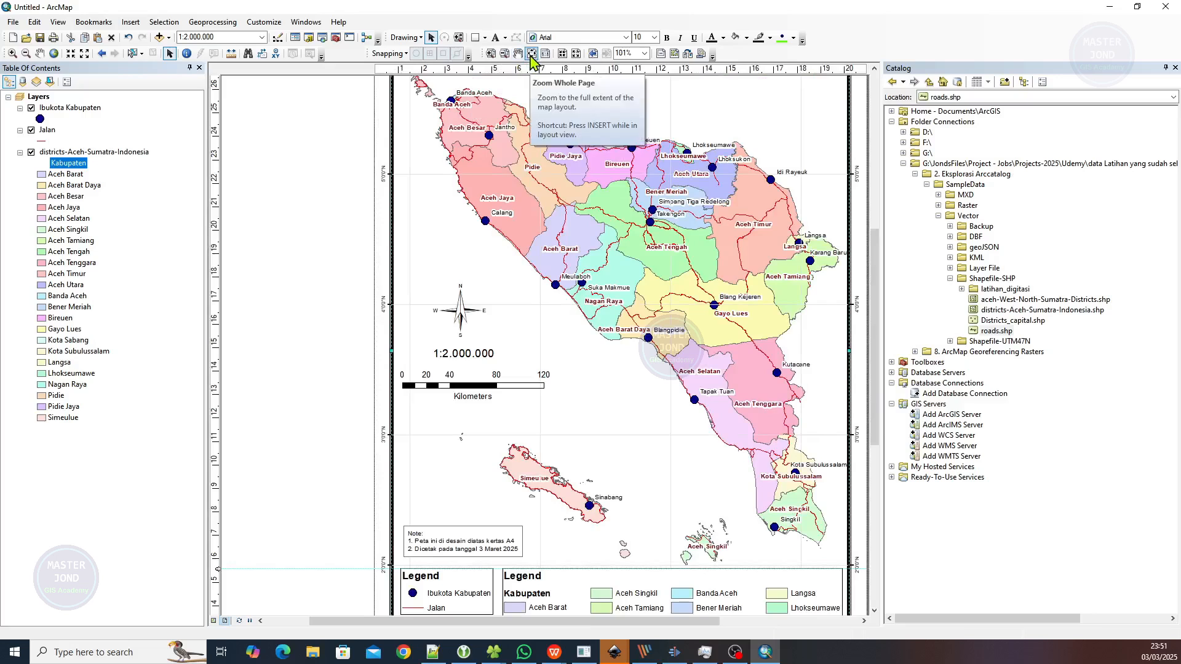
pyautogui.click(532, 55)
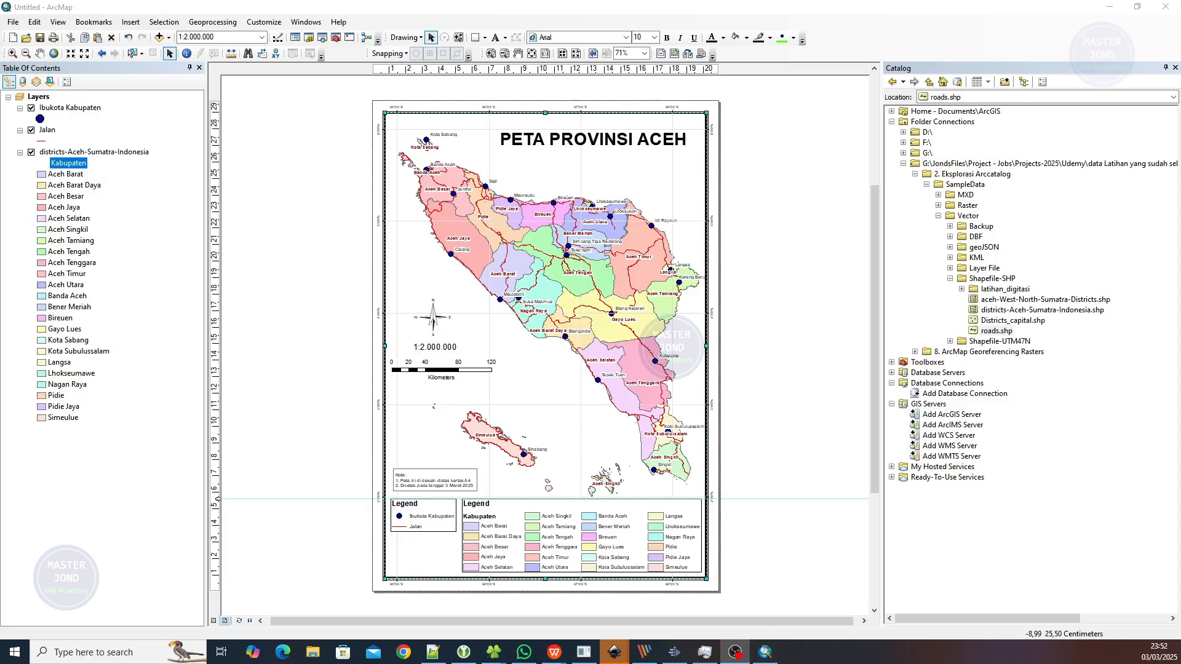
# Start a map export of the layout with JPEG as the file type
pyautogui.click(847, 34)
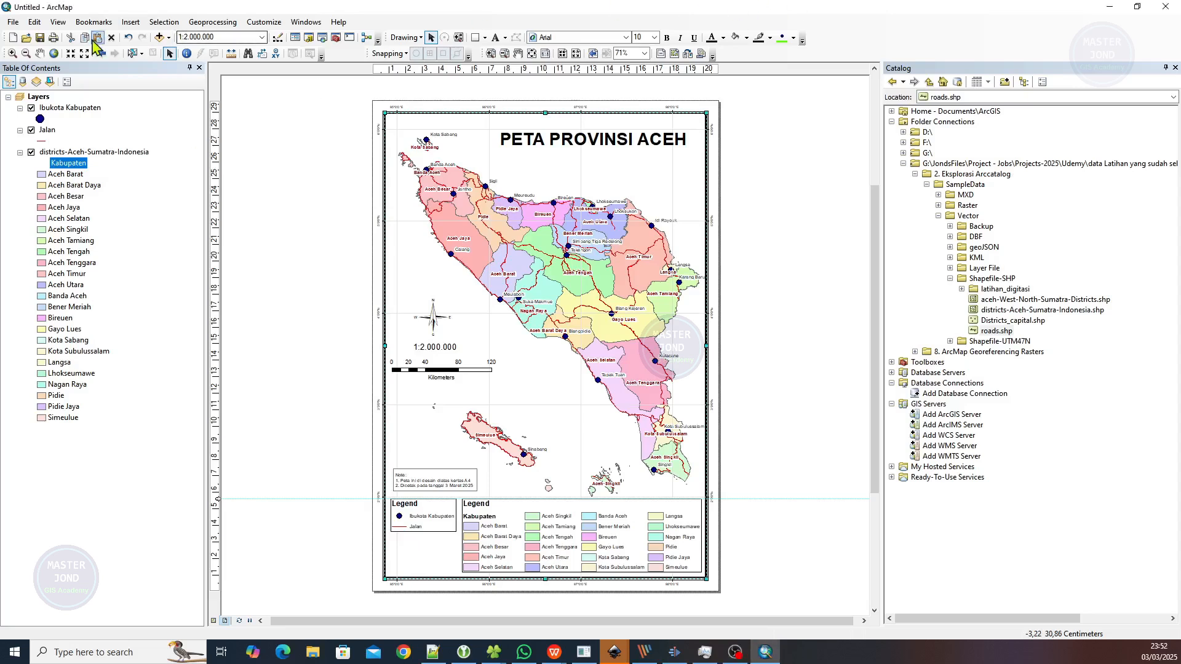
pyautogui.click(13, 22)
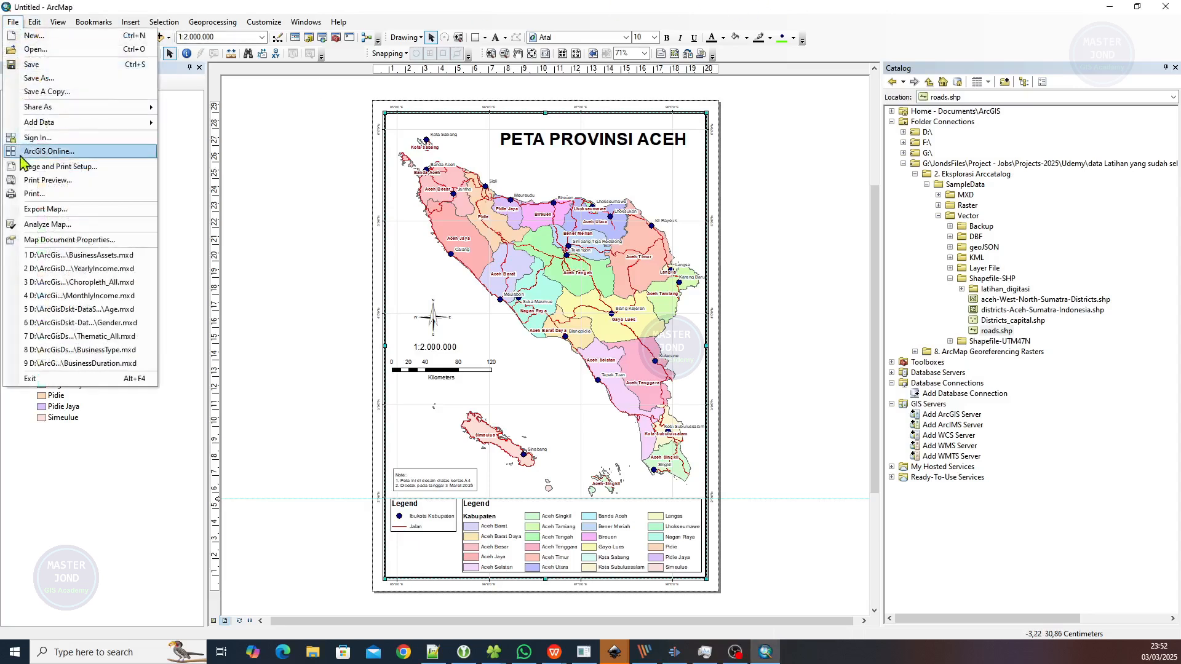
pyautogui.click(24, 209)
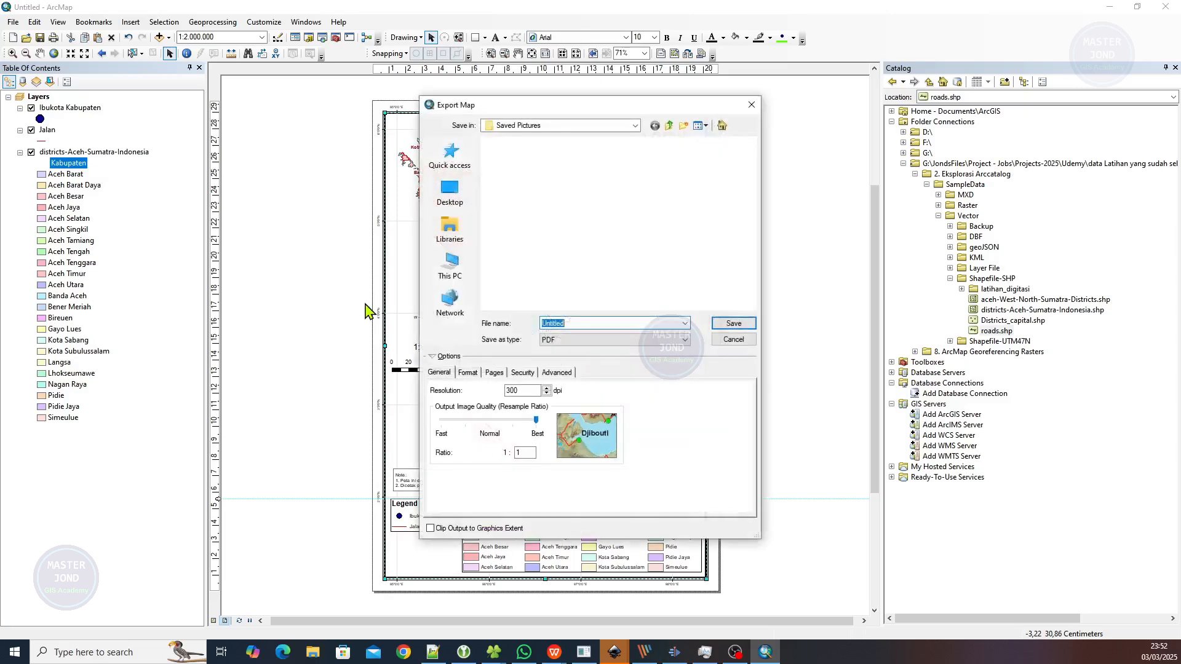
pyautogui.click(576, 342)
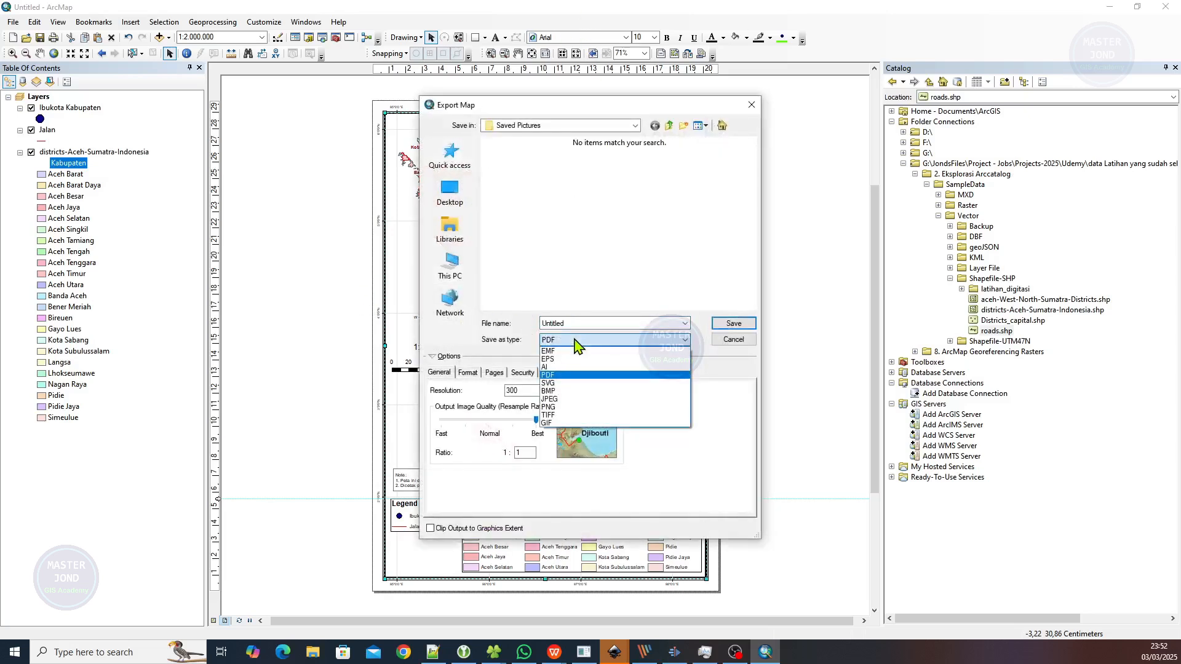
pyautogui.click(553, 400)
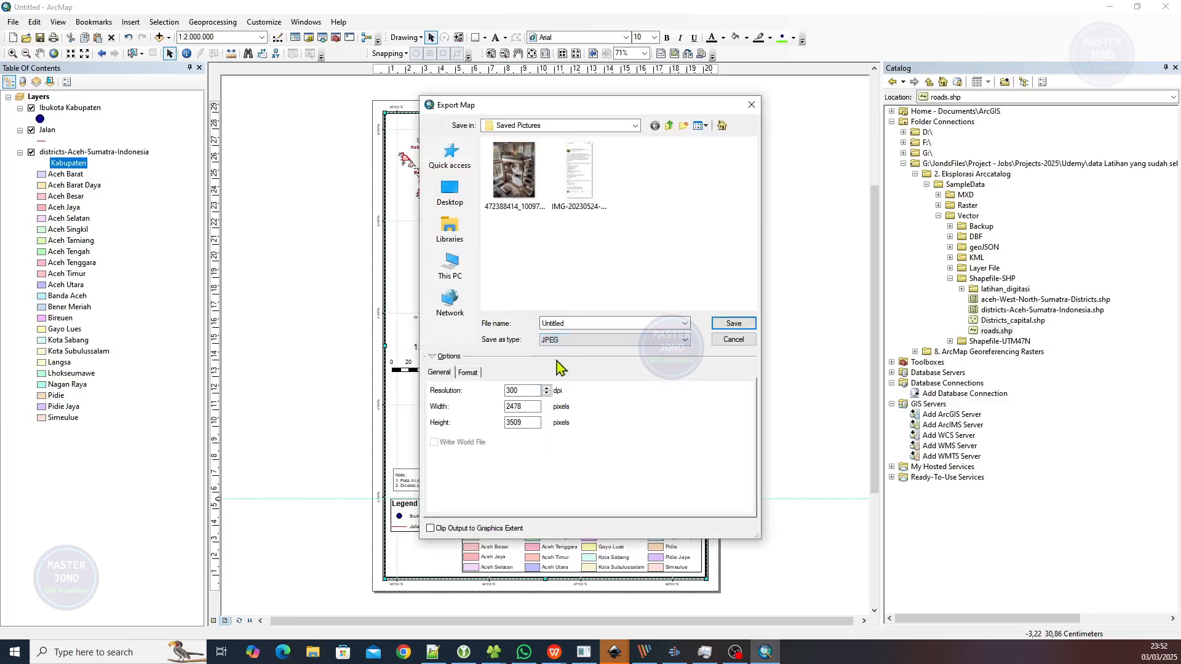
# Export the map at 300 dpi as Peta Provinsi Aceh-JPEG into the Layout folder in Downloads
pyautogui.click(635, 126)
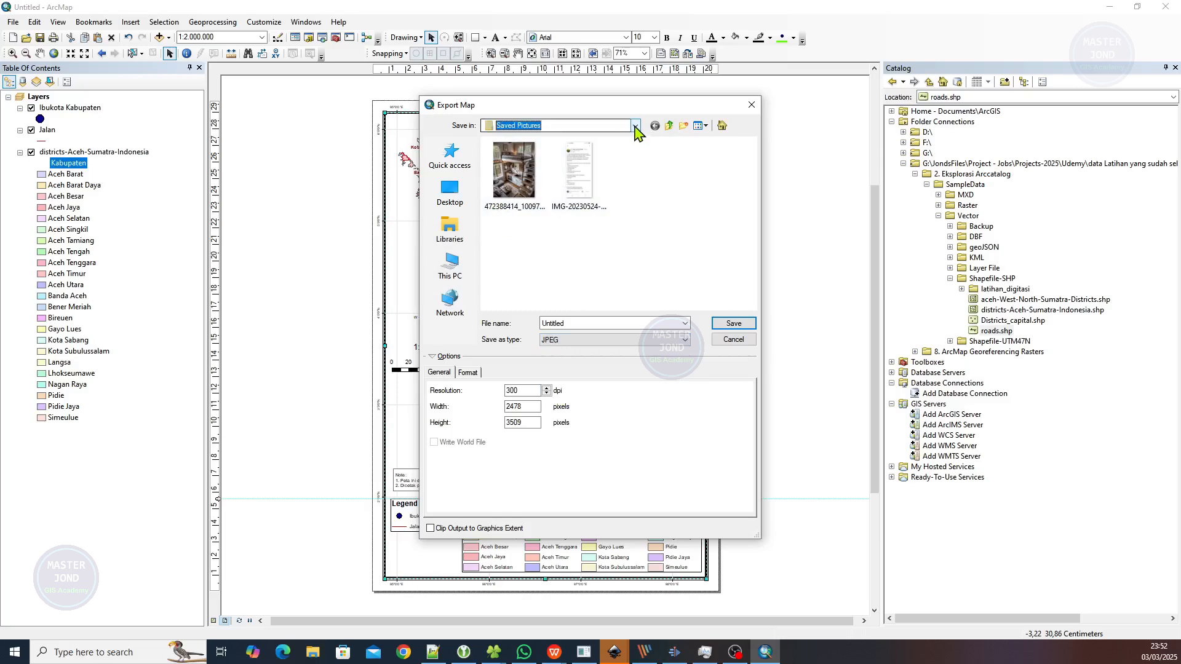
pyautogui.click(635, 126)
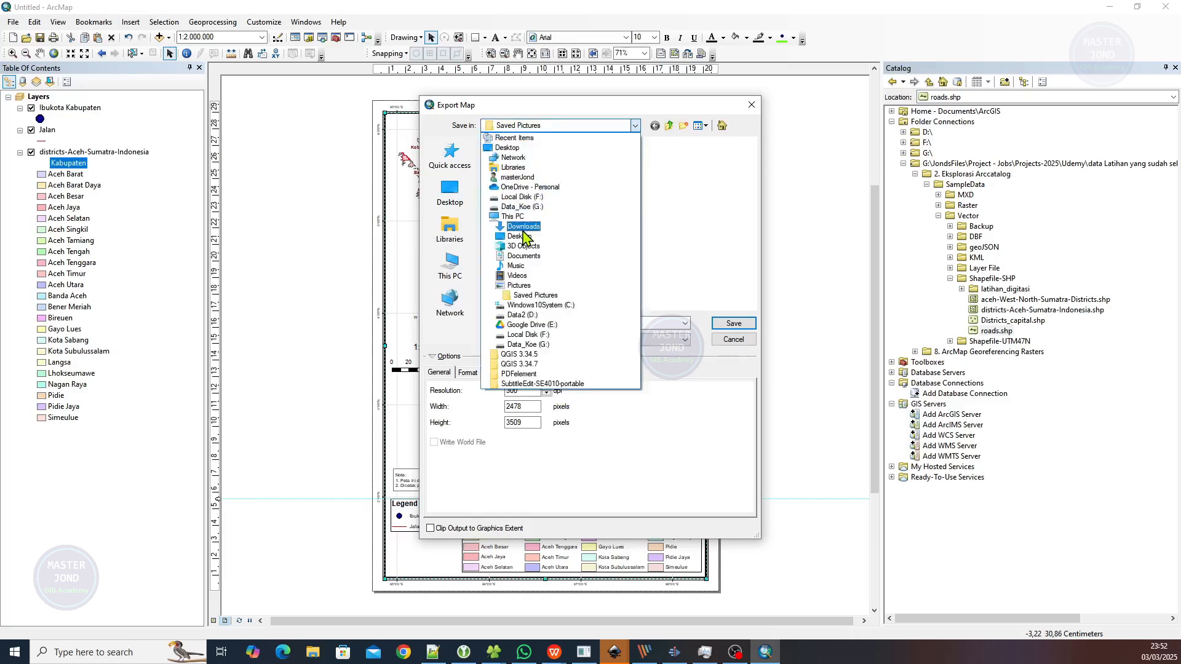
pyautogui.click(524, 229)
pyautogui.click(516, 171)
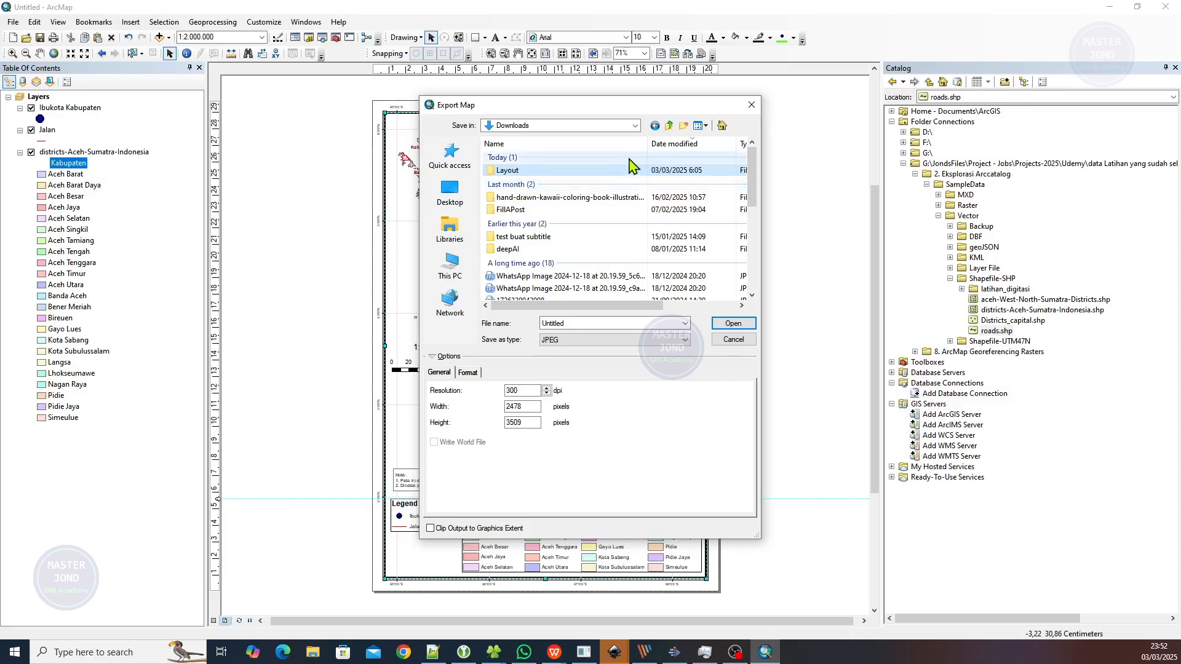
pyautogui.doubleClick(558, 173)
pyautogui.doubleClick(584, 324)
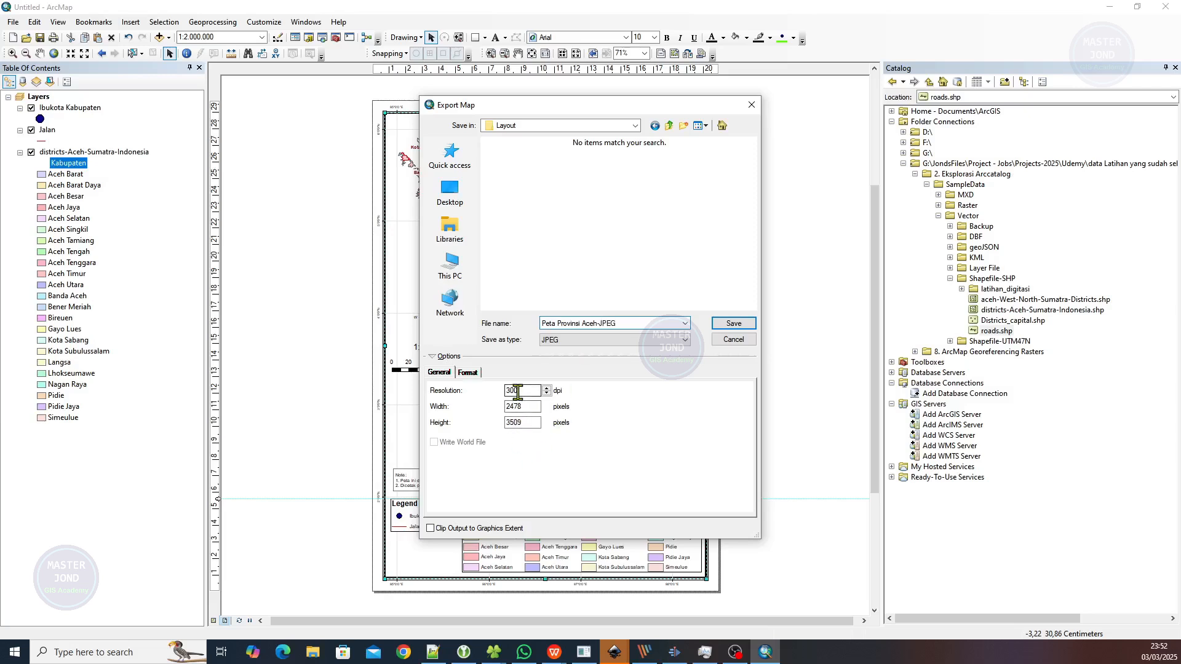
pyautogui.click(734, 324)
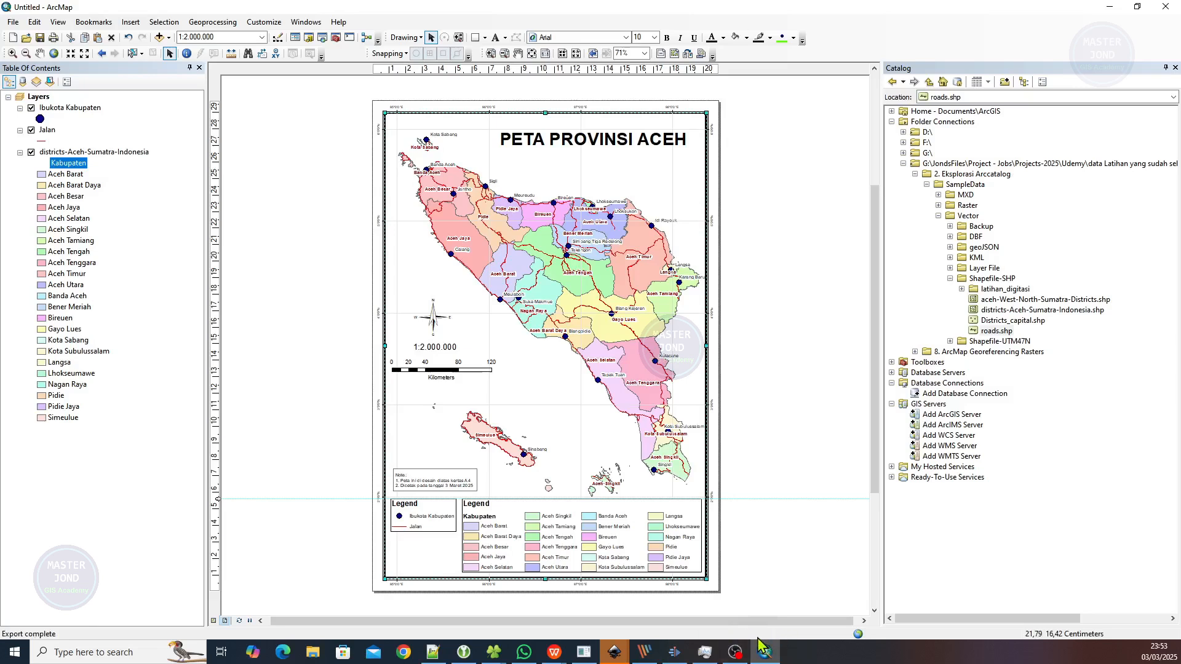
# Switch to the file manager's Layout folder and open the exported Peta Provinsi Aceh-JPEG image
pyautogui.hotkey('alt', 'Tab')
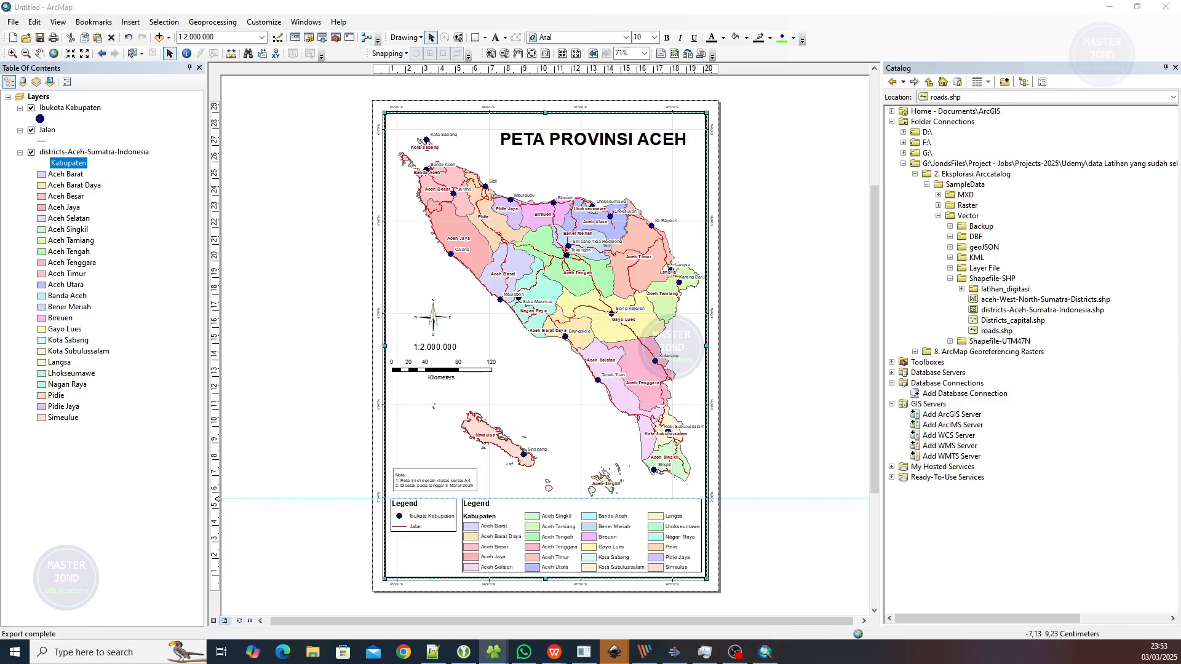
pyautogui.moveTo(0, 148); pyautogui.dragTo(485, 137)
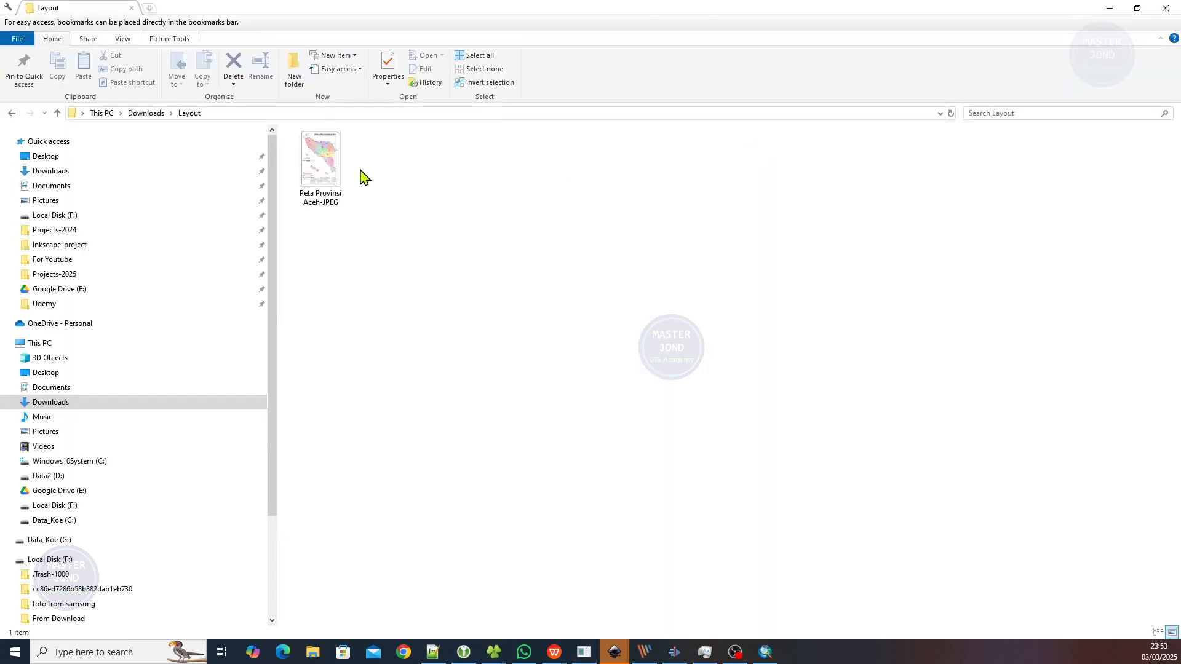
pyautogui.click(329, 179)
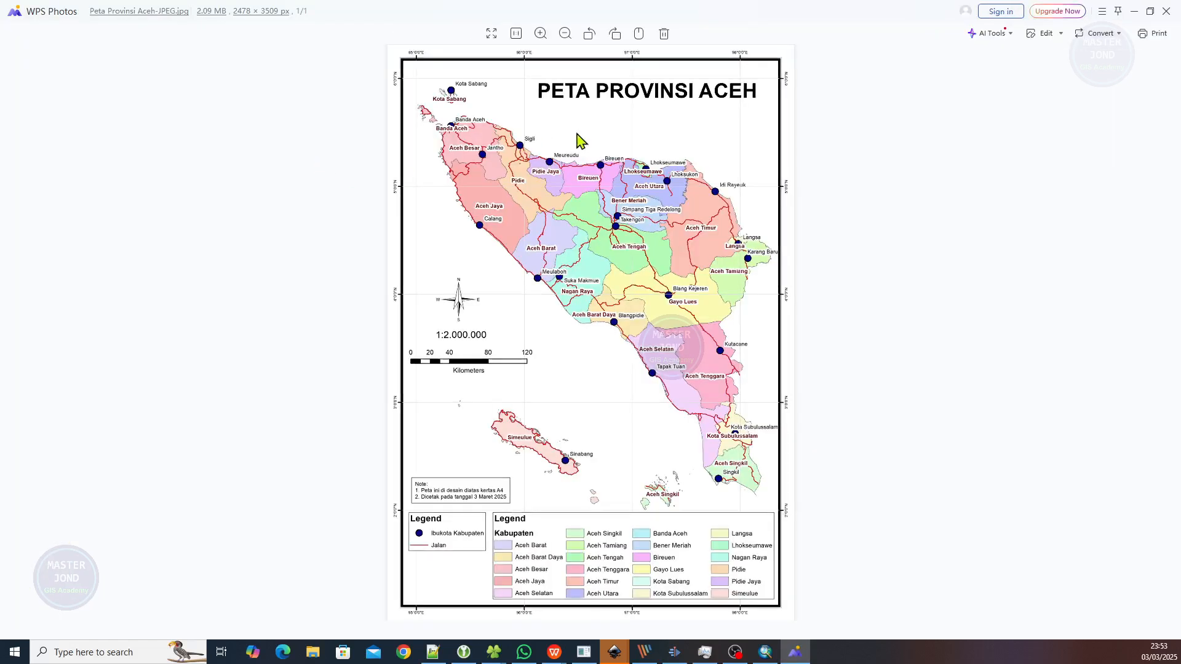
# Examine the exported JPEG map up close from the title to the legends, close the viewer and return to ArcMap
pyautogui.scroll(5, 566, 185)
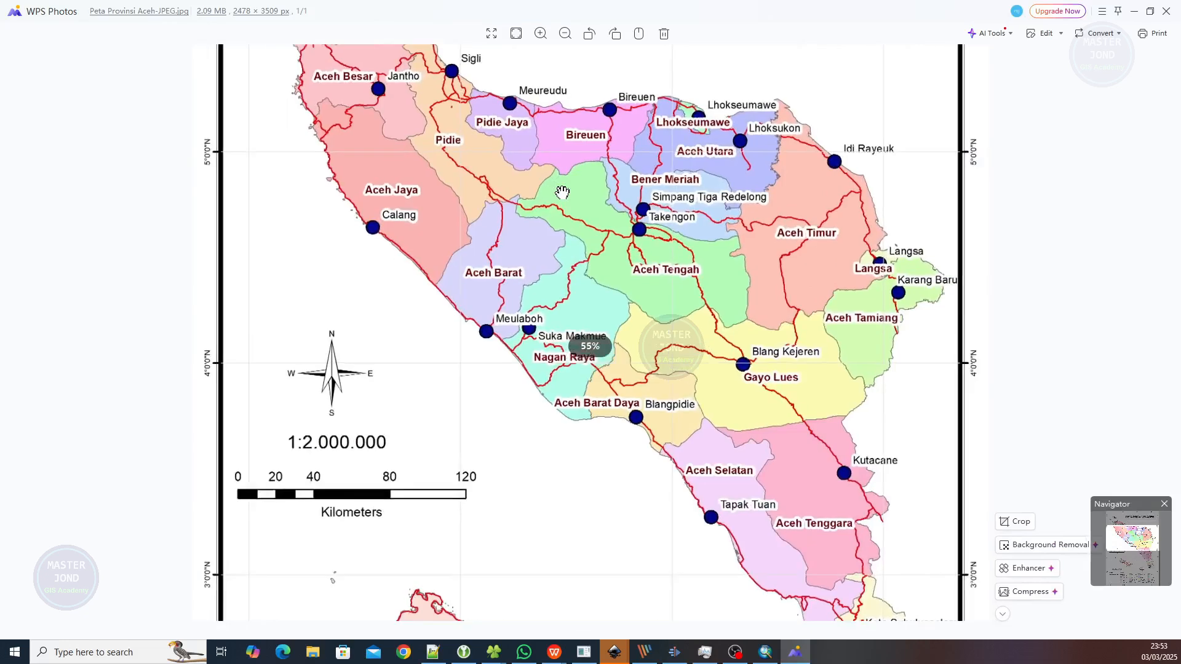
pyautogui.scroll(5, 423, 166)
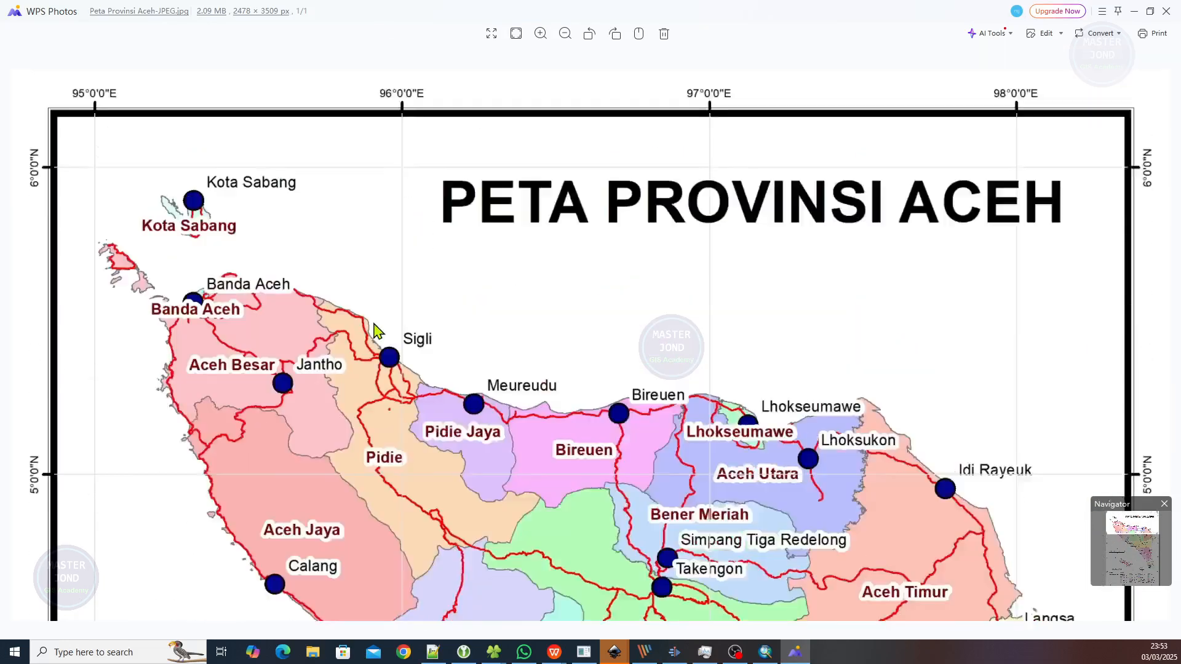
pyautogui.scroll(-14, 717, 253)
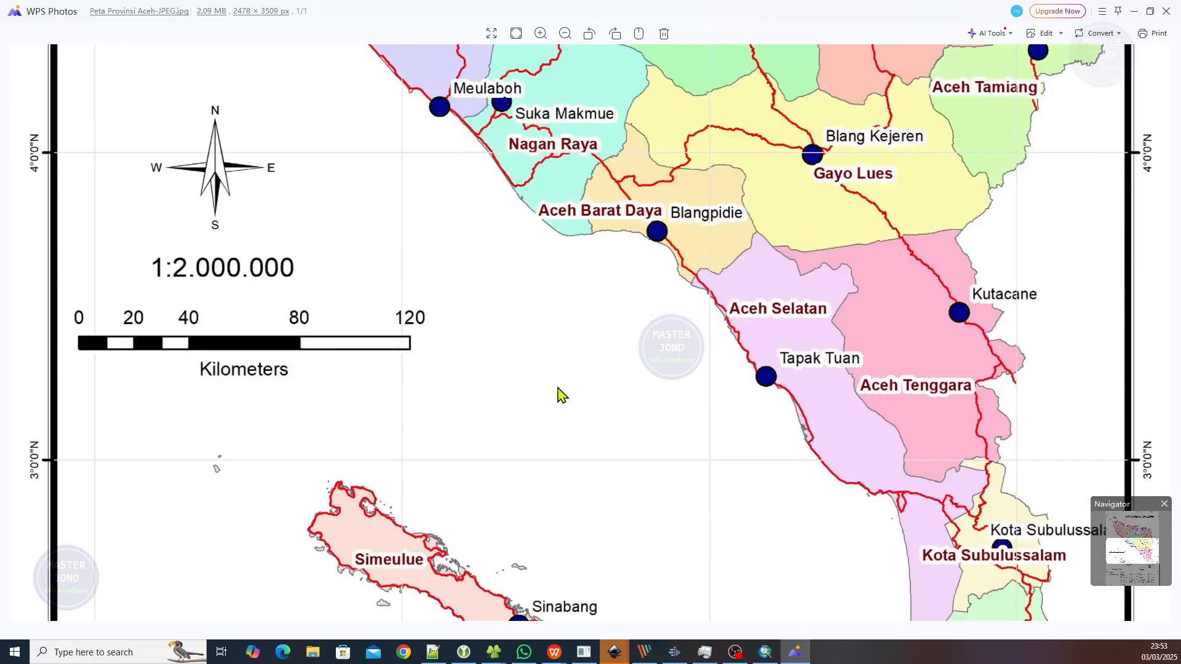
pyautogui.moveTo(539, 405); pyautogui.dragTo(533, 146)
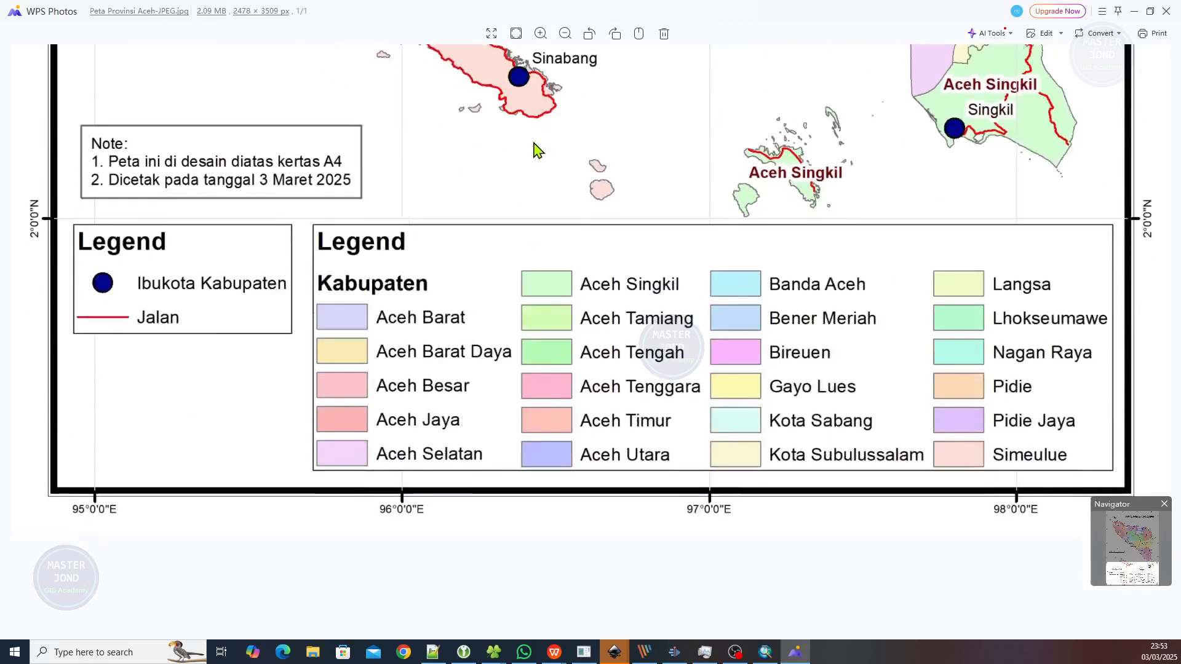
pyautogui.scroll(3, 522, 283)
pyautogui.scroll(2, 266, 413)
pyautogui.scroll(4, 308, 242)
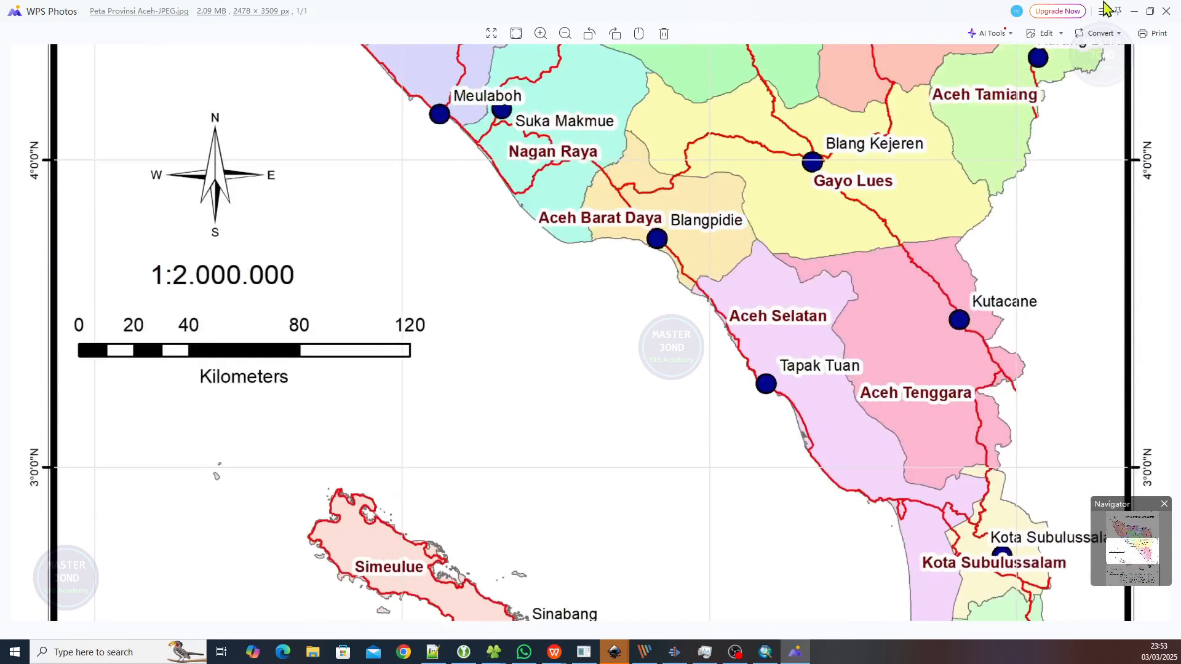
pyautogui.click(1166, 15)
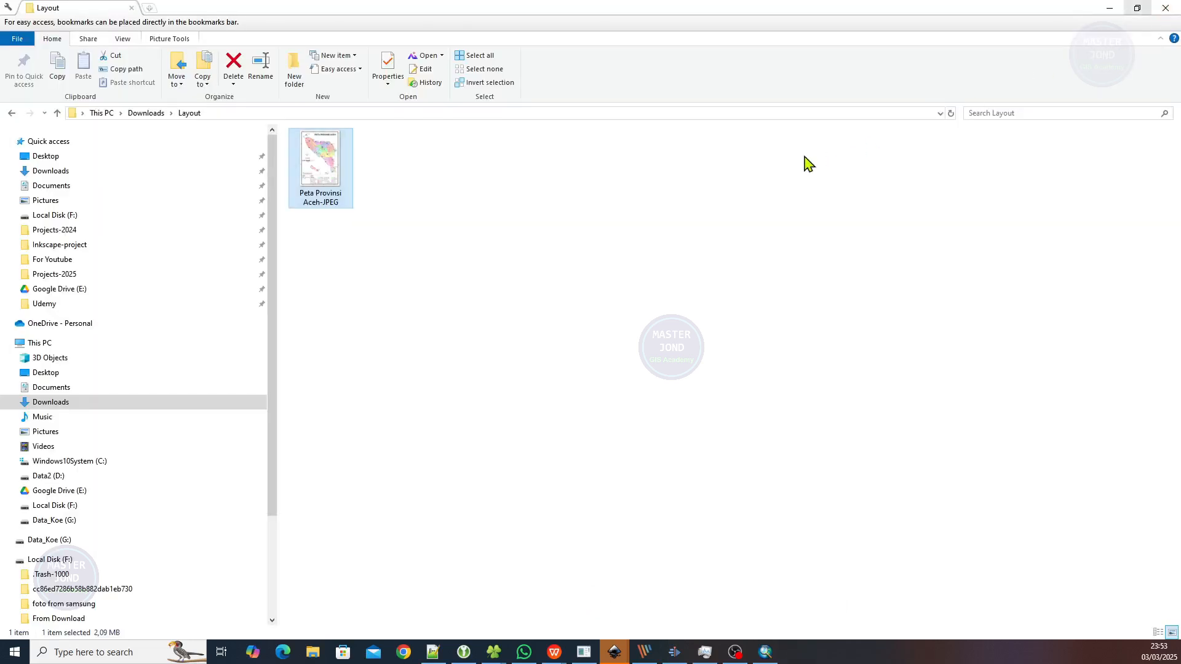
pyautogui.click(1110, 9)
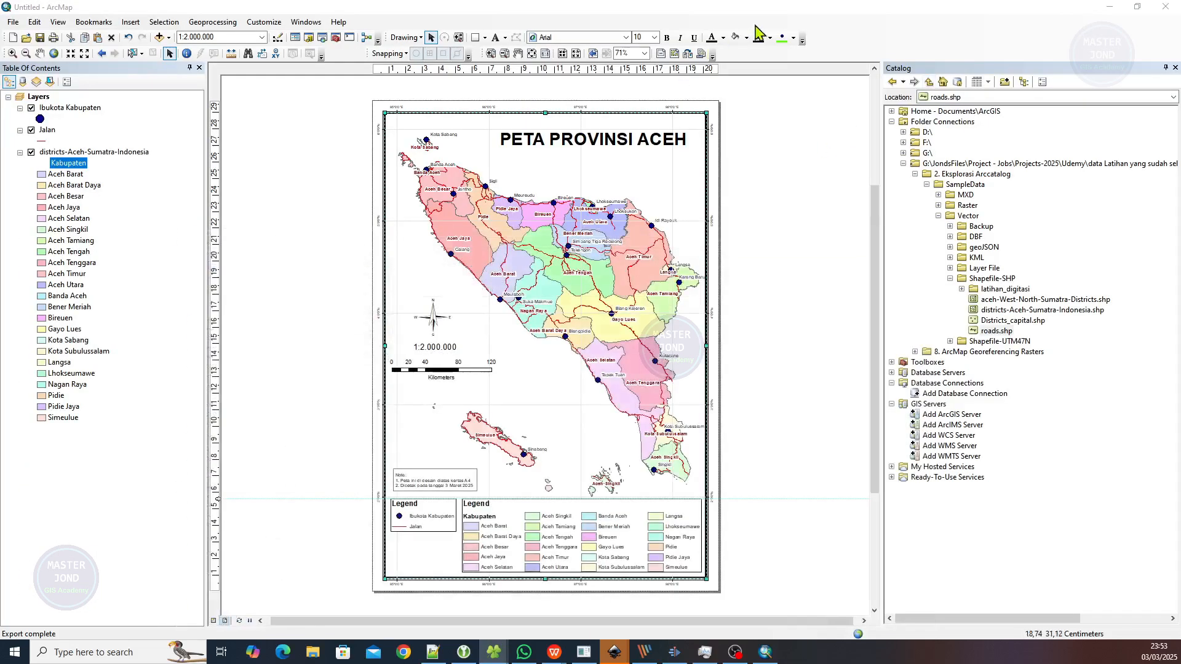
# Start another map export of the layout with PDF as the file type
pyautogui.click(12, 22)
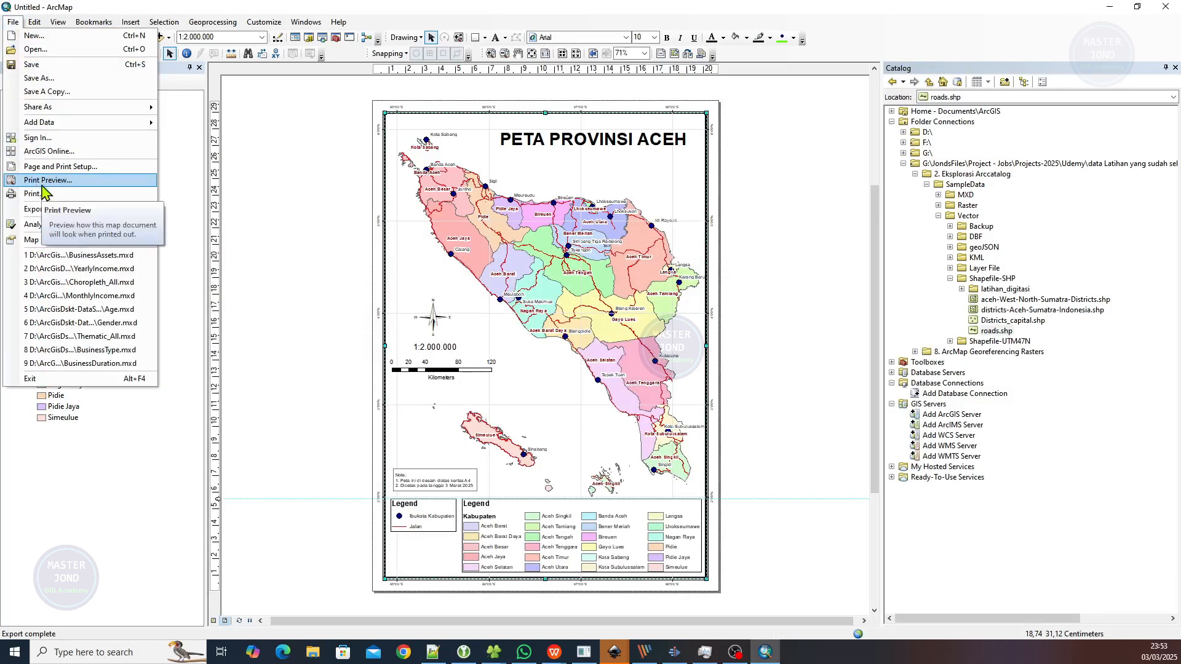
pyautogui.click(43, 208)
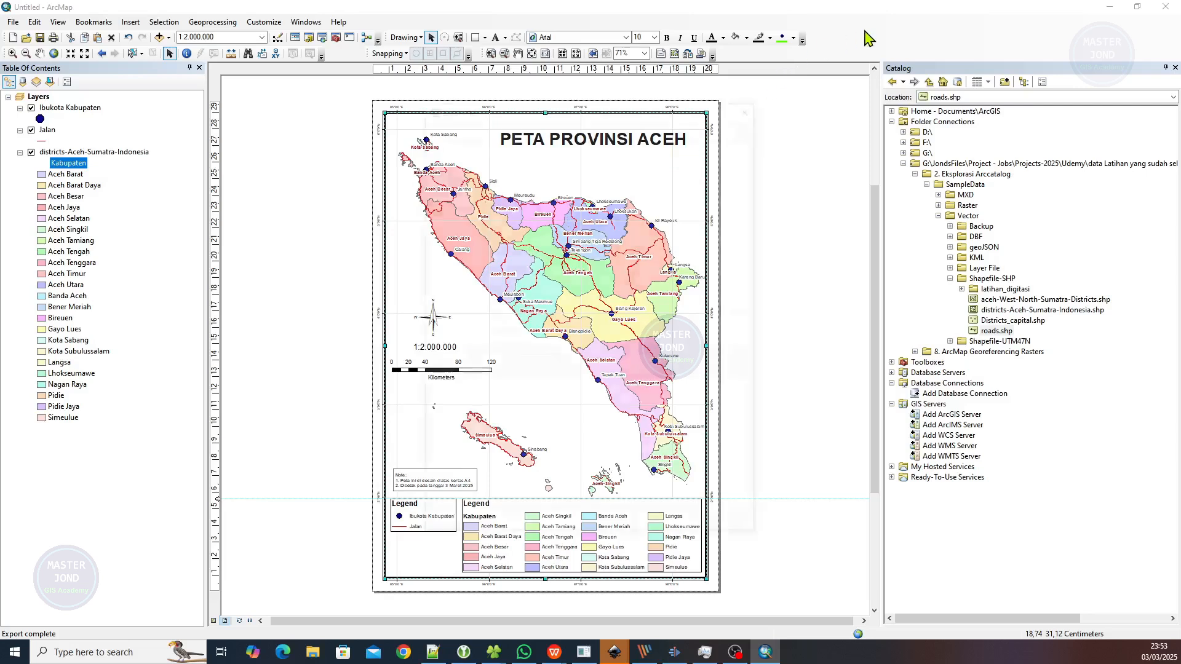
pyautogui.click(566, 339)
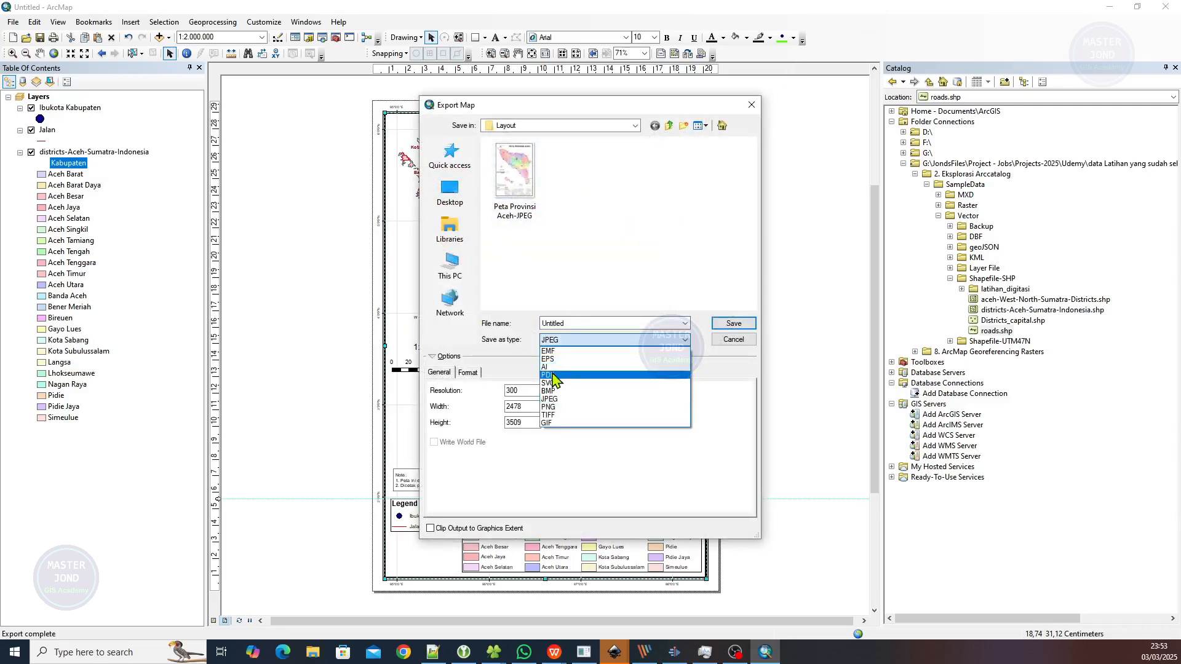
pyautogui.click(555, 376)
# Name the export Peta Provinsi Aceh-PDF and save it in the Layout folder at 300 dpi
pyautogui.doubleClick(576, 324)
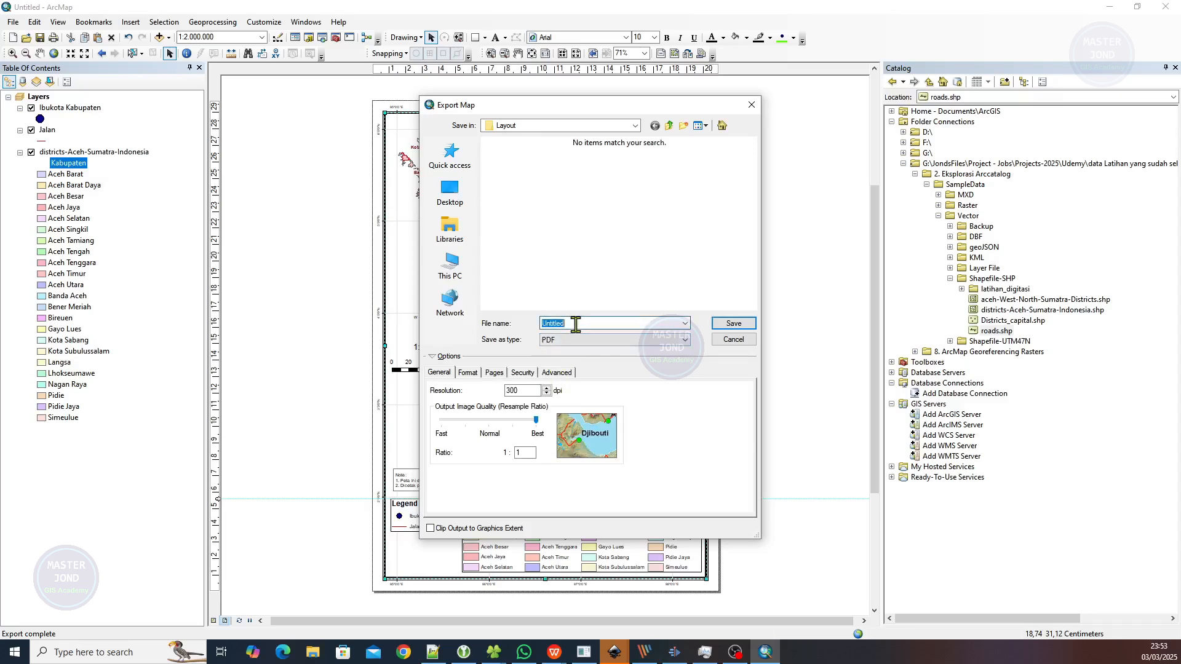
pyautogui.write('P')
pyautogui.click(581, 333)
pyautogui.click(636, 323)
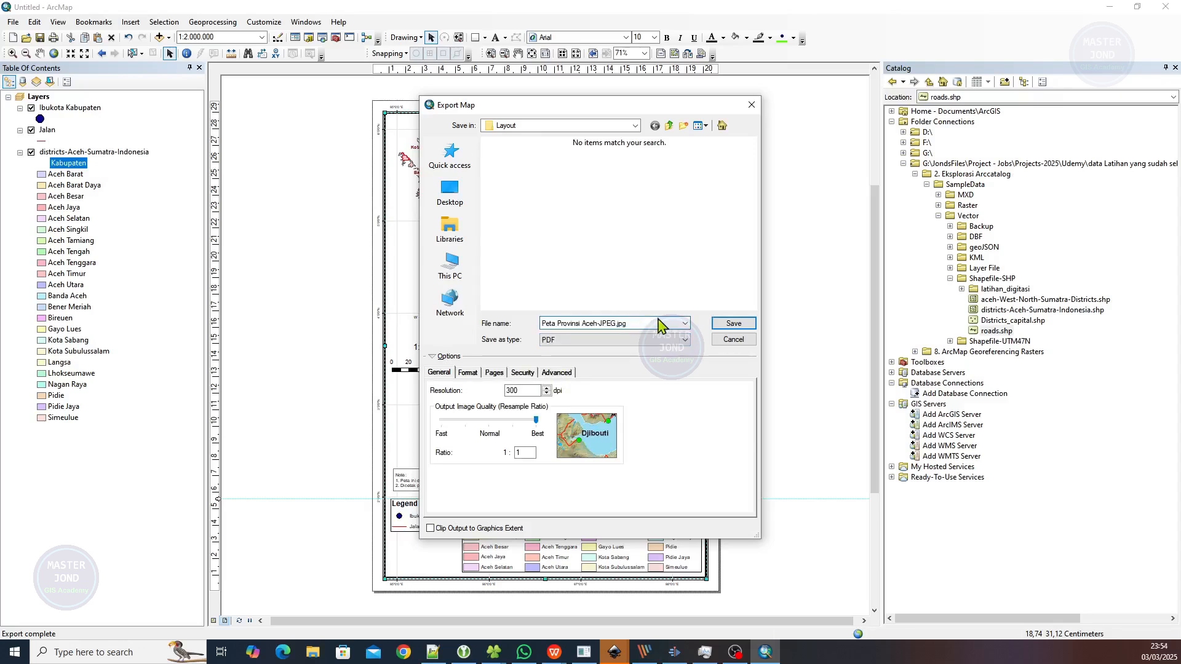
pyautogui.press('BackSpace')
pyautogui.press('BackSpace')
pyautogui.press('BackSpace')
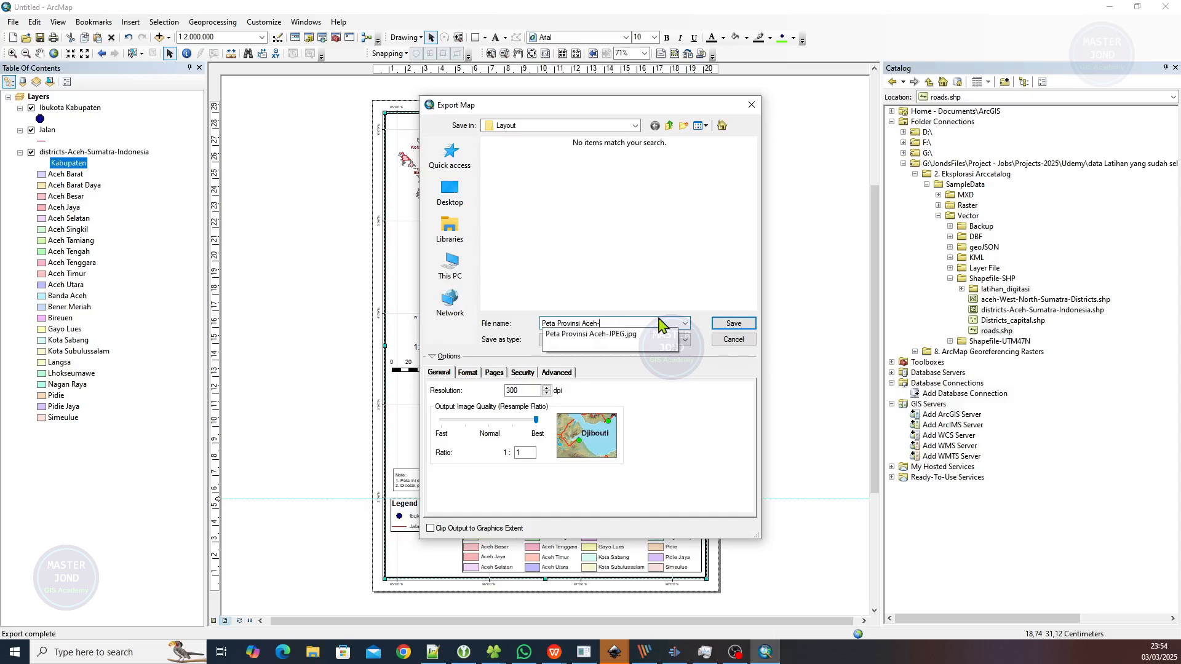
pyautogui.write('PDF')
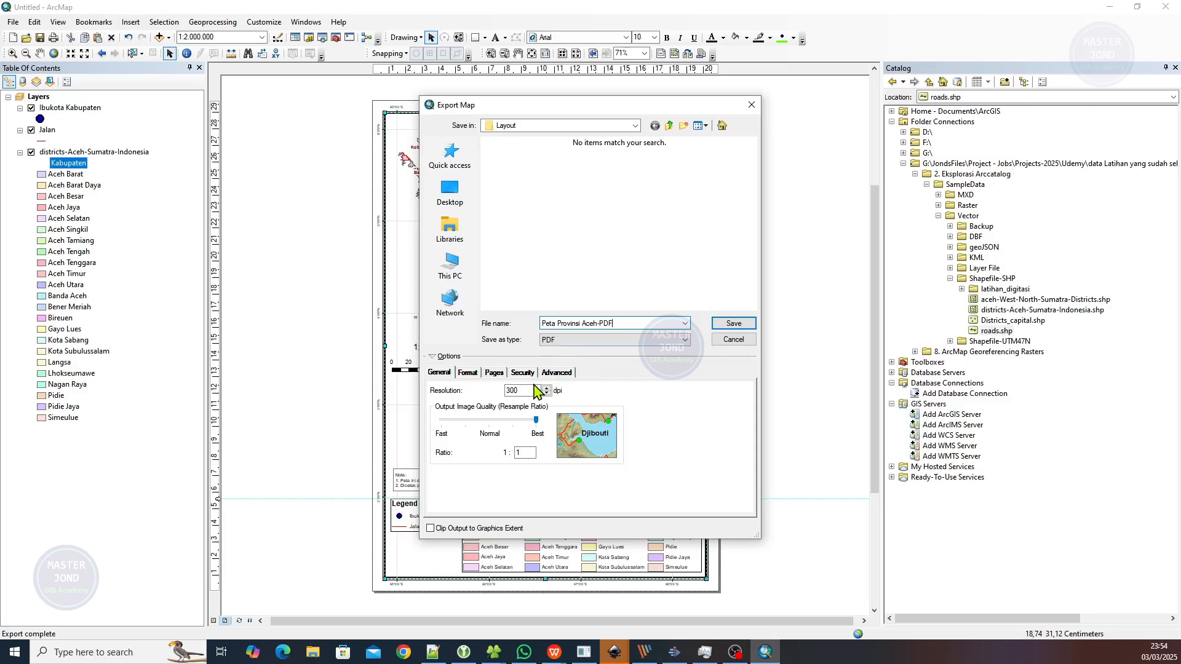
pyautogui.click(740, 326)
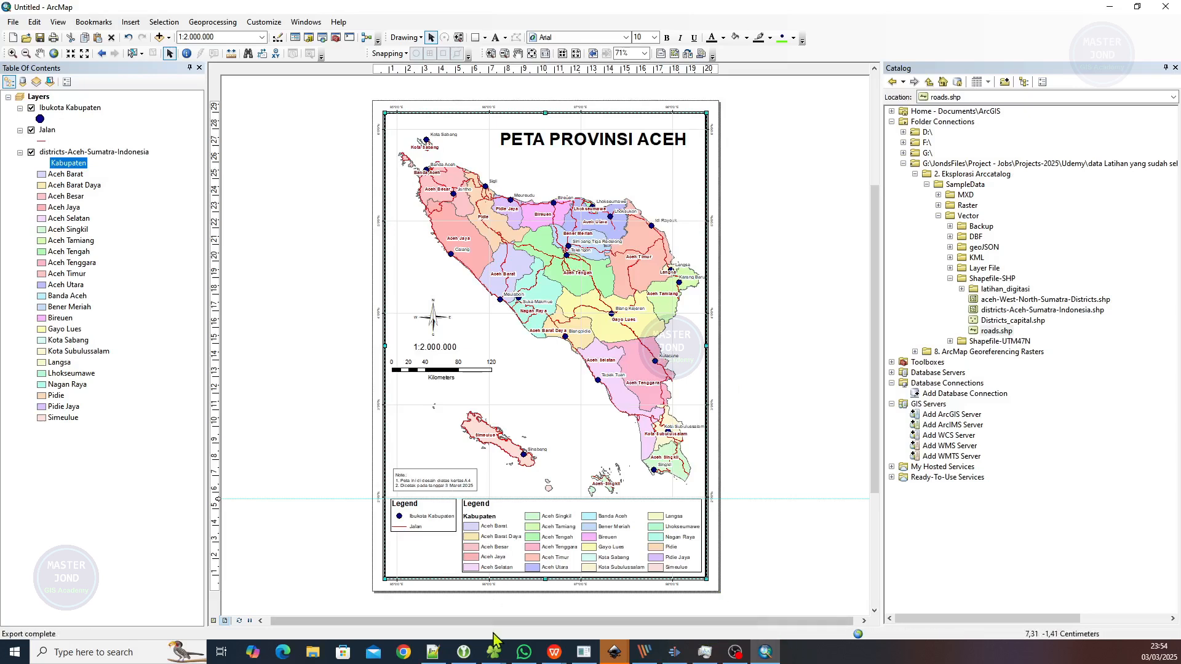
# Switch to the file manager's Layout folder and open the exported Peta Provinsi Aceh-PDF file
pyautogui.moveTo(494, 650)
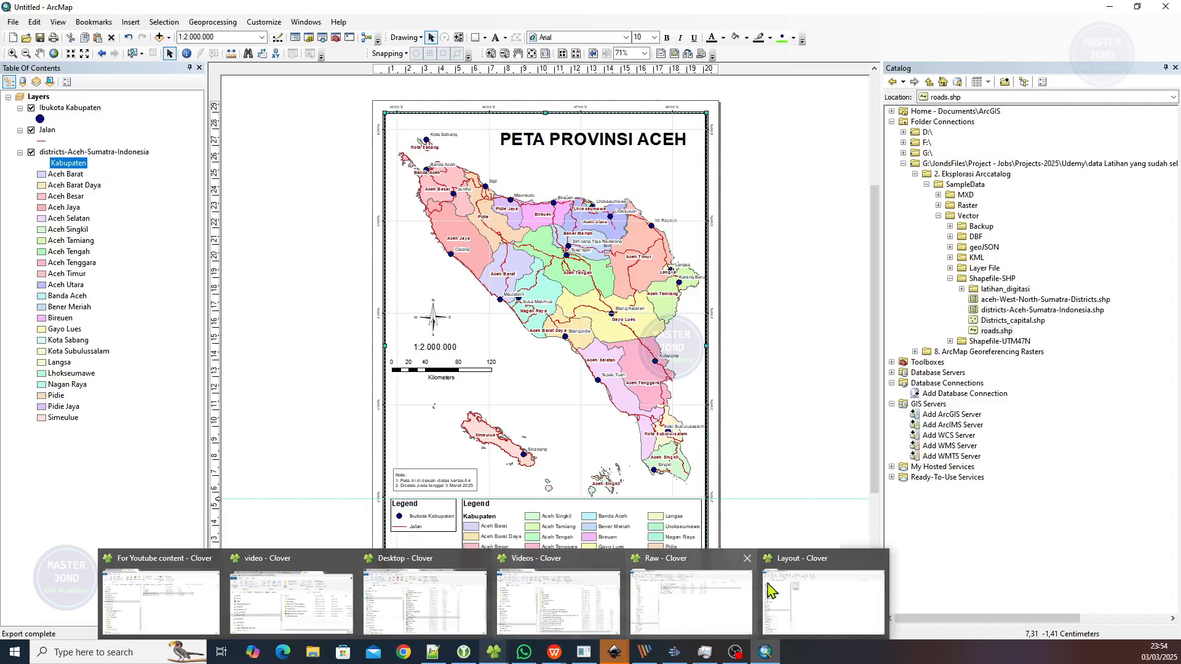
pyautogui.click(821, 589)
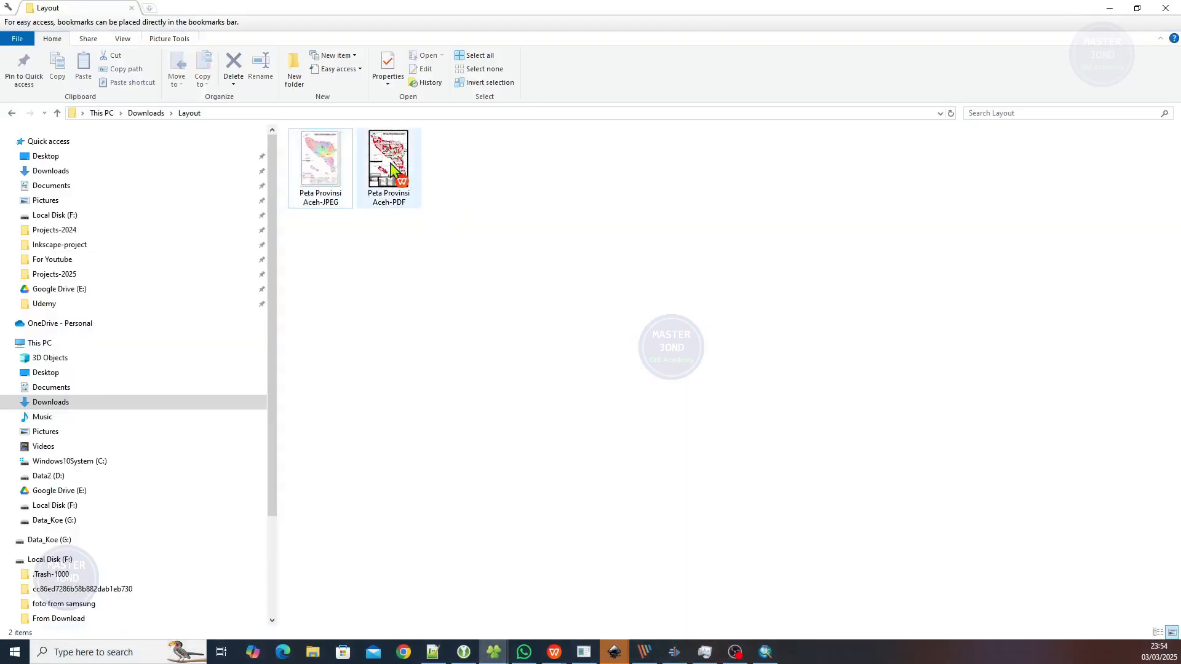
pyautogui.click(391, 169)
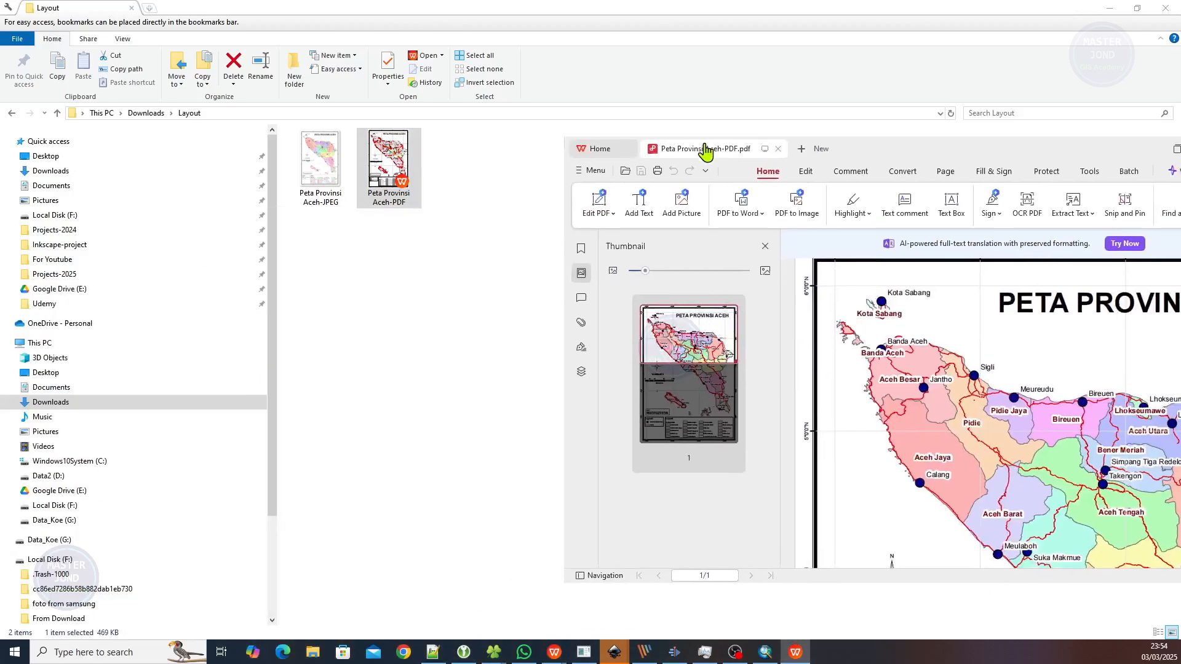
# Bring the PDF viewer fully into view, maximize it and dismiss the AI-powered full-text translation banner
pyautogui.moveTo(706, 155); pyautogui.dragTo(289, 155)
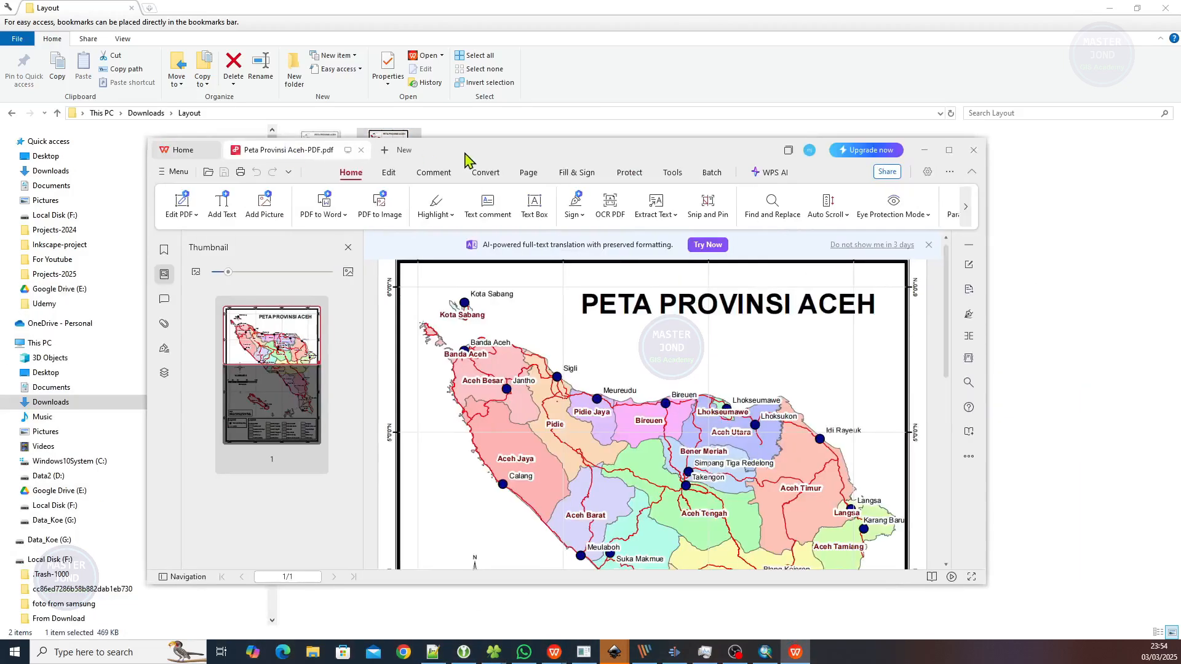
pyautogui.doubleClick(466, 159)
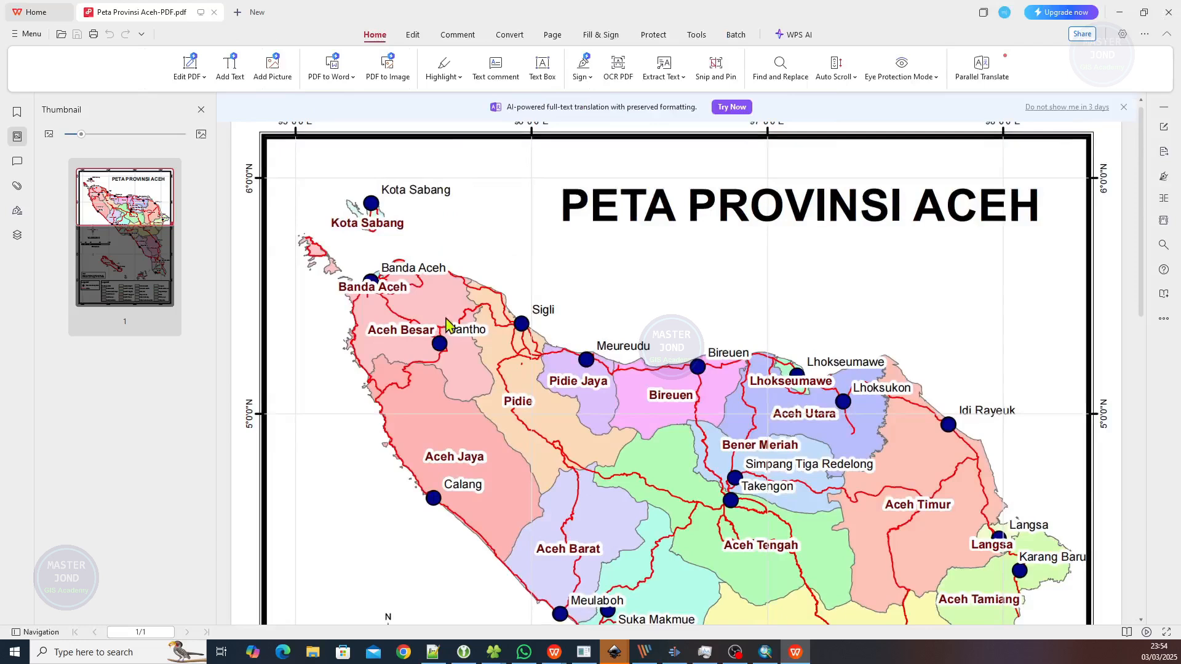
pyautogui.click(1123, 107)
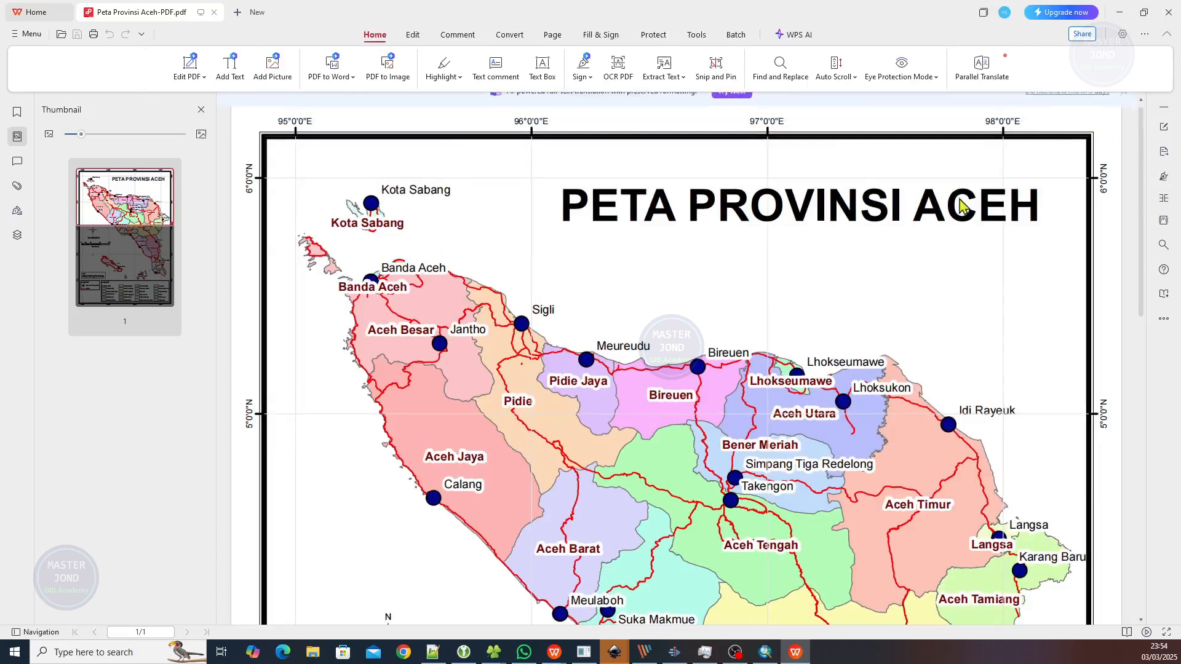
# Check the exported PDF map from the title down to the note and legends, then minimize the viewer and file manager to return to ArcMap
pyautogui.scroll(-4, 508, 332)
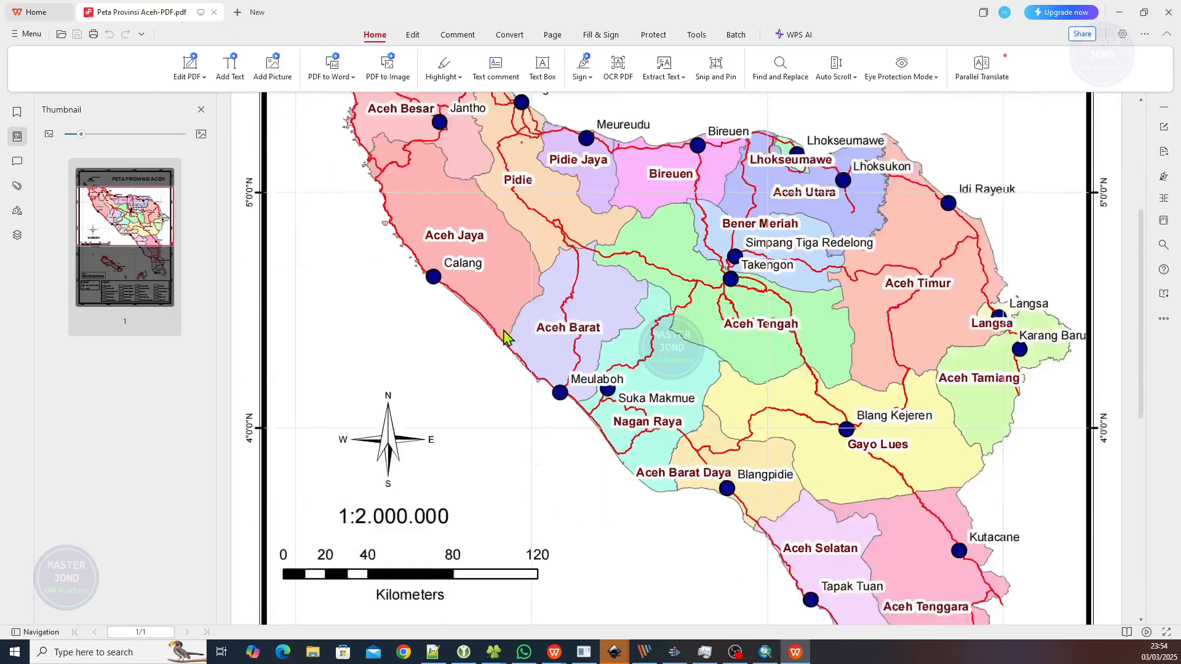
pyautogui.scroll(-6, 507, 337)
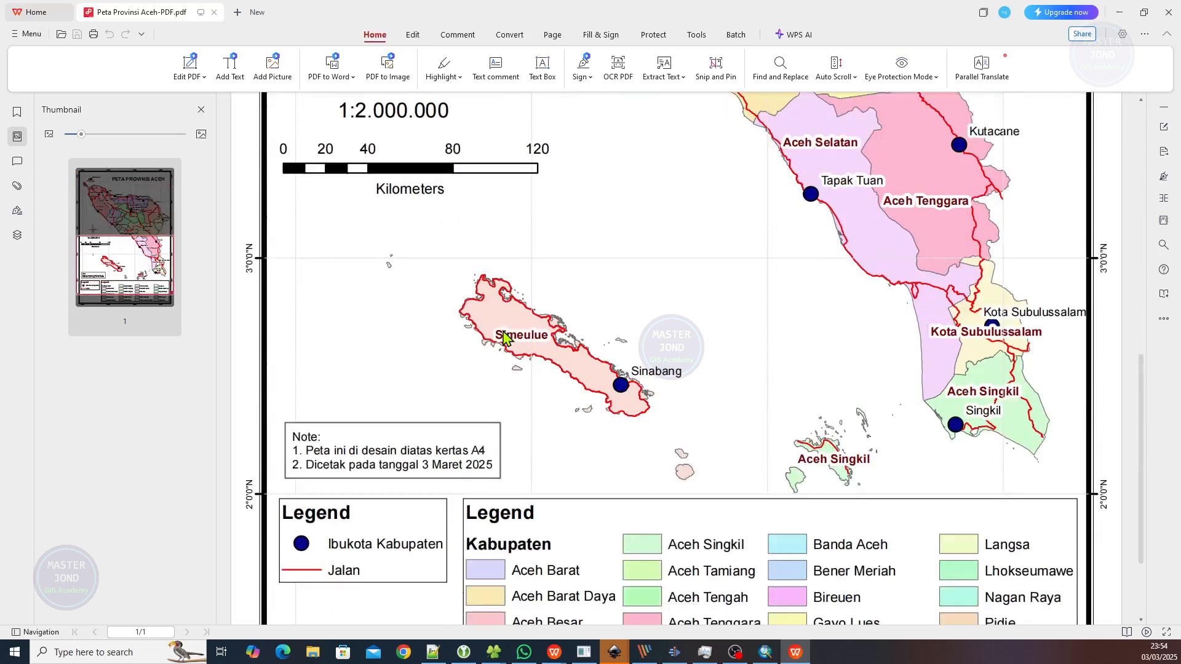
pyautogui.scroll(6, 508, 337)
pyautogui.scroll(3, 503, 337)
pyautogui.scroll(-5, 504, 334)
pyautogui.scroll(-6, 505, 333)
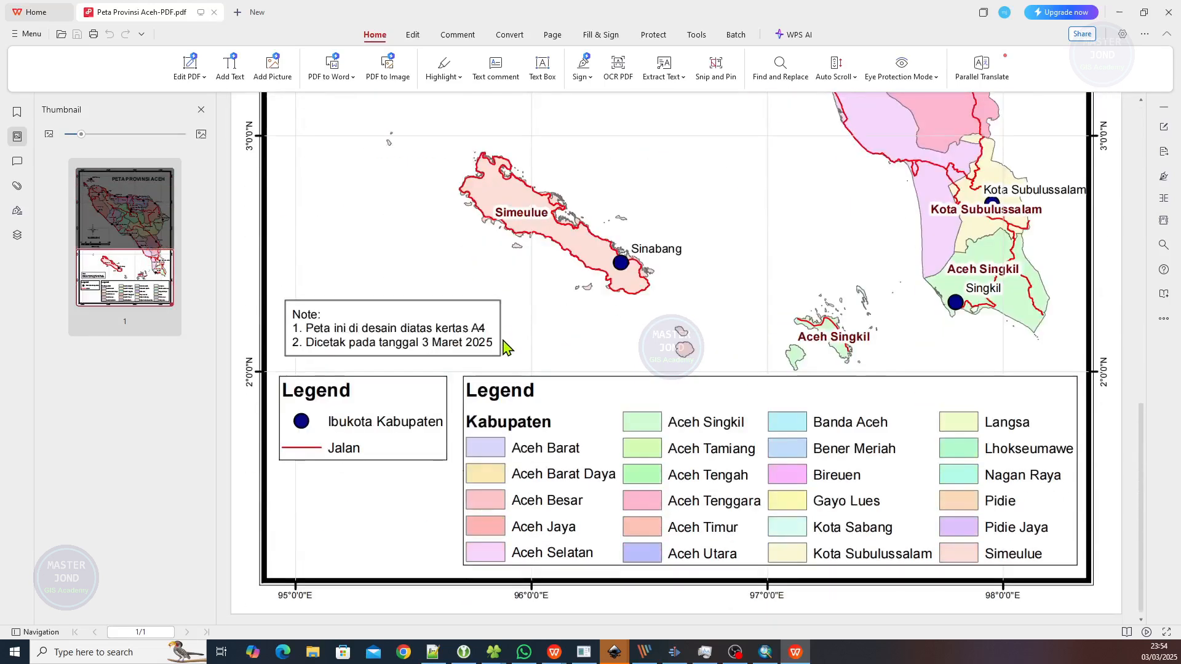
pyautogui.scroll(3, 509, 337)
pyautogui.scroll(8, 510, 338)
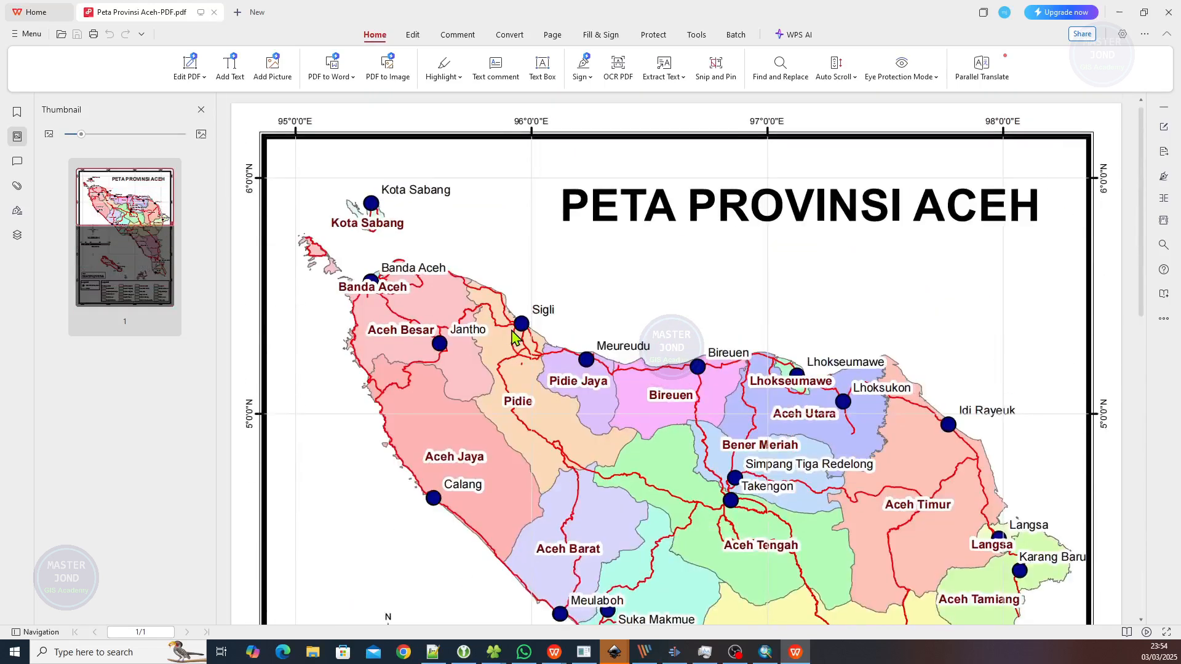
pyautogui.scroll(-6, 595, 271)
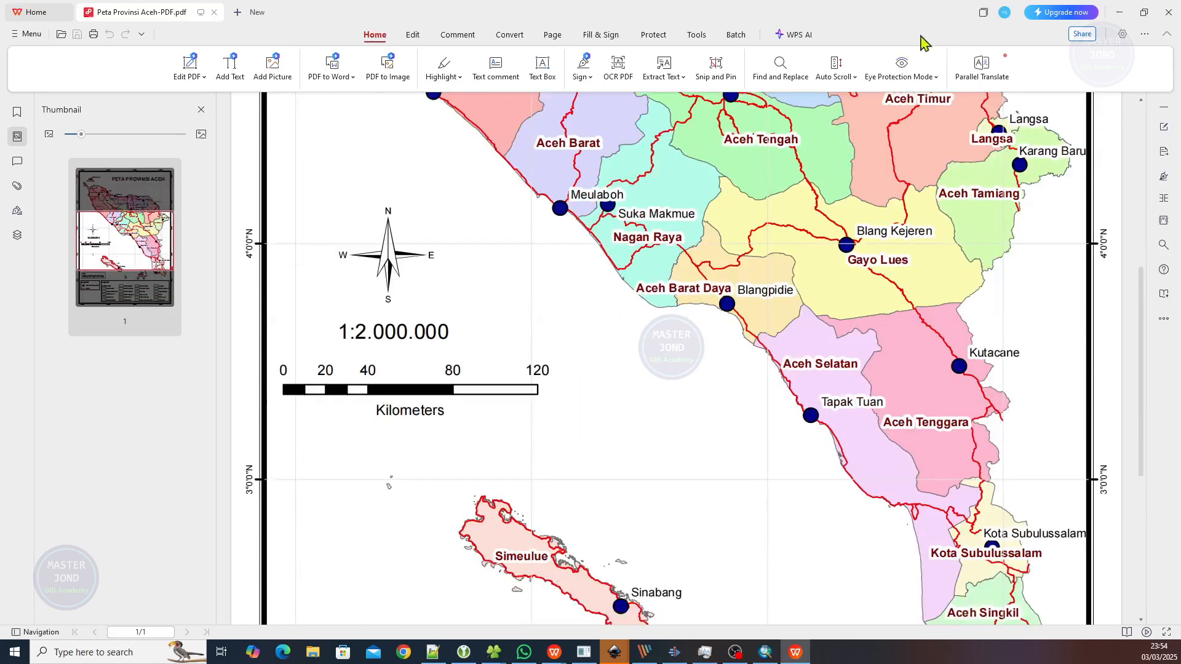
pyautogui.click(1119, 12)
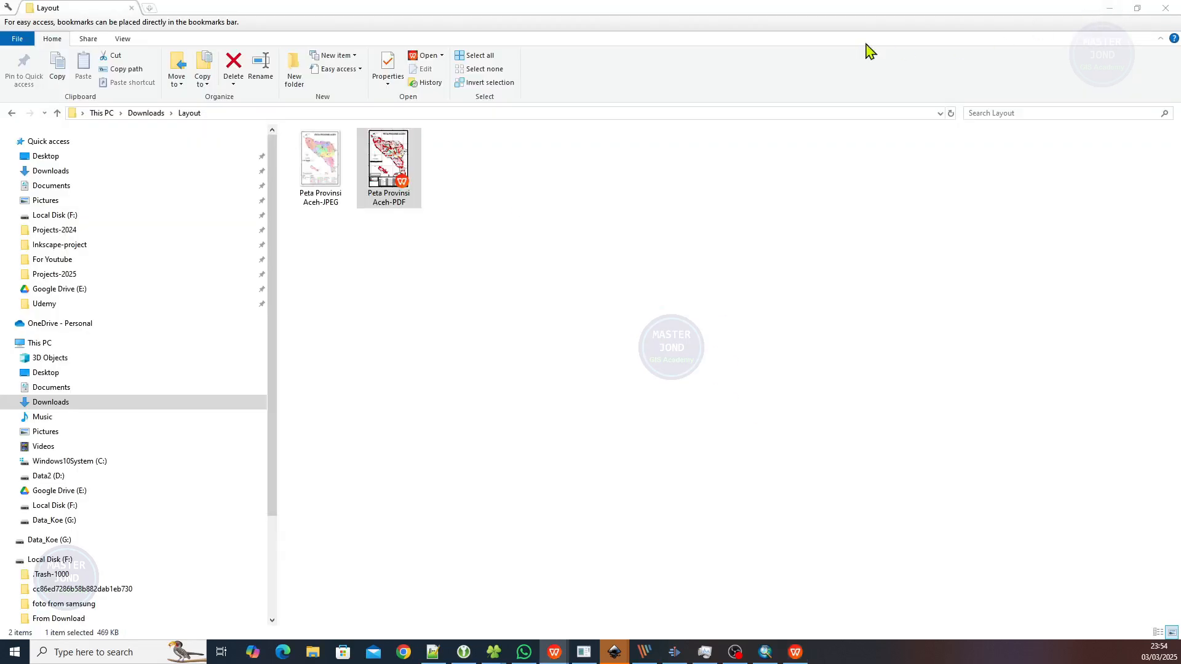
pyautogui.click(1113, 8)
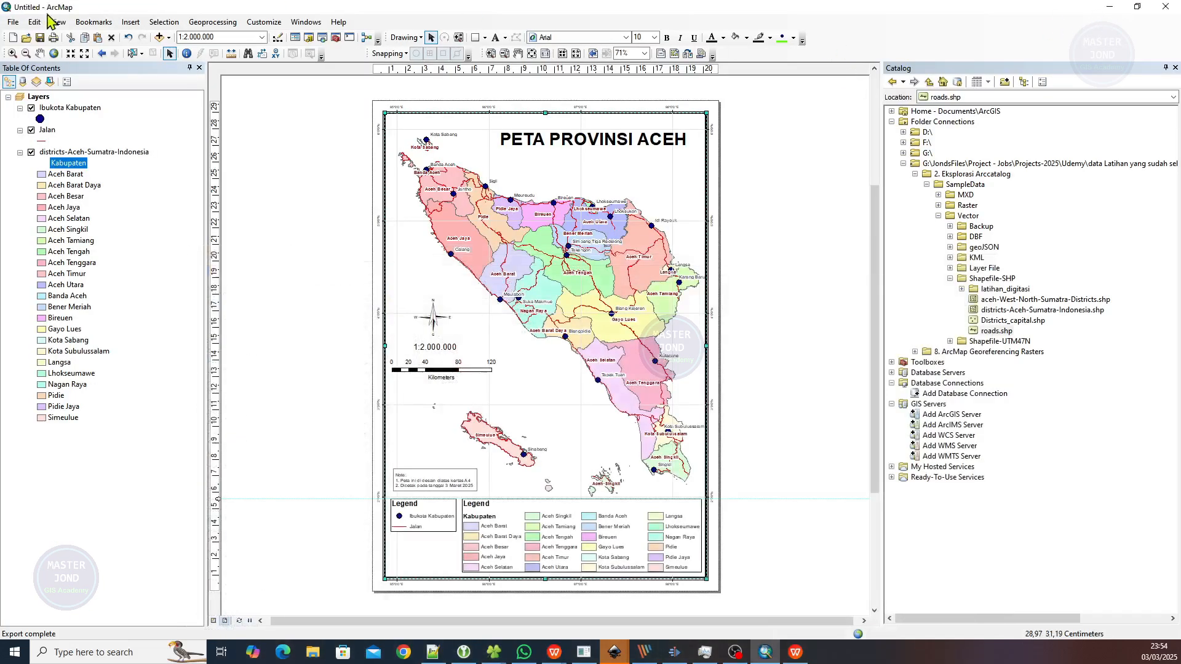
pyautogui.click(15, 23)
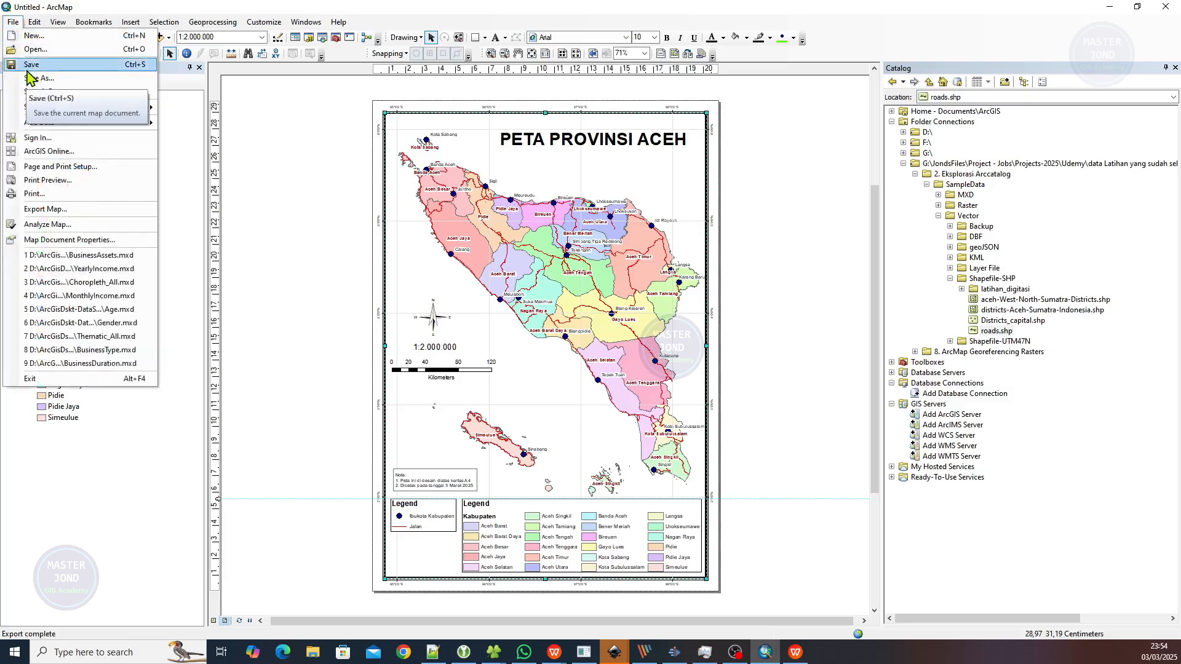
pyautogui.moveTo(338, 22)
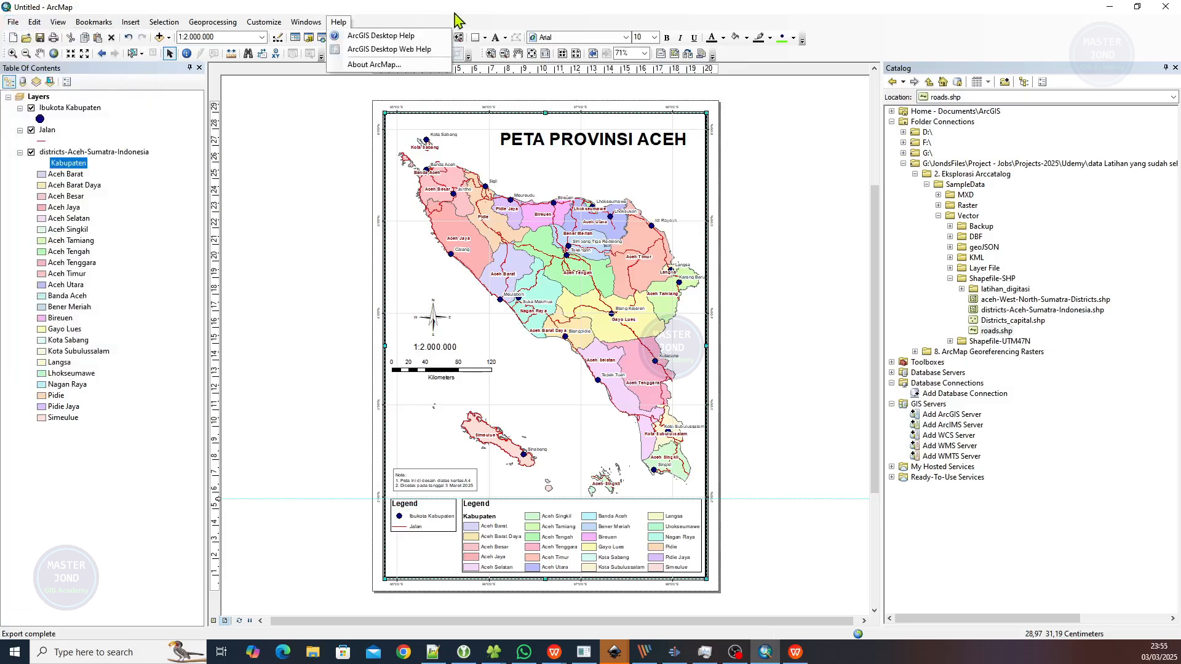
pyautogui.press('Escape')
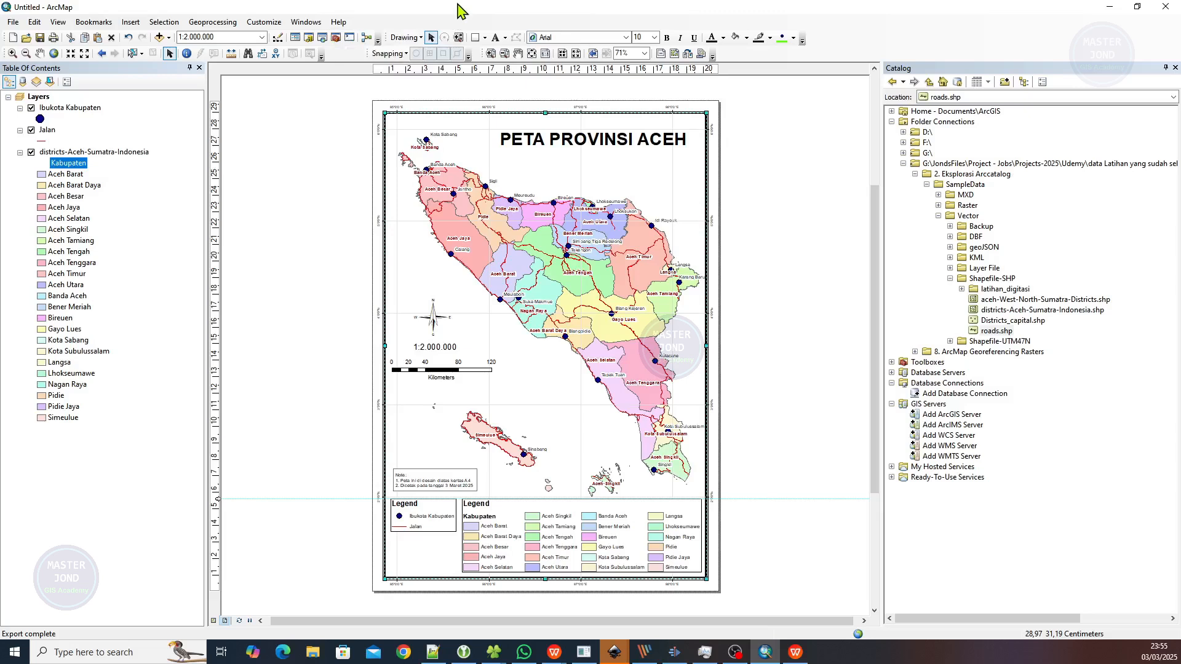